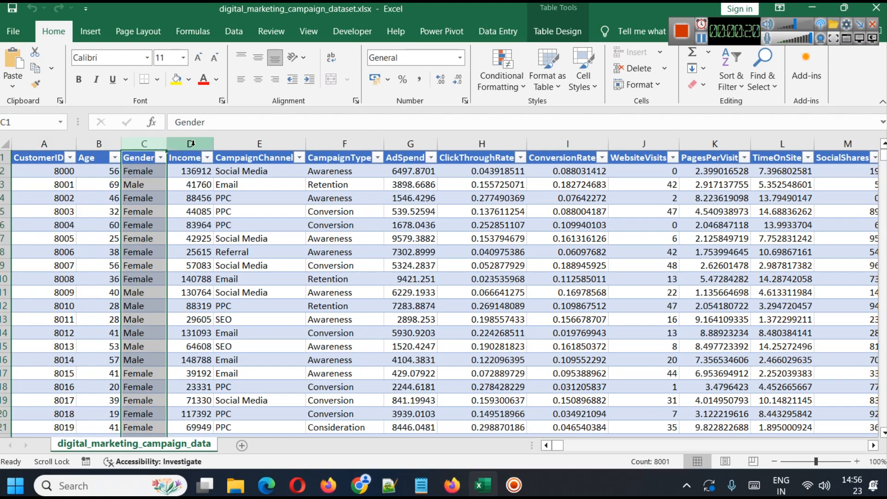
Review the campaign table's columns one by one from CampaignChannel through TimeOnSite.
{"action": "left_click", "coordinate": [243, 141]}
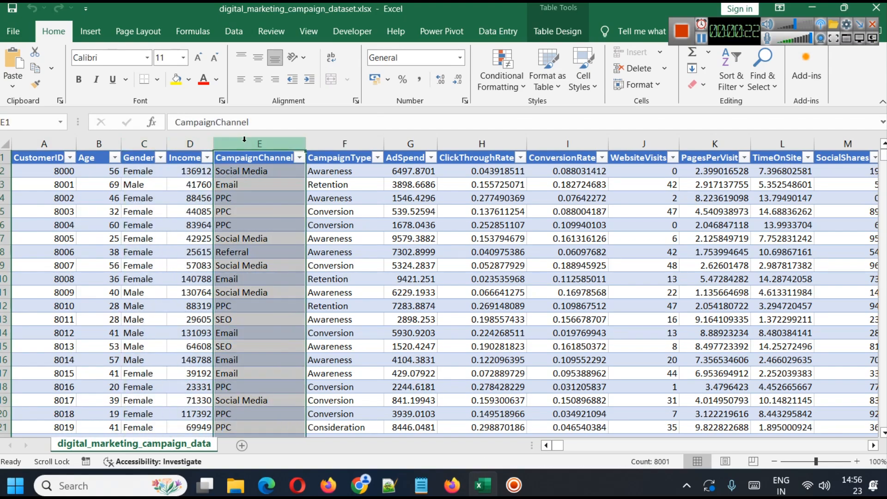
{"action": "left_click", "coordinate": [326, 143]}
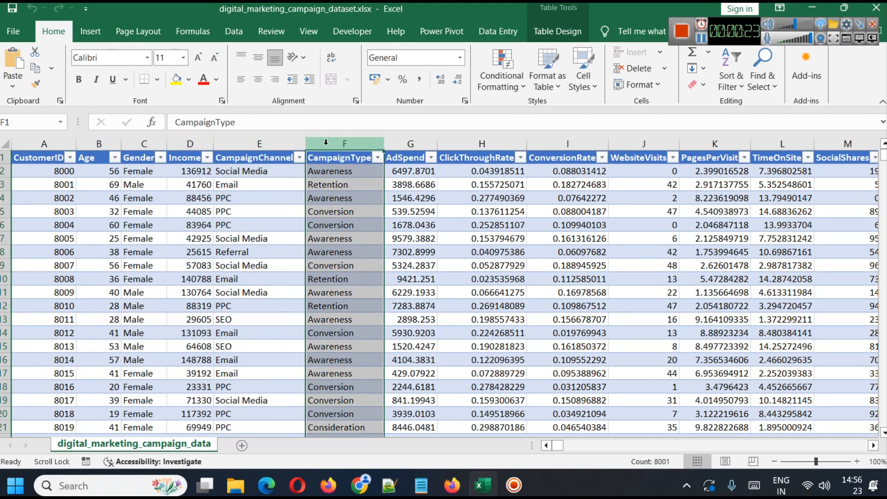
{"action": "left_click", "coordinate": [410, 143]}
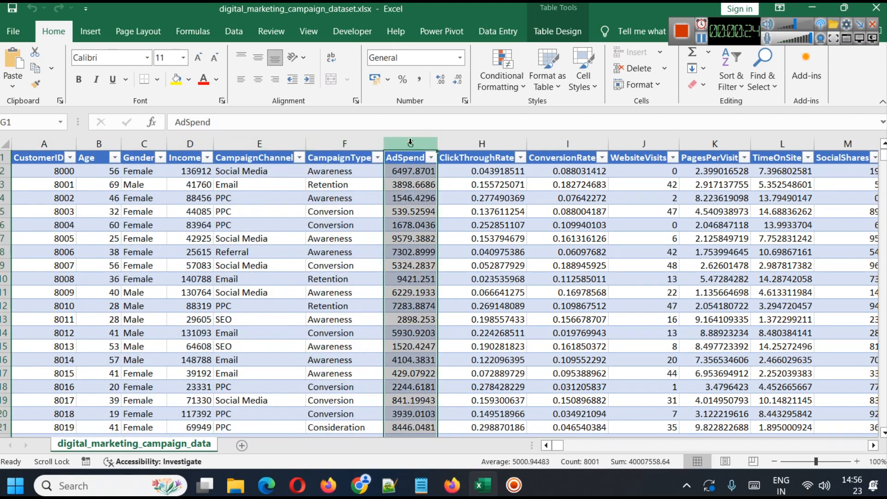
{"action": "left_click", "coordinate": [480, 143]}
{"action": "left_click", "coordinate": [555, 140]}
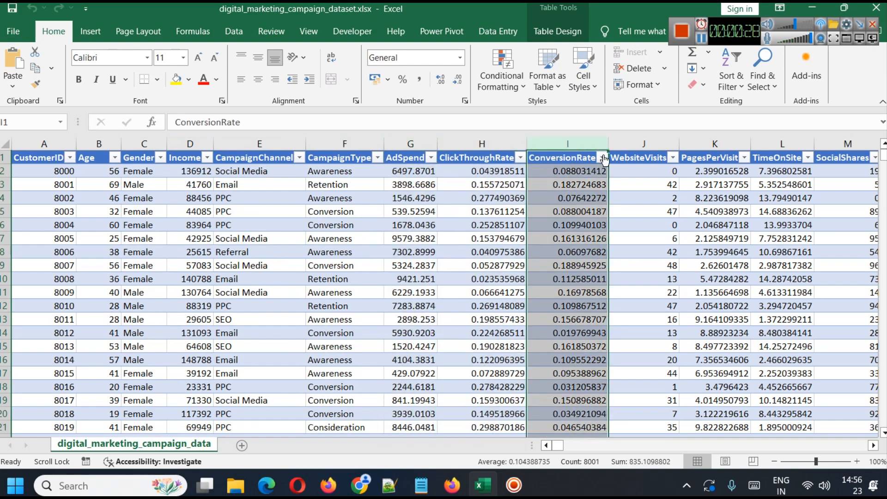
{"action": "left_click", "coordinate": [645, 142]}
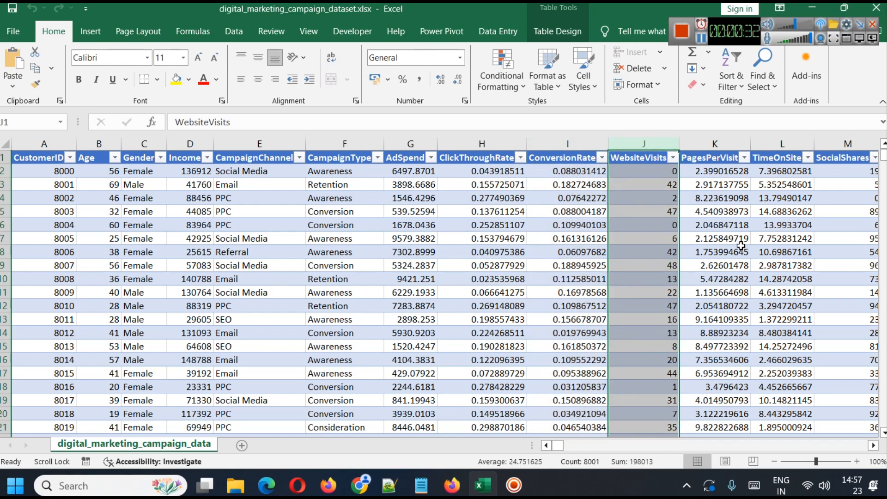
{"action": "left_click", "coordinate": [719, 144]}
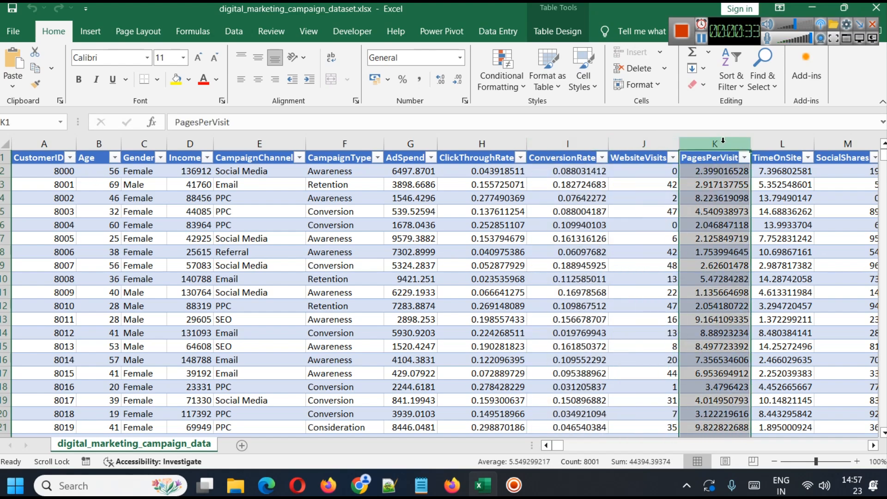
{"action": "left_click", "coordinate": [779, 143]}
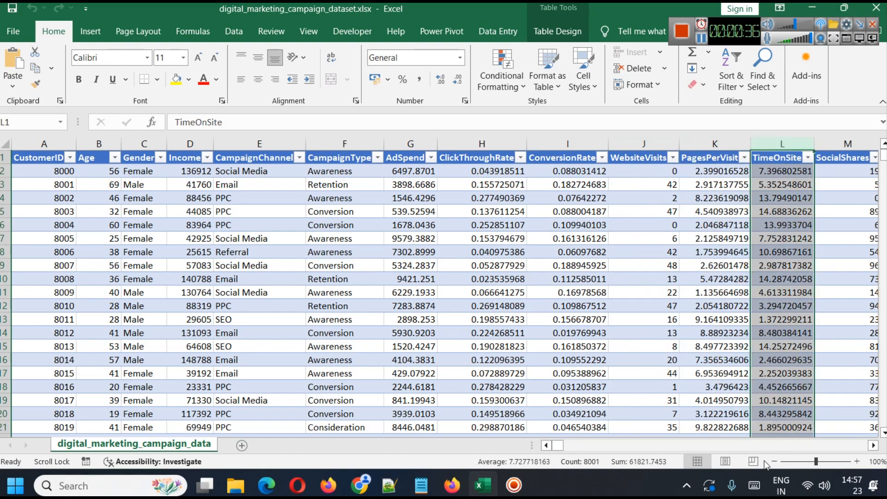
Review the engagement and history columns EmailOpens, EmailClicks, PreviousPurchases and LoyaltyPoints.
{"action": "left_click_drag", "start_coordinate": [872, 447], "coordinate": [876, 448]}
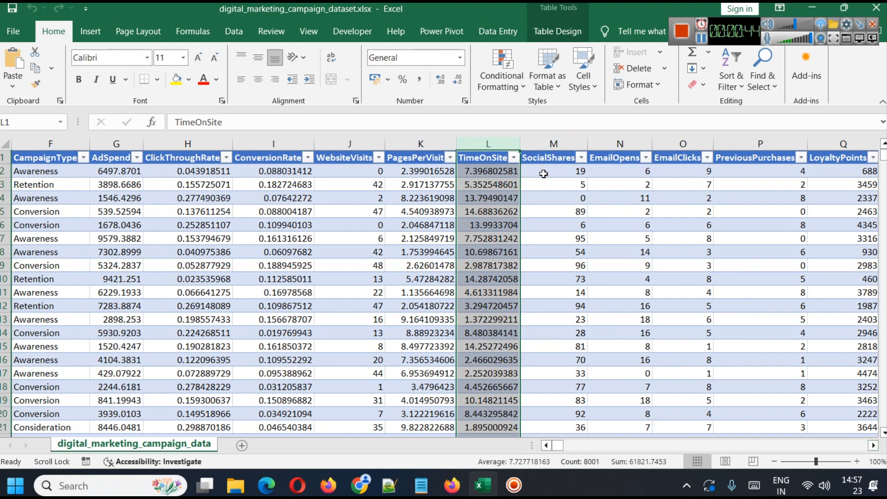
{"action": "left_click", "coordinate": [650, 156]}
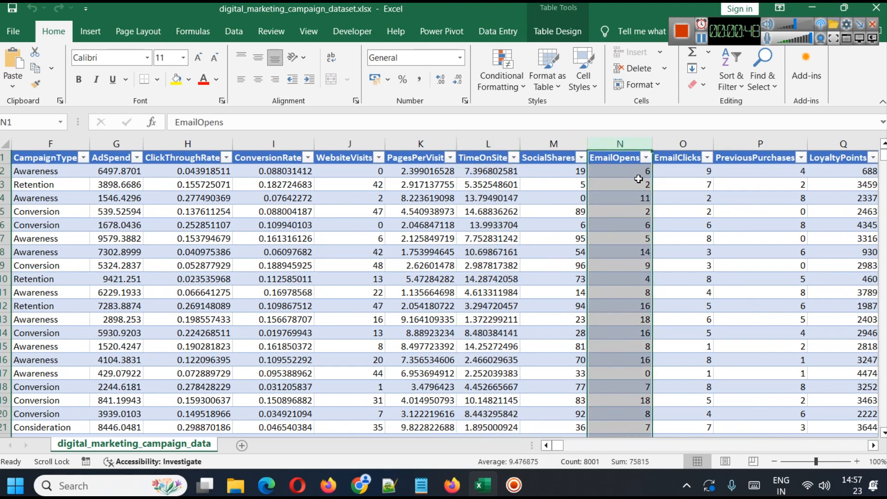
{"action": "left_click", "coordinate": [679, 154]}
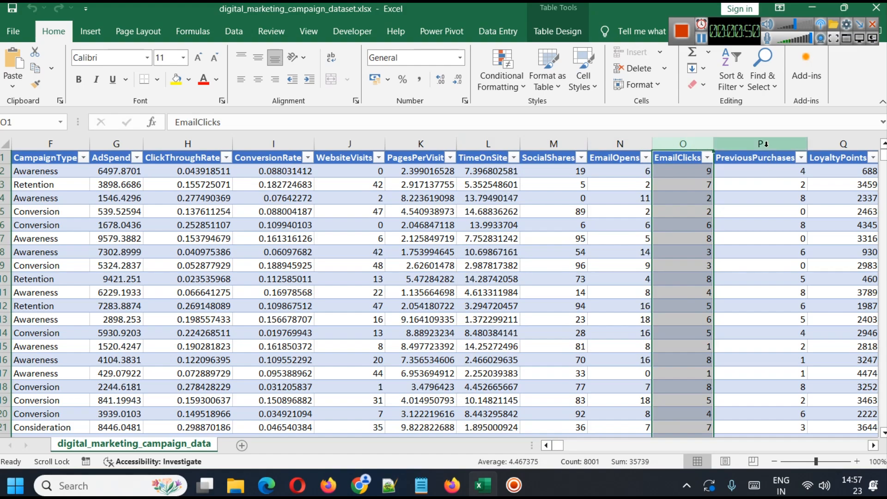
{"action": "left_click", "coordinate": [764, 154]}
{"action": "left_click", "coordinate": [827, 144]}
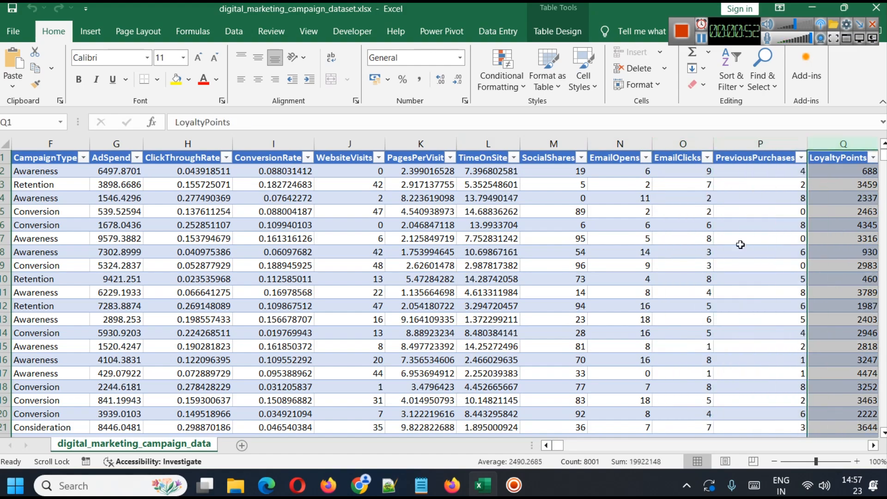
Review the AdvertisingPlatform, AdvertisingTool and Conversion columns and the generic columns that follow them in the table.
{"action": "left_click", "coordinate": [873, 445]}
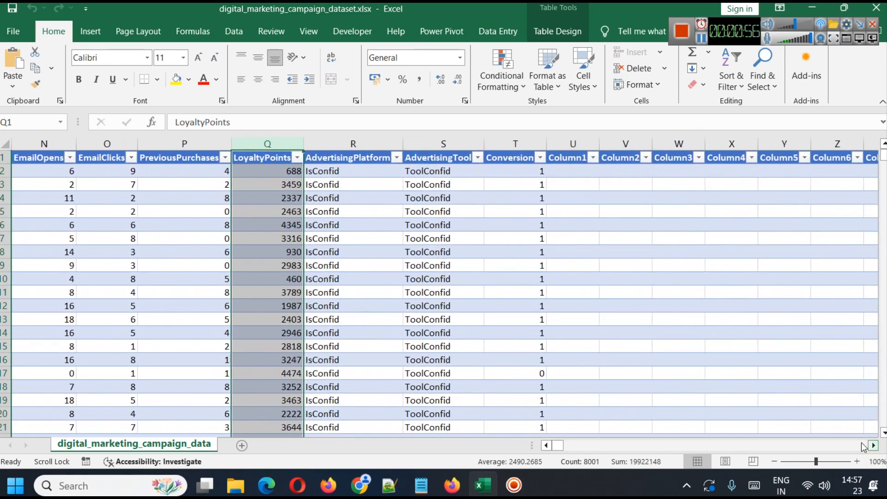
{"action": "left_click", "coordinate": [353, 144]}
{"action": "left_click", "coordinate": [405, 161]}
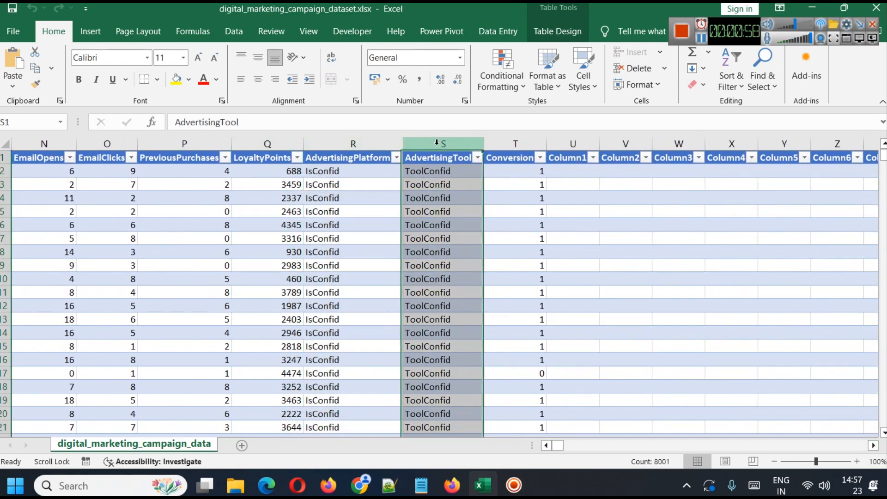
{"action": "left_click", "coordinate": [511, 142]}
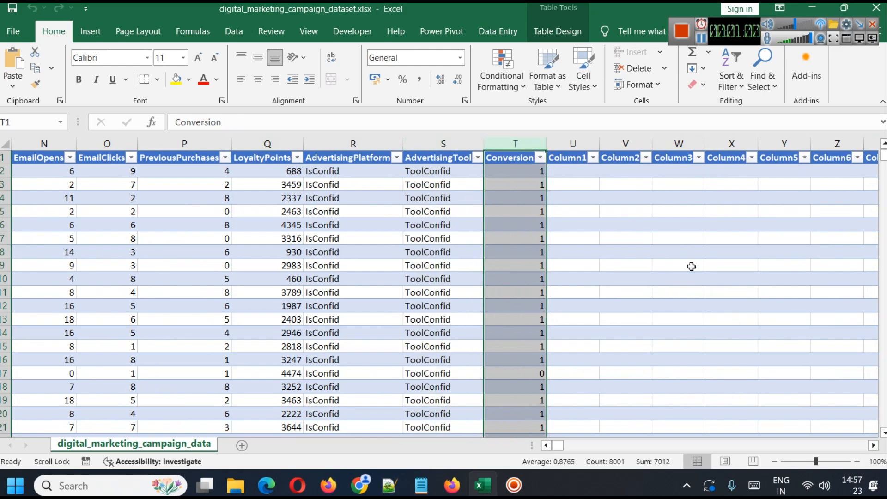
{"action": "left_click", "coordinate": [872, 444]}
{"action": "left_click", "coordinate": [873, 446]}
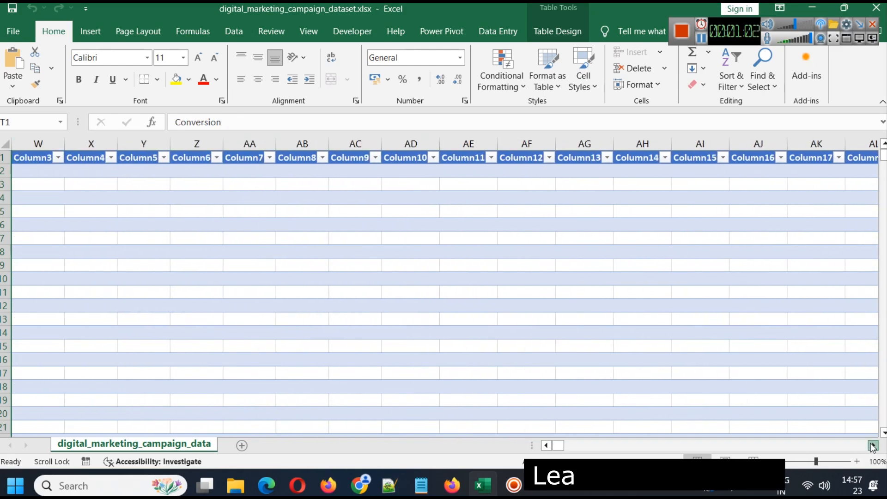
{"action": "left_click_drag", "start_coordinate": [564, 440], "coordinate": [531, 436]}
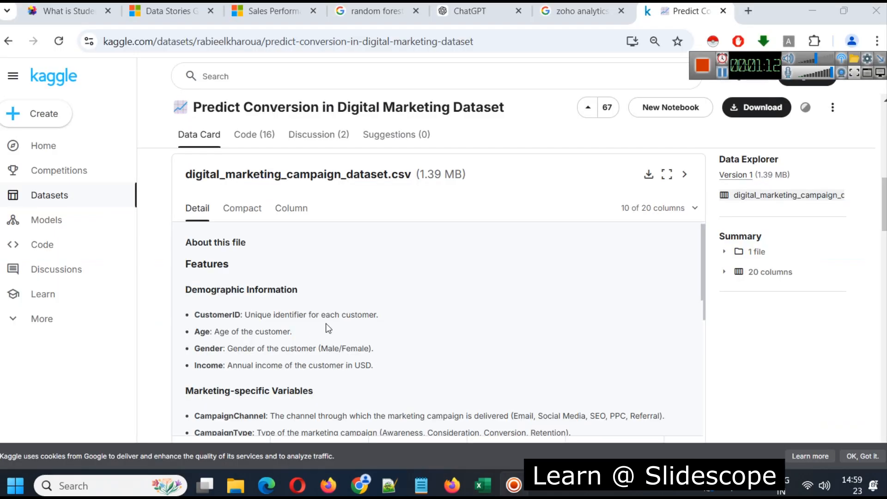
Read the demographic and marketing-specific variable descriptions on the Kaggle dataset page.
{"action": "scroll", "coordinate": [316, 296], "scroll_direction": "down", "scroll_amount": 1}
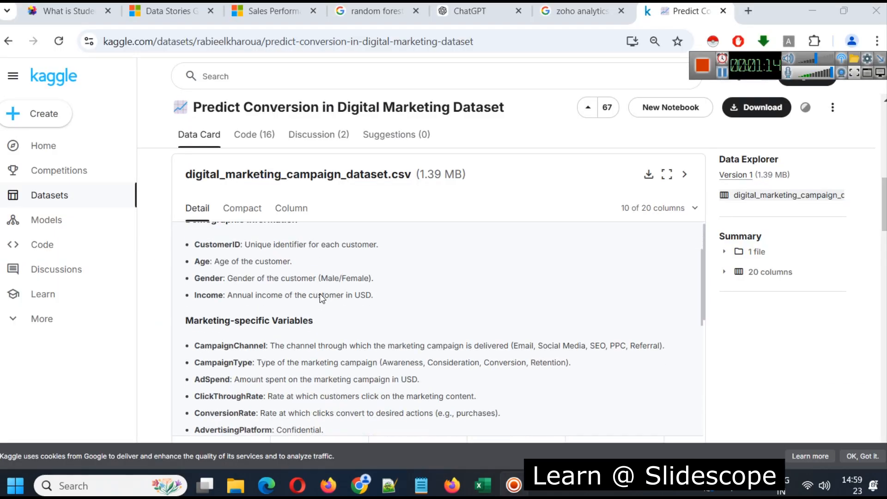
{"action": "scroll", "coordinate": [347, 309], "scroll_direction": "down", "scroll_amount": 1}
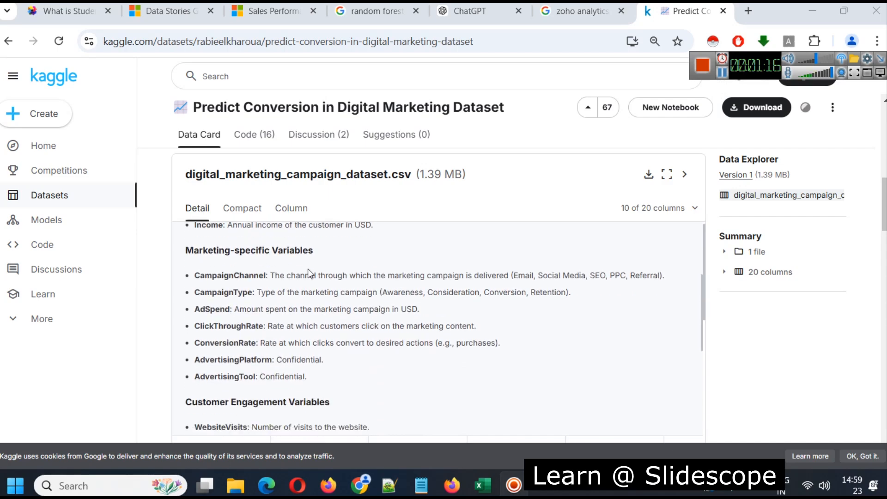
{"action": "scroll", "coordinate": [296, 272], "scroll_direction": "up", "scroll_amount": 2}
{"action": "scroll", "coordinate": [209, 265], "scroll_direction": "down", "scroll_amount": 1}
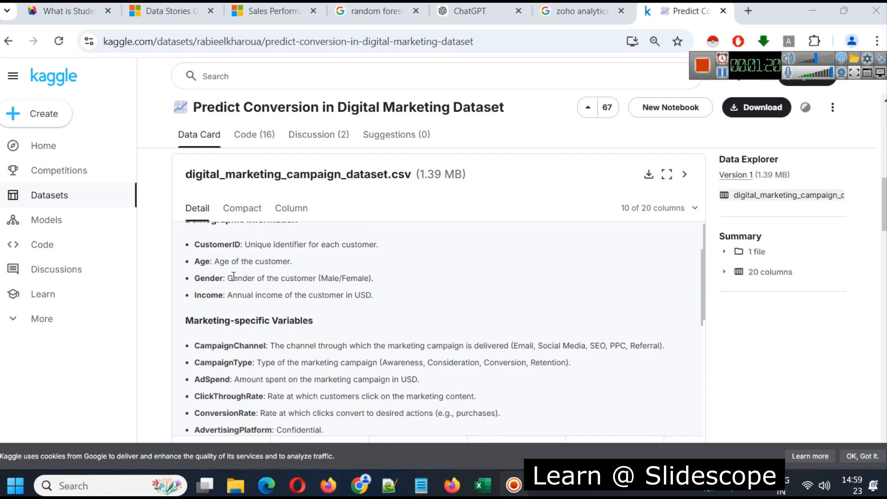
{"action": "scroll", "coordinate": [302, 305], "scroll_direction": "up", "scroll_amount": 2}
{"action": "scroll", "coordinate": [296, 309], "scroll_direction": "down", "scroll_amount": 2}
{"action": "scroll", "coordinate": [287, 313], "scroll_direction": "down", "scroll_amount": 1}
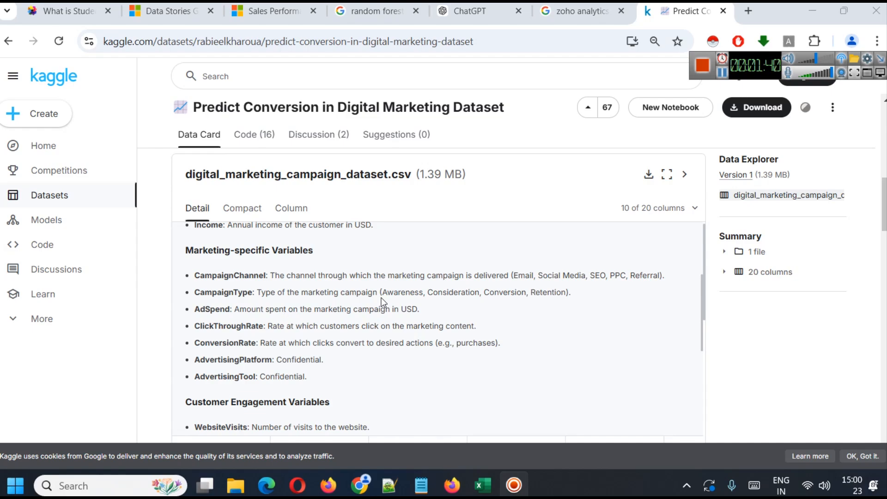
Enlarge the page and go through the CampaignType categories Awareness, Consideration, Conversion and Retention in the description.
{"action": "key", "text": "ctrl+plus"}
{"action": "scroll", "coordinate": [505, 326], "scroll_direction": "down", "scroll_amount": 1}
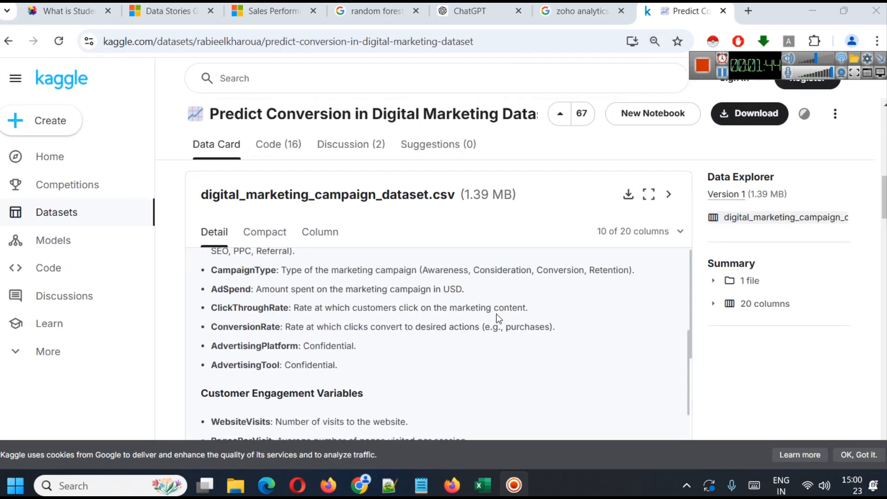
{"action": "double_click", "coordinate": [438, 270]}
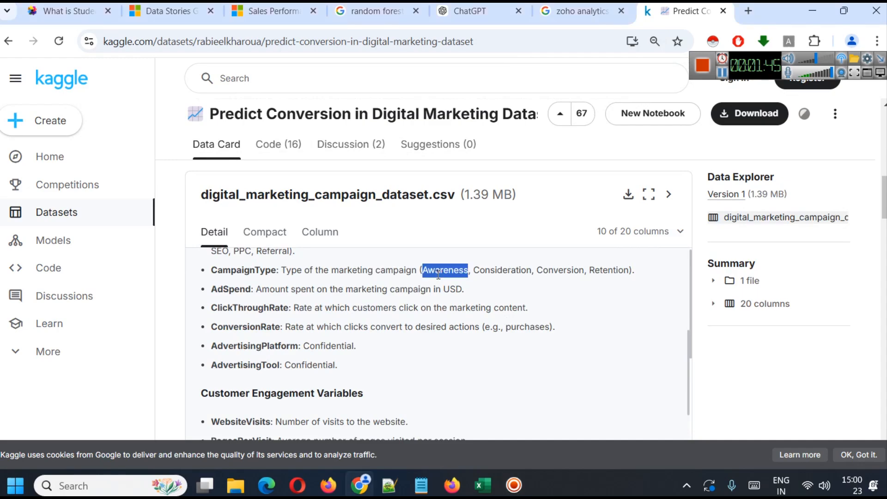
{"action": "double_click", "coordinate": [499, 270]}
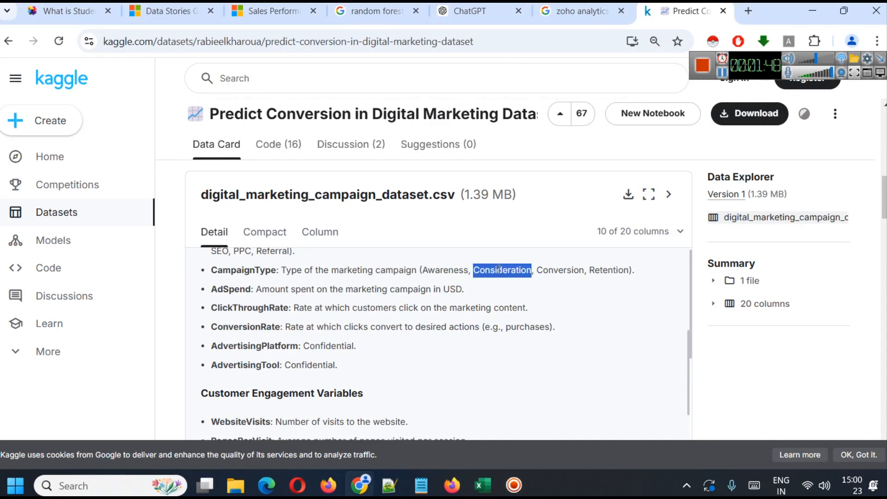
{"action": "double_click", "coordinate": [555, 272]}
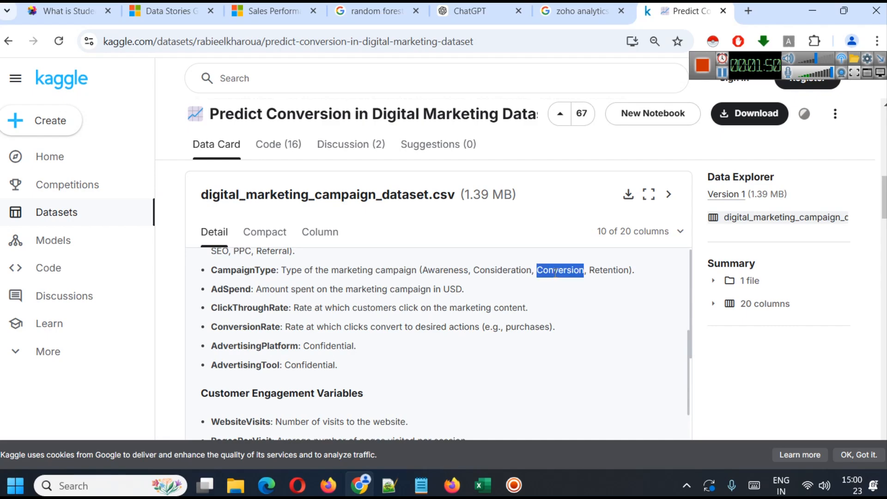
{"action": "double_click", "coordinate": [610, 270]}
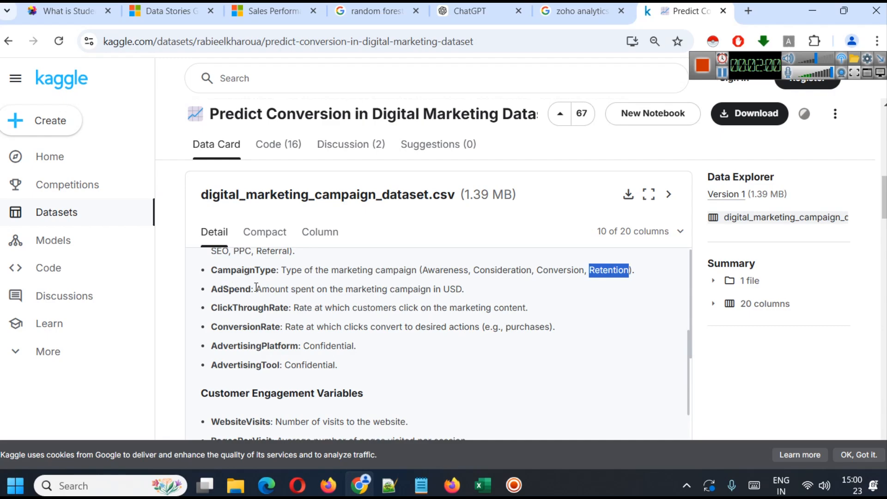
{"action": "double_click", "coordinate": [447, 269]}
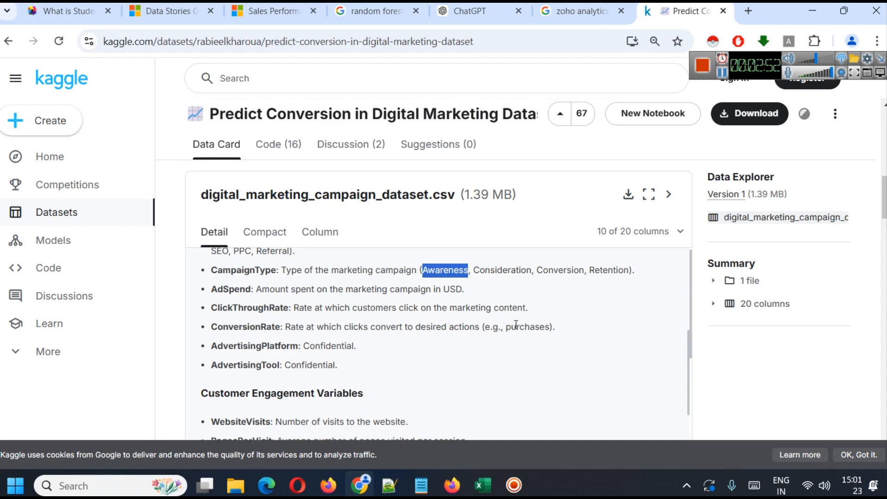
{"action": "double_click", "coordinate": [558, 271]}
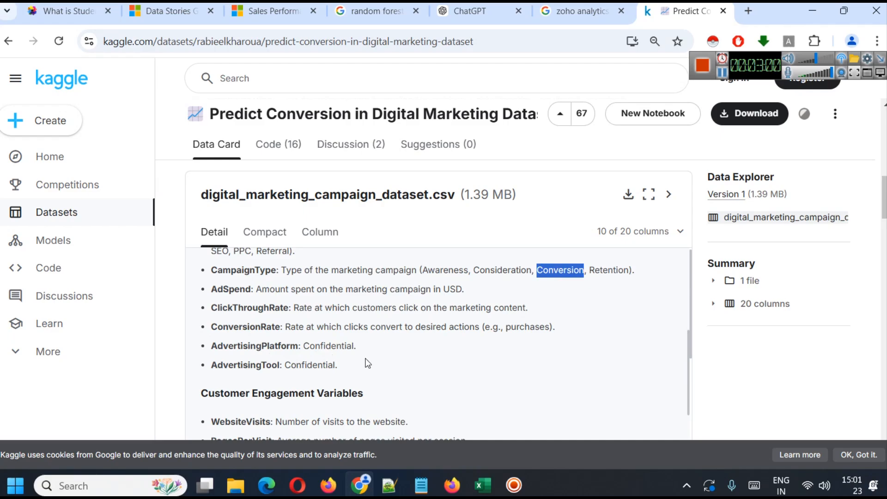
Switch to the Excel workbook and inspect the data sheet's columns up to Conversion, including AdvertisingPlatform entries further down the rows.
{"action": "left_click", "coordinate": [482, 485]}
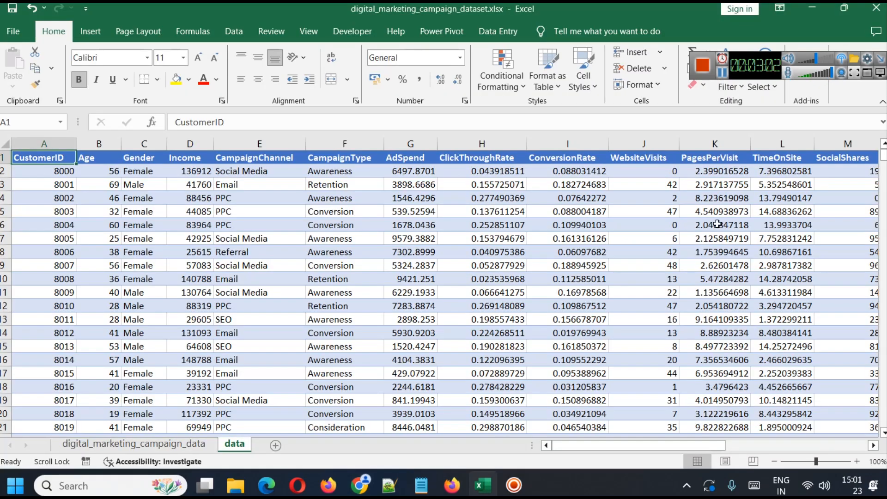
{"action": "left_click_drag", "start_coordinate": [667, 444], "coordinate": [841, 431]}
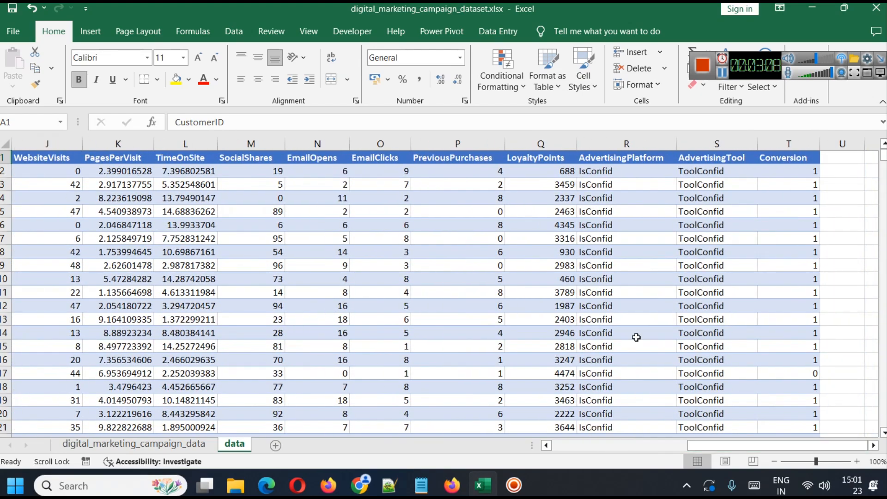
{"action": "left_click", "coordinate": [611, 182]}
{"action": "scroll", "coordinate": [628, 233], "scroll_direction": "down", "scroll_amount": 18}
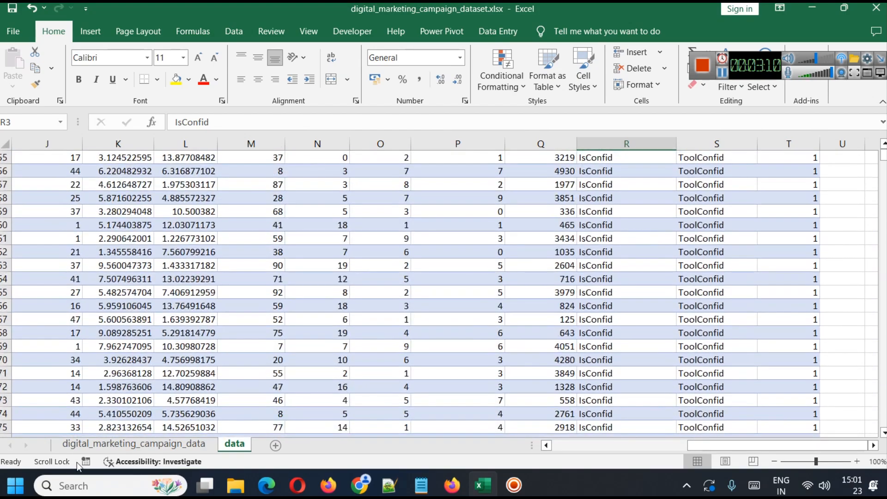
Look over the generic numbered columns on the digital_marketing_campaign_data sheet.
{"action": "left_click", "coordinate": [93, 444]}
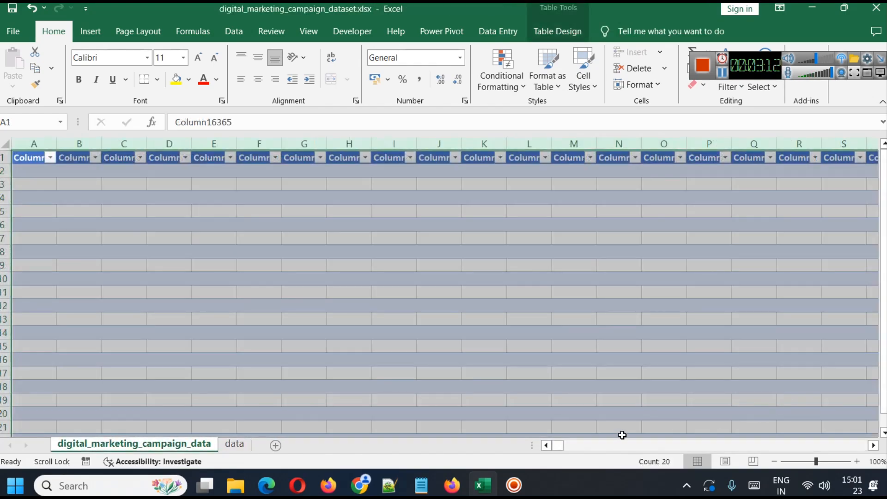
{"action": "left_click", "coordinate": [627, 448]}
{"action": "left_click_drag", "start_coordinate": [557, 446], "coordinate": [524, 444]}
Return to the data sheet and check its rows, including the values in the AdvertisingTool column.
{"action": "left_click", "coordinate": [240, 449]}
{"action": "scroll", "coordinate": [609, 333], "scroll_direction": "down", "scroll_amount": 6}
{"action": "scroll", "coordinate": [608, 333], "scroll_direction": "up", "scroll_amount": 7}
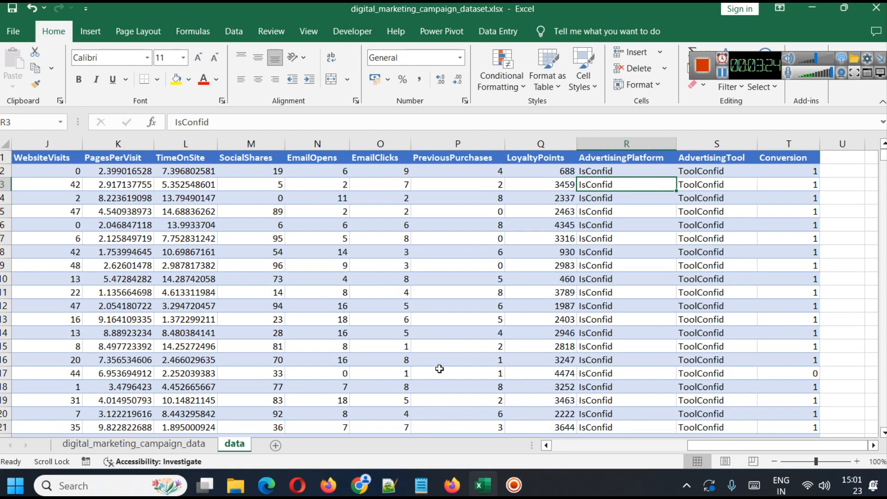
{"action": "left_click", "coordinate": [708, 319]}
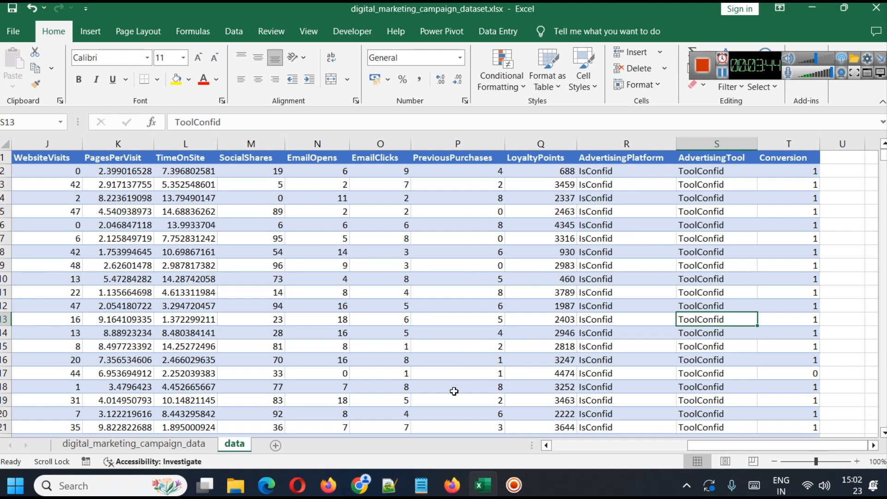
Switch to the Kaggle page in Chrome and read the Customer Engagement Variables, Historical Data and Target Variable descriptions.
{"action": "left_click", "coordinate": [359, 484]}
{"action": "scroll", "coordinate": [418, 334], "scroll_direction": "down", "scroll_amount": 2}
{"action": "scroll", "coordinate": [264, 299], "scroll_direction": "down", "scroll_amount": 2}
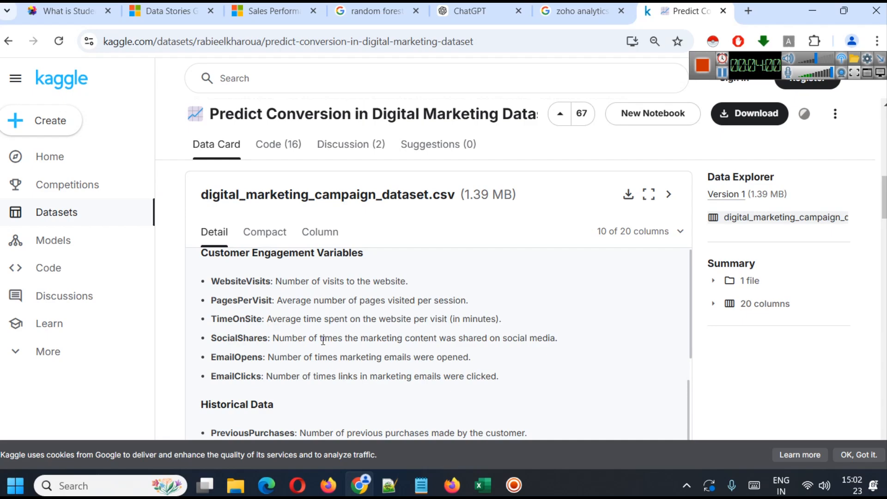
{"action": "scroll", "coordinate": [319, 322], "scroll_direction": "down", "scroll_amount": 1}
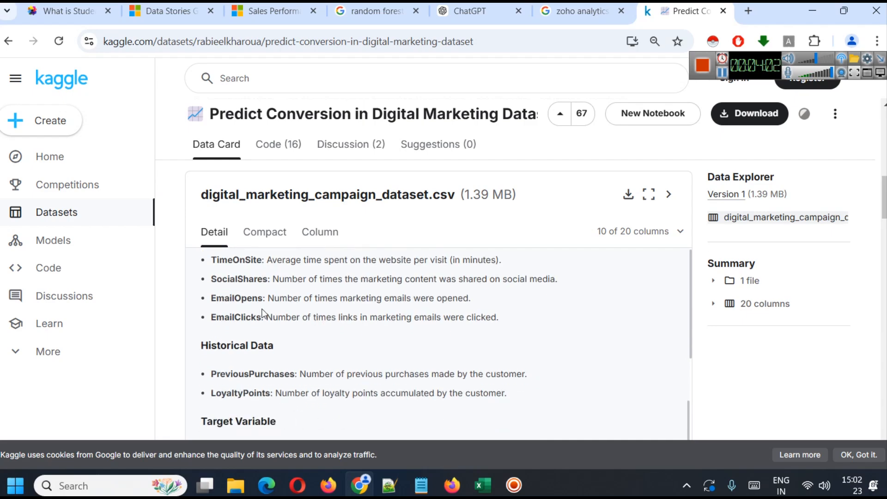
{"action": "scroll", "coordinate": [262, 313], "scroll_direction": "down", "scroll_amount": 1}
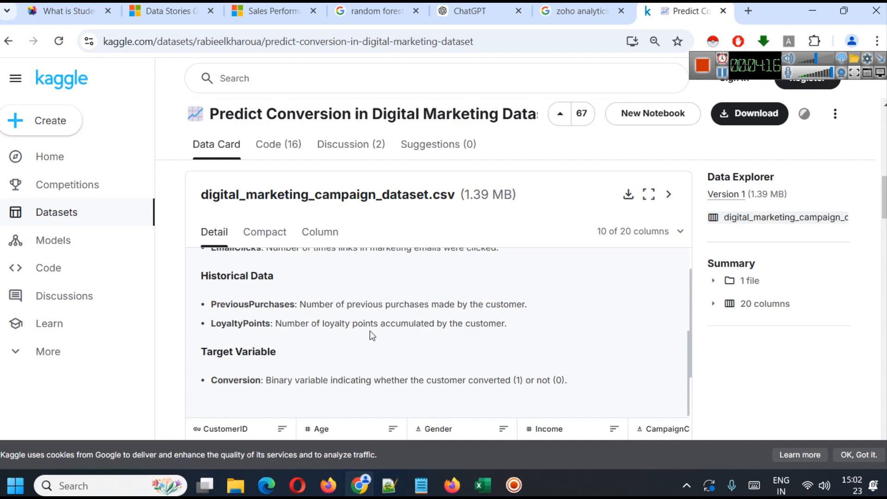
{"action": "scroll", "coordinate": [451, 316], "scroll_direction": "down", "scroll_amount": 3}
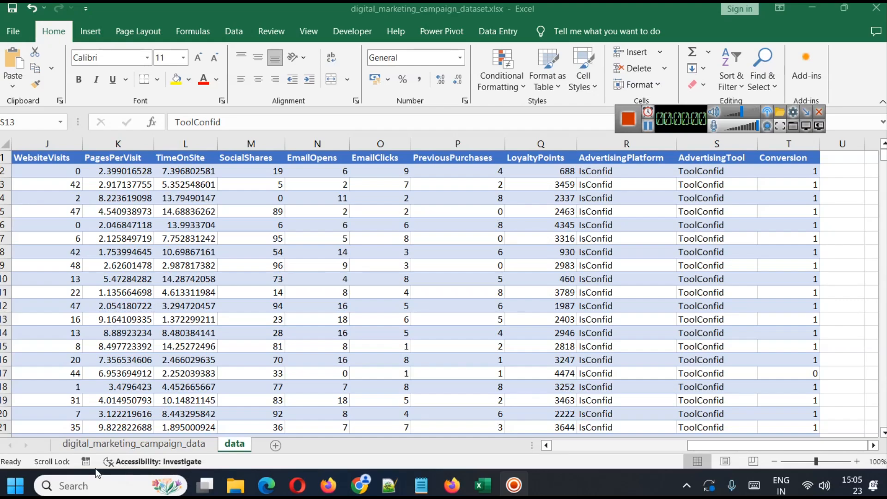
Launch Power BI Desktop (May 2024) and dismiss its welcome screen to reach a blank report.
{"action": "left_click", "coordinate": [93, 483]}
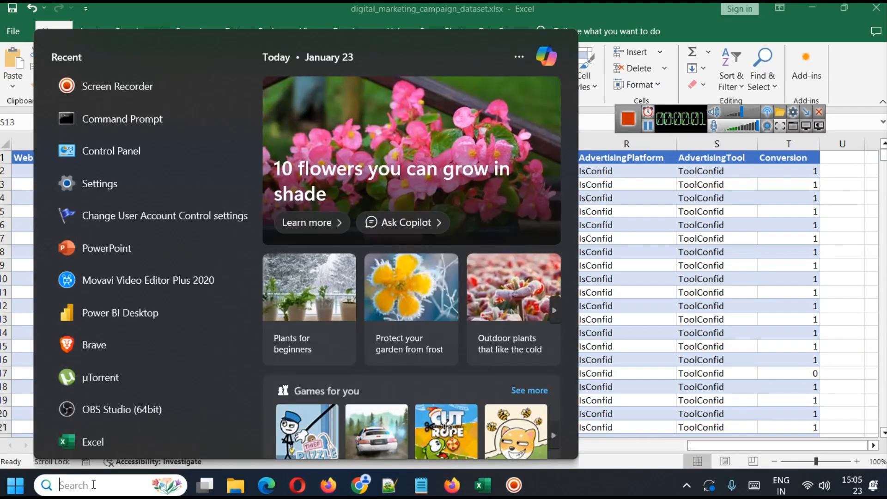
{"action": "type", "text": "power"}
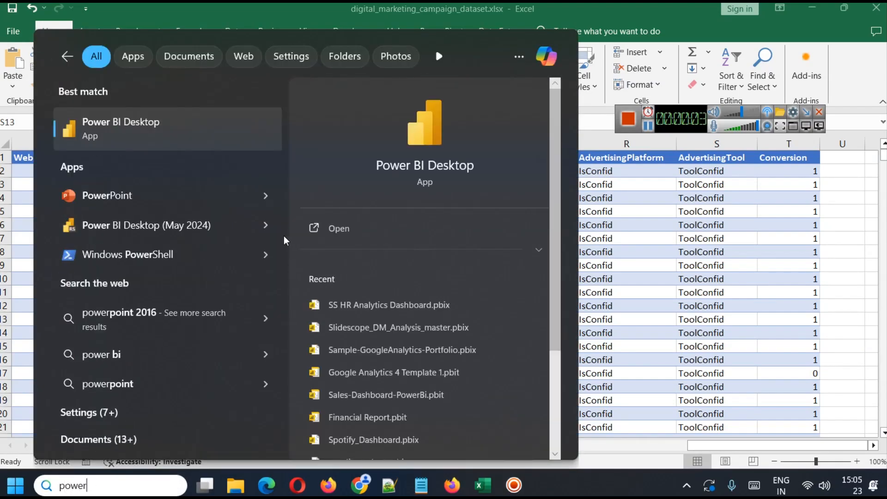
{"action": "left_click", "coordinate": [266, 225]}
{"action": "left_click", "coordinate": [353, 228]}
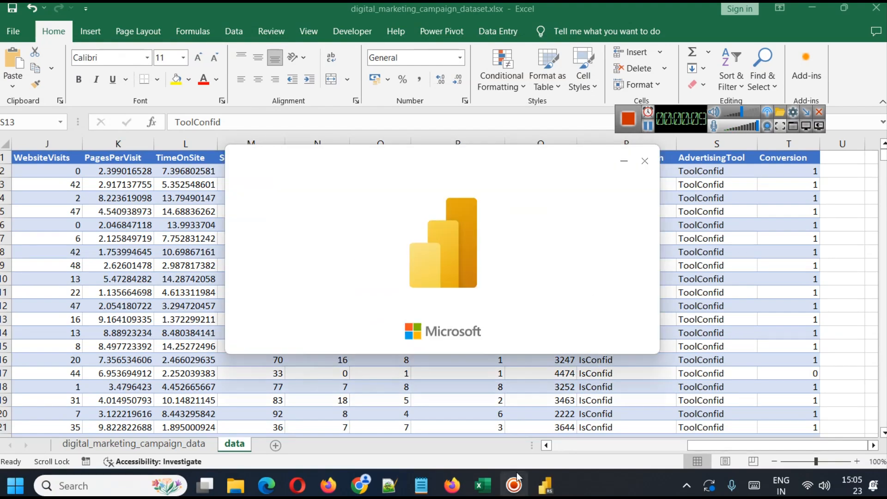
{"action": "mouse_move", "coordinate": [547, 487]}
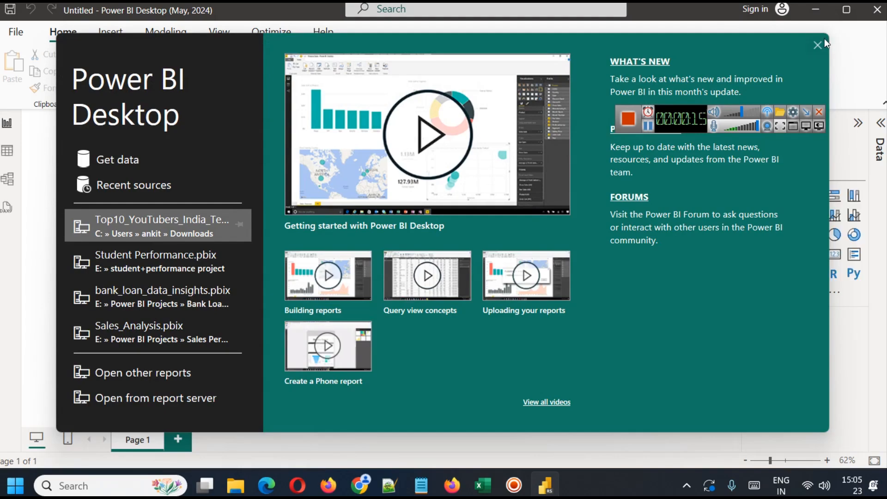
{"action": "left_click", "coordinate": [817, 45]}
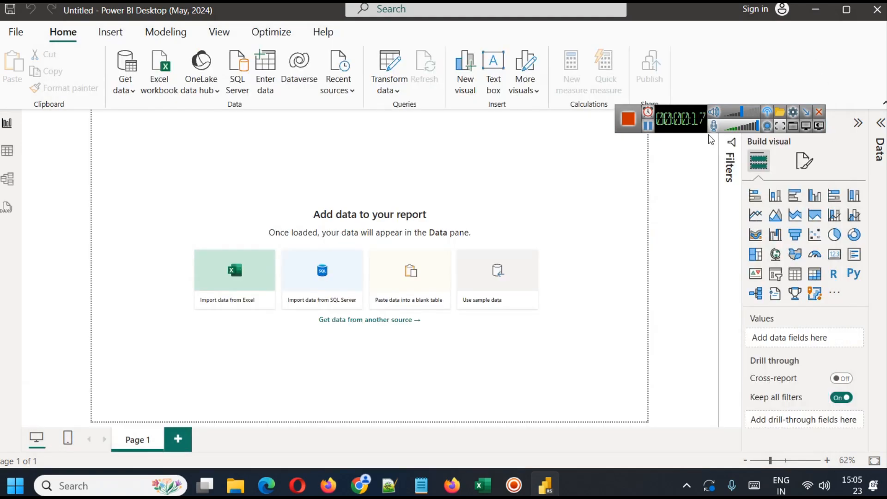
{"action": "left_click_drag", "start_coordinate": [689, 119], "coordinate": [695, 54]}
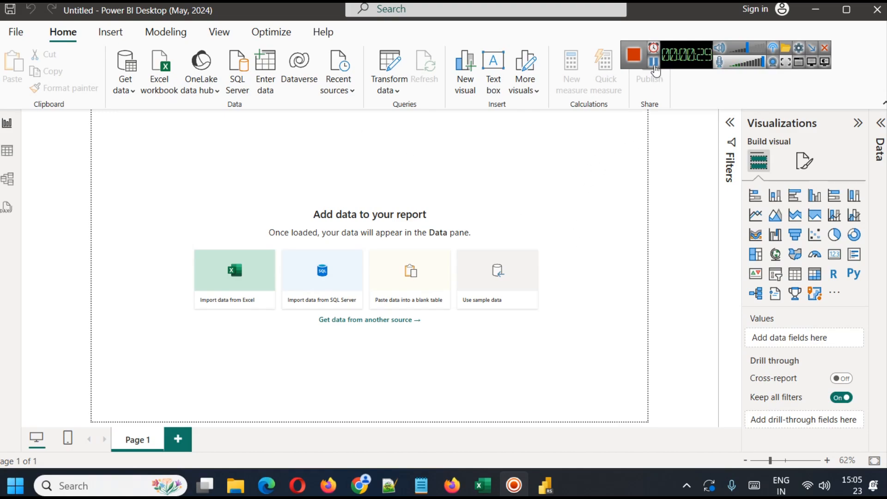
Import the data sheet from digital_marketing_campaign_dataset.xlsx and load it into the report.
{"action": "left_click", "coordinate": [157, 89]}
{"action": "left_click", "coordinate": [768, 442]}
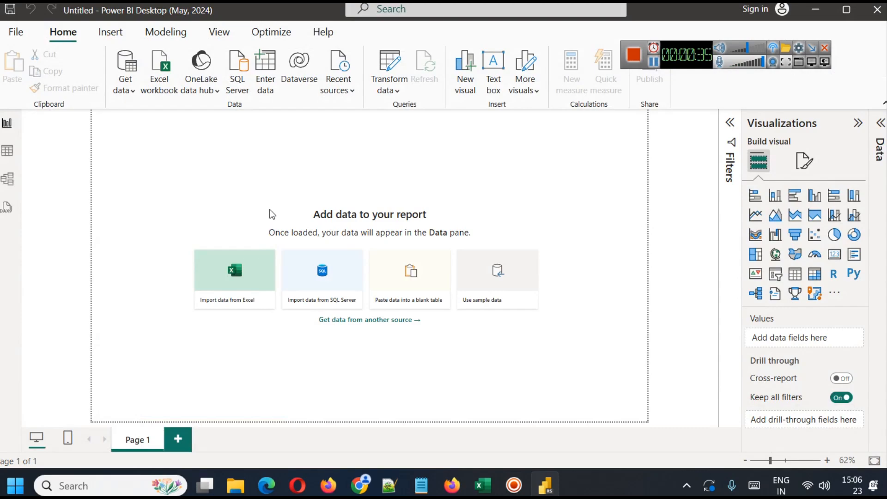
{"action": "left_click", "coordinate": [175, 132]}
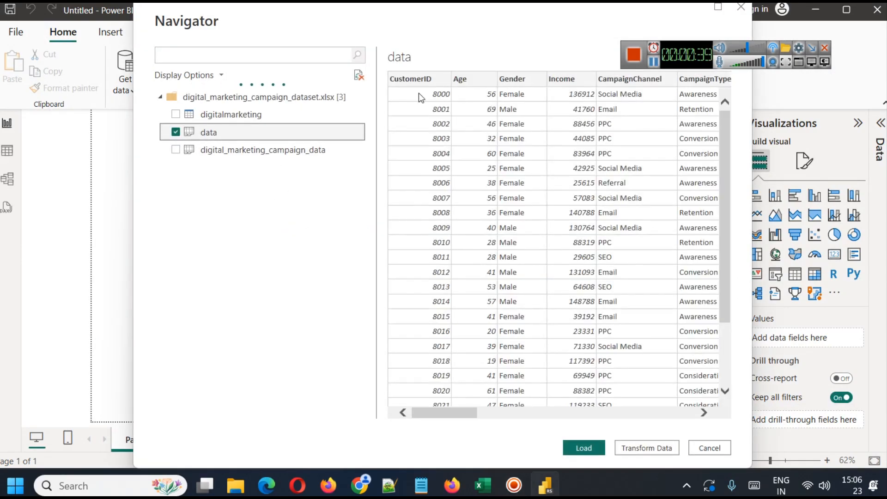
{"action": "left_click_drag", "start_coordinate": [437, 413], "coordinate": [362, 420]}
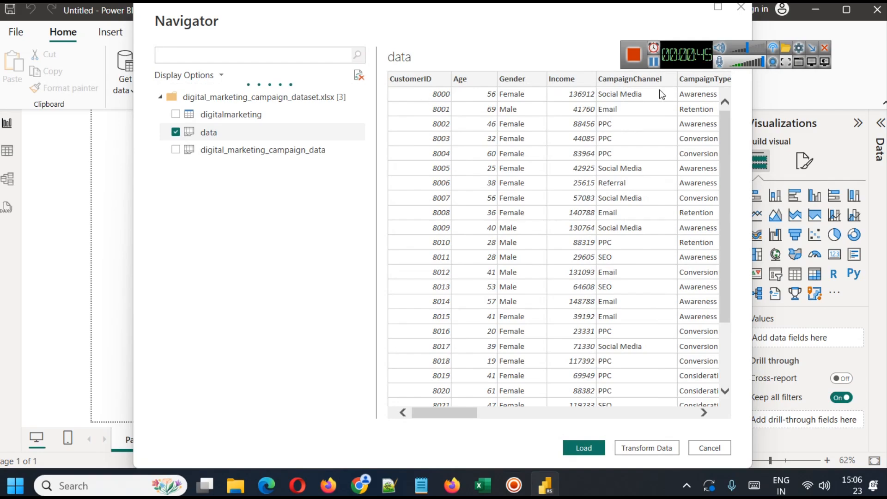
{"action": "left_click_drag", "start_coordinate": [686, 56], "coordinate": [769, 48]}
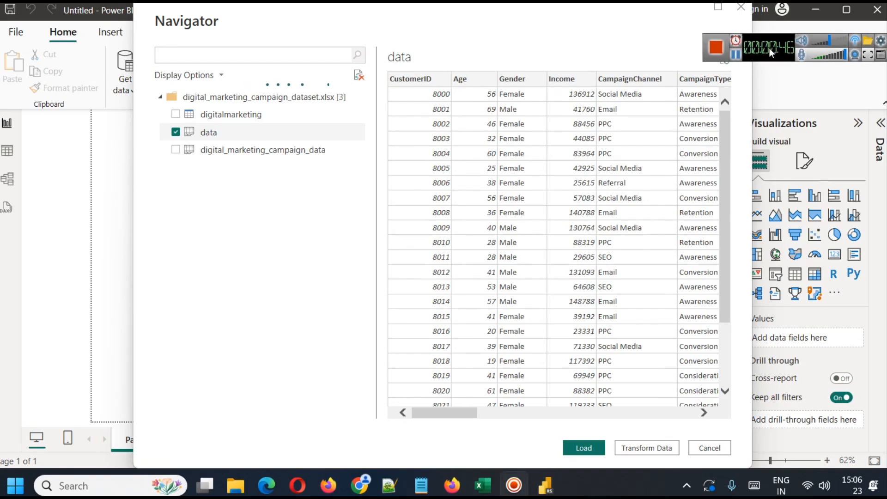
{"action": "left_click", "coordinate": [584, 448]}
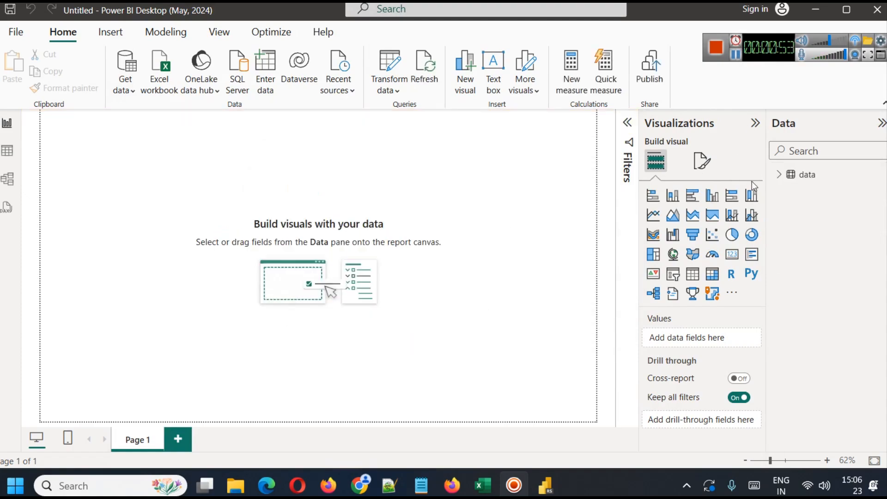
Expand the loaded data table, look at its table view and the DAX query view, and review its fields in the report view.
{"action": "left_click", "coordinate": [780, 175]}
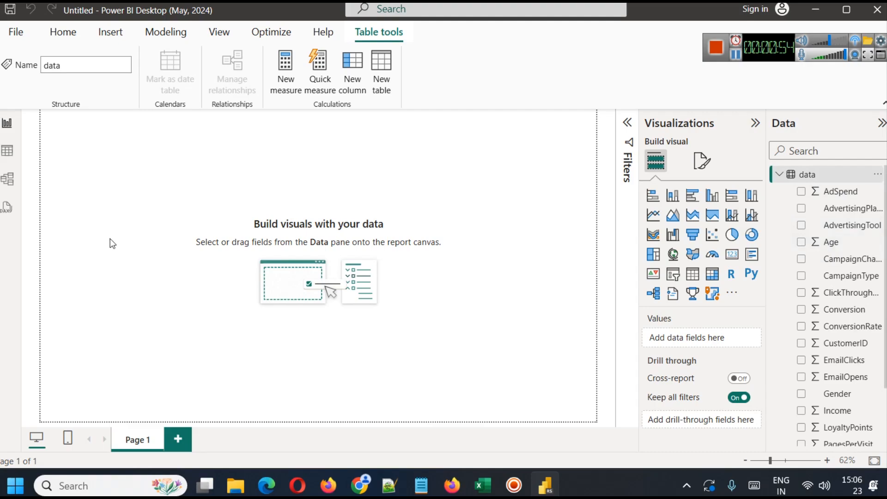
{"action": "left_click", "coordinate": [7, 157]}
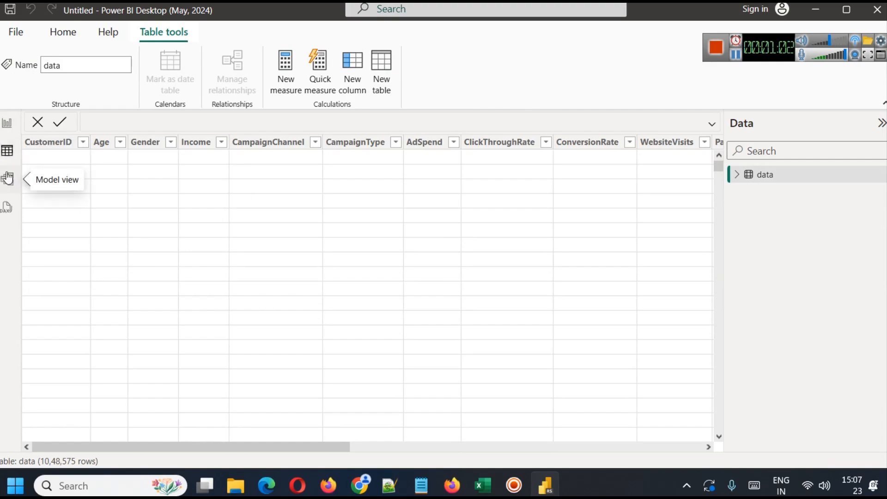
{"action": "left_click", "coordinate": [9, 210]}
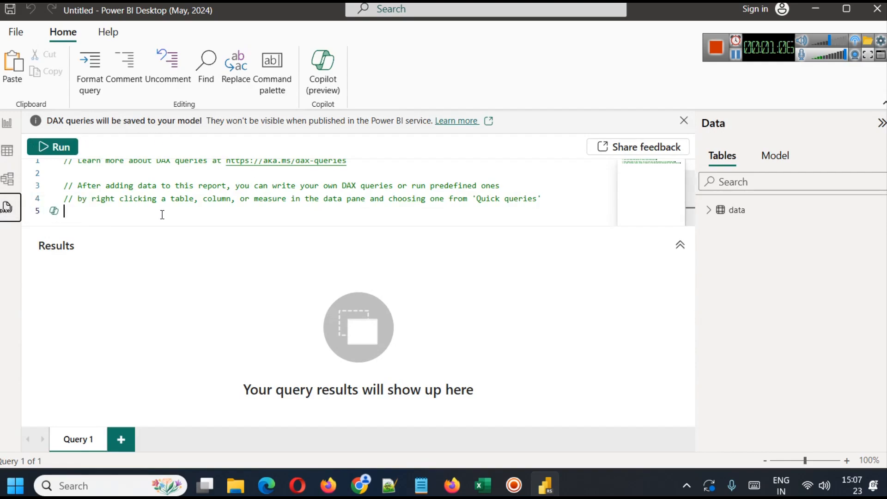
{"action": "left_click", "coordinate": [7, 123]}
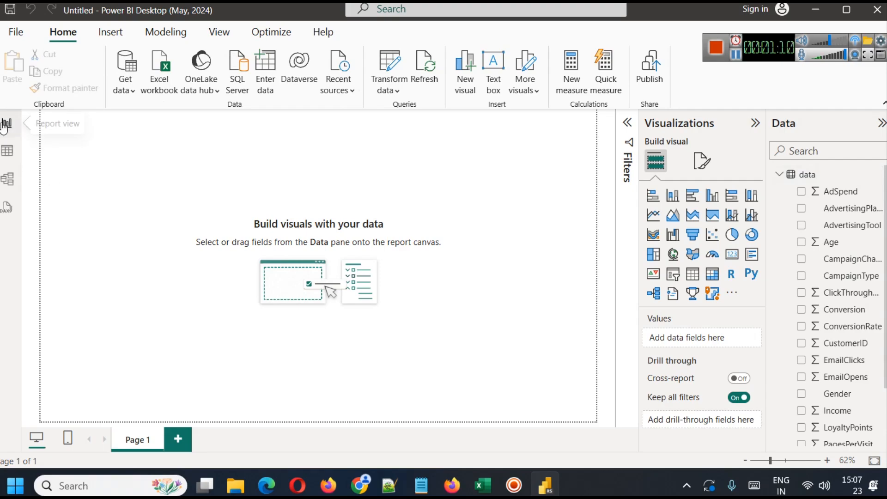
{"action": "scroll", "coordinate": [829, 249], "scroll_direction": "down", "scroll_amount": 3}
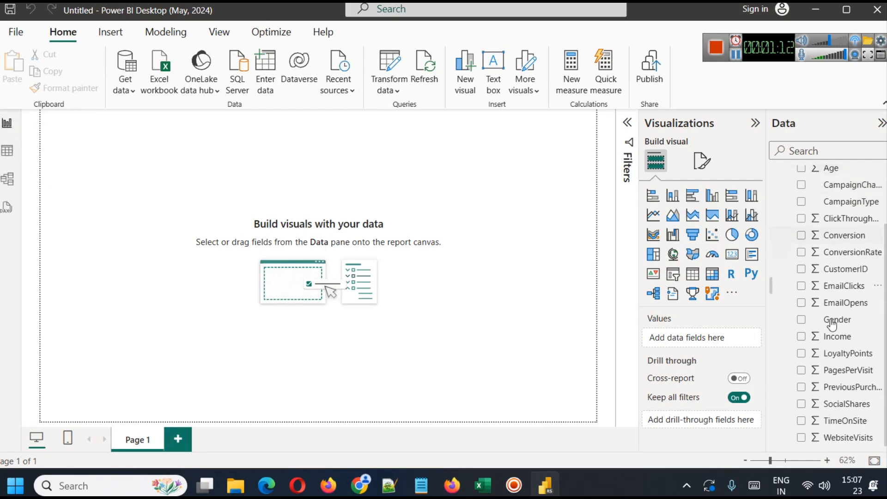
{"action": "scroll", "coordinate": [826, 319], "scroll_direction": "up", "scroll_amount": 3}
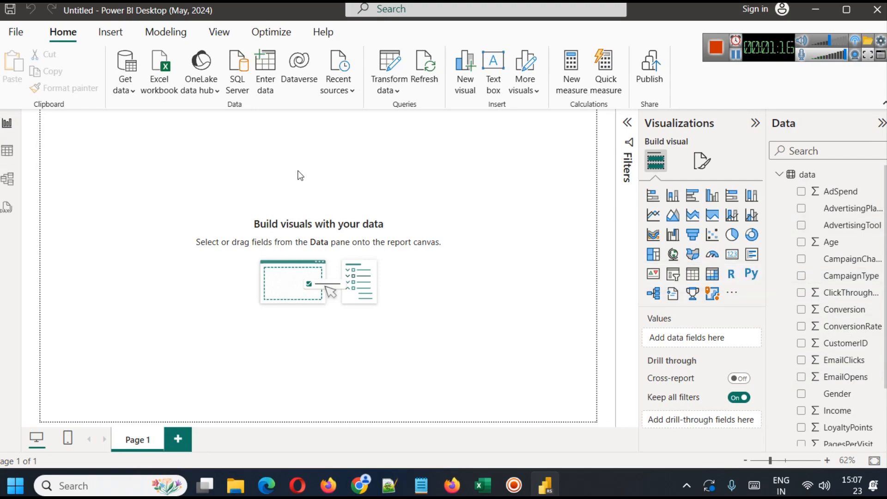
Browse the Google Analytics, BigQuery and Google Sheets report templates in the Looker Studio template gallery in Chrome.
{"action": "left_click", "coordinate": [734, 54]}
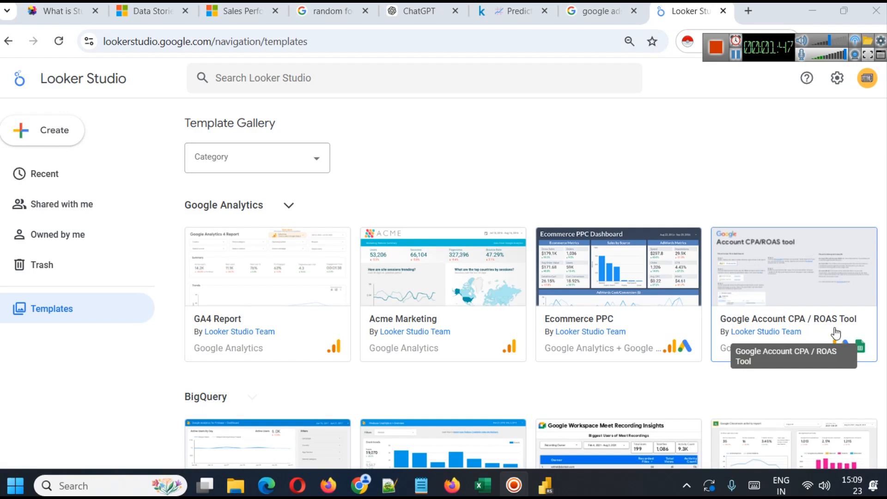
{"action": "scroll", "coordinate": [799, 294], "scroll_direction": "down", "scroll_amount": 1}
{"action": "scroll", "coordinate": [789, 280], "scroll_direction": "down", "scroll_amount": 3}
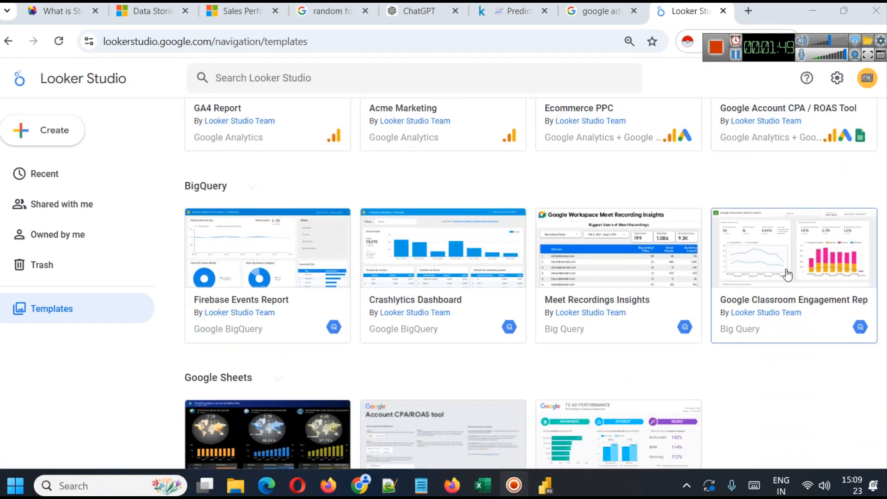
{"action": "scroll", "coordinate": [725, 310], "scroll_direction": "up", "scroll_amount": 4}
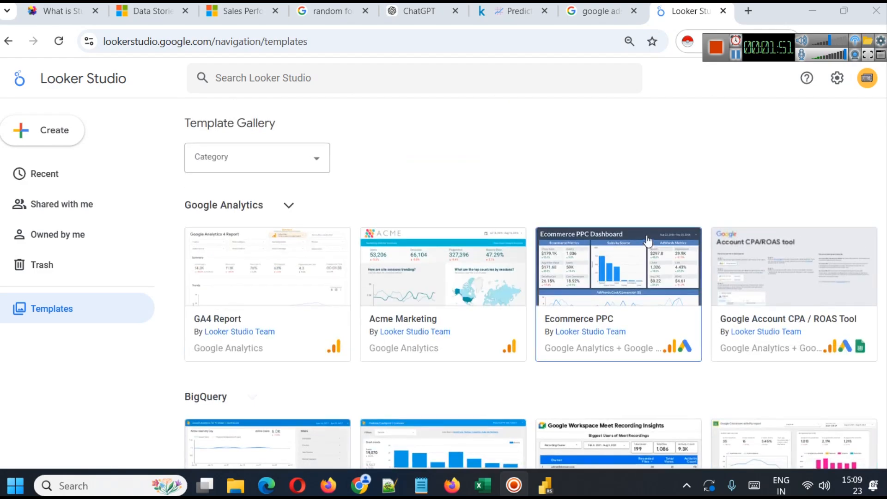
Open the Ecommerce PPC template and examine its Google Ads metrics, cost per conversion chart and top campaigns table.
{"action": "left_click", "coordinate": [710, 303]}
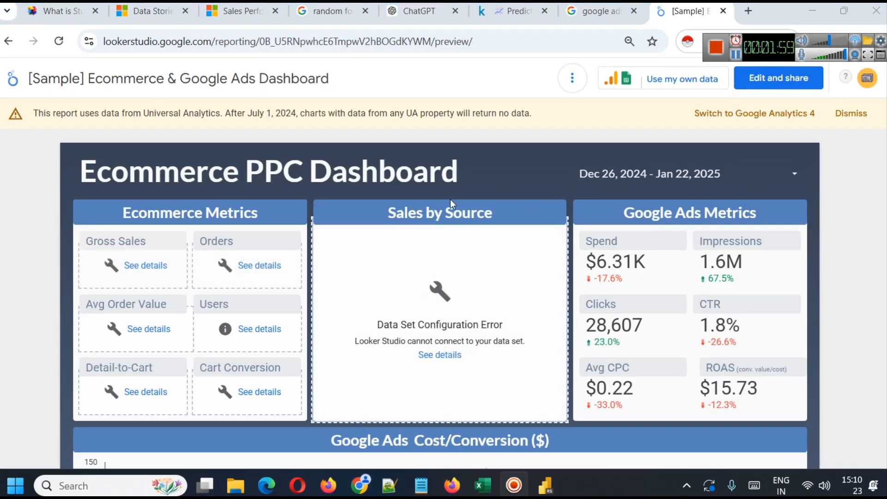
{"action": "scroll", "coordinate": [450, 199], "scroll_direction": "down", "scroll_amount": 1}
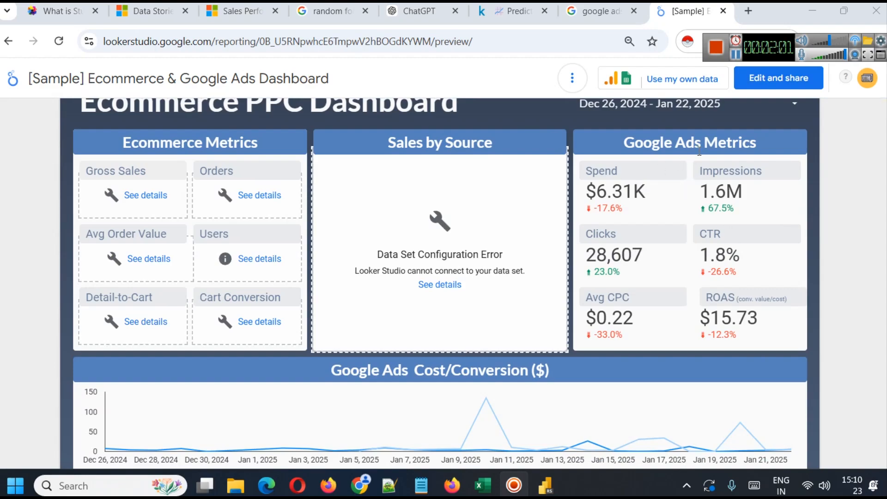
{"action": "scroll", "coordinate": [698, 152], "scroll_direction": "down", "scroll_amount": 3}
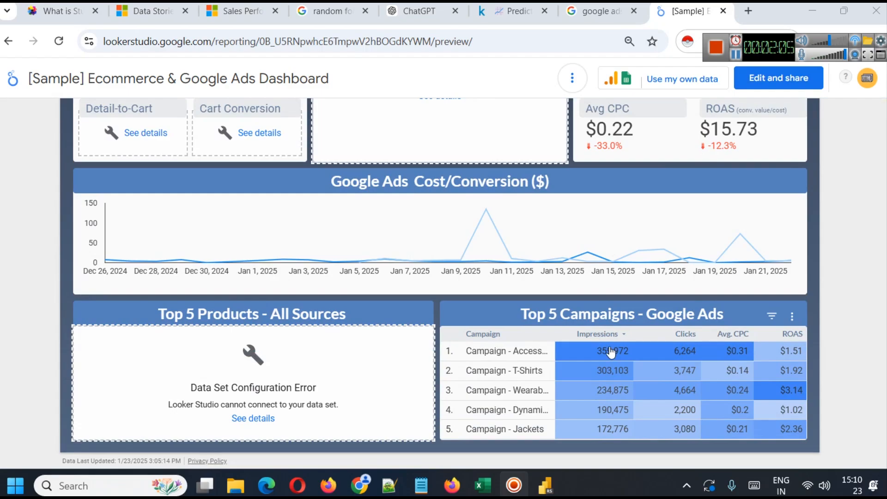
{"action": "scroll", "coordinate": [627, 341], "scroll_direction": "up", "scroll_amount": 5}
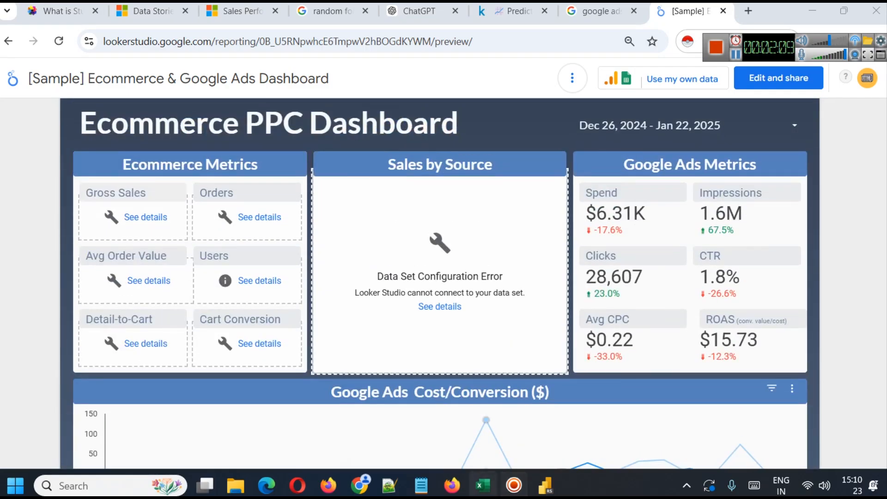
Select the AdvertisingPlatform column in the Excel workbook, and inspect the data table's rows and fields in Power BI's table view.
{"action": "left_click", "coordinate": [482, 485]}
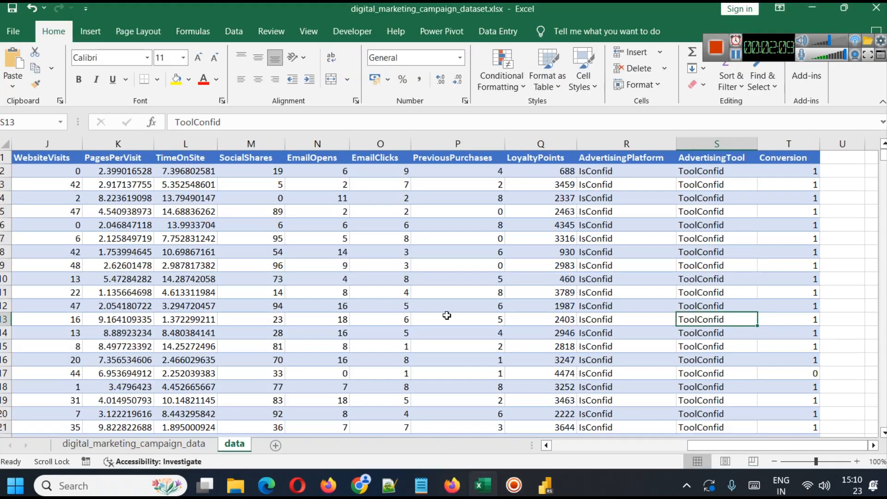
{"action": "left_click", "coordinate": [614, 143]}
{"action": "left_click", "coordinate": [554, 485]}
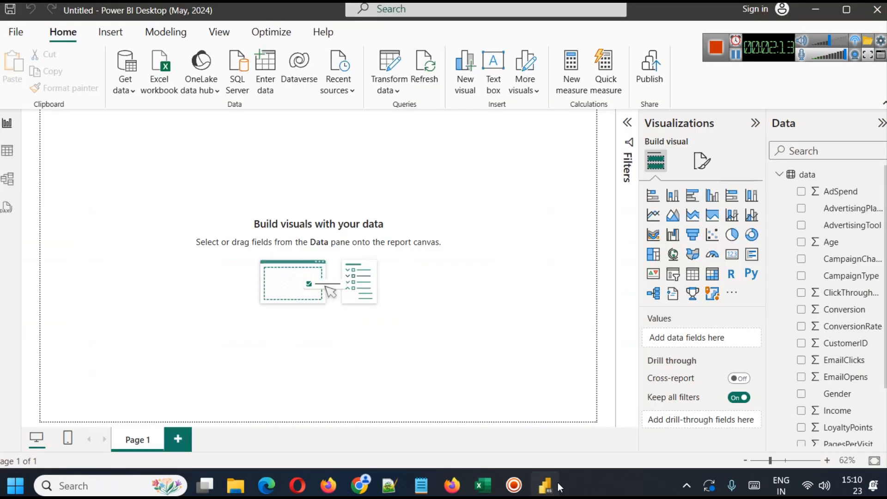
{"action": "left_click", "coordinate": [6, 157]}
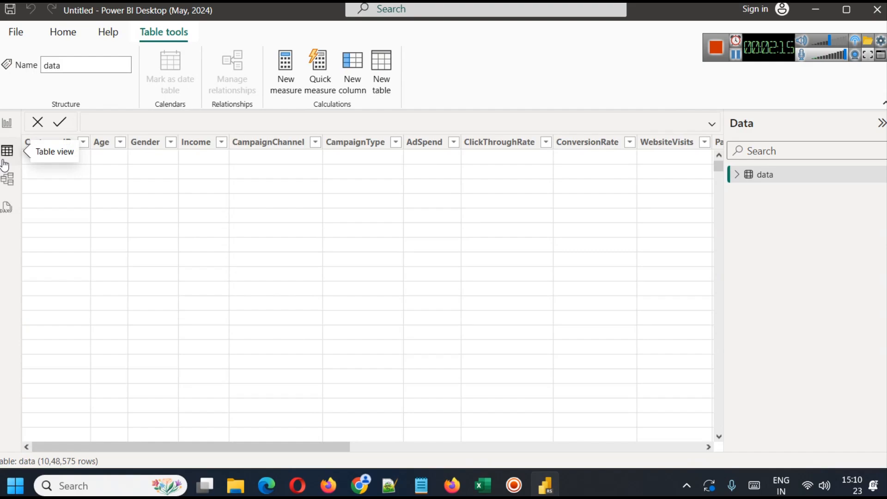
{"action": "scroll", "coordinate": [588, 283], "scroll_direction": "down", "scroll_amount": 5}
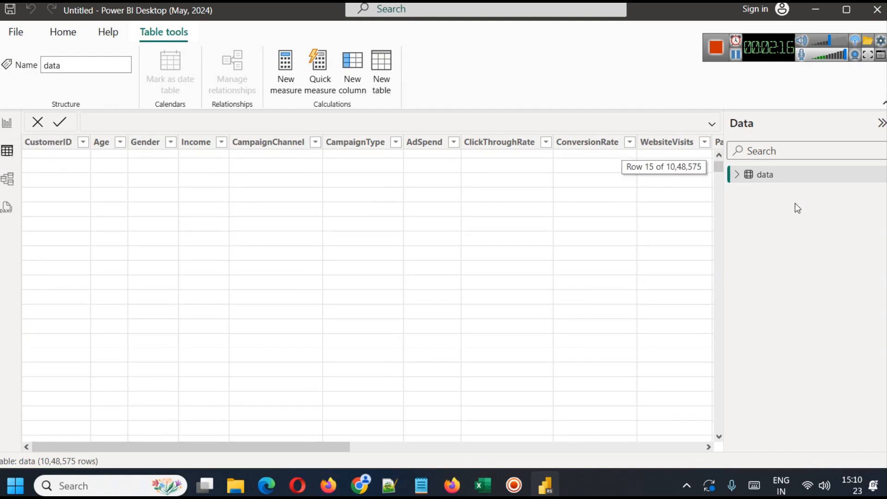
{"action": "left_click", "coordinate": [736, 174]}
{"action": "left_click", "coordinate": [785, 191]}
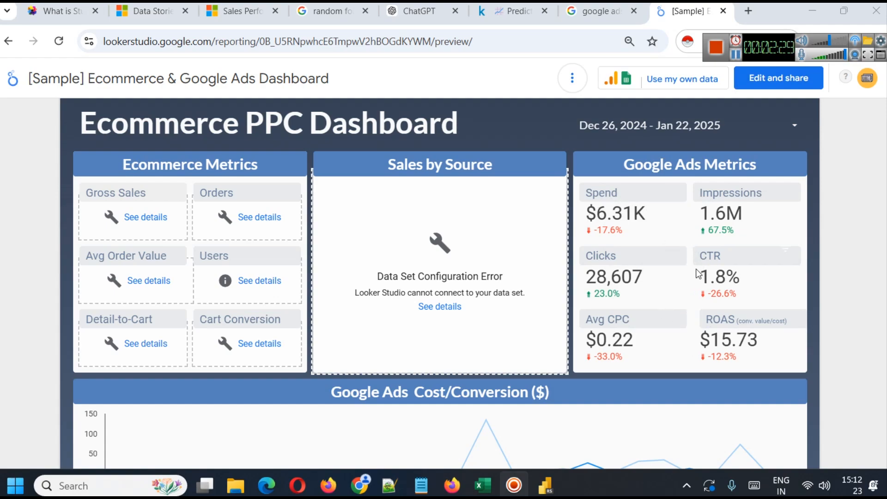
Switch to Power BI and insert a rectangle on Page 1, flattened and widened into a header bar at the page's upper-left corner.
{"action": "mouse_move", "coordinate": [541, 490]}
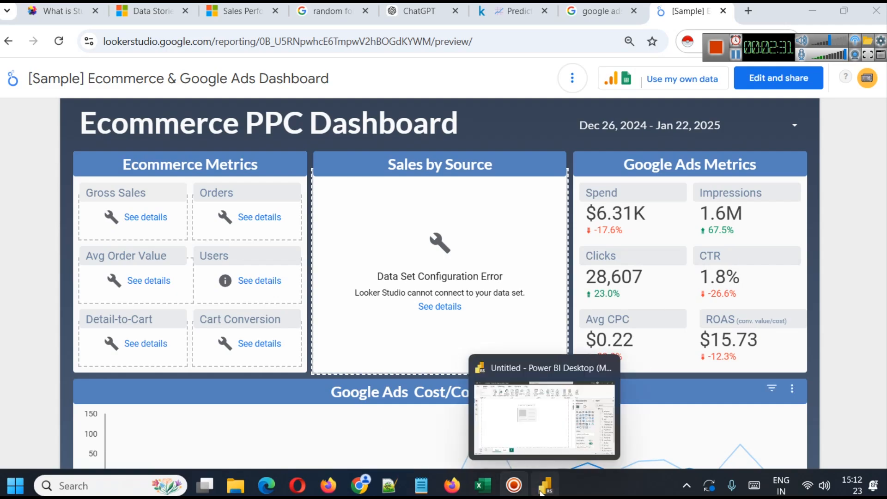
{"action": "left_click", "coordinate": [482, 485]}
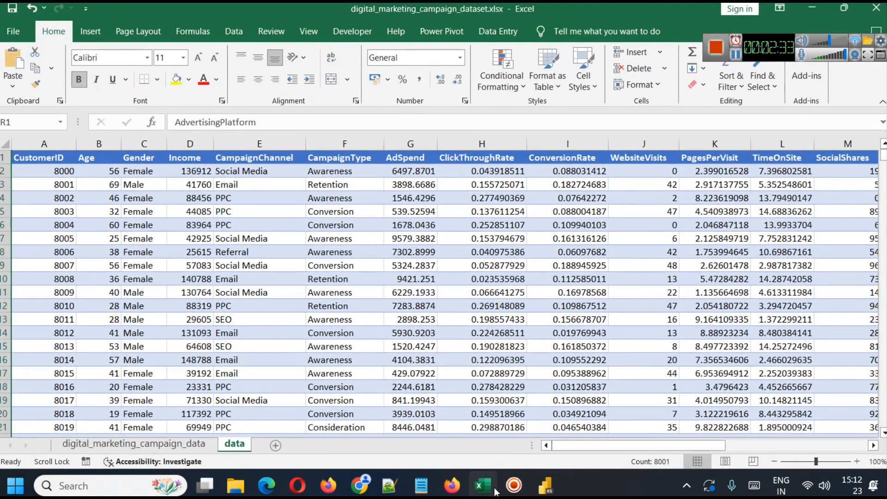
{"action": "left_click", "coordinate": [734, 55]}
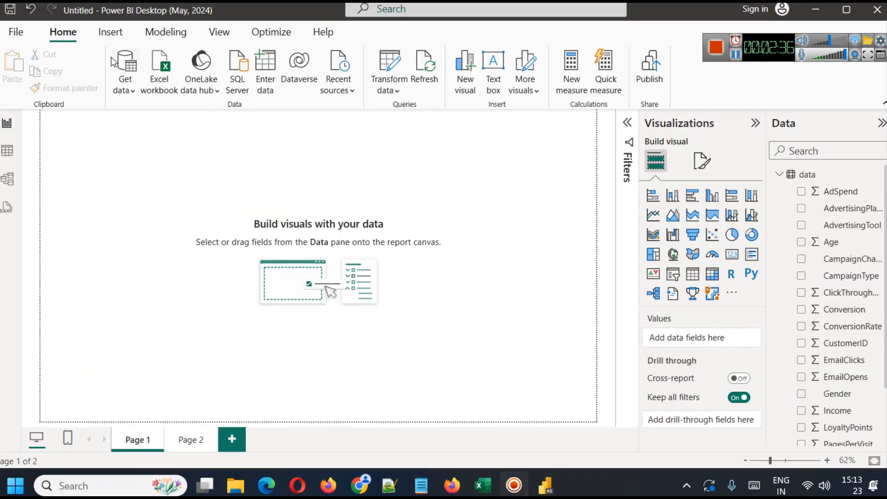
{"action": "left_click", "coordinate": [111, 32]}
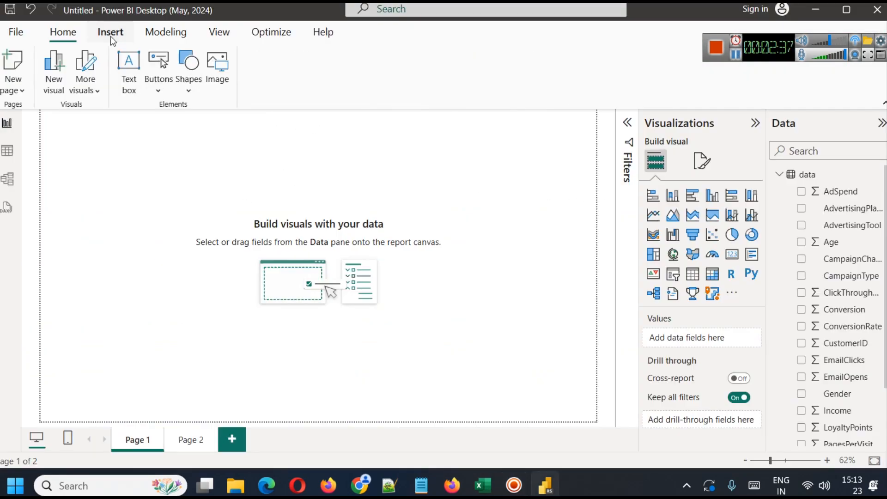
{"action": "left_click", "coordinate": [189, 90]}
{"action": "left_click", "coordinate": [186, 137]}
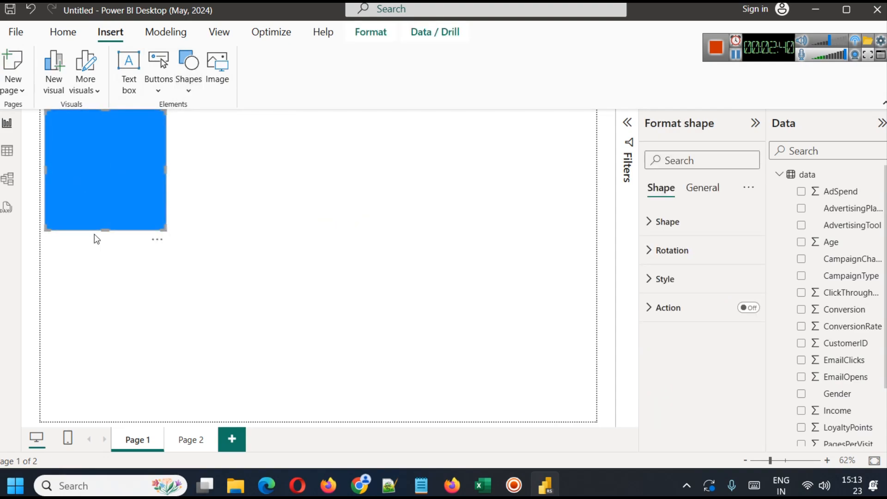
{"action": "left_click_drag", "start_coordinate": [107, 231], "coordinate": [218, 119]}
{"action": "left_click", "coordinate": [204, 172]}
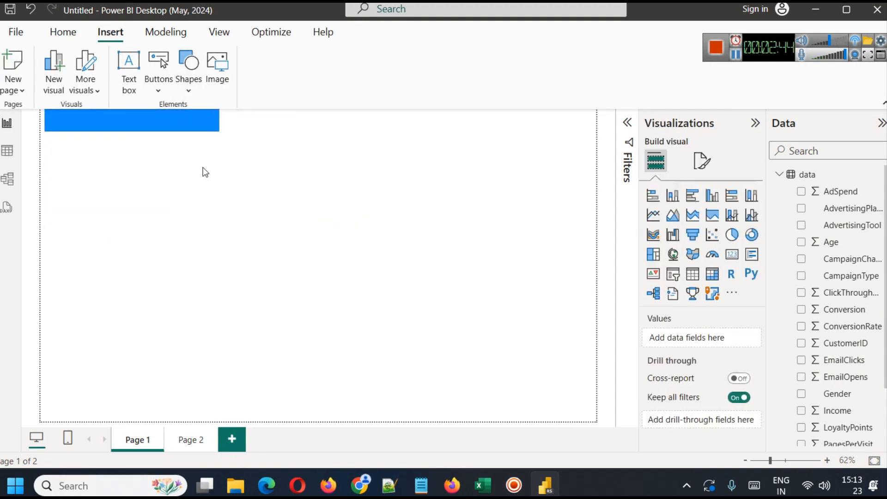
Duplicate the blue header bar and enlarge the copy into a tall panel of the same width directly below it.
{"action": "left_click", "coordinate": [175, 119]}
{"action": "key", "text": "ctrl+v"}
{"action": "left_click_drag", "start_coordinate": [157, 128], "coordinate": [131, 253]}
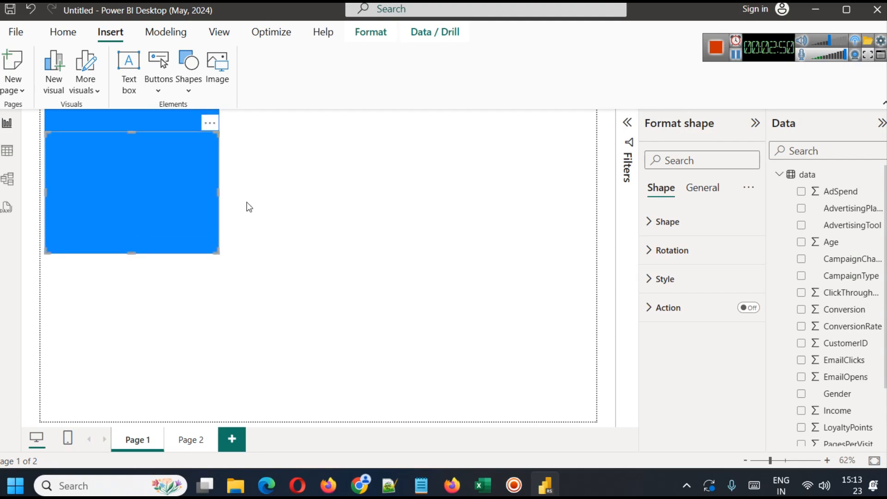
{"action": "left_click", "coordinate": [370, 210]}
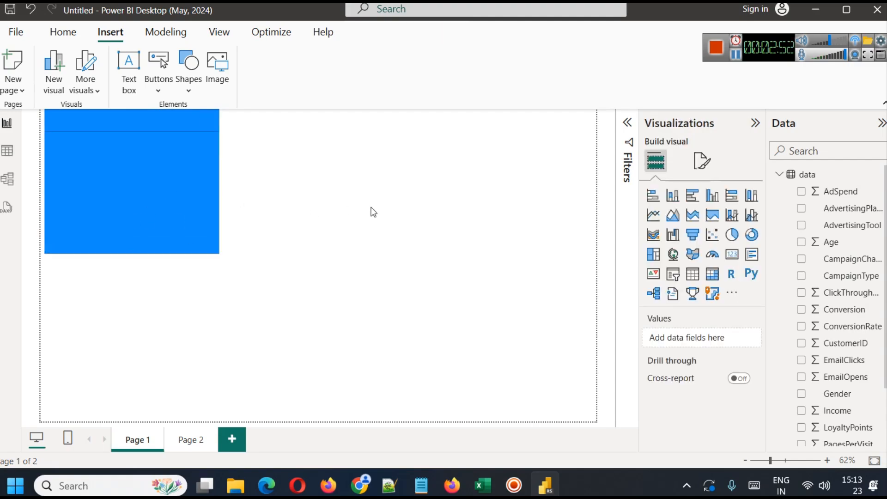
Check the panel colours in the Looker Studio template and fill the lower rectangle with light grey.
{"action": "left_click", "coordinate": [167, 187]}
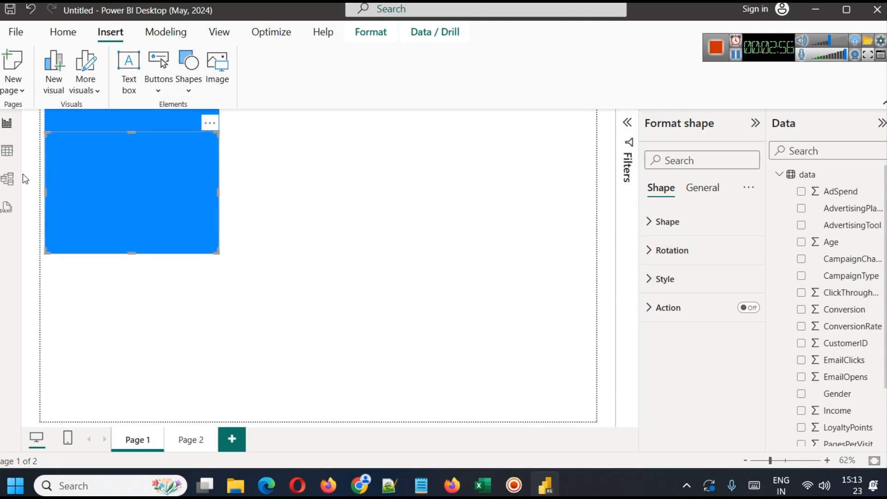
{"action": "left_click", "coordinate": [359, 485]}
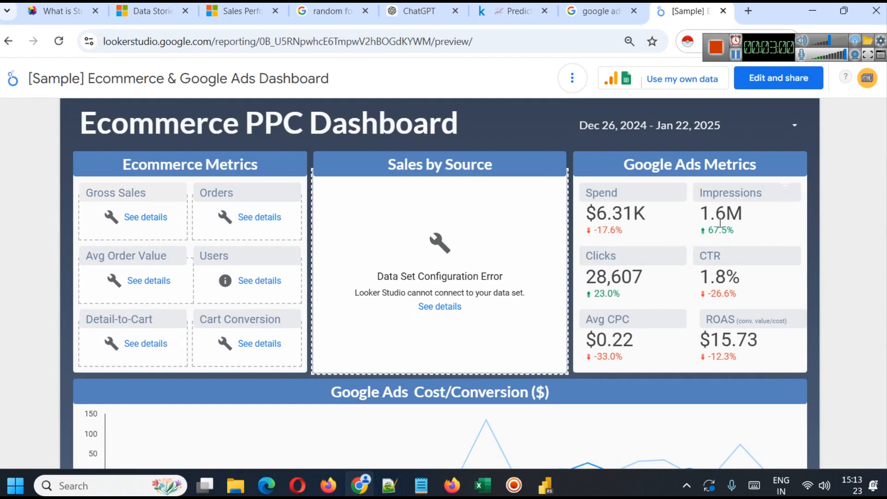
{"action": "left_click", "coordinate": [359, 485]}
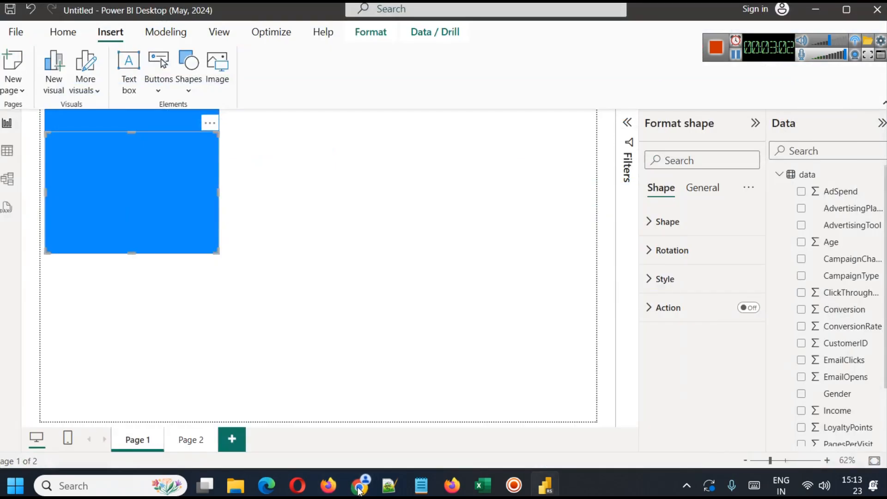
{"action": "left_click", "coordinate": [667, 290]}
{"action": "left_click", "coordinate": [673, 349]}
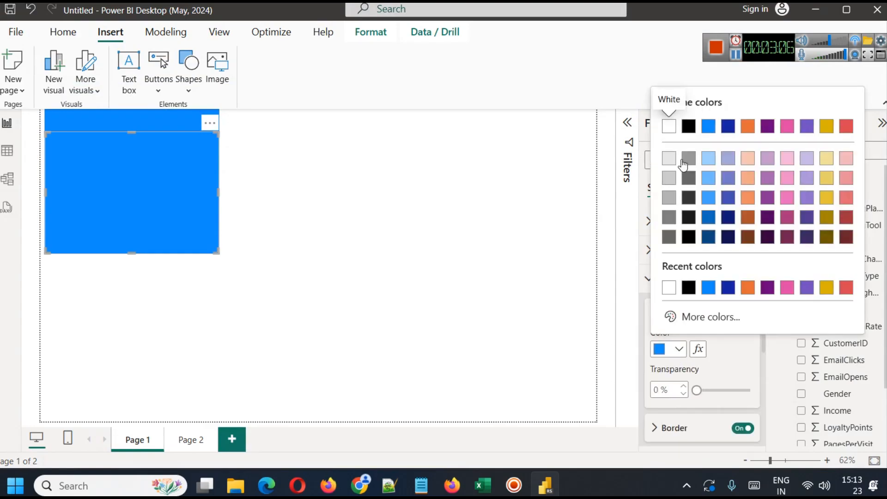
{"action": "left_click", "coordinate": [677, 155]}
{"action": "left_click", "coordinate": [306, 200]}
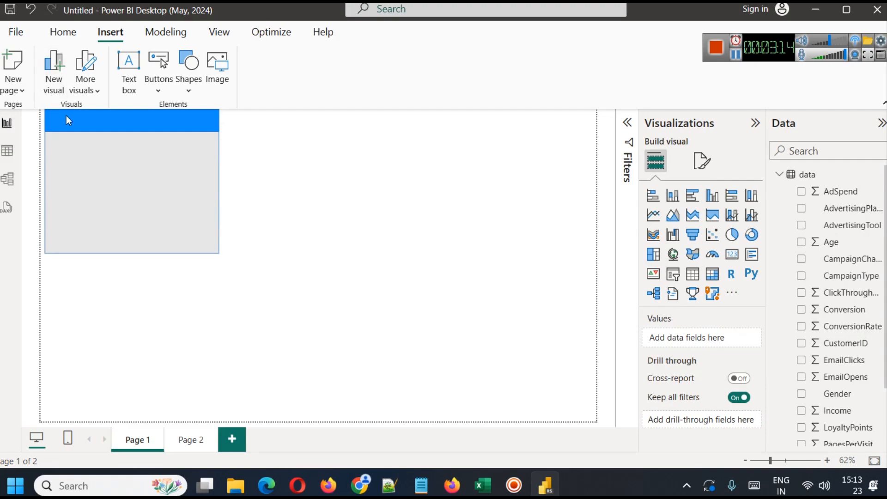
Group the blue header bar with the grey panel below it.
{"action": "left_click", "coordinate": [162, 174]}
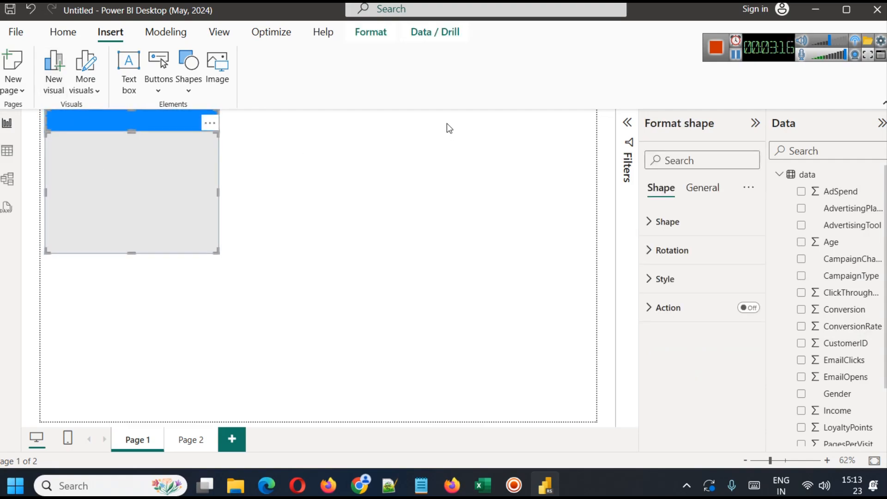
{"action": "left_click", "coordinate": [372, 33]}
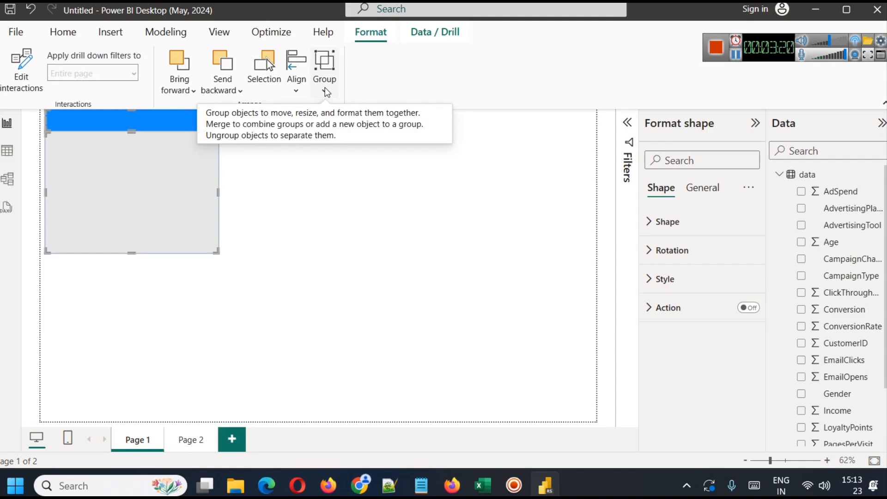
{"action": "left_click", "coordinate": [245, 144]}
Add a text box and resize it to cover the full width of the blue header bar.
{"action": "left_click", "coordinate": [491, 95]}
{"action": "left_click", "coordinate": [219, 276]}
{"action": "left_click", "coordinate": [97, 305]}
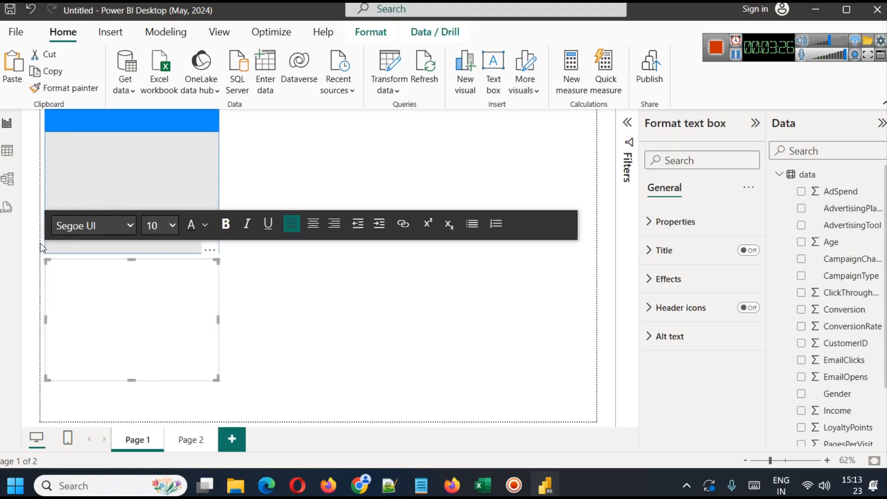
{"action": "left_click_drag", "start_coordinate": [44, 259], "coordinate": [157, 330]}
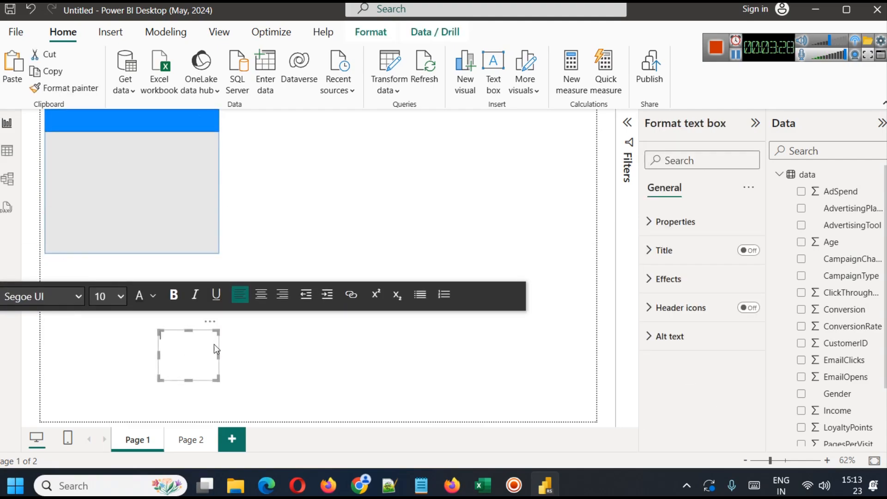
{"action": "left_click_drag", "start_coordinate": [206, 330], "coordinate": [121, 111]}
{"action": "left_click_drag", "start_coordinate": [104, 157], "coordinate": [219, 121]}
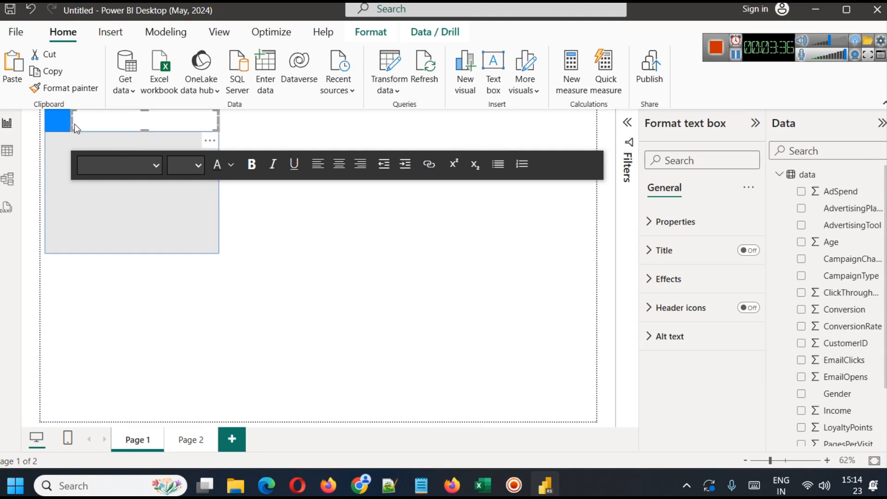
{"action": "left_click_drag", "start_coordinate": [71, 123], "coordinate": [45, 121]}
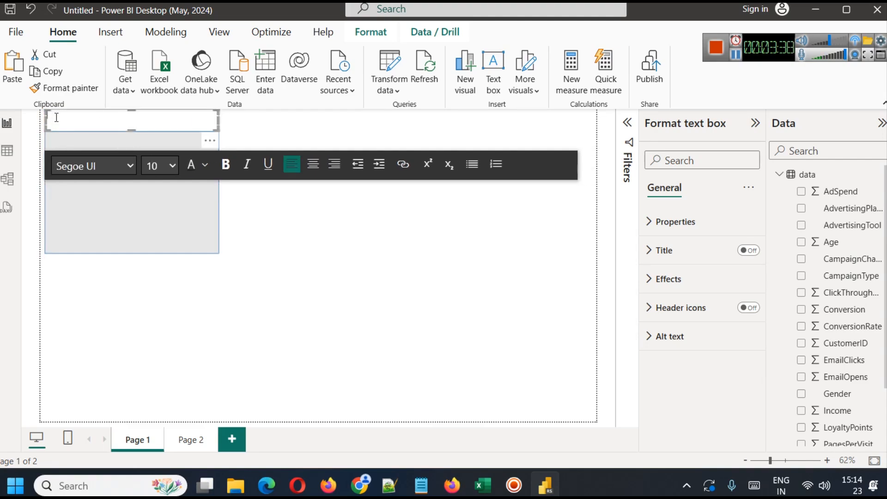
Check the template's section headings and enter the centred, bold title "Ads Metrics" in the text box.
{"action": "left_click", "coordinate": [313, 164]}
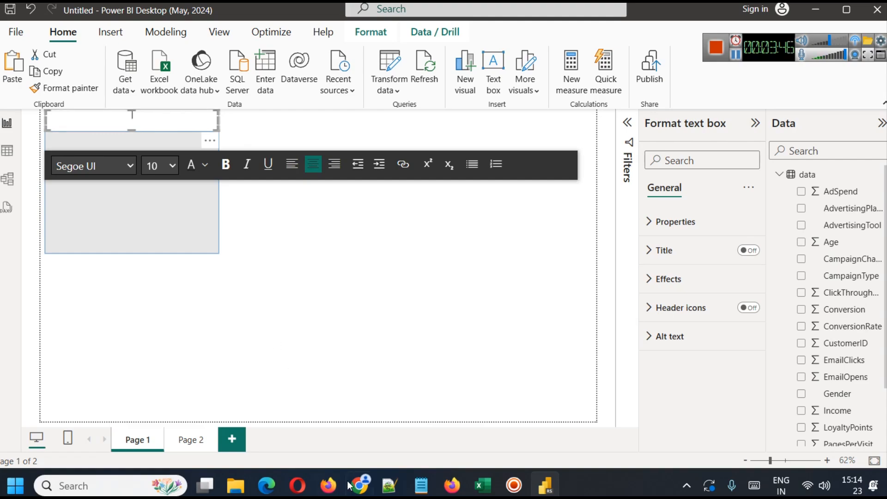
{"action": "left_click", "coordinate": [358, 483]}
{"action": "left_click", "coordinate": [358, 484]}
{"action": "type", "text": "rics"}
{"action": "key", "text": "ctrl+a"}
{"action": "left_click", "coordinate": [226, 165]}
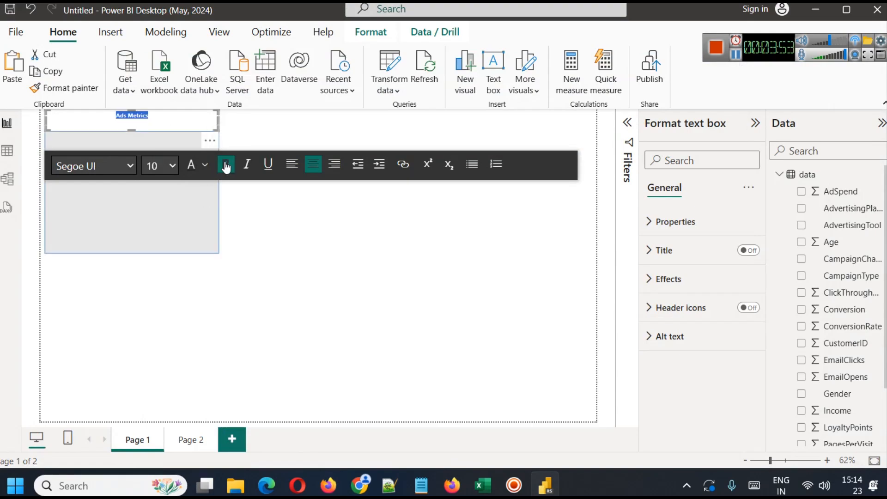
Set the font size of the "Ads Metrics" title to 24.
{"action": "left_click", "coordinate": [175, 165]}
{"action": "left_click", "coordinate": [154, 326]}
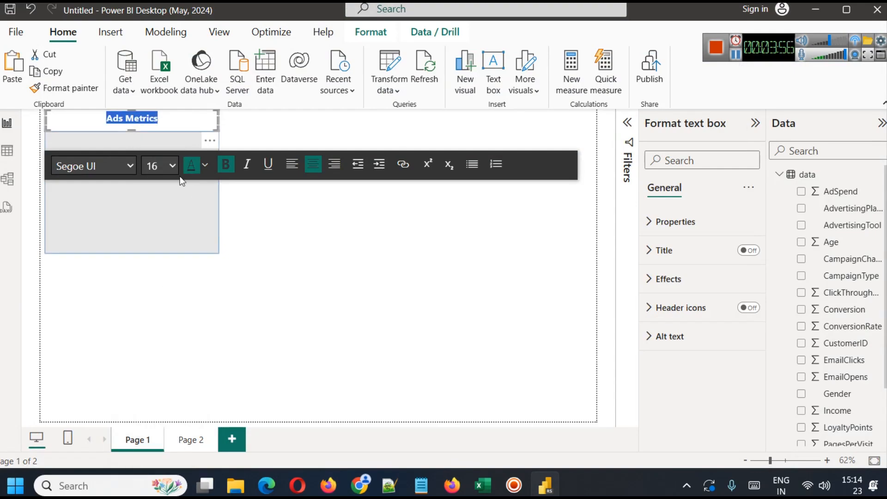
{"action": "left_click", "coordinate": [171, 166]}
{"action": "left_click", "coordinate": [155, 360]}
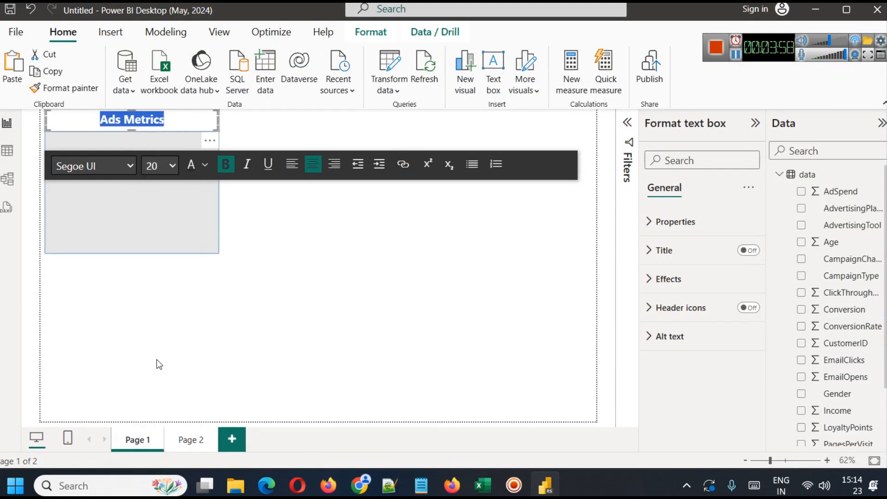
{"action": "left_click", "coordinate": [170, 166]}
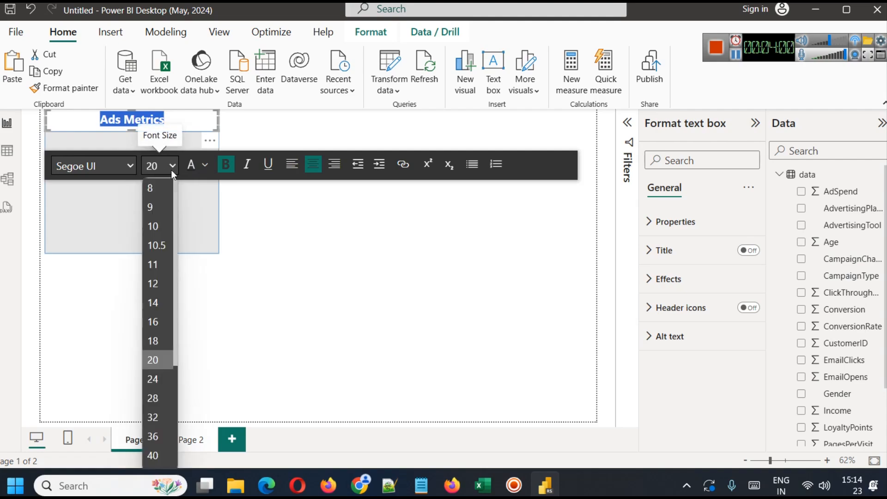
{"action": "left_click", "coordinate": [166, 375]}
Change the font colour of the "Ads Metrics" title to light grey.
{"action": "left_click", "coordinate": [171, 121]}
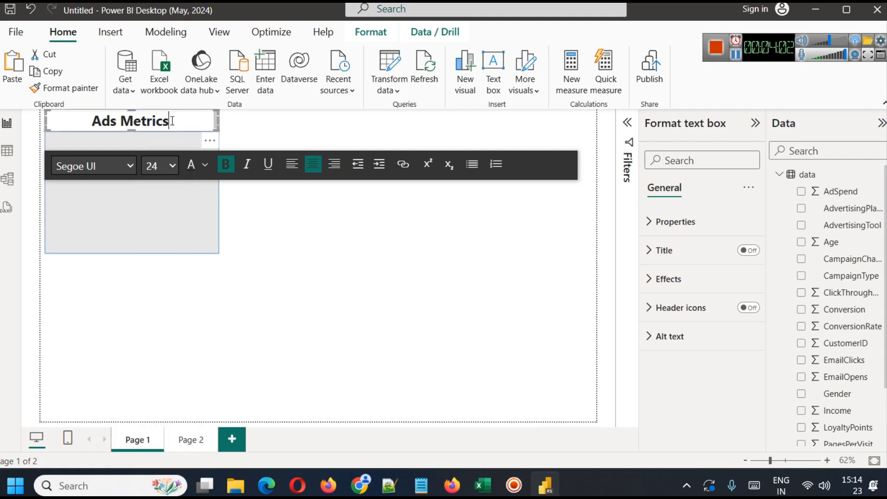
{"action": "left_click_drag", "start_coordinate": [172, 121], "coordinate": [80, 122]}
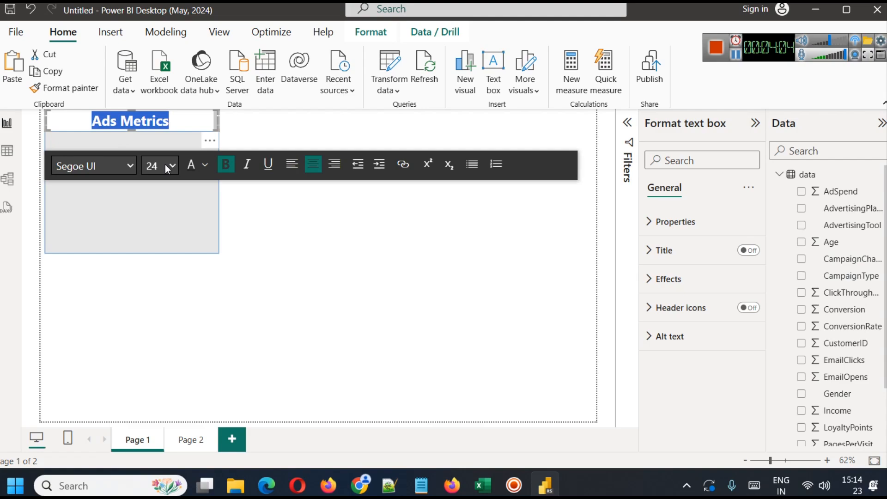
{"action": "left_click", "coordinate": [204, 165]}
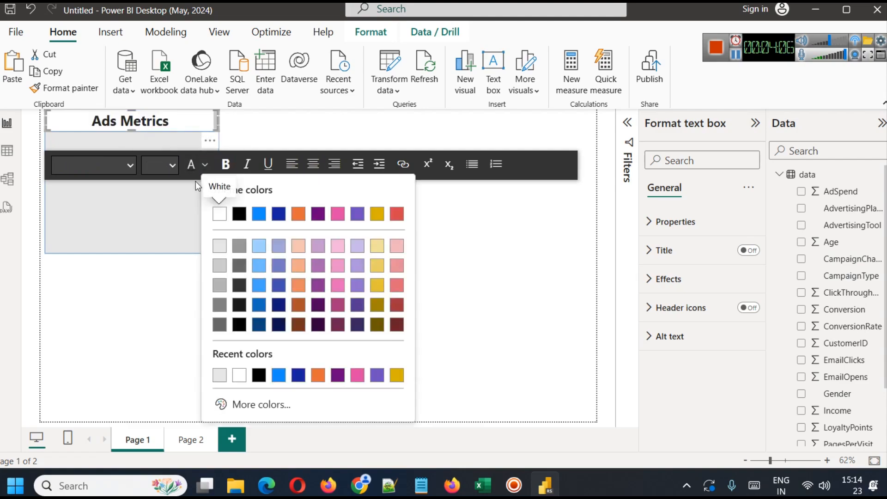
{"action": "left_click", "coordinate": [219, 246]}
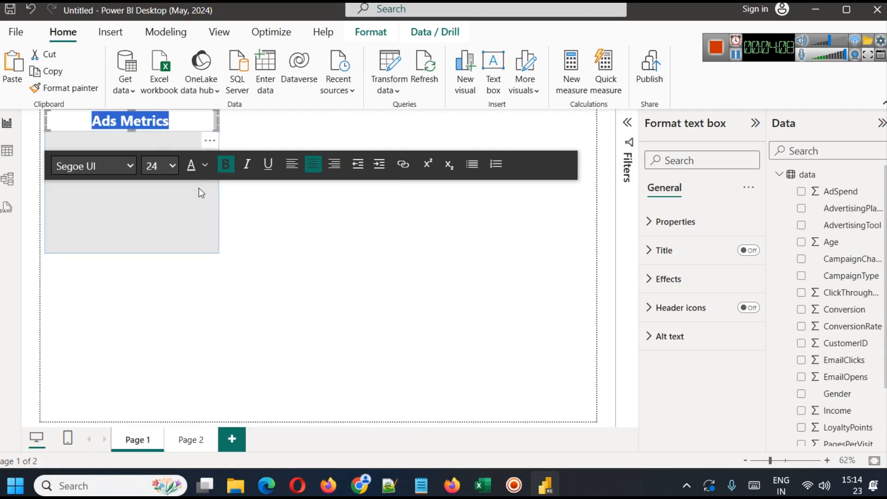
{"action": "left_click", "coordinate": [267, 231]}
Turn off the background of the "Ads Metrics" text box so the blue header bar shows through.
{"action": "left_click", "coordinate": [180, 120]}
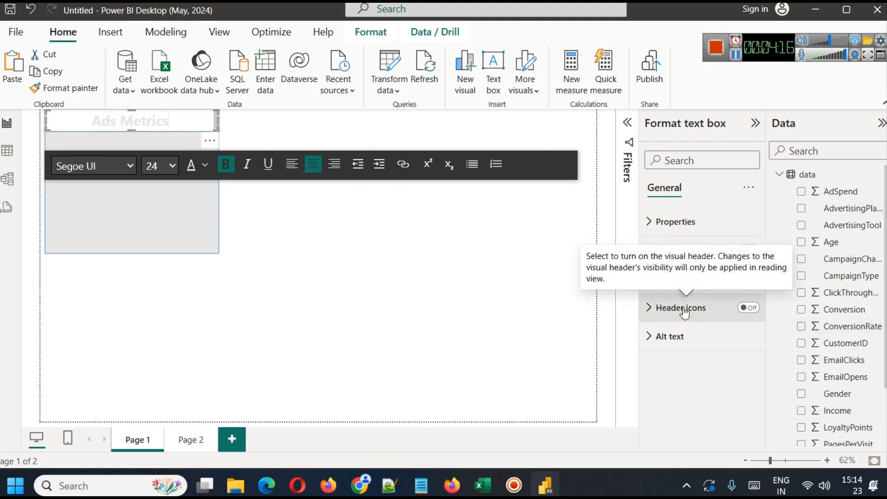
{"action": "left_click", "coordinate": [651, 279]}
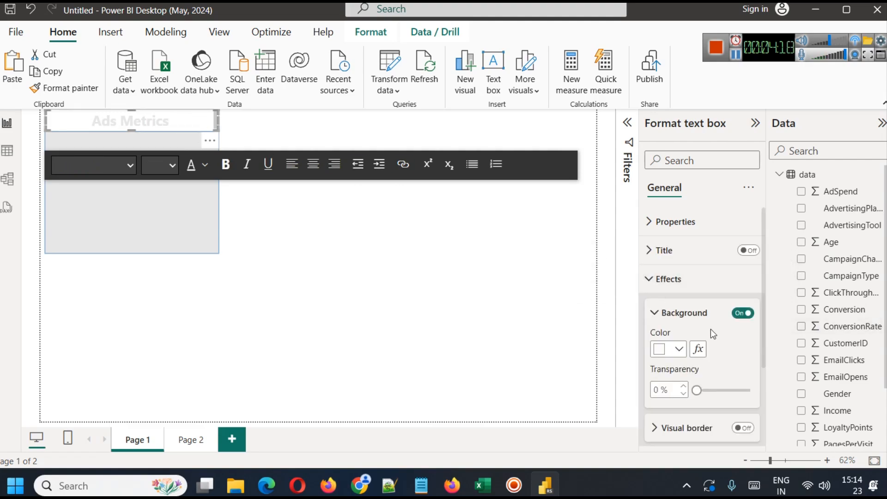
{"action": "left_click", "coordinate": [741, 313]}
{"action": "left_click", "coordinate": [267, 265]}
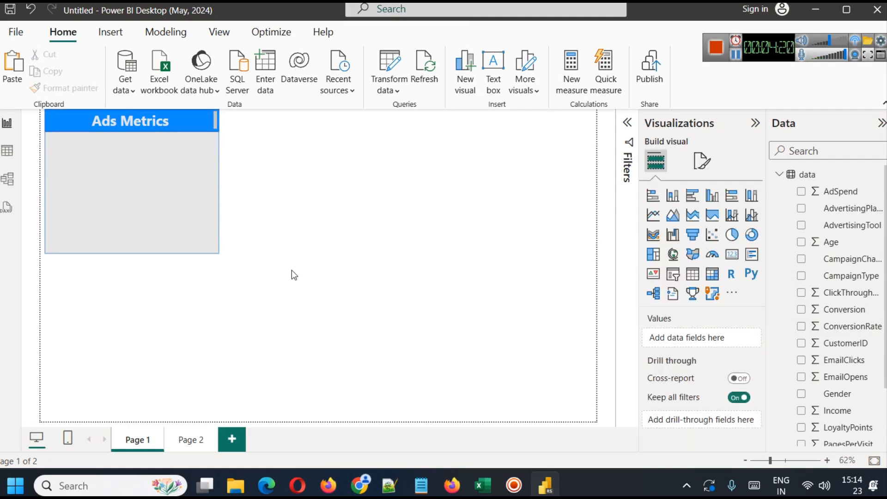
{"action": "left_click", "coordinate": [156, 121]}
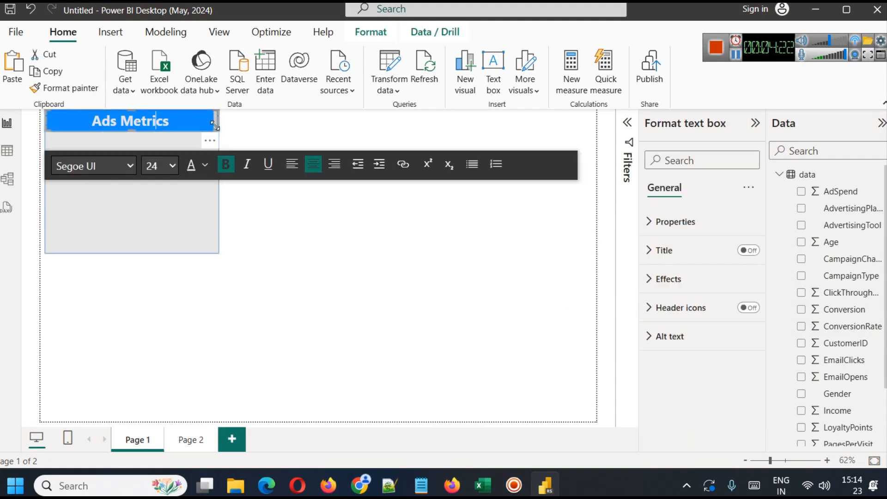
{"action": "left_click", "coordinate": [323, 252]}
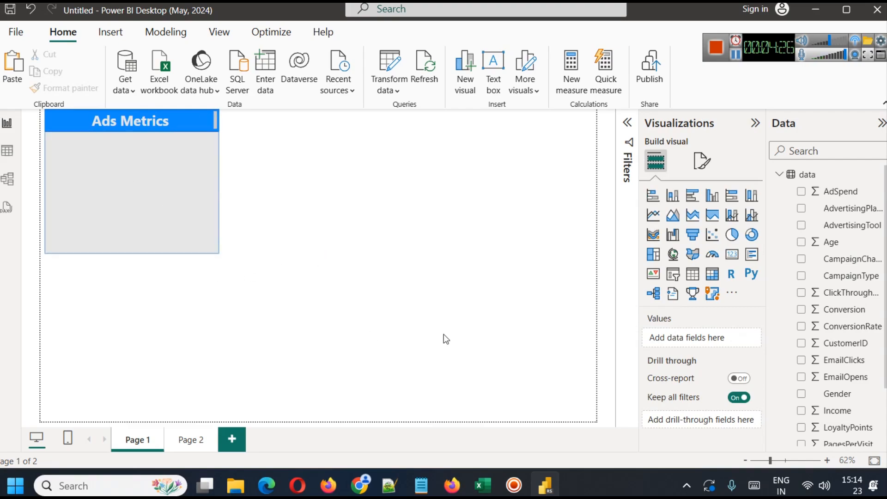
Review the remaining dataset fields and switch to the Looker Studio template in Chrome to compare its Google Ads metrics.
{"action": "left_click", "coordinate": [97, 180]}
{"action": "left_click", "coordinate": [326, 250]}
{"action": "scroll", "coordinate": [861, 352], "scroll_direction": "down", "scroll_amount": 2}
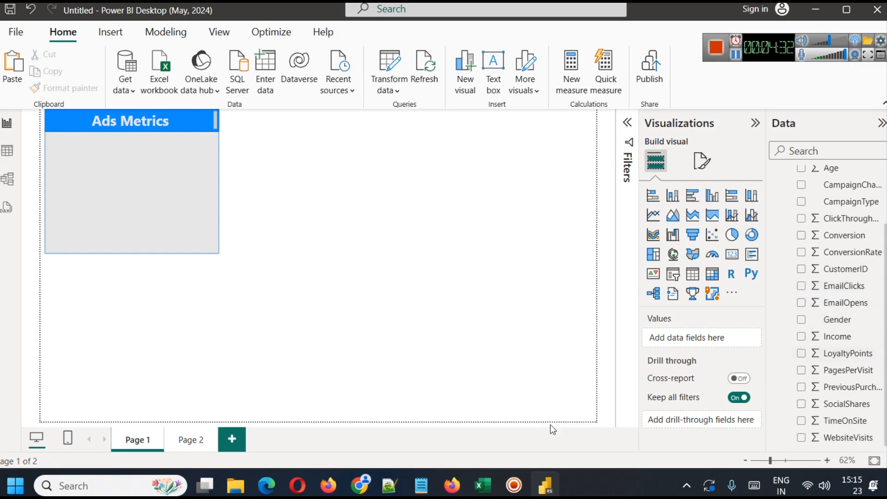
{"action": "left_click", "coordinate": [356, 485]}
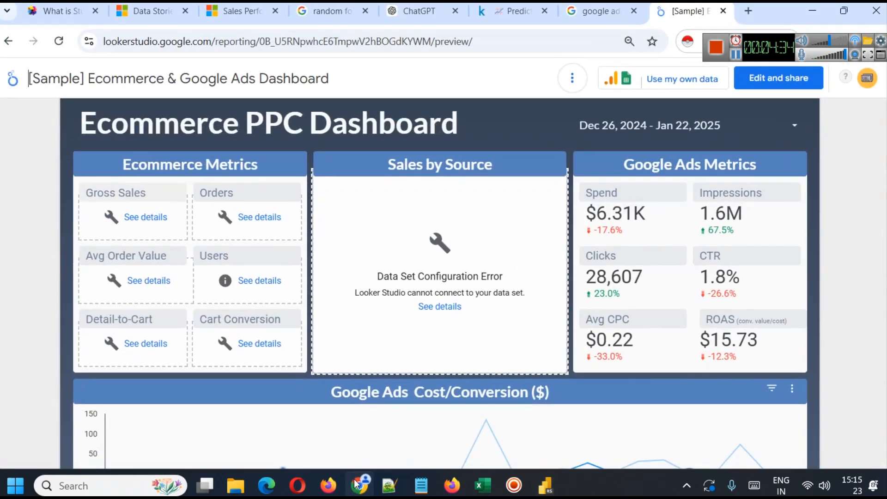
Switch to the campaign dataset in Excel and examine its AdSpend column along with the other columns.
{"action": "left_click", "coordinate": [356, 483]}
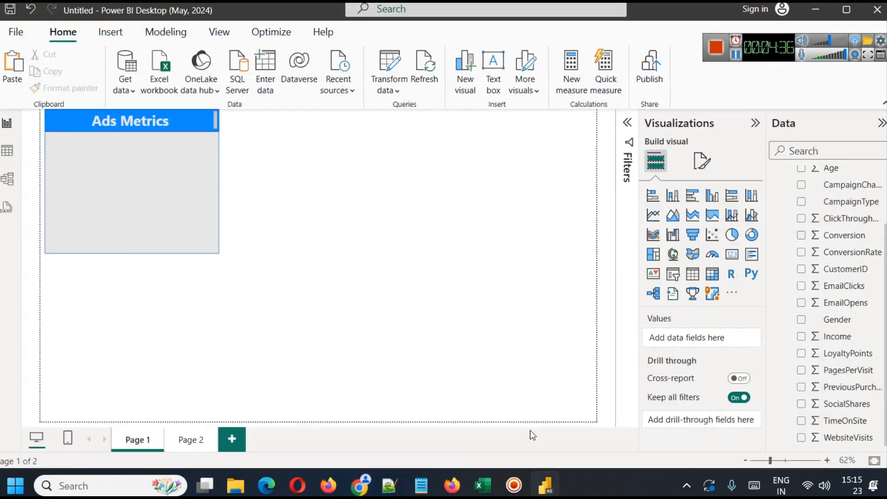
{"action": "left_click", "coordinate": [483, 485]}
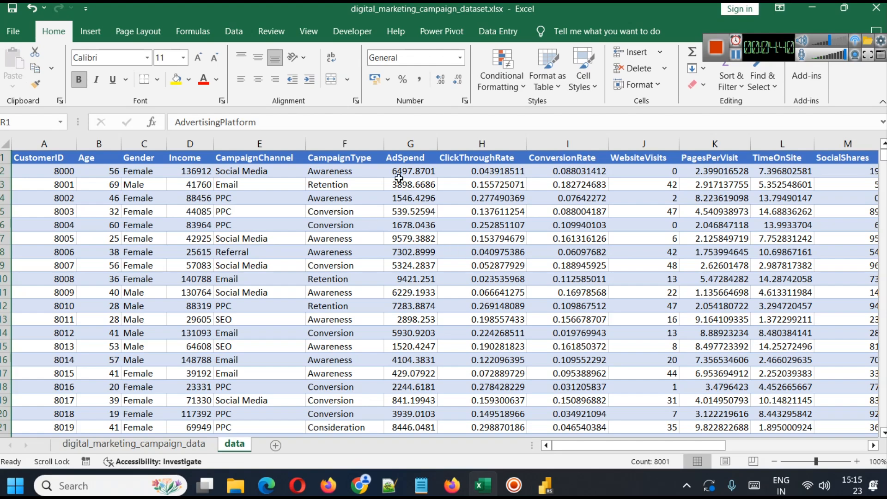
{"action": "left_click", "coordinate": [402, 138]}
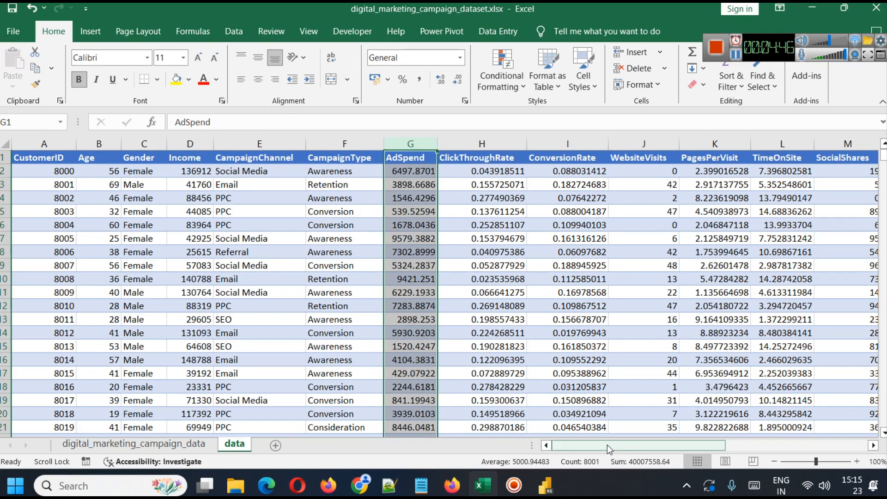
{"action": "left_click_drag", "start_coordinate": [607, 444], "coordinate": [617, 448]}
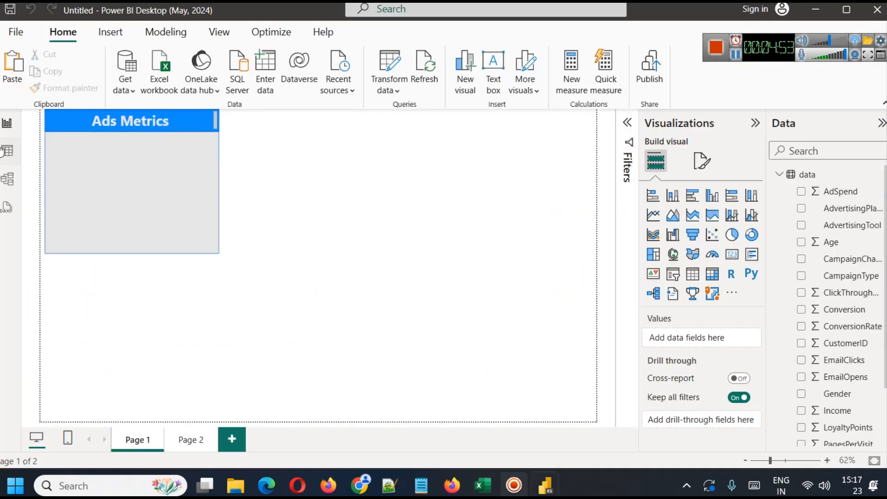
In Power BI, look through the columns of the data table in table view and return to the report.
{"action": "left_click", "coordinate": [3, 151]}
{"action": "left_click_drag", "start_coordinate": [322, 447], "coordinate": [301, 444]}
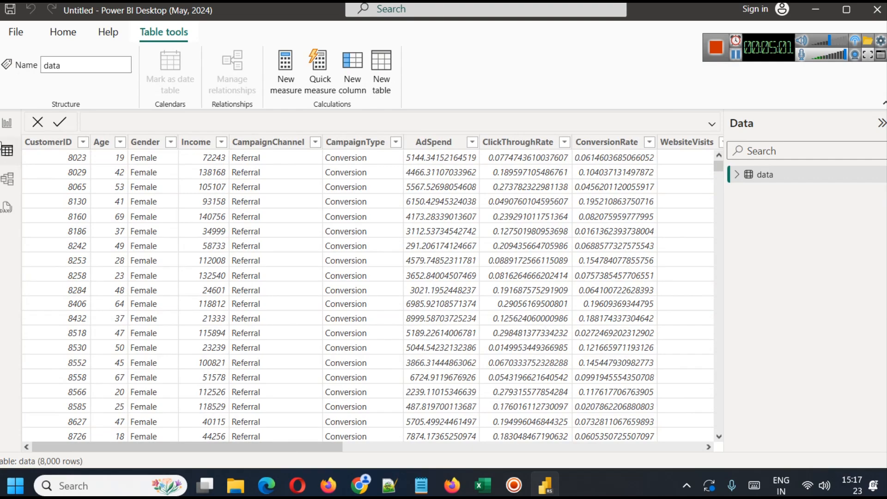
{"action": "left_click", "coordinate": [6, 123]}
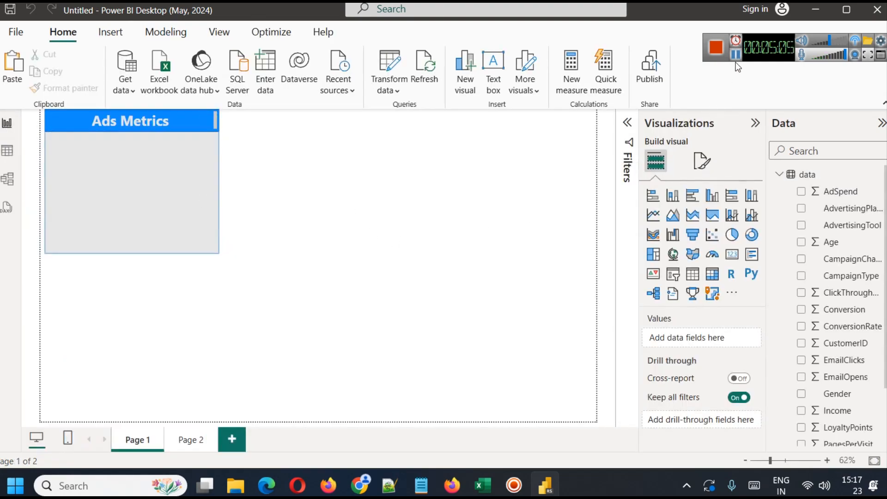
Format the ClickThroughRate and ConversionRate columns of the data table as percentages and check the values down the rows.
{"action": "left_click", "coordinate": [7, 151]}
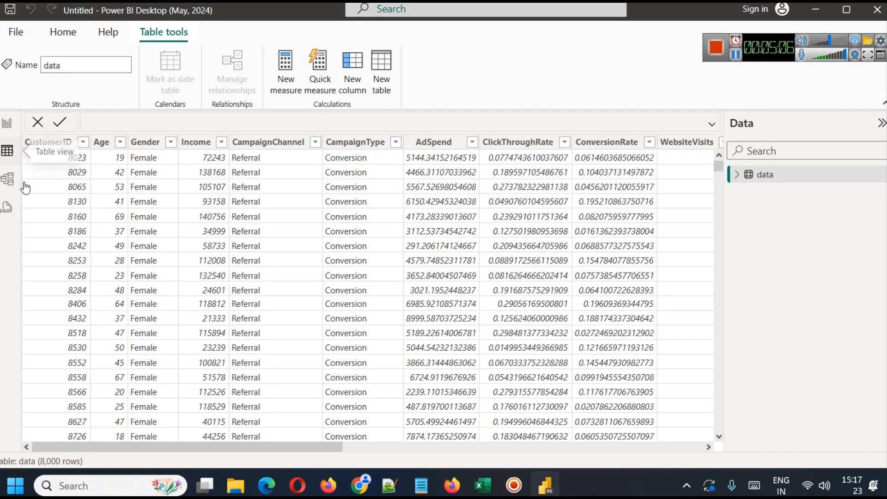
{"action": "left_click", "coordinate": [508, 147]}
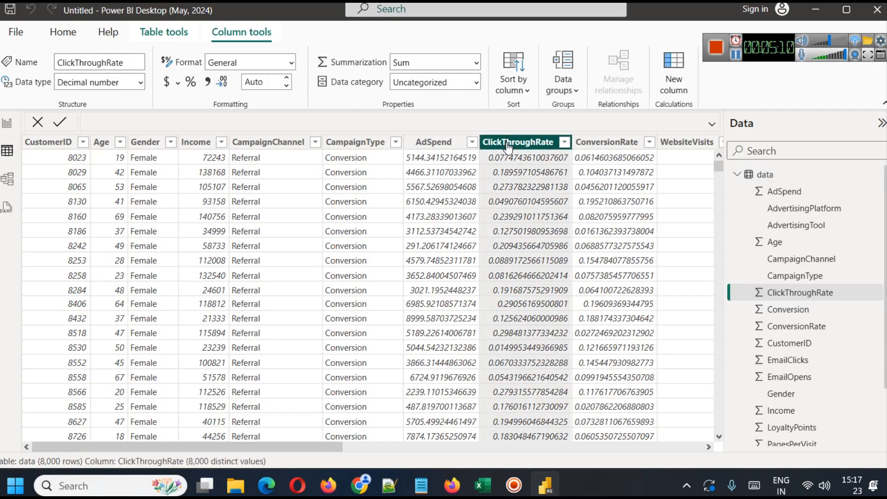
{"action": "left_click", "coordinate": [592, 147]}
{"action": "left_click", "coordinate": [518, 143]}
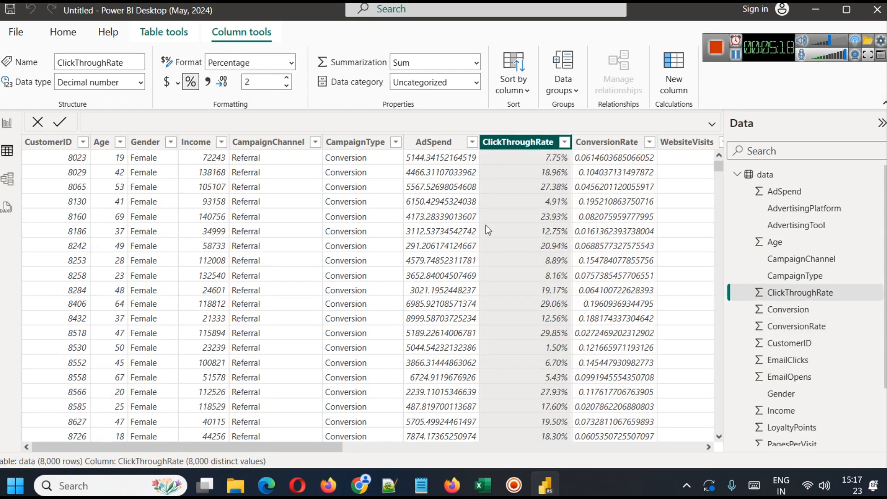
{"action": "left_click", "coordinate": [598, 143]}
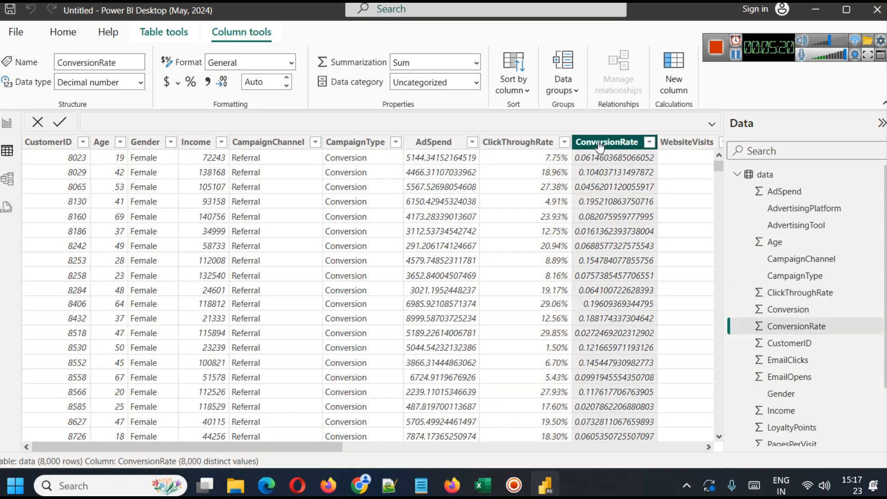
{"action": "left_click", "coordinate": [193, 85]}
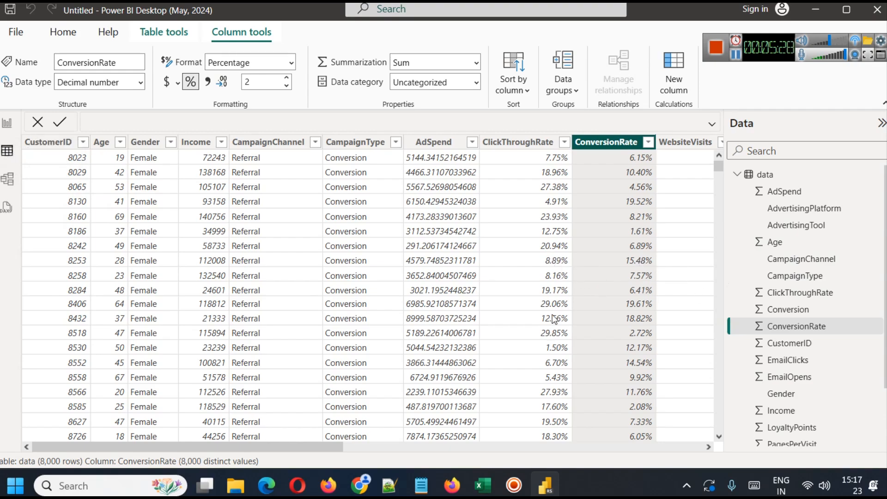
{"action": "scroll", "coordinate": [552, 323], "scroll_direction": "down", "scroll_amount": 18}
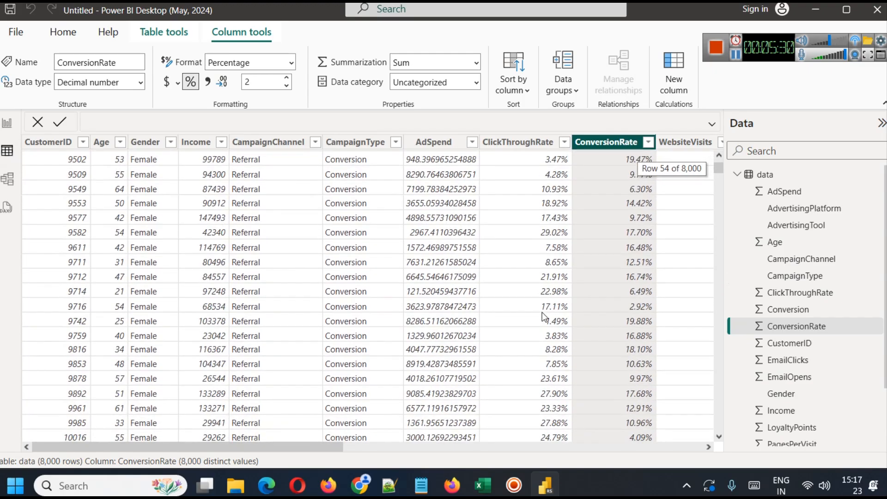
{"action": "scroll", "coordinate": [543, 323], "scroll_direction": "down", "scroll_amount": 20}
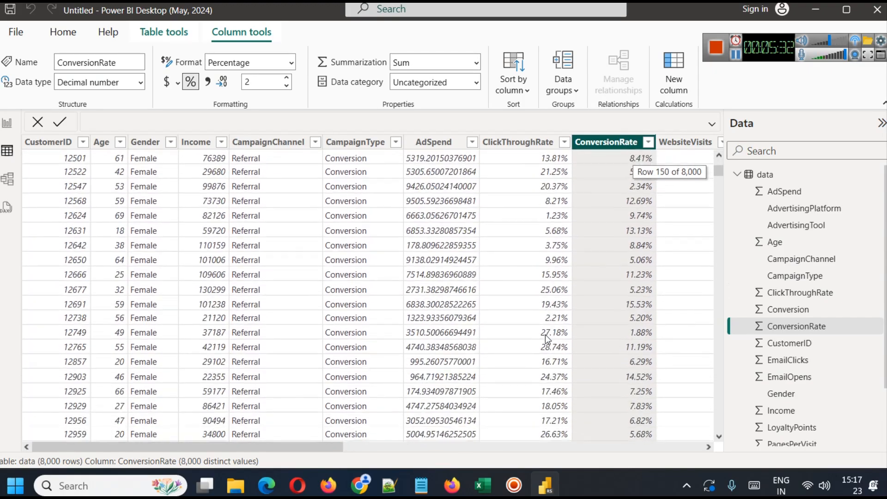
{"action": "left_click_drag", "start_coordinate": [722, 172], "coordinate": [739, 161]}
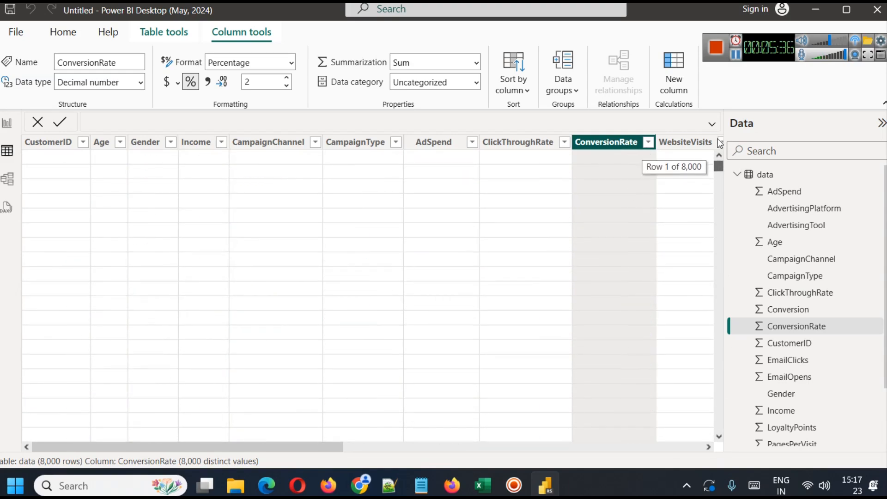
Add an empty card visual to Page 1, shrunk to a small box beside the Ads Metrics panel.
{"action": "left_click", "coordinate": [7, 123]}
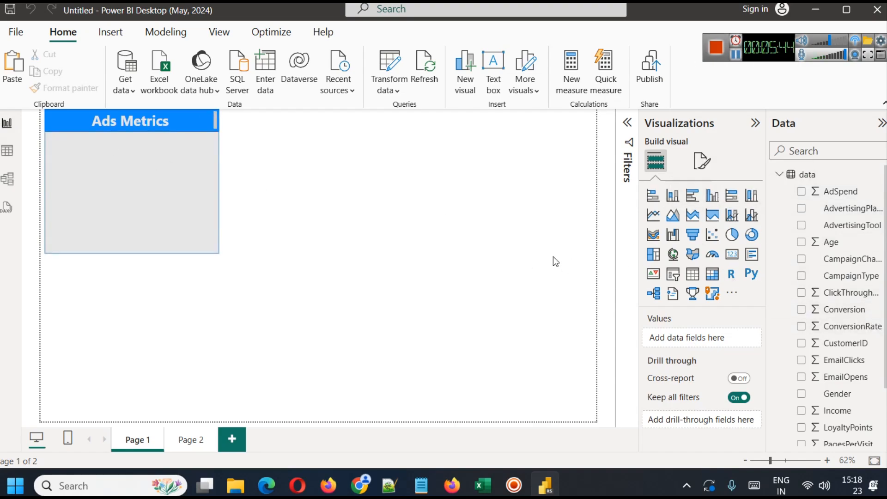
{"action": "left_click", "coordinate": [730, 264]}
{"action": "left_click_drag", "start_coordinate": [112, 337], "coordinate": [378, 190]}
{"action": "left_click", "coordinate": [379, 234]}
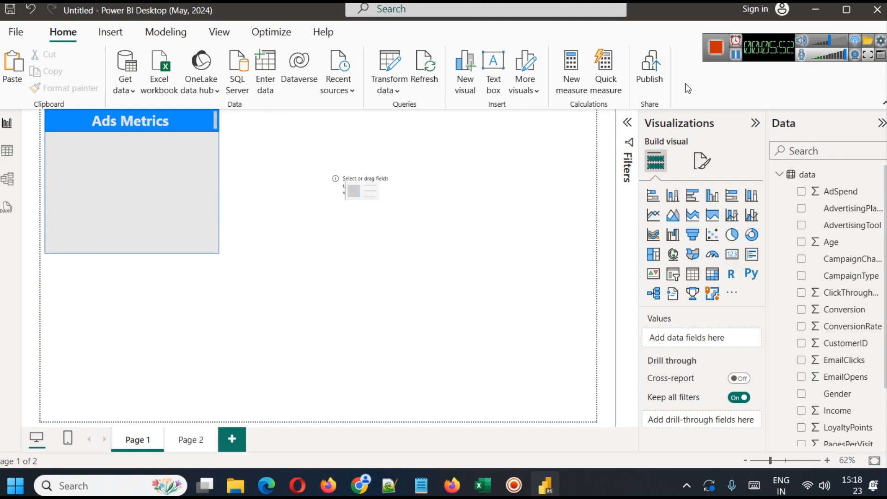
{"action": "left_click", "coordinate": [736, 55]}
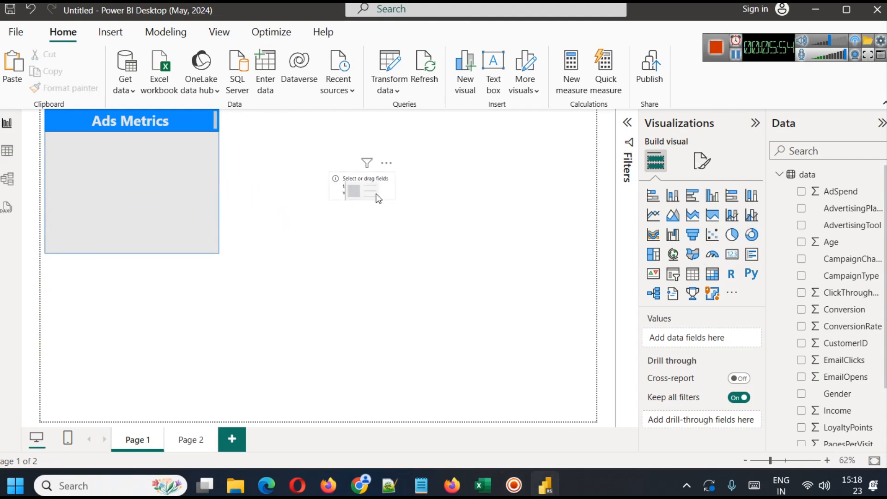
{"action": "left_click", "coordinate": [378, 197]}
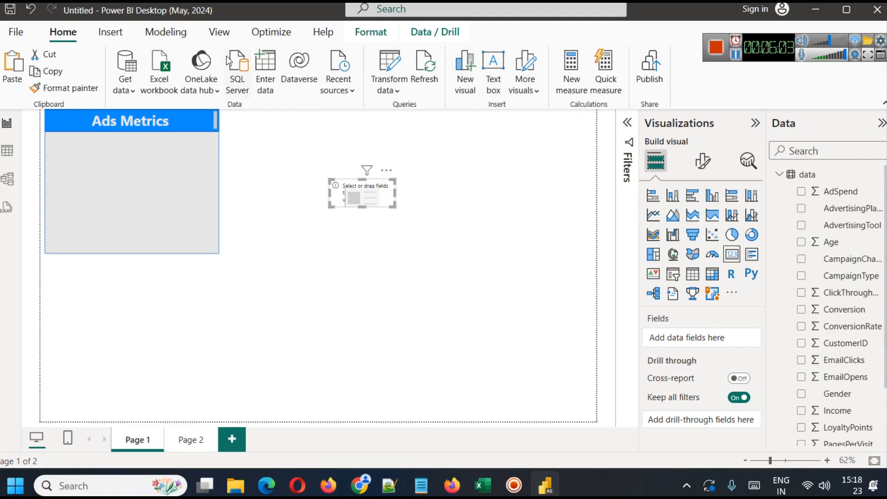
Insert a rectangle shape, shrink it and place it directly above the empty card as its header.
{"action": "left_click", "coordinate": [111, 32]}
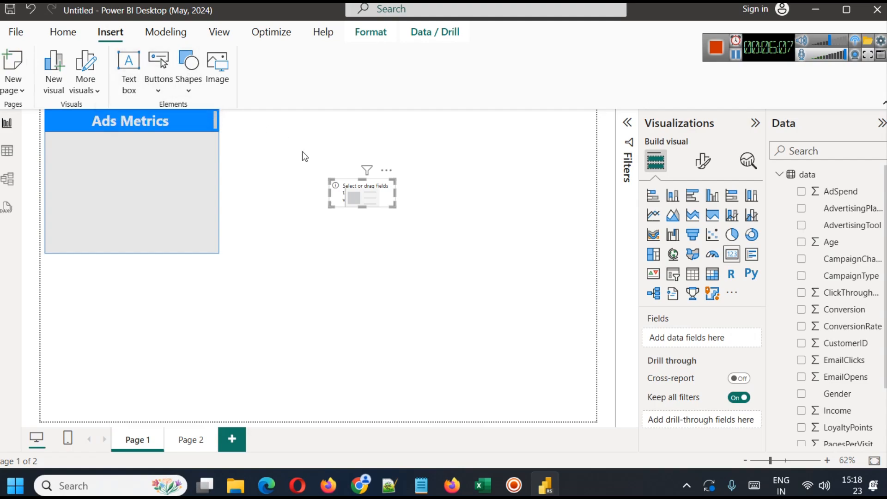
{"action": "left_click", "coordinate": [194, 88]}
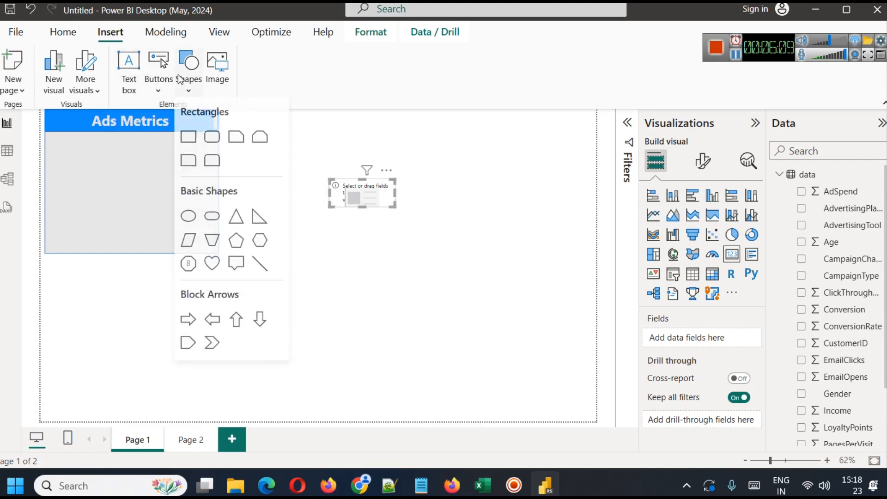
{"action": "left_click", "coordinate": [186, 137]}
{"action": "left_click_drag", "start_coordinate": [156, 331], "coordinate": [398, 273]}
{"action": "left_click_drag", "start_coordinate": [456, 209], "coordinate": [347, 166]}
{"action": "left_click", "coordinate": [354, 198]}
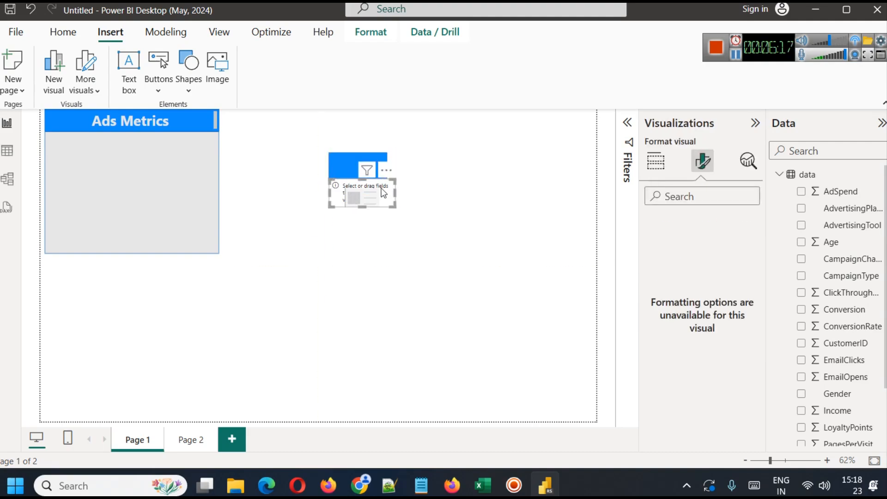
Widen the header rectangle to match the card's width and reduce its height slightly.
{"action": "left_click", "coordinate": [383, 160]}
{"action": "left_click_drag", "start_coordinate": [388, 163], "coordinate": [395, 162]}
{"action": "left_click", "coordinate": [367, 192]}
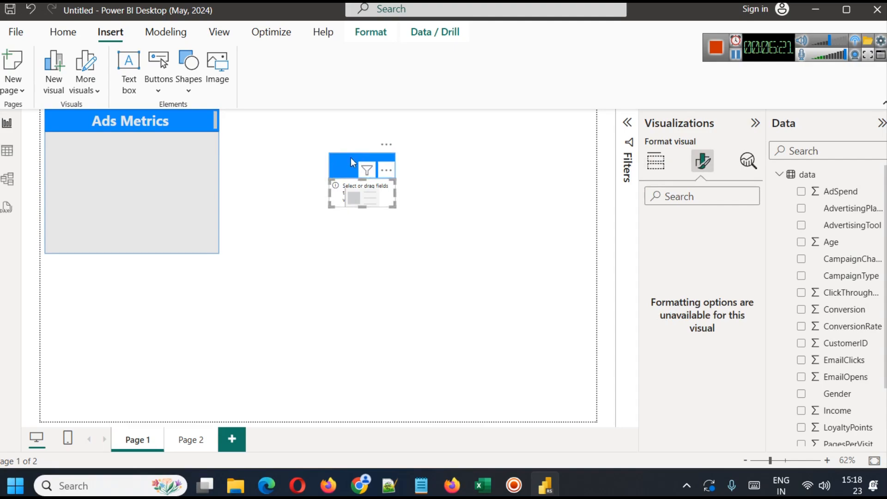
{"action": "left_click", "coordinate": [350, 158]}
{"action": "left_click_drag", "start_coordinate": [362, 153], "coordinate": [363, 160]}
{"action": "left_click", "coordinate": [355, 198]}
{"action": "left_click", "coordinate": [347, 168]}
{"action": "left_click", "coordinate": [351, 190]}
Change the fill colour of the header rectangle above the card to light blue.
{"action": "left_click", "coordinate": [340, 171]}
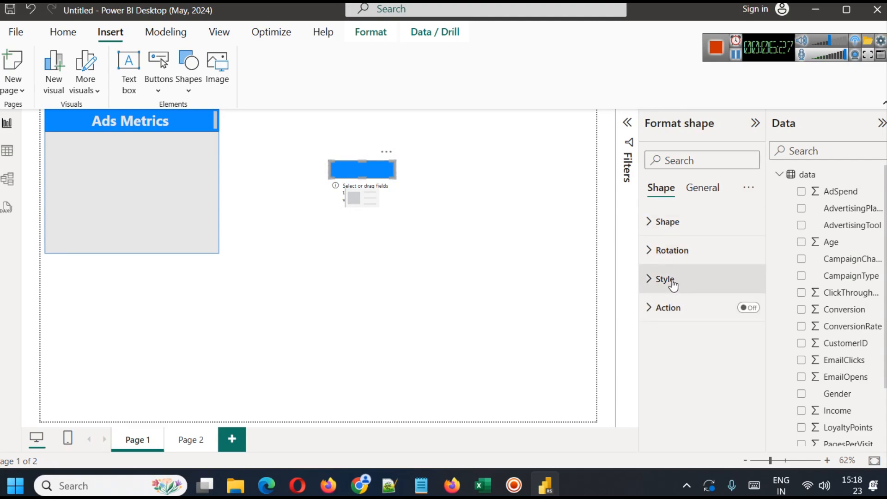
{"action": "left_click", "coordinate": [671, 282]}
{"action": "left_click", "coordinate": [674, 348]}
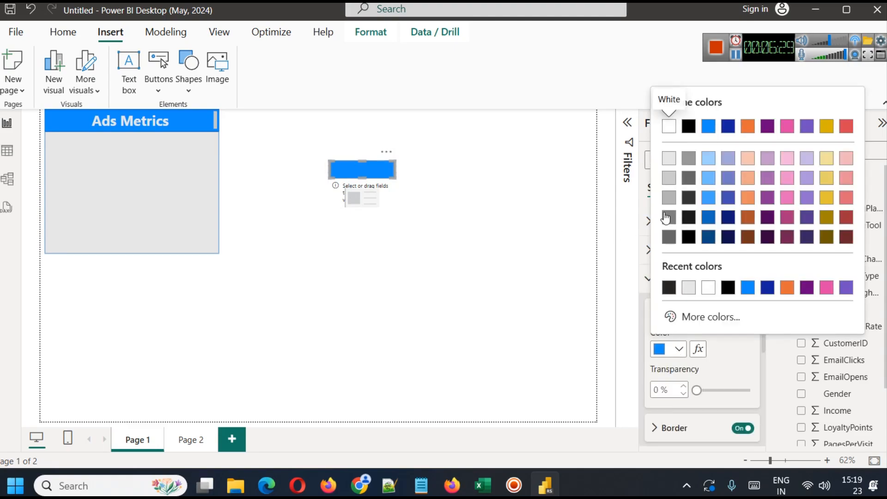
{"action": "left_click", "coordinate": [808, 158]}
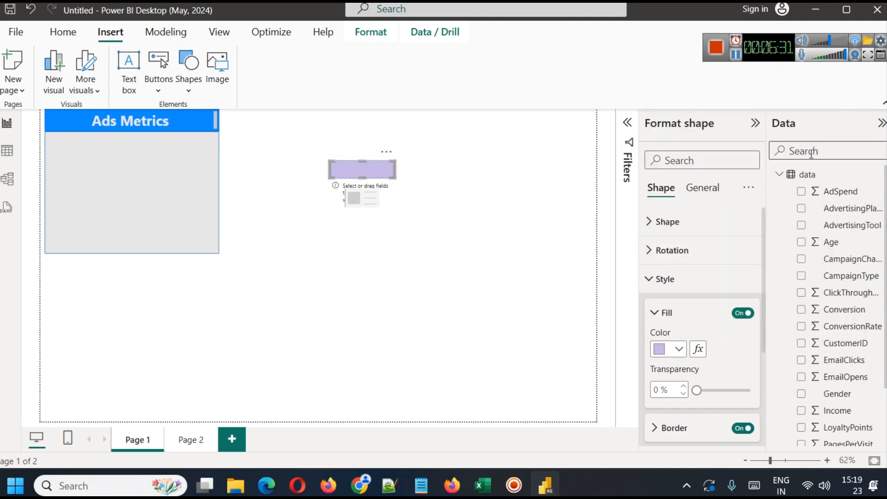
{"action": "left_click", "coordinate": [672, 289]}
{"action": "left_click", "coordinate": [672, 289]}
{"action": "left_click", "coordinate": [674, 348]}
{"action": "left_click", "coordinate": [710, 158]}
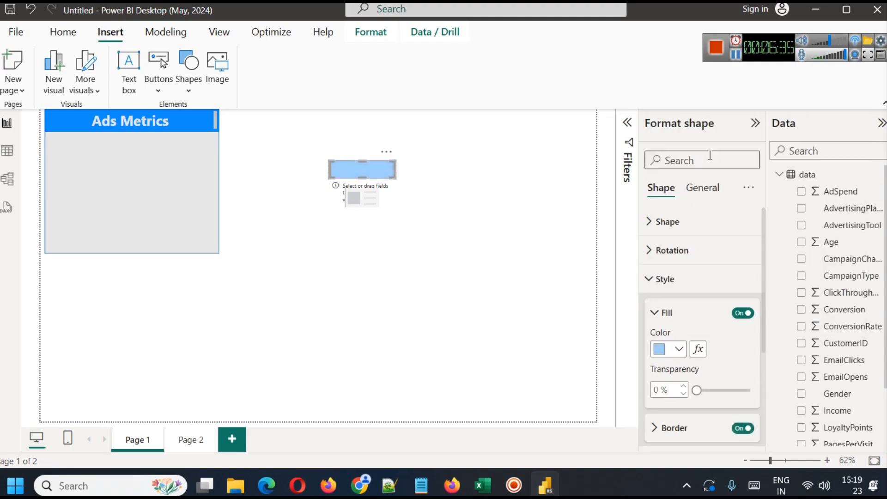
{"action": "left_click", "coordinate": [433, 210]}
Add the AdSpend field to the empty card visual.
{"action": "left_click", "coordinate": [375, 198]}
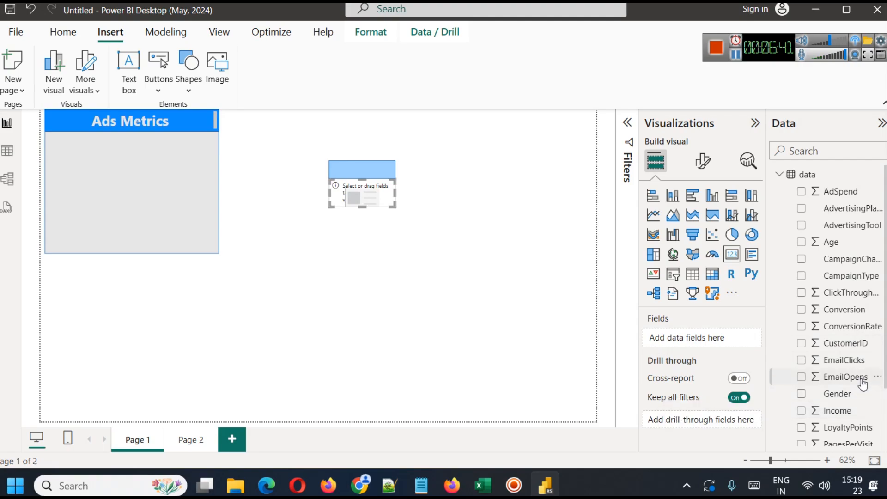
{"action": "scroll", "coordinate": [859, 383], "scroll_direction": "down", "scroll_amount": 3}
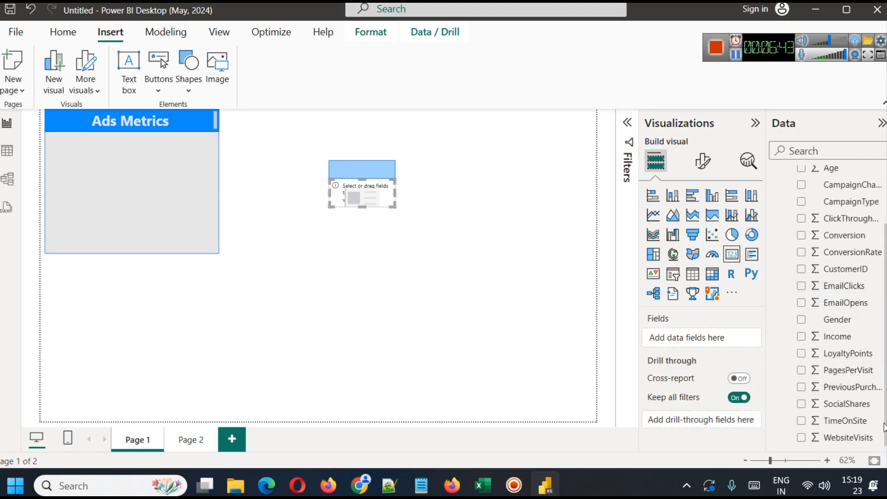
{"action": "scroll", "coordinate": [858, 372], "scroll_direction": "up", "scroll_amount": 3}
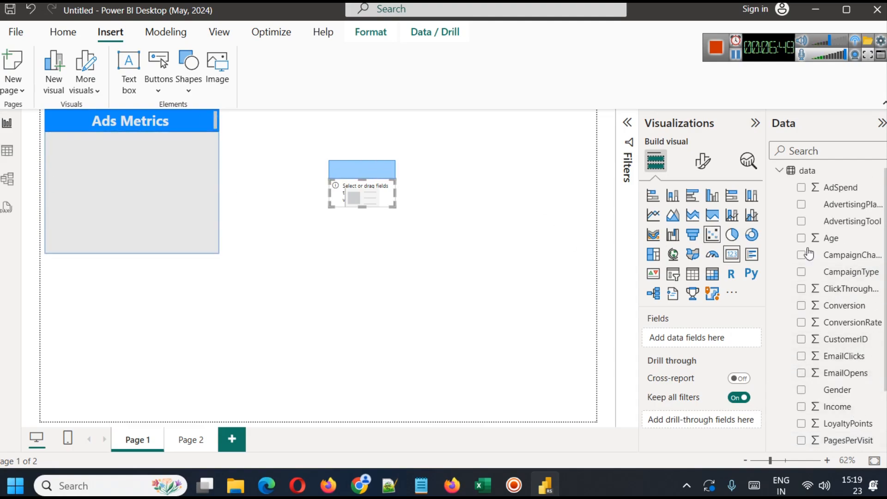
{"action": "left_click_drag", "start_coordinate": [831, 187], "coordinate": [707, 339]}
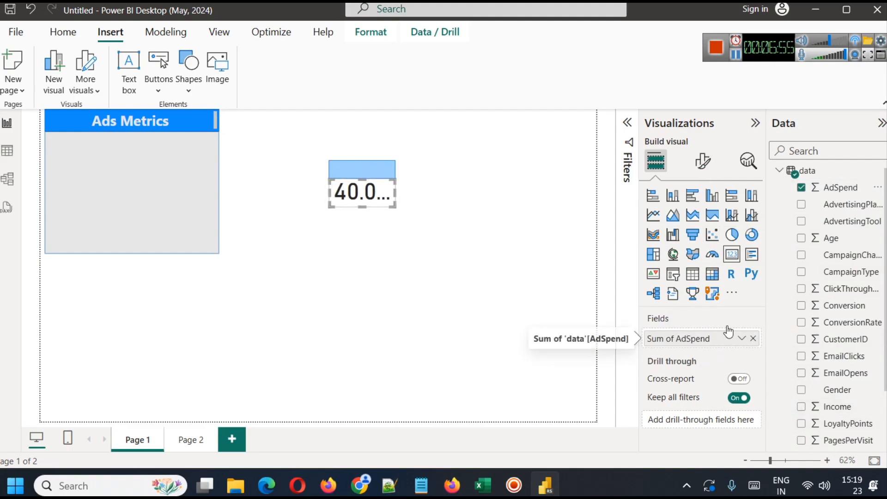
Set the font size of the AdSpend card's callout value to 28.
{"action": "left_click", "coordinate": [704, 164]}
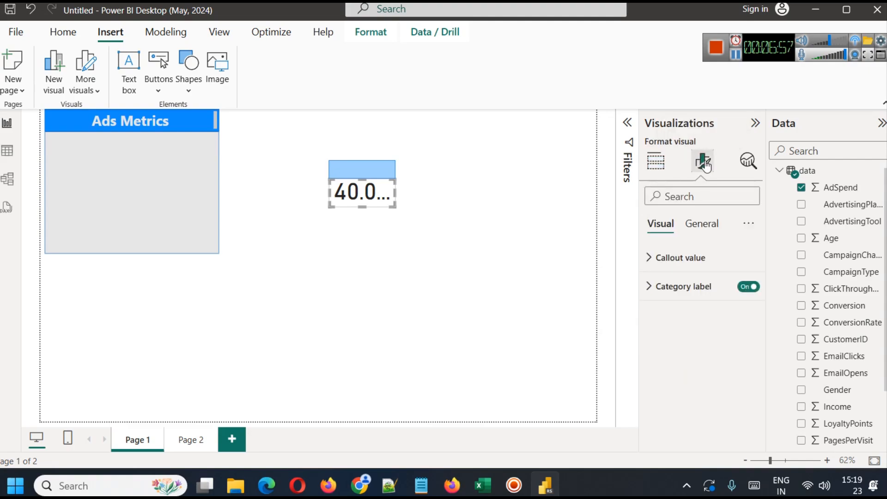
{"action": "left_click", "coordinate": [700, 266]}
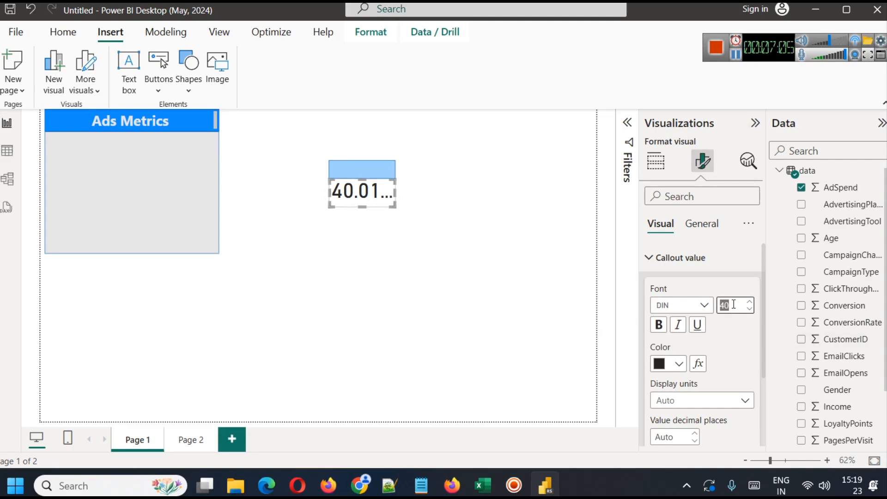
{"action": "type", "text": "28"}
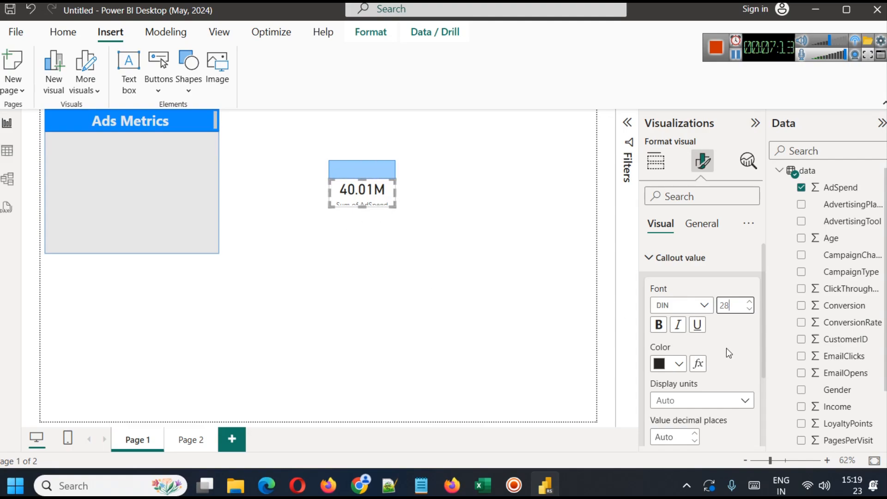
Try Thousands and Billions as the AdSpend callout value's display units, and settle on Millions.
{"action": "scroll", "coordinate": [725, 347], "scroll_direction": "down", "scroll_amount": 2}
{"action": "left_click", "coordinate": [696, 329]}
{"action": "left_click", "coordinate": [693, 380]}
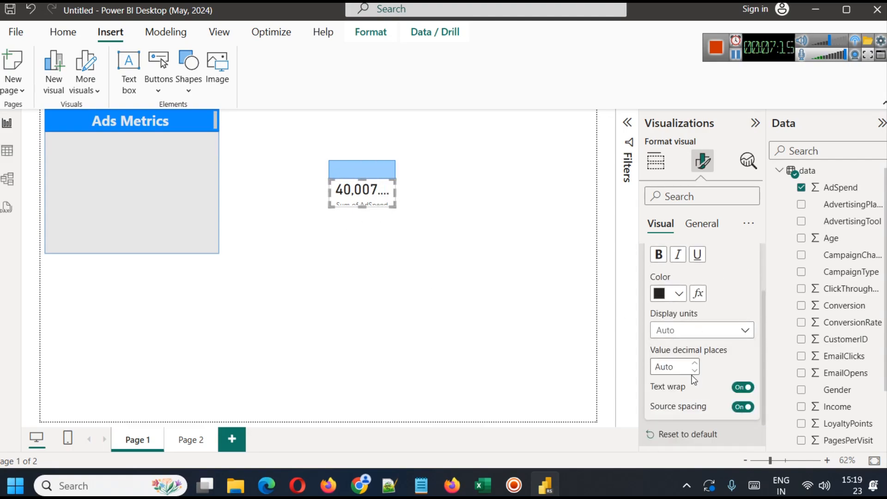
{"action": "left_click", "coordinate": [697, 336]}
{"action": "left_click", "coordinate": [683, 395]}
{"action": "left_click", "coordinate": [703, 330]}
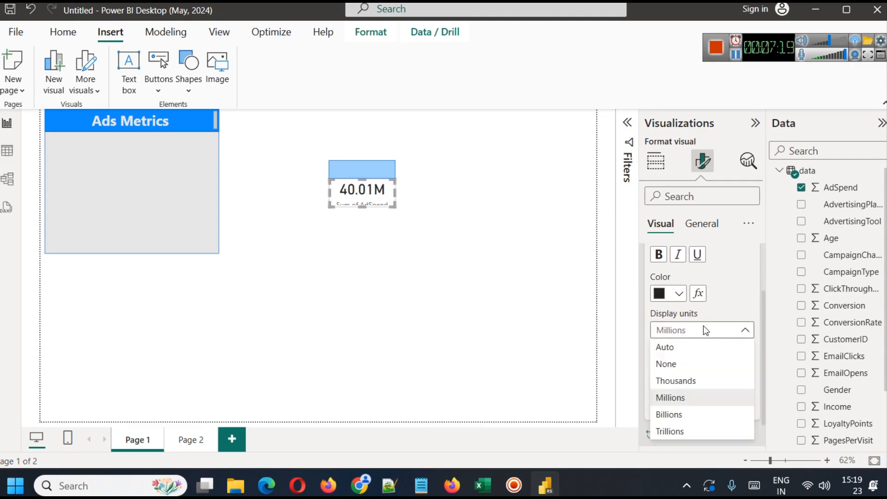
{"action": "left_click", "coordinate": [681, 414]}
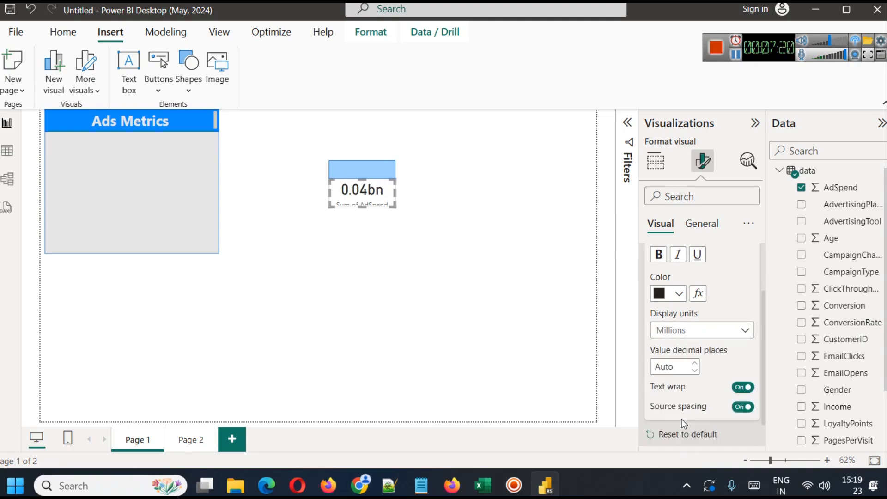
{"action": "left_click", "coordinate": [694, 331]}
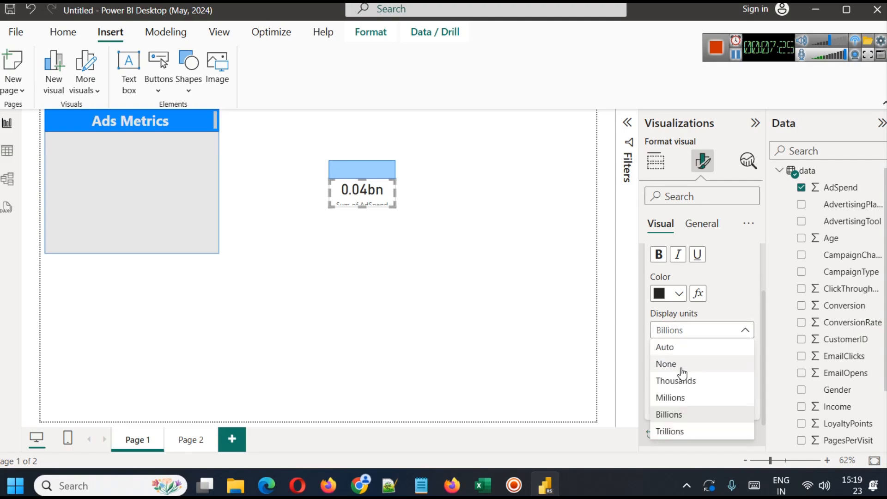
{"action": "left_click", "coordinate": [679, 402]}
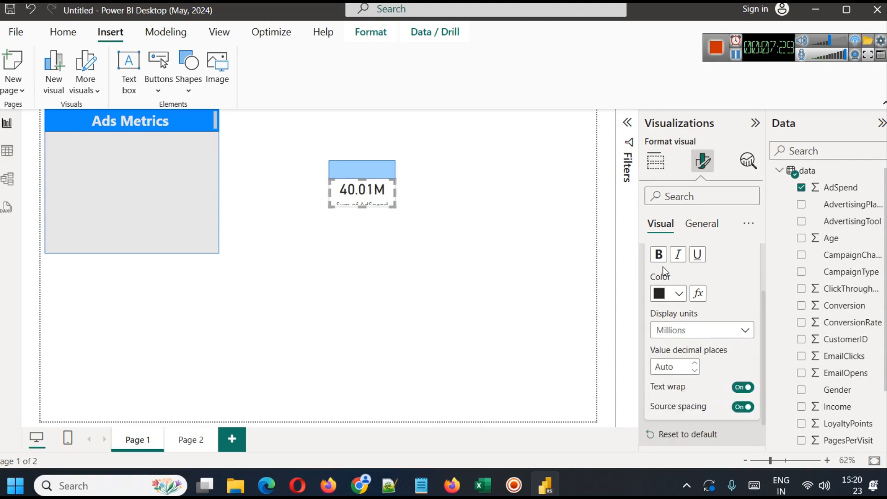
Try bold on the AdSpend callout value, compare it with the Looker Studio template's Spend card, and remove the bold.
{"action": "left_click", "coordinate": [658, 254]}
{"action": "left_click", "coordinate": [366, 483]}
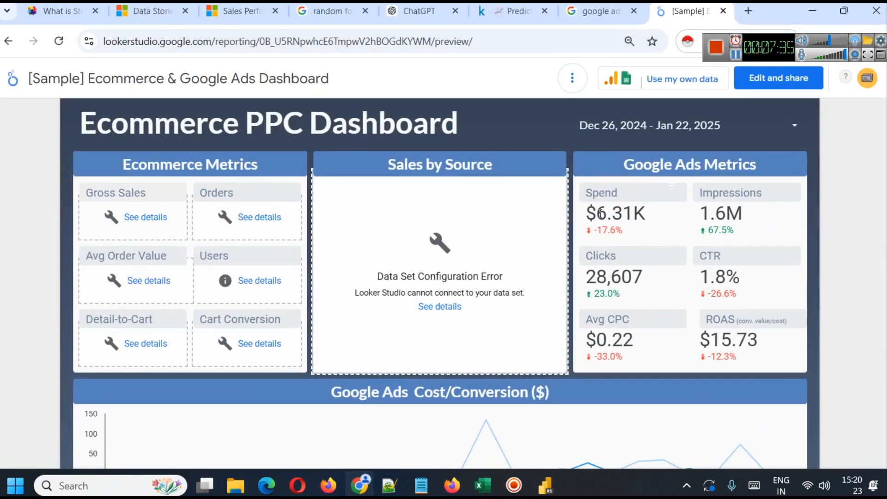
{"action": "left_click", "coordinate": [545, 485]}
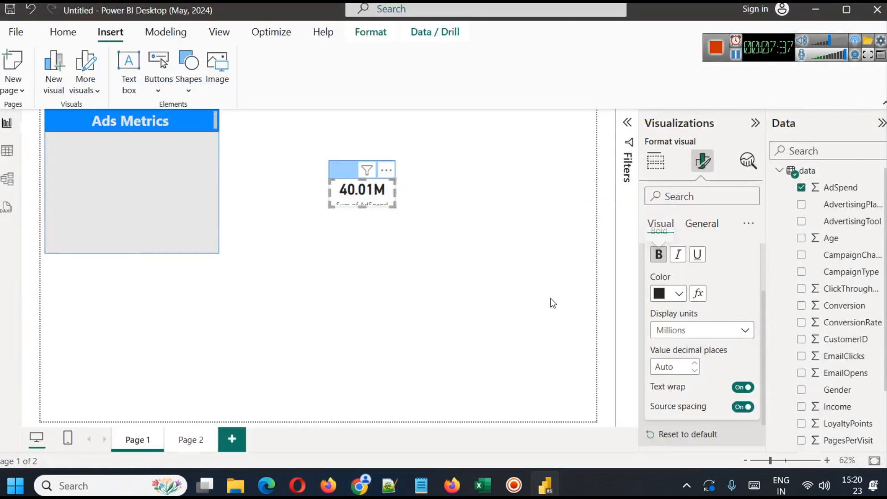
{"action": "left_click", "coordinate": [658, 254]}
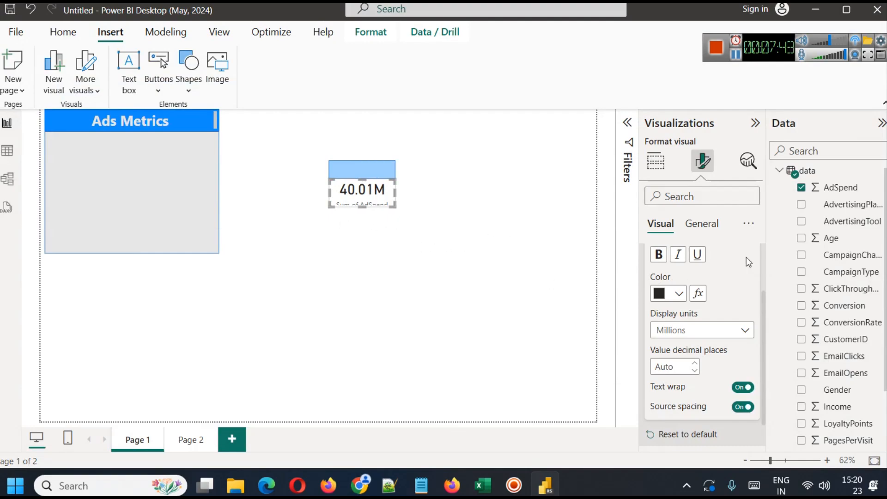
Turn off the AdSpend card's background and make the card slightly taller.
{"action": "left_click", "coordinate": [695, 231]}
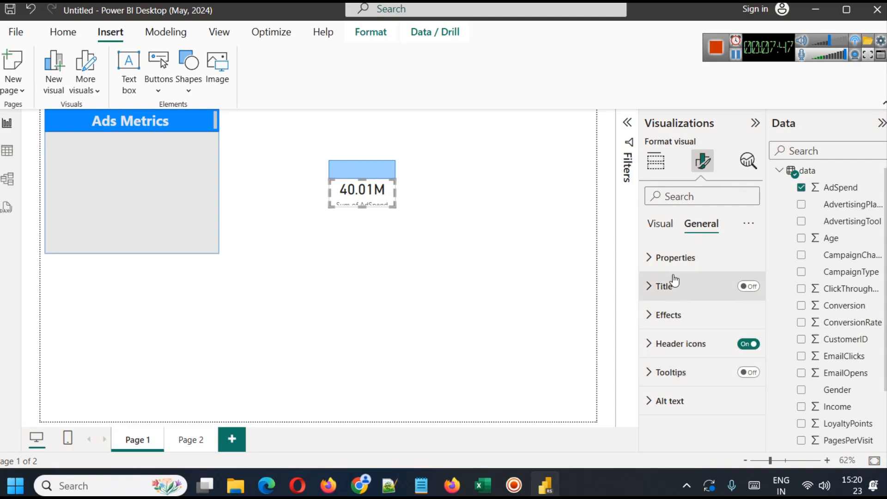
{"action": "left_click", "coordinate": [663, 318]}
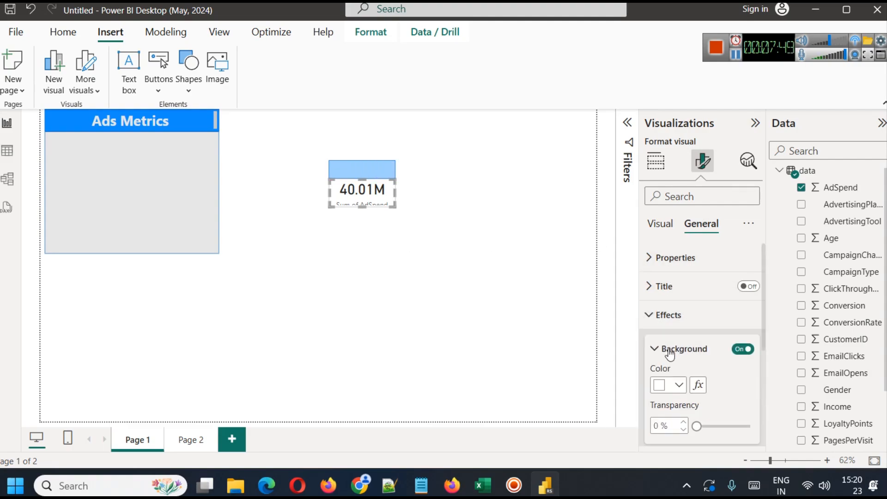
{"action": "left_click", "coordinate": [740, 349]}
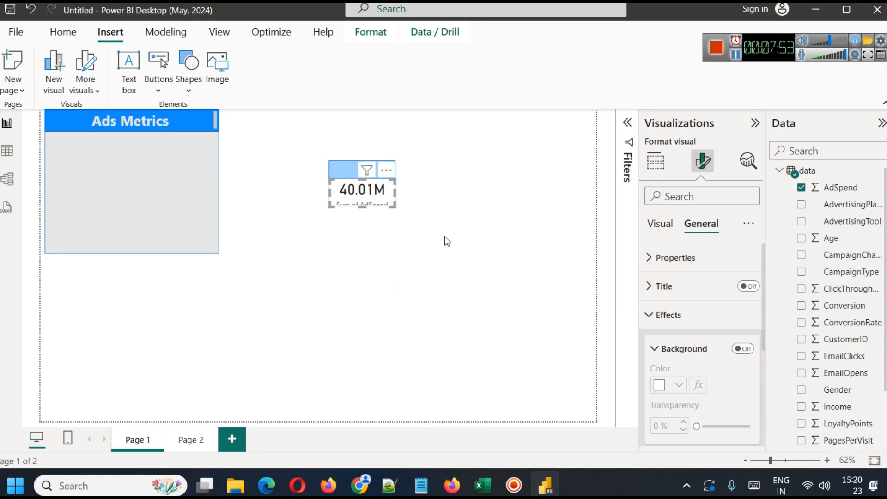
{"action": "left_click", "coordinate": [405, 243]}
{"action": "left_click", "coordinate": [361, 202]}
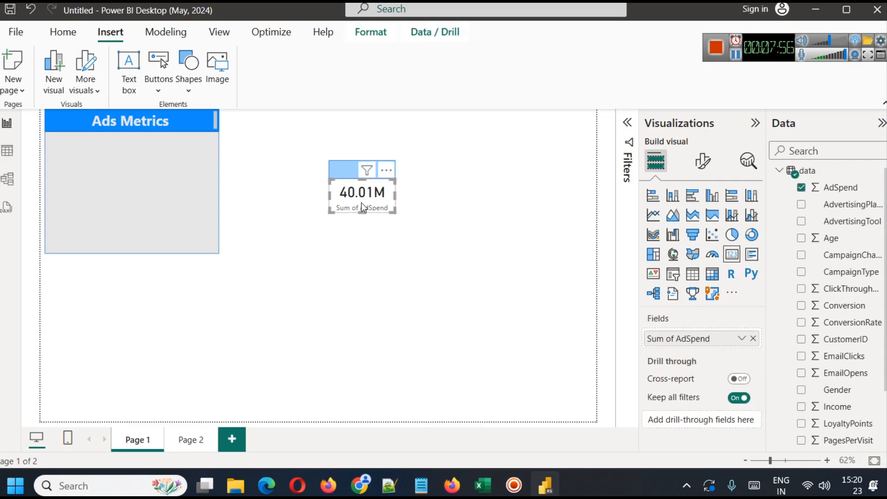
Insert a text box reading "Ad Spend" and shrink it to a small label.
{"action": "left_click", "coordinate": [339, 167]}
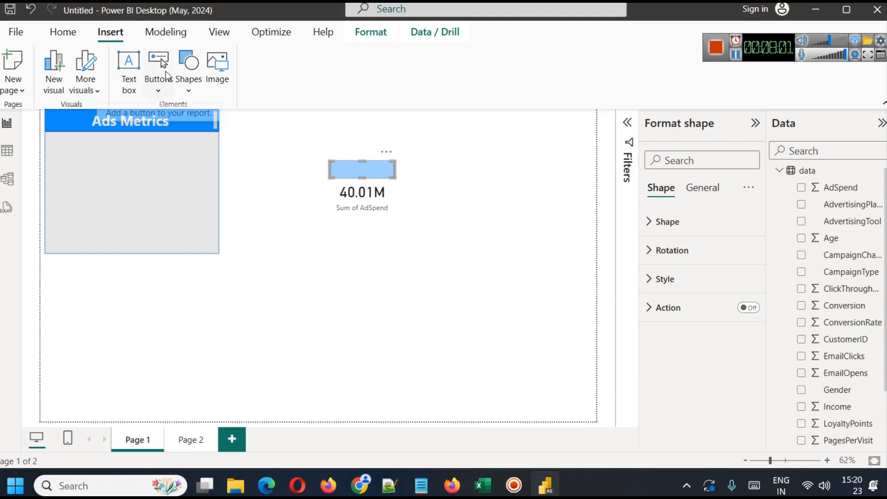
{"action": "left_click", "coordinate": [137, 86]}
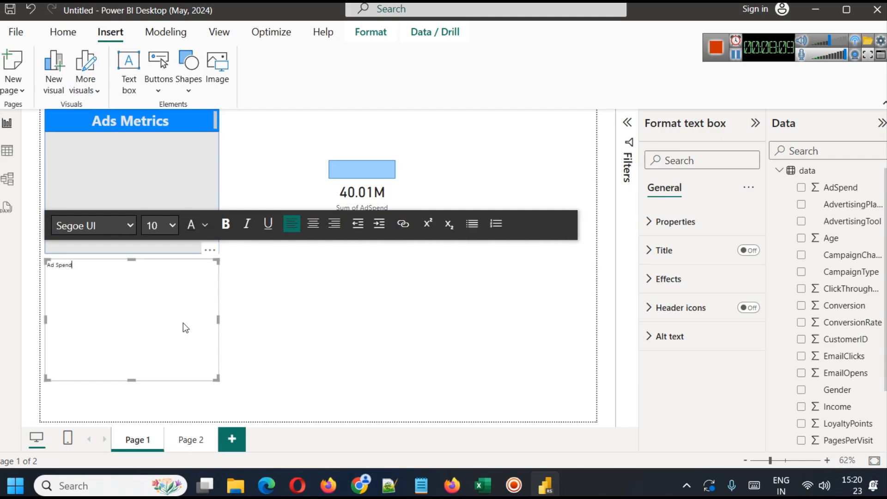
{"action": "left_click_drag", "start_coordinate": [218, 319], "coordinate": [81, 292]}
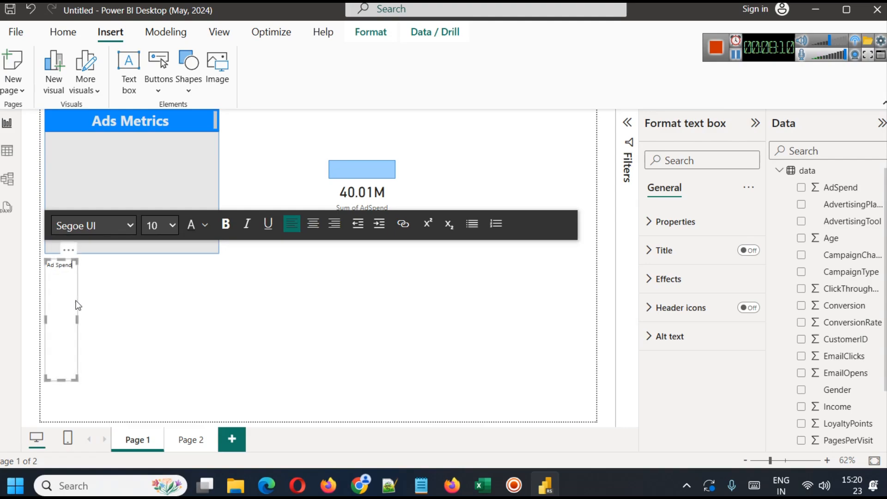
{"action": "left_click_drag", "start_coordinate": [63, 379], "coordinate": [62, 282]}
Set the "Ad Spend" text to font size 16, widen its text box to fit and centre the text.
{"action": "double_click", "coordinate": [63, 268]}
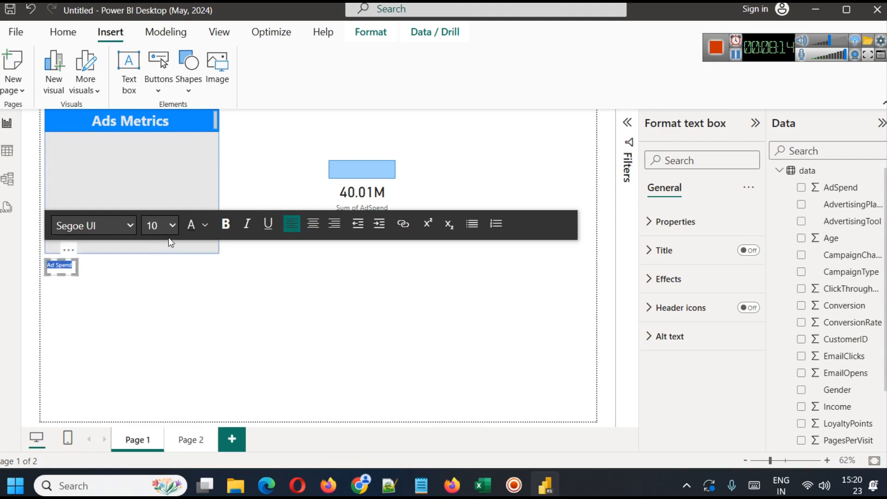
{"action": "left_click", "coordinate": [175, 227]}
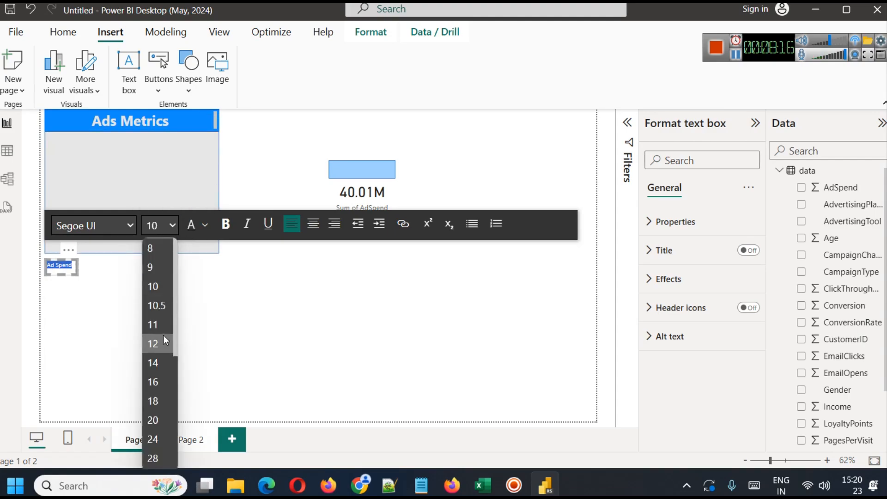
{"action": "left_click", "coordinate": [156, 379]}
{"action": "left_click_drag", "start_coordinate": [75, 265], "coordinate": [110, 275]}
{"action": "left_click", "coordinate": [313, 223]}
{"action": "left_click", "coordinate": [193, 298]}
{"action": "left_click", "coordinate": [99, 267]}
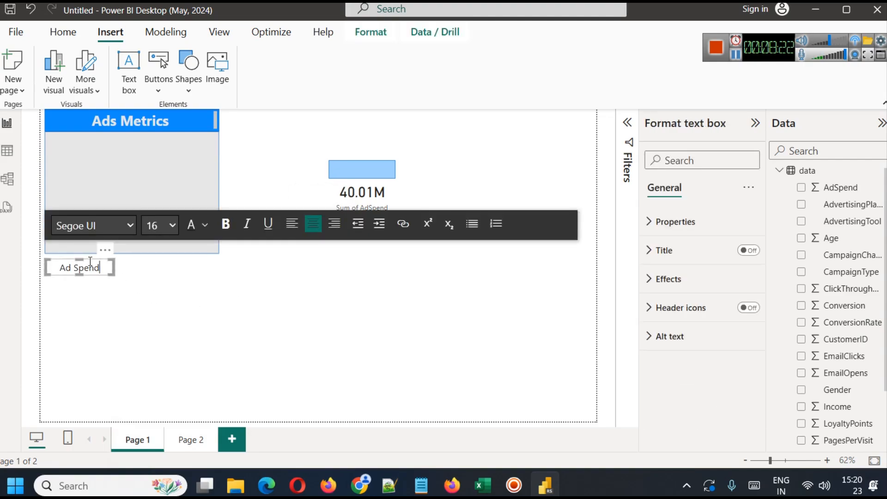
Move the "Ad Spend" text box onto the light blue header above the card and narrow it to fit centrally inside.
{"action": "left_click_drag", "start_coordinate": [89, 260], "coordinate": [385, 166]}
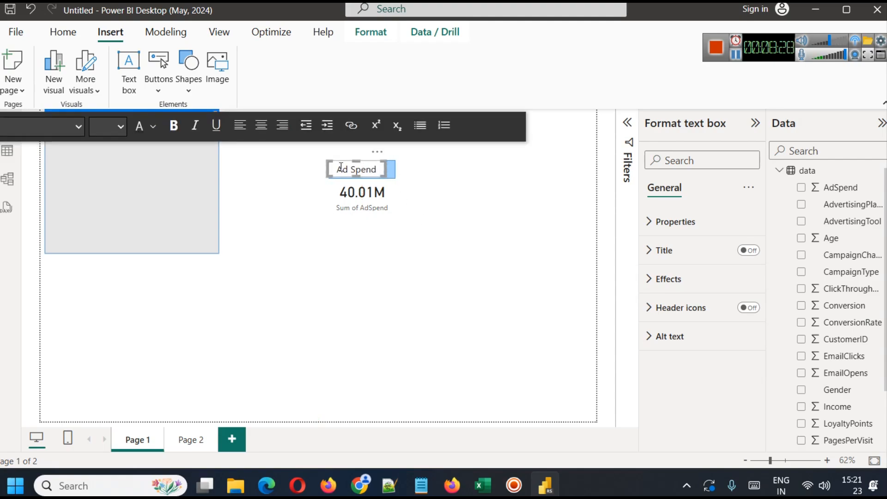
{"action": "left_click_drag", "start_coordinate": [326, 168], "coordinate": [338, 169]}
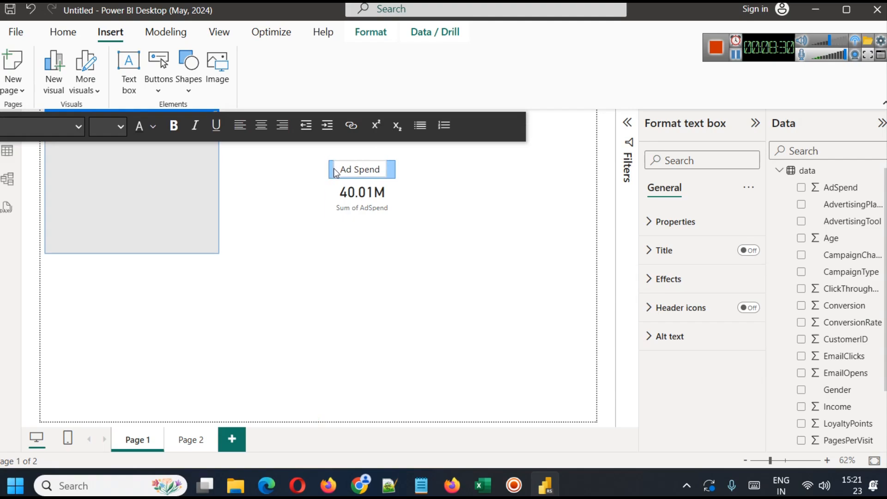
{"action": "left_click", "coordinate": [448, 213]}
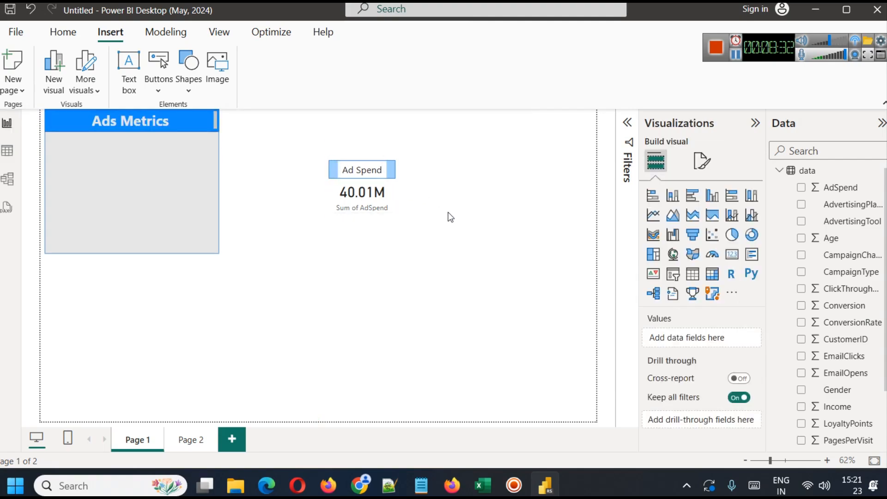
Turn off the background of the "Ad Spend" text box.
{"action": "left_click", "coordinate": [367, 172]}
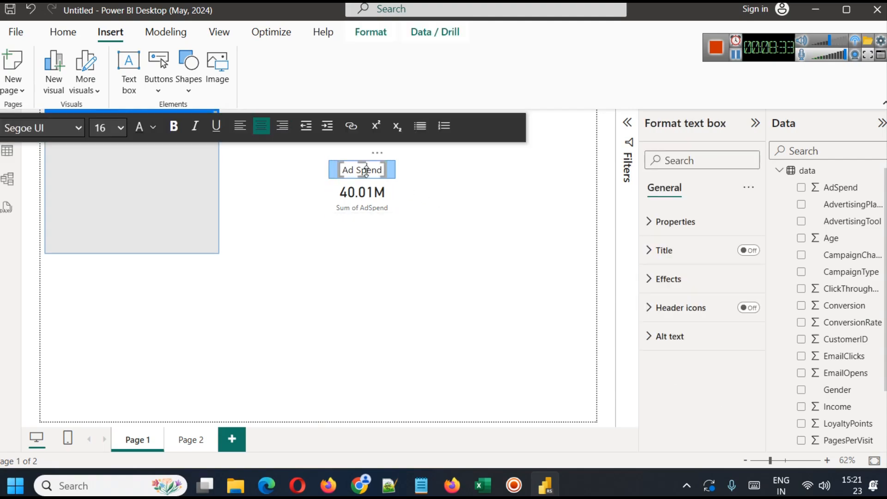
{"action": "left_click", "coordinate": [702, 282]}
{"action": "left_click", "coordinate": [742, 313]}
{"action": "left_click", "coordinate": [476, 260]}
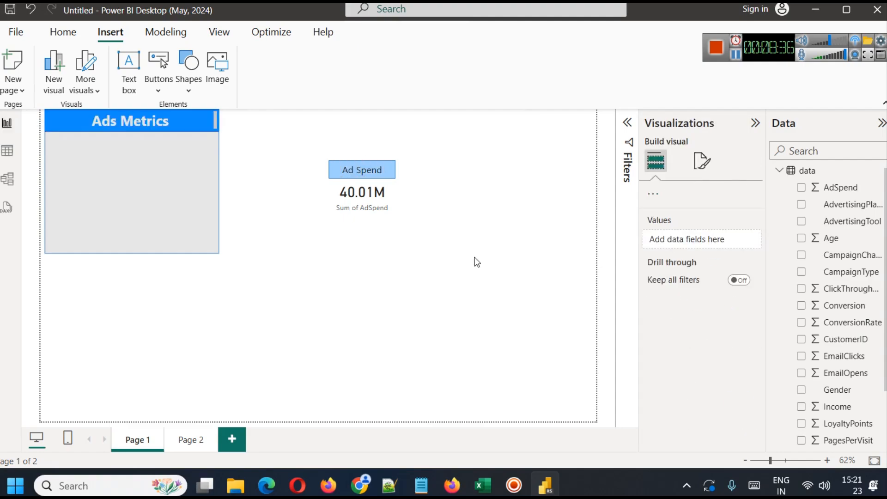
Make the "Ad Spend" header text bold and dark blue.
{"action": "triple_click", "coordinate": [358, 169]}
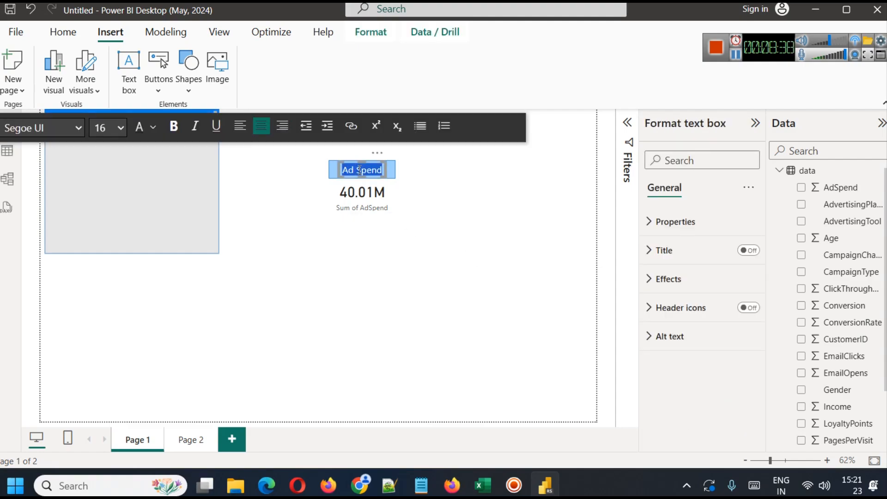
{"action": "left_click", "coordinate": [145, 135]}
{"action": "left_click", "coordinate": [207, 287]}
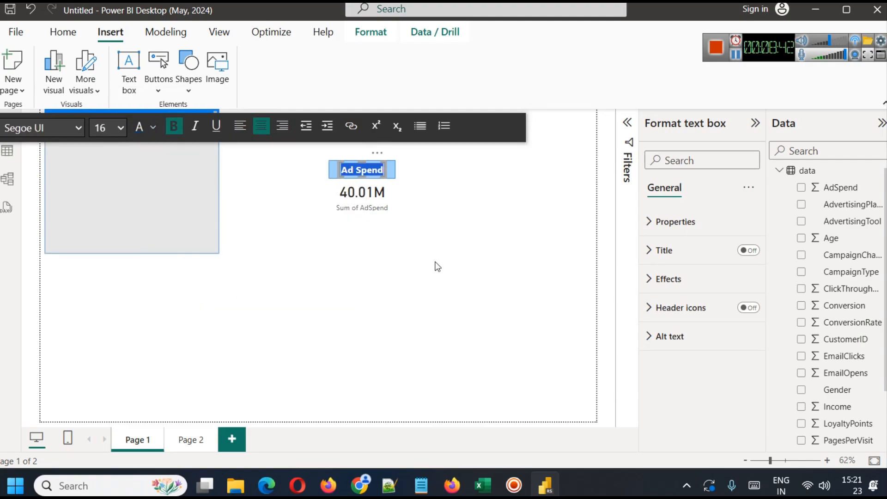
{"action": "left_click", "coordinate": [436, 263]}
Turn off the AdSpend card's category label and reduce the card's height to fit the value.
{"action": "left_click", "coordinate": [363, 210]}
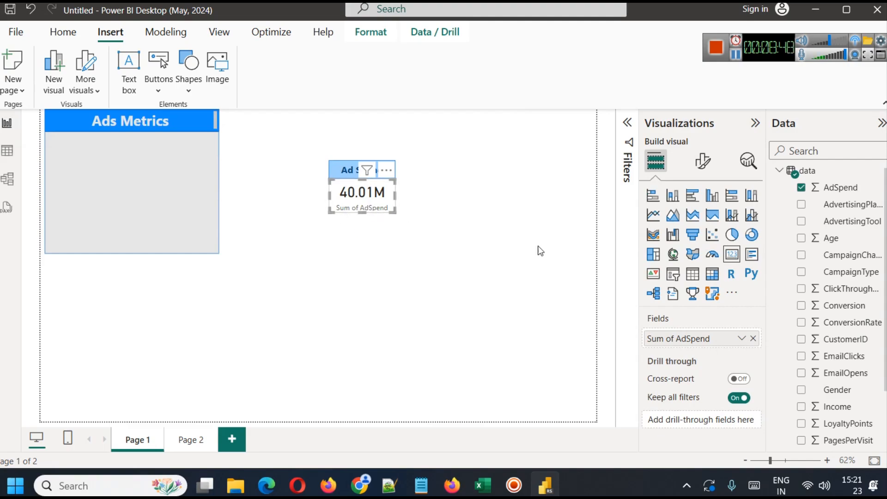
{"action": "left_click", "coordinate": [705, 164]}
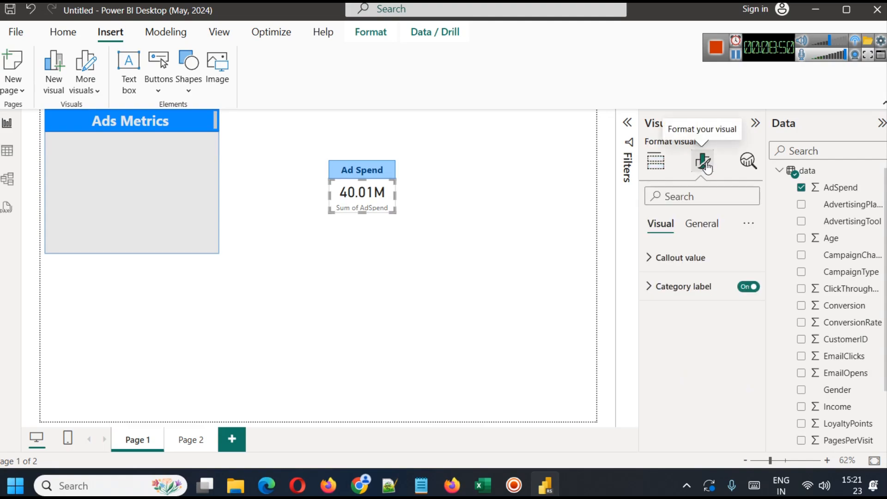
{"action": "left_click", "coordinate": [748, 286]}
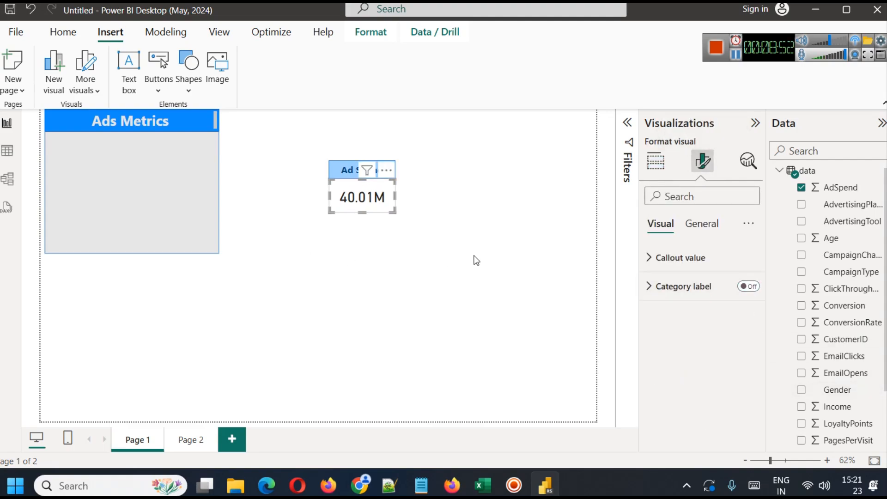
{"action": "left_click", "coordinate": [422, 240]}
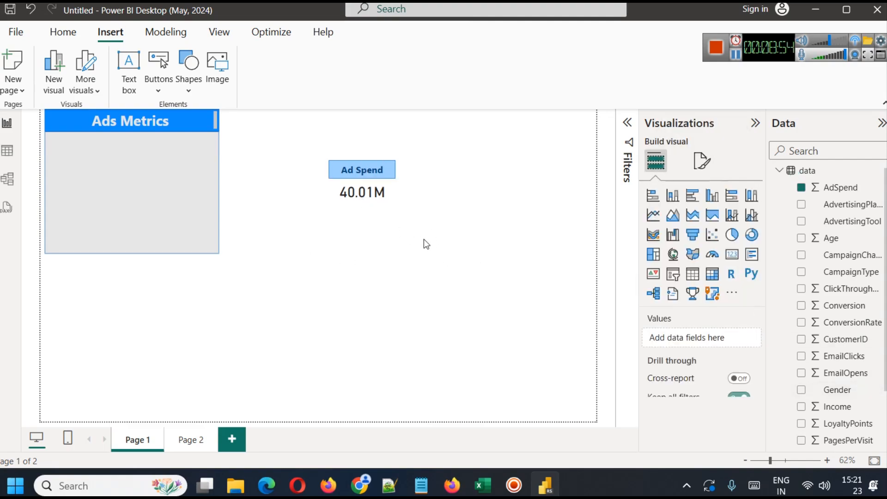
{"action": "left_click", "coordinate": [336, 189]}
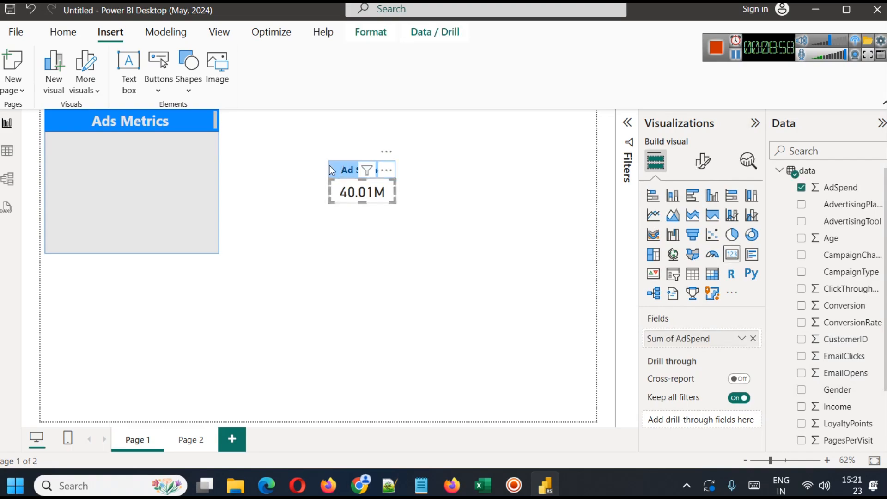
{"action": "left_click", "coordinate": [329, 166], "text": "ctrl"}
{"action": "left_click", "coordinate": [401, 217]}
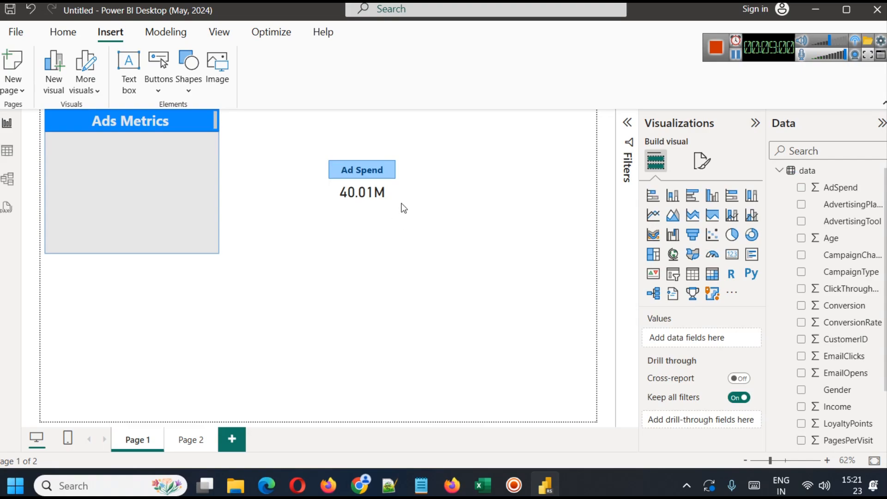
Turn on the background of the AdSpend card visual.
{"action": "left_click", "coordinate": [374, 193]}
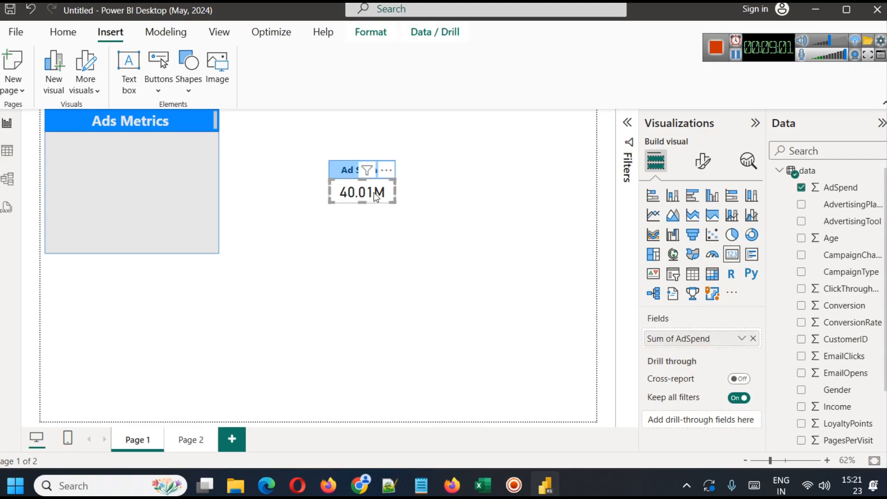
{"action": "left_click", "coordinate": [696, 167]}
{"action": "left_click", "coordinate": [708, 228]}
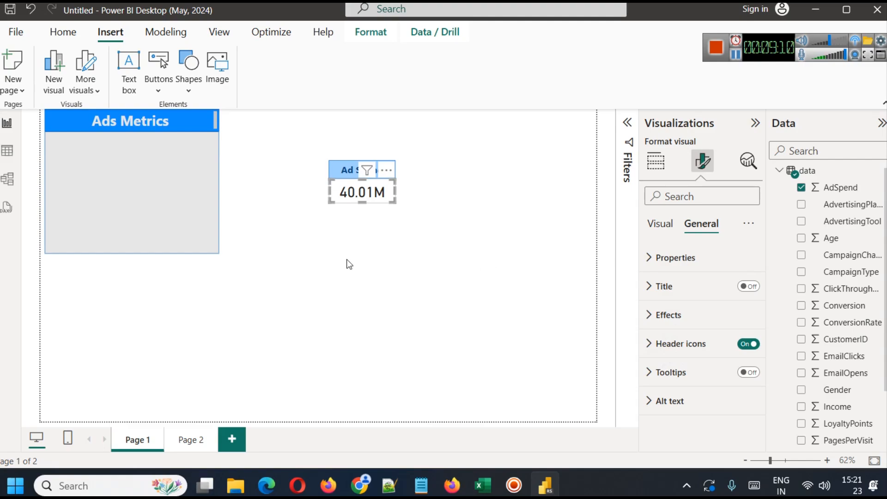
{"action": "left_click", "coordinate": [686, 314]}
{"action": "left_click", "coordinate": [743, 348]}
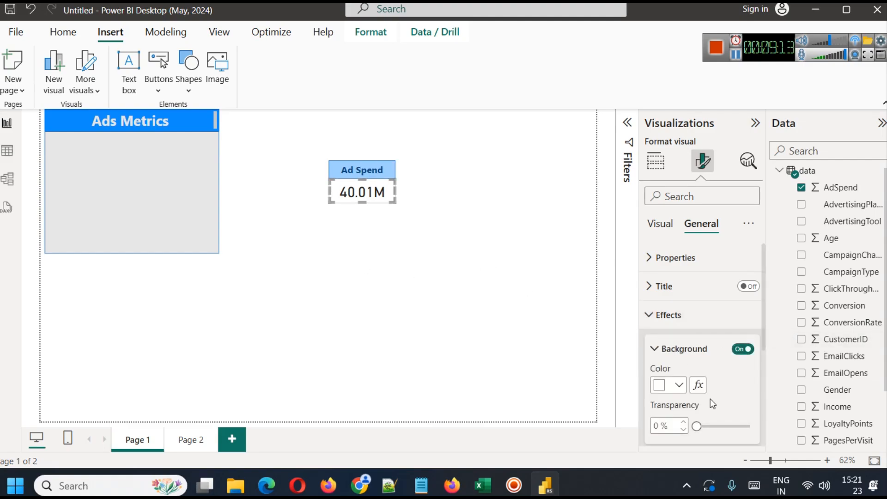
{"action": "left_click", "coordinate": [416, 251]}
Group the Ad Spend header shape, its title text and the AdSpend card, and place the group in the Ads Metrics panel's upper-left corner.
{"action": "left_click", "coordinate": [333, 191]}
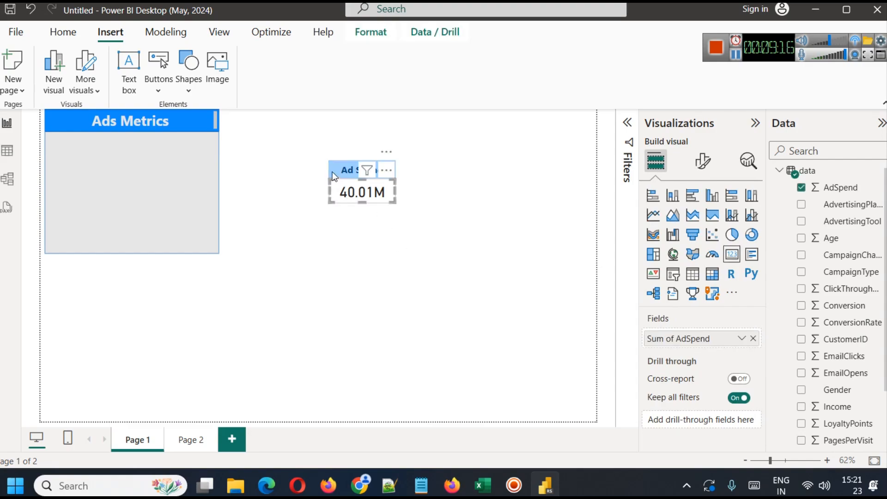
{"action": "left_click", "coordinate": [332, 173], "text": "ctrl"}
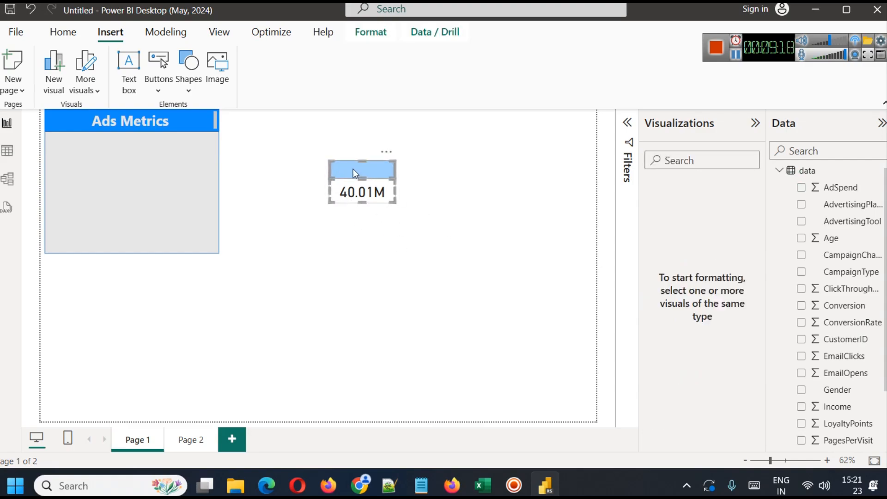
{"action": "left_click", "coordinate": [340, 170]}
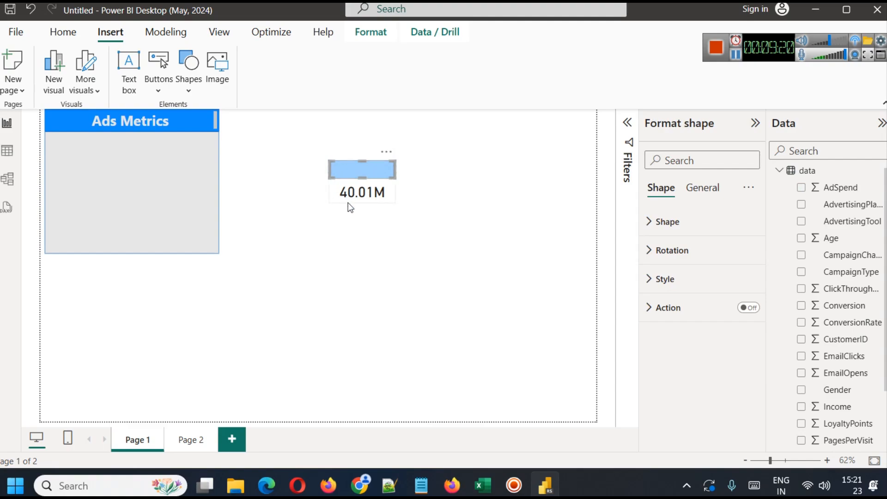
{"action": "left_click", "coordinate": [348, 202]}
{"action": "left_click", "coordinate": [343, 169], "text": "ctrl"}
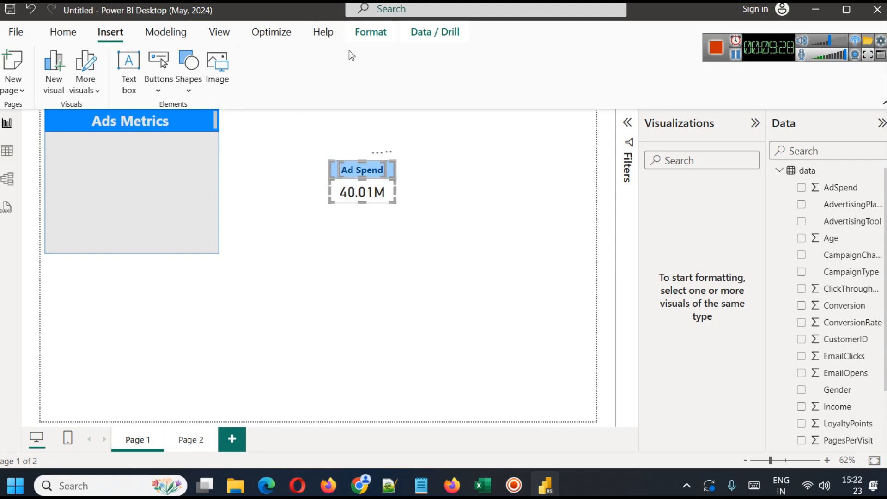
{"action": "left_click", "coordinate": [365, 34]}
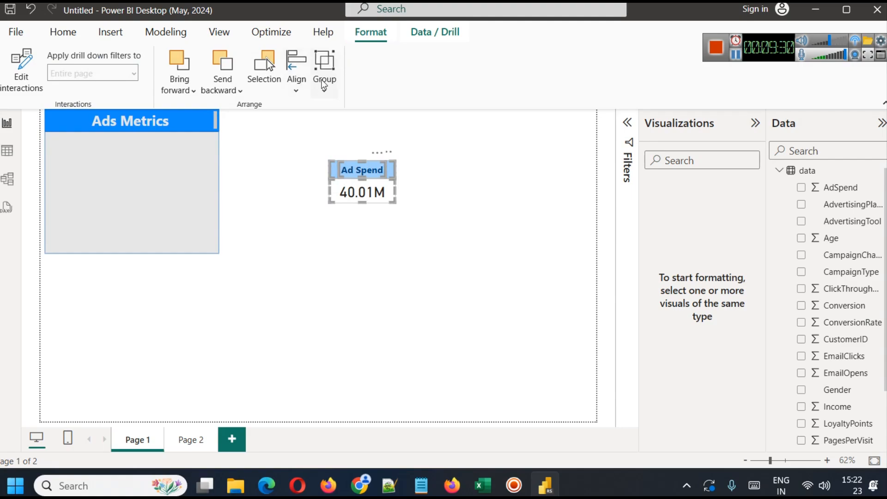
{"action": "left_click", "coordinate": [325, 86]}
{"action": "left_click", "coordinate": [342, 117]}
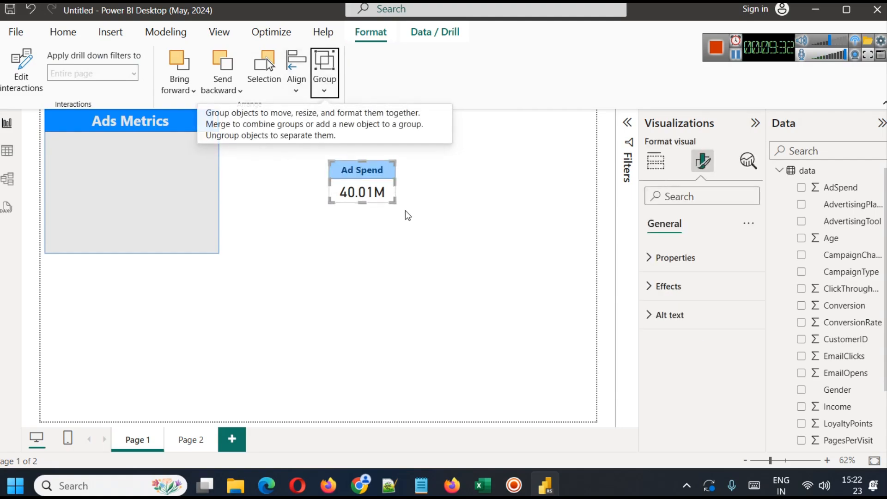
{"action": "left_click_drag", "start_coordinate": [336, 176], "coordinate": [56, 152]}
{"action": "left_click", "coordinate": [324, 209]}
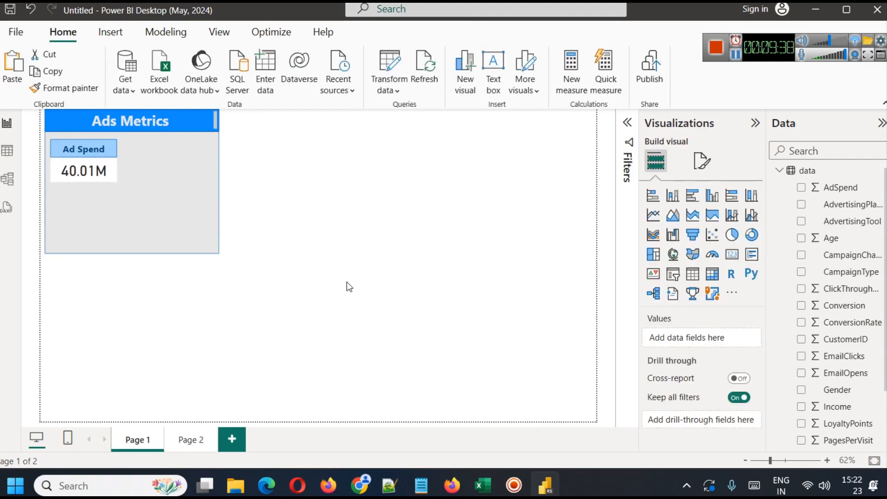
Select the Ad Spend header shape, title text and card in the Ads Metrics panel and remove them.
{"action": "left_click", "coordinate": [56, 151]}
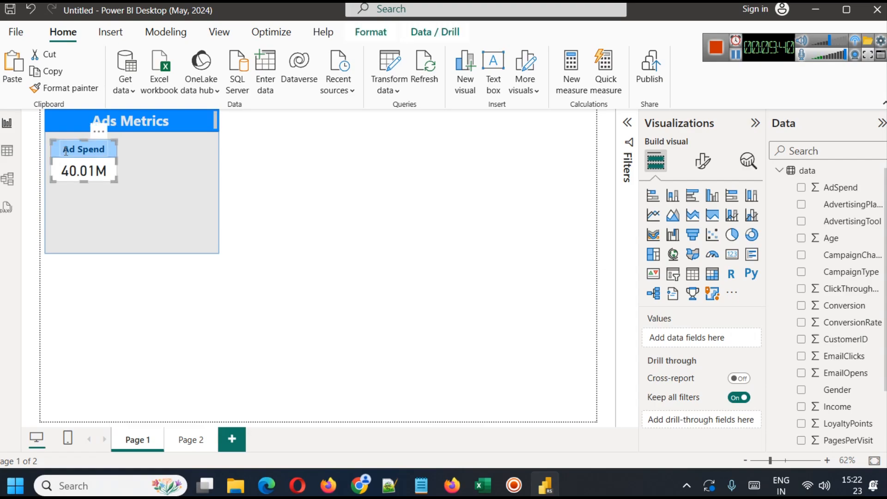
{"action": "left_click", "coordinate": [66, 151]}
{"action": "left_click", "coordinate": [301, 137]}
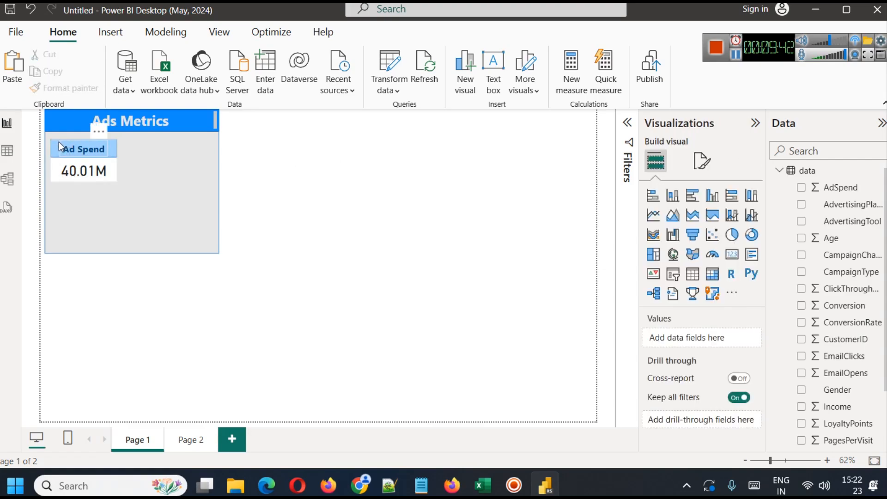
{"action": "left_click", "coordinate": [56, 147]}
{"action": "left_click", "coordinate": [57, 148]}
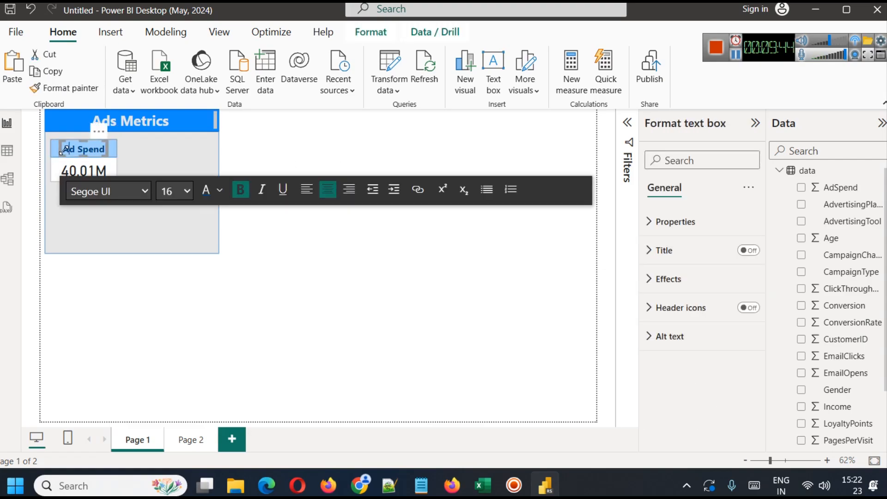
{"action": "left_click", "coordinate": [54, 148]}
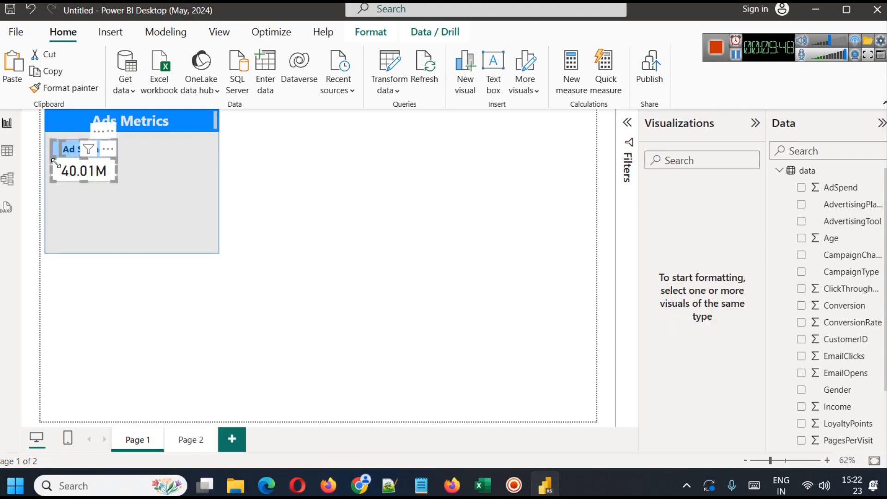
{"action": "key", "text": "Delete"}
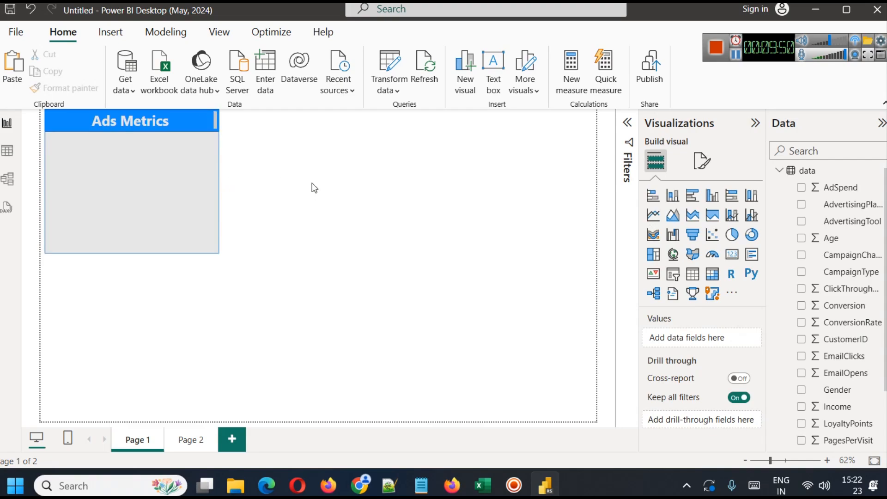
Paste the removed Ad Spend header and card back and place them on the blank canvas beside the Ads Metrics panel.
{"action": "key", "text": "ctrl+z"}
{"action": "left_click", "coordinate": [291, 197]}
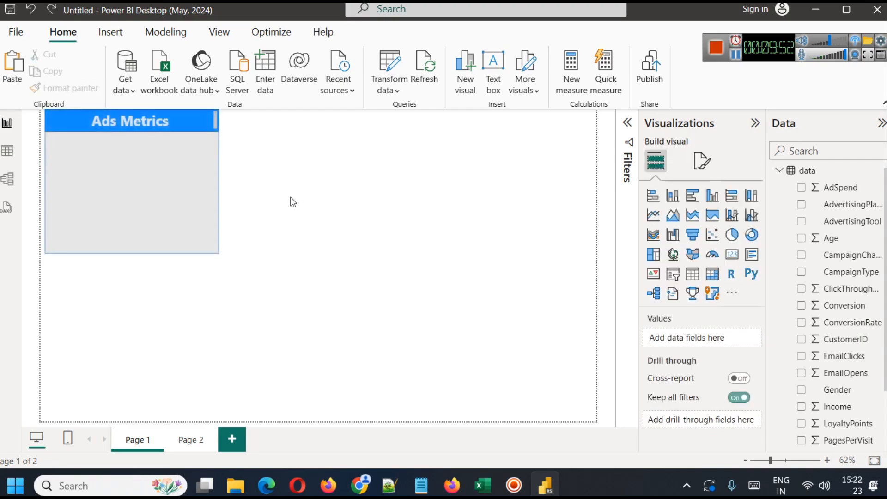
{"action": "key", "text": "ctrl+z"}
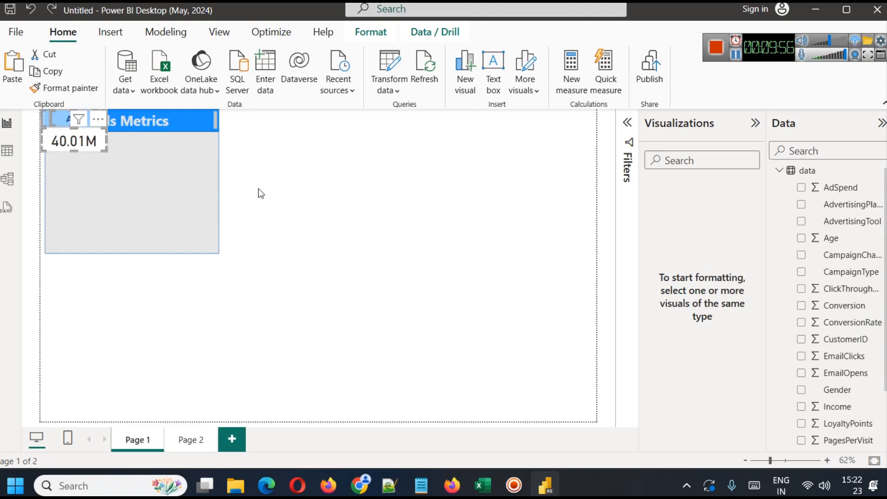
{"action": "left_click_drag", "start_coordinate": [51, 140], "coordinate": [276, 179]}
{"action": "left_click", "coordinate": [312, 245]}
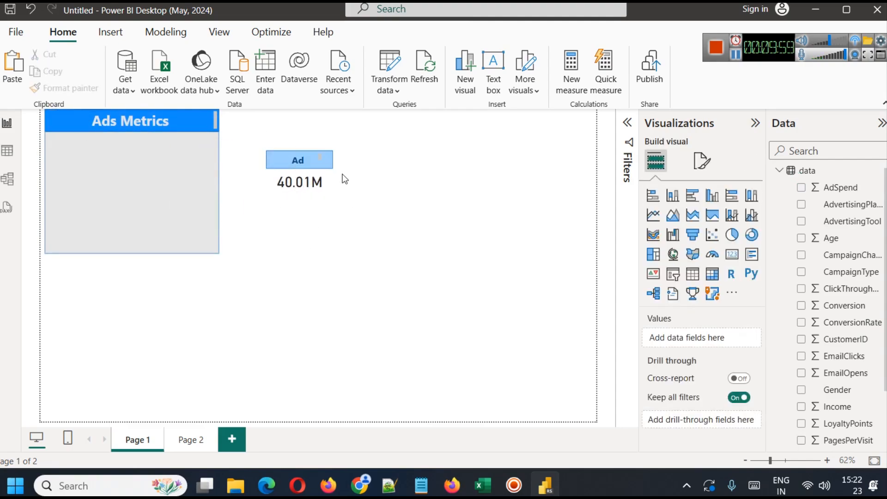
Fix the pasted card's header so it reads "Ad Spend" in full on one line.
{"action": "left_click", "coordinate": [319, 157]}
{"action": "type", "text": "Spend"}
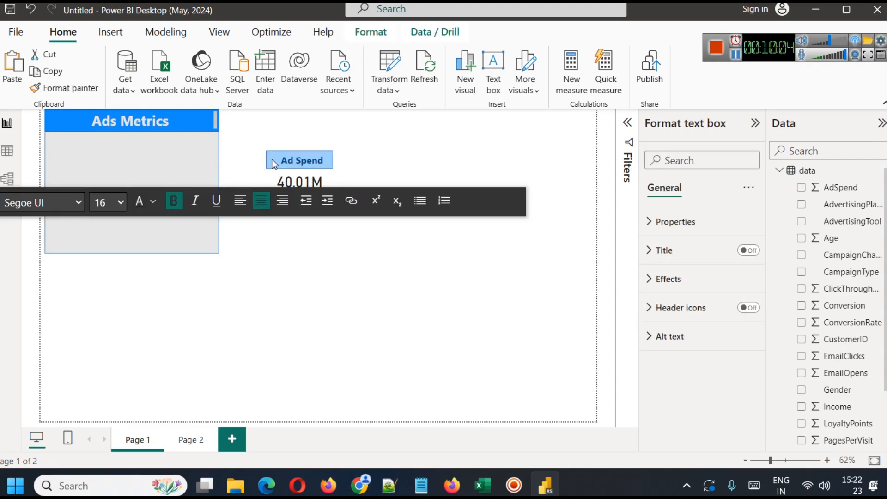
{"action": "left_click", "coordinate": [387, 145]}
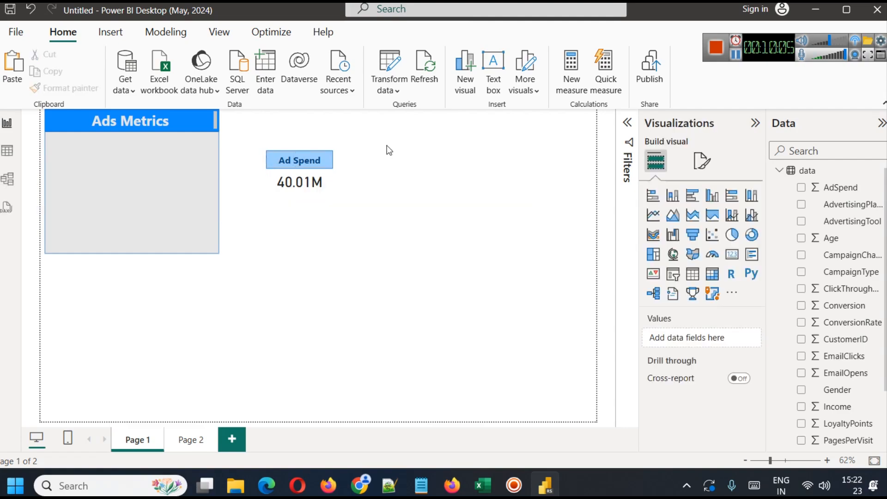
{"action": "left_click", "coordinate": [310, 148]}
{"action": "left_click", "coordinate": [397, 176]}
{"action": "left_click", "coordinate": [331, 188]}
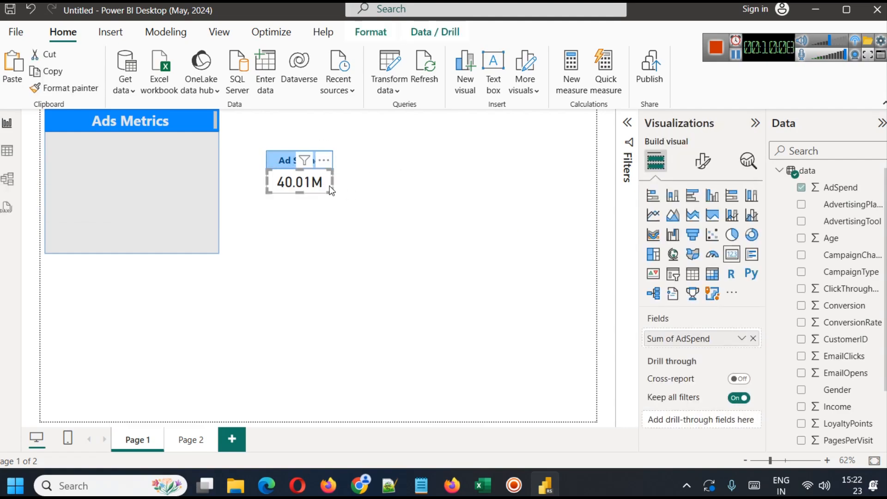
{"action": "left_click", "coordinate": [333, 216]}
{"action": "left_click", "coordinate": [268, 170]}
{"action": "left_click", "coordinate": [271, 158]}
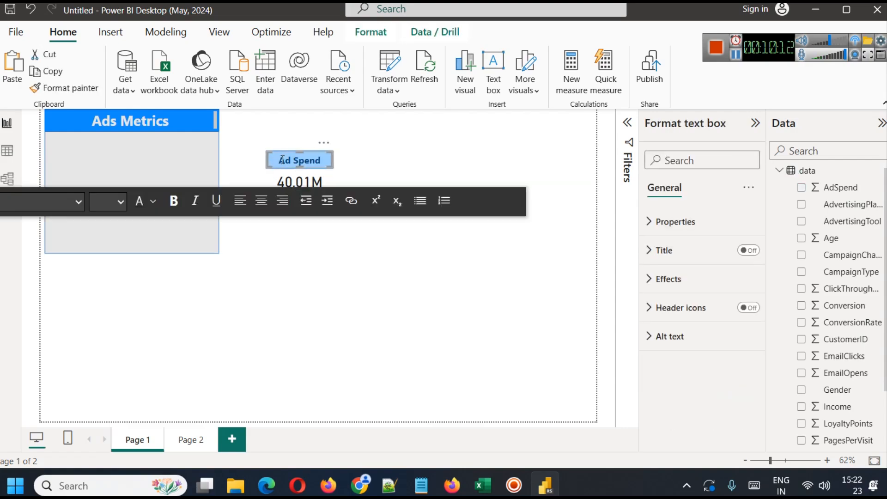
{"action": "left_click", "coordinate": [430, 157]}
Paste two more copies of the Ad Spend header and card and line them up in a row beside the first.
{"action": "key", "text": "ctrl+v"}
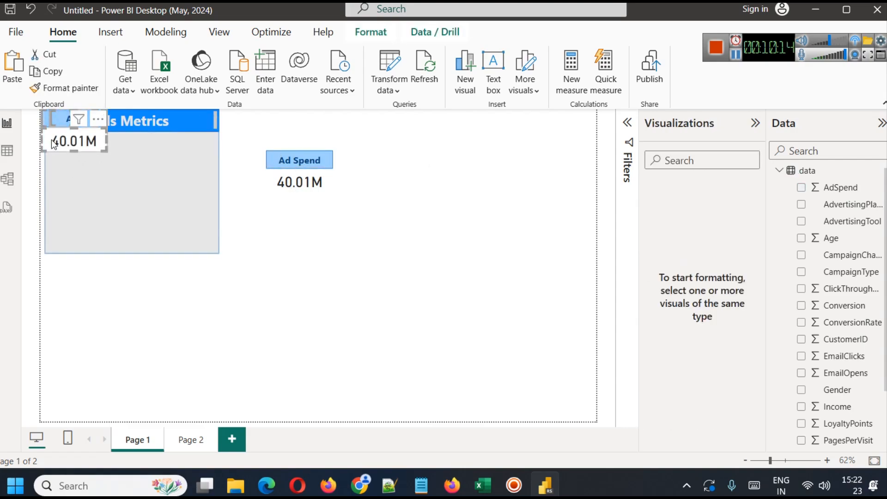
{"action": "left_click_drag", "start_coordinate": [48, 132], "coordinate": [356, 175]}
{"action": "key", "text": "ctrl+v"}
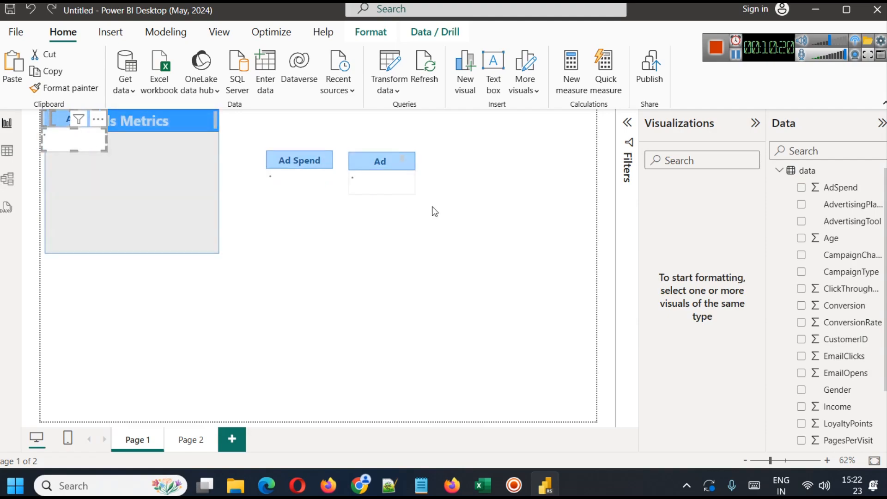
{"action": "left_click_drag", "start_coordinate": [93, 145], "coordinate": [488, 192]}
{"action": "left_click", "coordinate": [486, 188]}
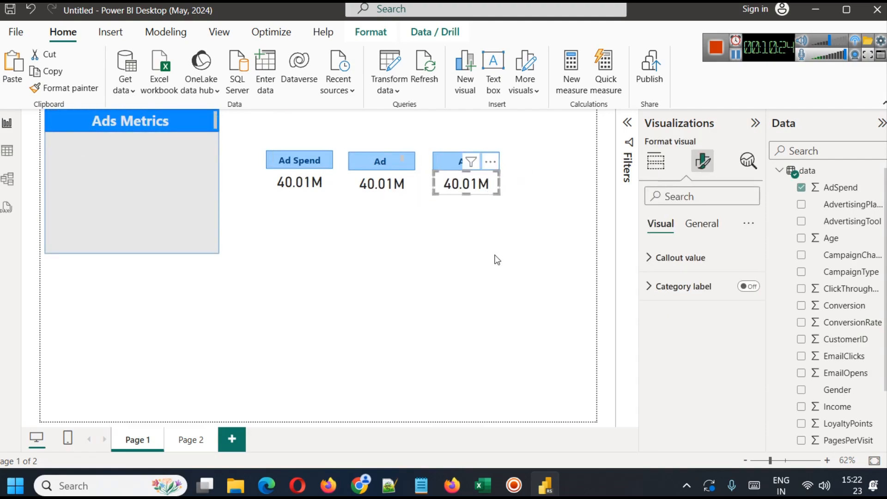
{"action": "left_click", "coordinate": [499, 256]}
Fix the headers of both new copies so each reads "Ad Spend" in full.
{"action": "left_click", "coordinate": [374, 156]}
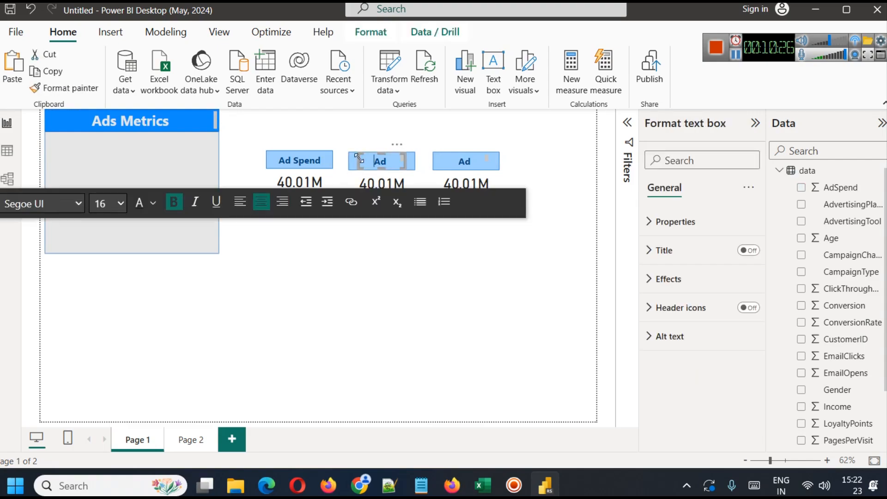
{"action": "type", "text": "Spend"}
{"action": "left_click", "coordinate": [456, 162]}
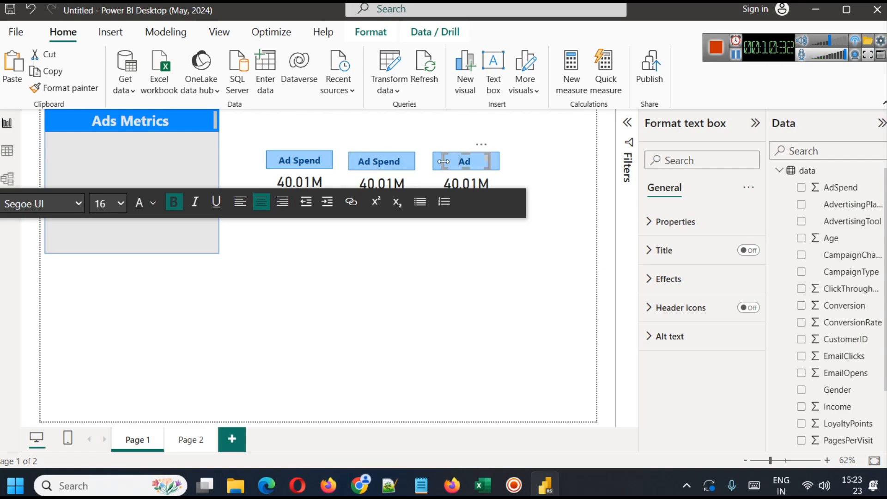
{"action": "type", "text": "Spend"}
{"action": "left_click", "coordinate": [488, 301]}
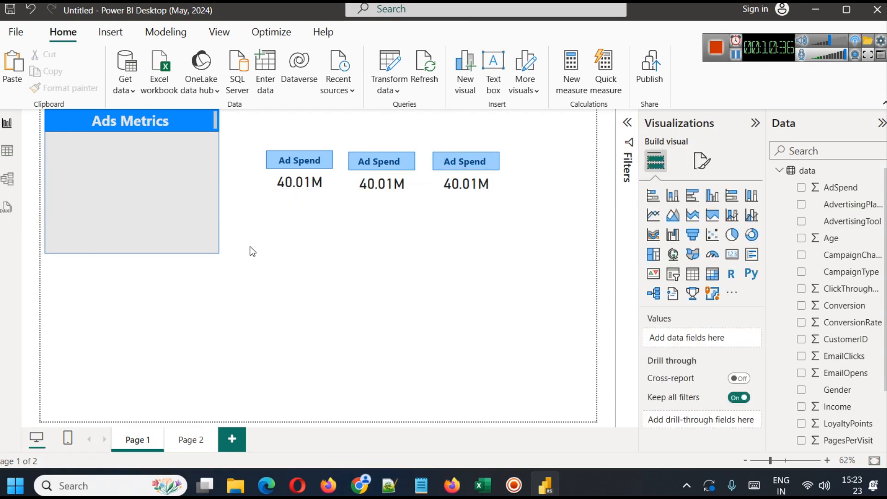
{"action": "left_click", "coordinate": [277, 190]}
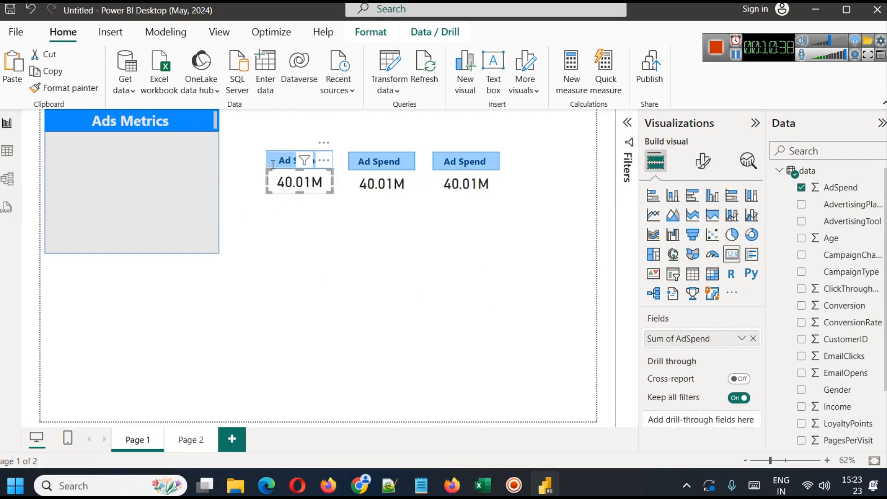
{"action": "left_click", "coordinate": [302, 229]}
{"action": "left_click_drag", "start_coordinate": [345, 230], "coordinate": [250, 125]}
{"action": "left_click_drag", "start_coordinate": [277, 160], "coordinate": [97, 182]}
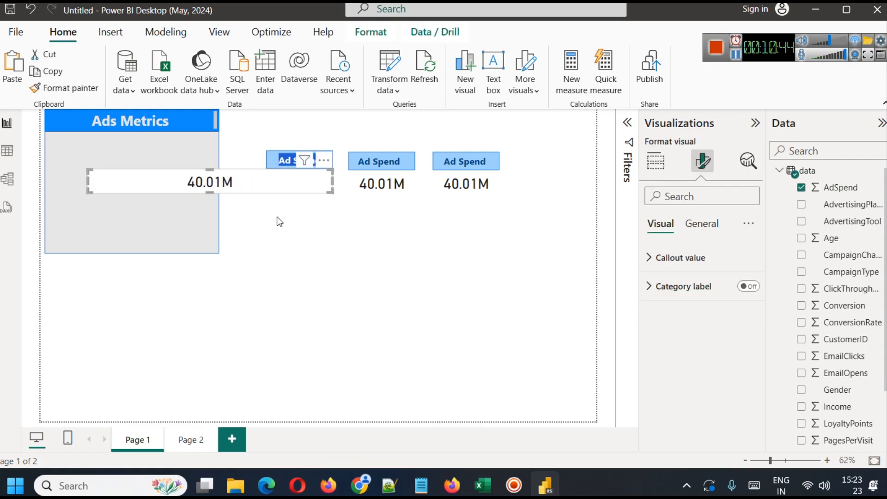
{"action": "left_click", "coordinate": [295, 227]}
{"action": "key", "text": "ctrl+z"}
Select all parts of the first Ad Spend card together and nudge them into the Ads Metrics panel's upper-left corner.
{"action": "left_click_drag", "start_coordinate": [246, 129], "coordinate": [225, 189]}
{"action": "key", "text": "Left"}
{"action": "key", "text": "Left"}
{"action": "key", "text": "Left"}
{"action": "key", "text": "Left"}
{"action": "key", "text": "Left"}
{"action": "key", "text": "Left"}
{"action": "key", "text": "Left"}
{"action": "key", "text": "Left"}
{"action": "key", "text": "Left"}
{"action": "key", "text": "Left"}
{"action": "key", "text": "Left"}
{"action": "key", "text": "Left"}
{"action": "key", "text": "Left"}
{"action": "key", "text": "Left"}
{"action": "key", "text": "Left"}
{"action": "key", "text": "Left"}
{"action": "key", "text": "Left"}
{"action": "key", "text": "Left"}
{"action": "key", "text": "Left"}
{"action": "key", "text": "Left"}
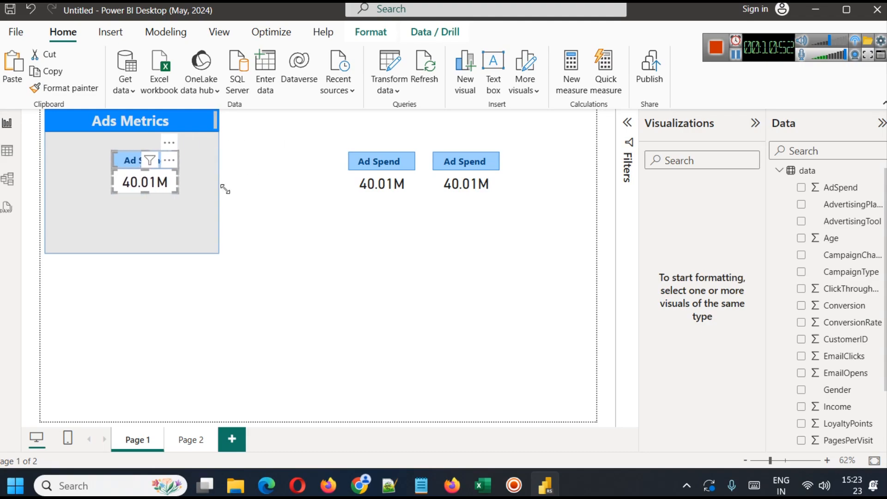
{"action": "key", "text": "Left"}
{"action": "key", "text": "Left"}
{"action": "key", "text": "Left"}
{"action": "key", "text": "Left"}
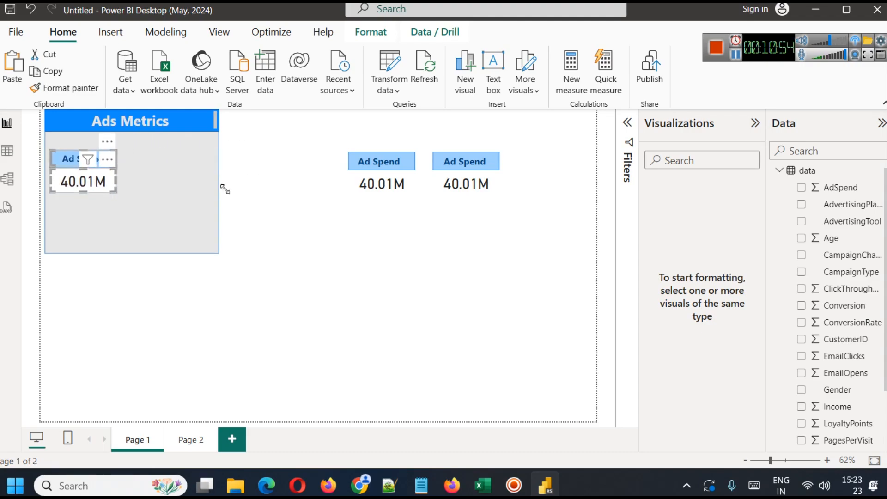
{"action": "key", "text": "Up"}
{"action": "key", "text": "Up"}
{"action": "key", "text": "Up"}
{"action": "key", "text": "Down"}
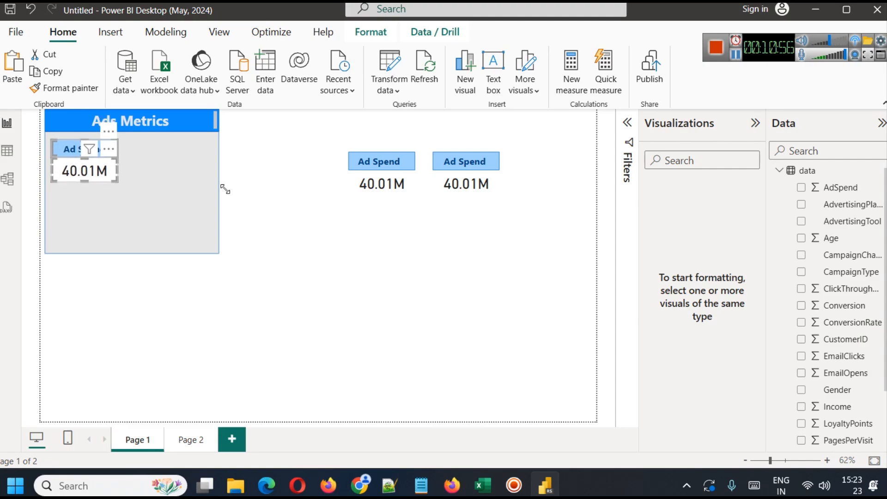
Send the Ads Metrics panel's grey background shape backward behind the Ad Spend header and card.
{"action": "key", "text": "Delete"}
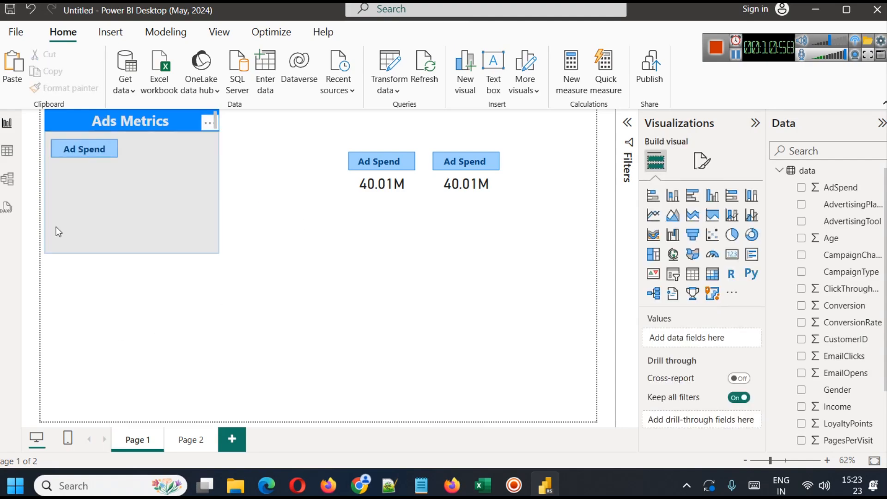
{"action": "left_click", "coordinate": [73, 181]}
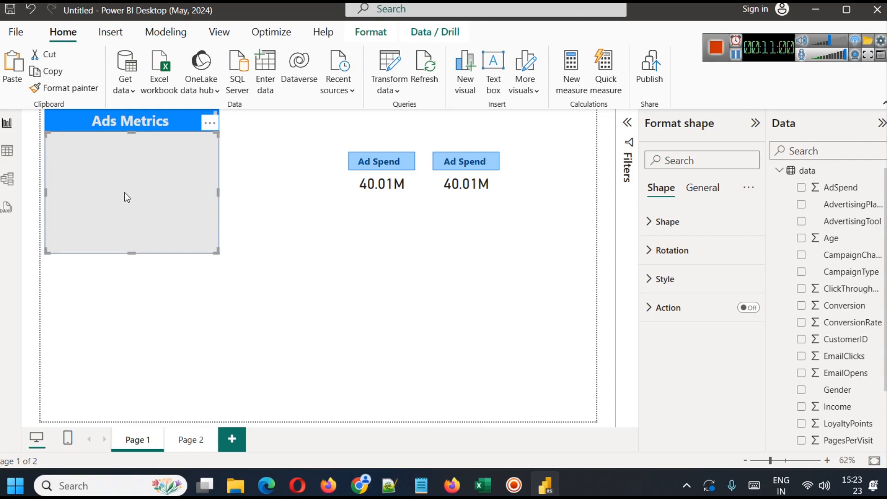
{"action": "key", "text": "ctrl+z"}
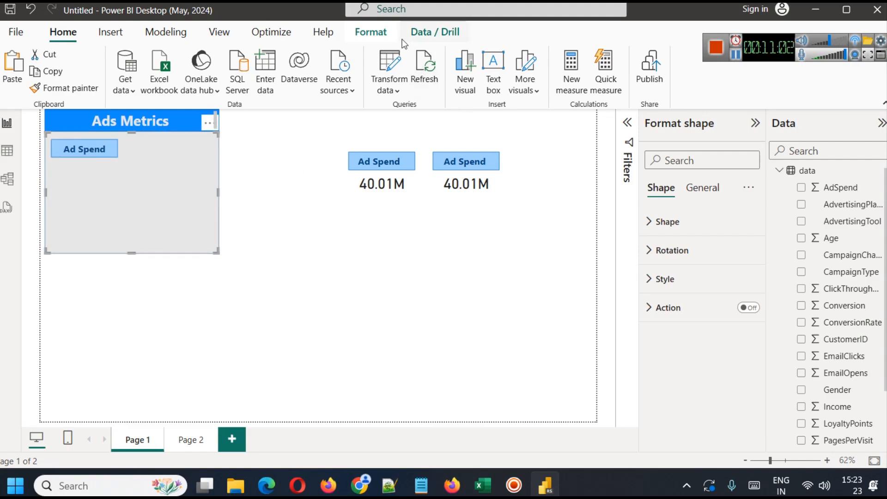
{"action": "left_click", "coordinate": [387, 31]}
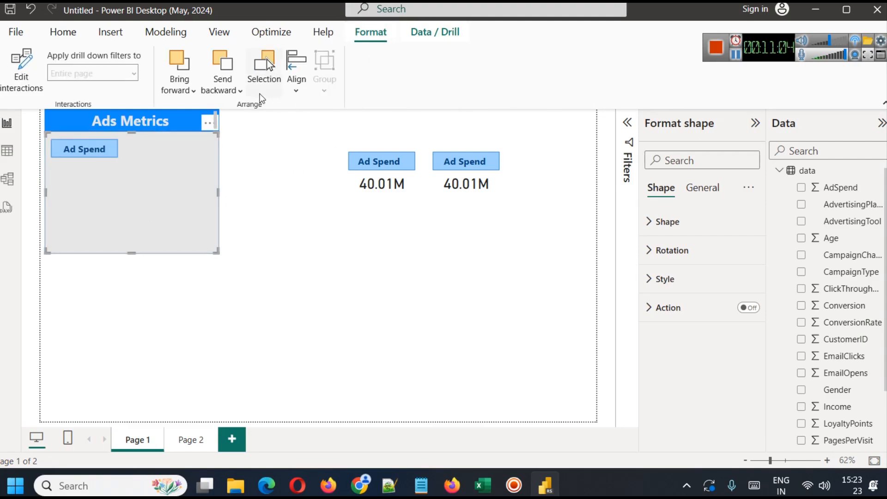
{"action": "left_click", "coordinate": [230, 87]}
{"action": "left_click", "coordinate": [235, 113]}
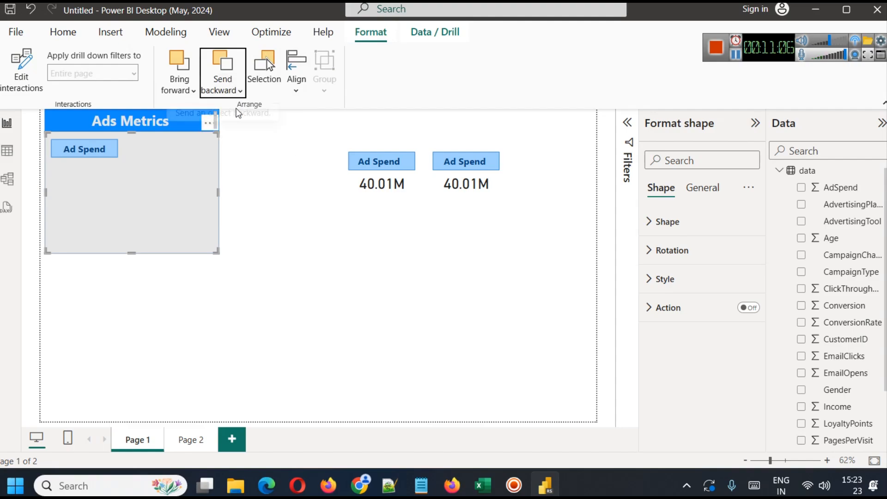
Send the Ads Metrics panel's grey shape further back, behind the Ad Spend value card.
{"action": "left_click", "coordinate": [238, 90]}
{"action": "left_click", "coordinate": [247, 112]}
{"action": "left_click", "coordinate": [237, 89]}
{"action": "left_click", "coordinate": [238, 136]}
{"action": "left_click", "coordinate": [245, 159]}
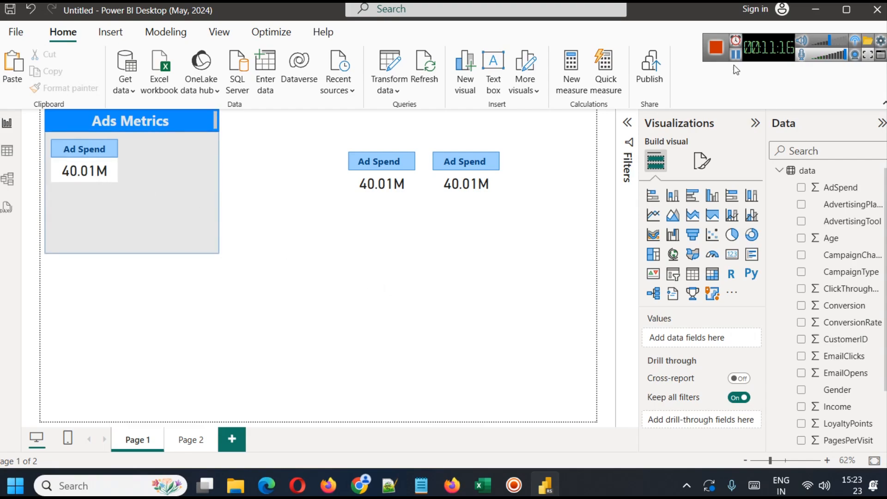
Retitle the header of the first Ad Spend copy outside the panel as "Avg CTR".
{"action": "left_click", "coordinate": [393, 160]}
{"action": "double_click", "coordinate": [393, 161]}
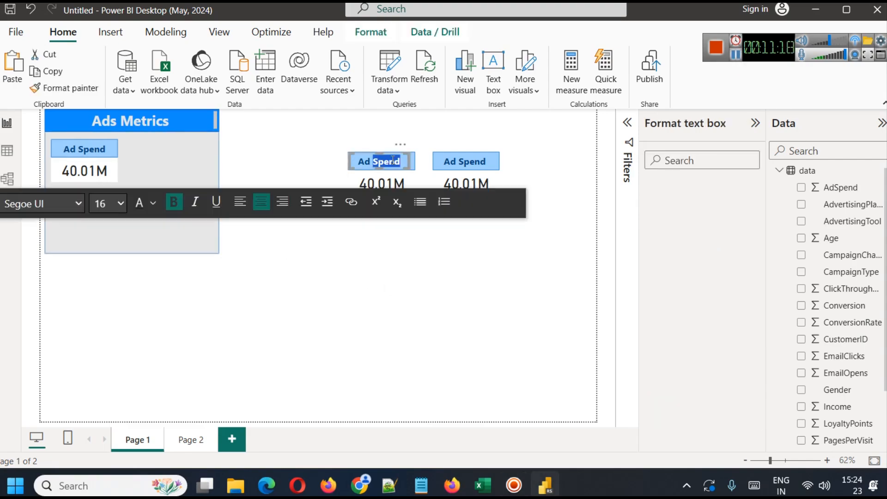
{"action": "key", "text": "ctrl+a"}
{"action": "type", "text": "Avg CTR"}
{"action": "left_click", "coordinate": [545, 259]}
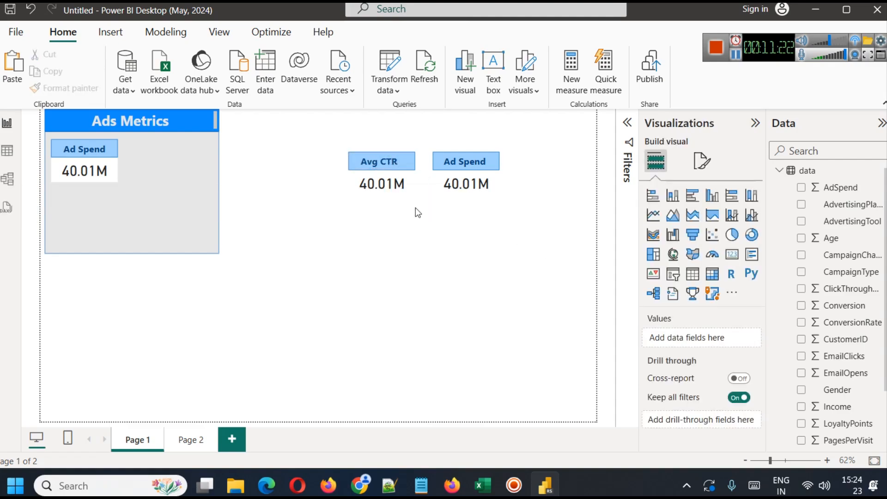
Replace AdSpend in the card under the Avg CTR header with ClickThroughRate, summarized as Average.
{"action": "left_click", "coordinate": [376, 186]}
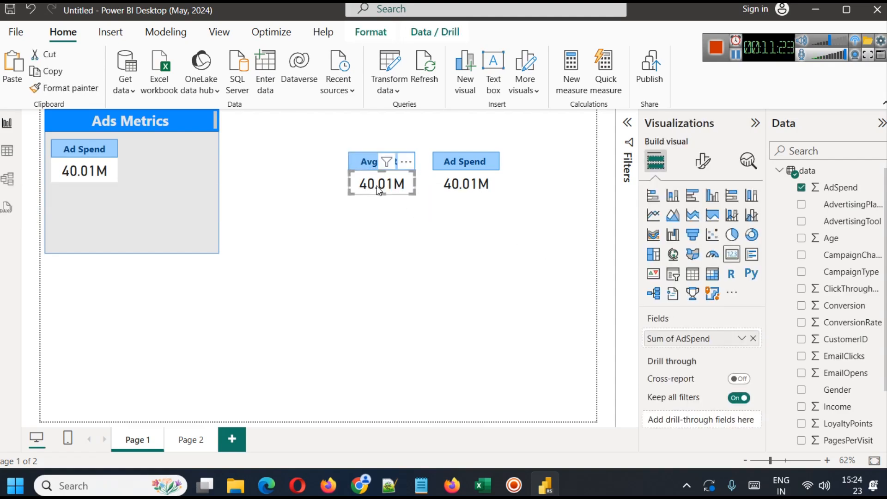
{"action": "left_click", "coordinate": [753, 338]}
{"action": "left_click_drag", "start_coordinate": [858, 296], "coordinate": [695, 340]}
{"action": "left_click", "coordinate": [741, 338]}
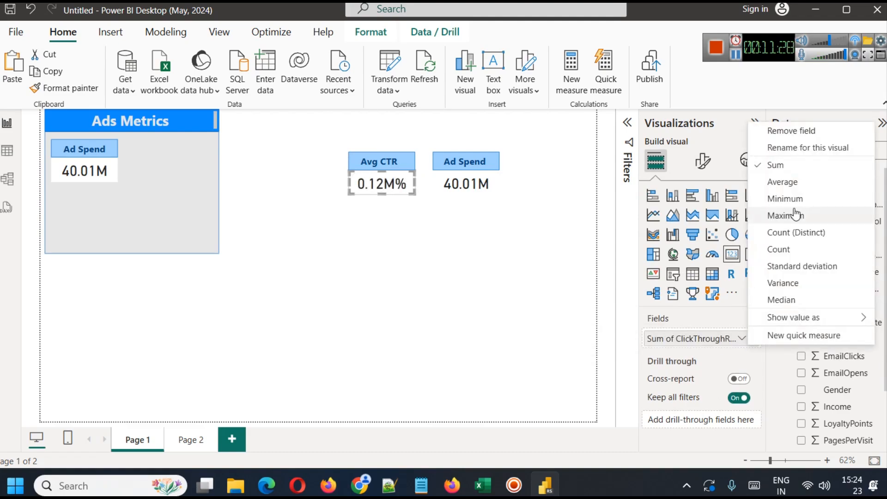
{"action": "left_click", "coordinate": [785, 182]}
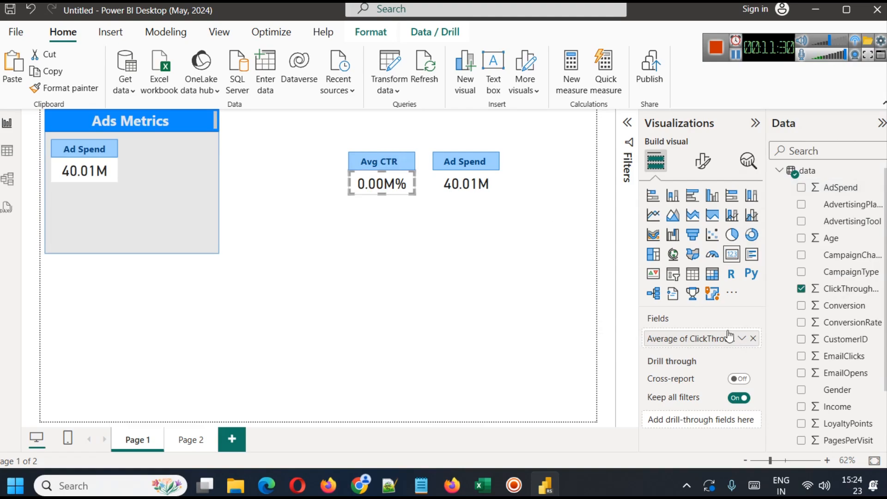
Set the Avg CTR card's callout value display units to Auto.
{"action": "left_click", "coordinate": [707, 163]}
{"action": "left_click", "coordinate": [702, 224]}
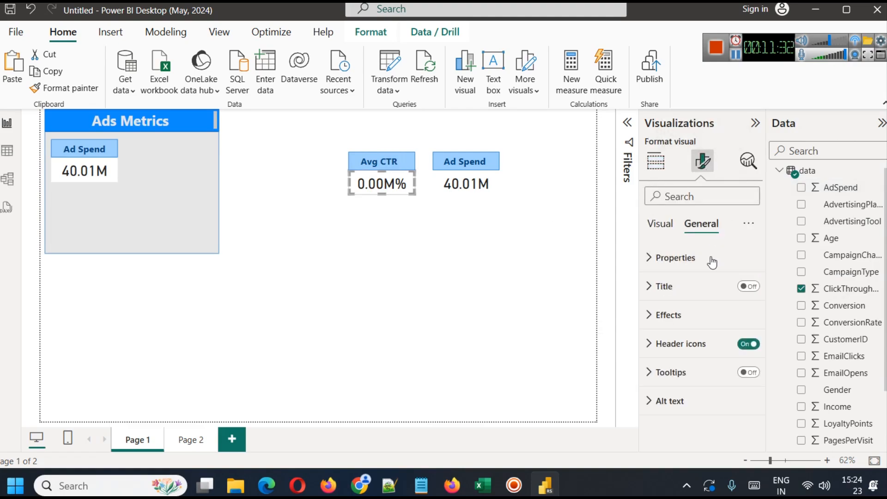
{"action": "left_click", "coordinate": [670, 223]}
{"action": "left_click", "coordinate": [691, 261]}
{"action": "left_click", "coordinate": [700, 400]}
{"action": "left_click", "coordinate": [702, 299]}
{"action": "left_click", "coordinate": [486, 260]}
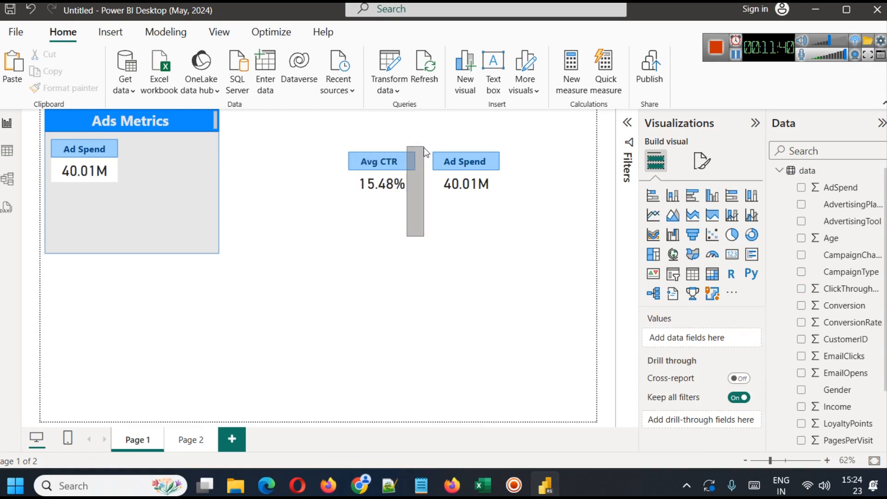
Select the Avg CTR header and card together and move them into the Ads Metrics panel, level with Ad Spend on its right.
{"action": "left_click_drag", "start_coordinate": [314, 143], "coordinate": [359, 201]}
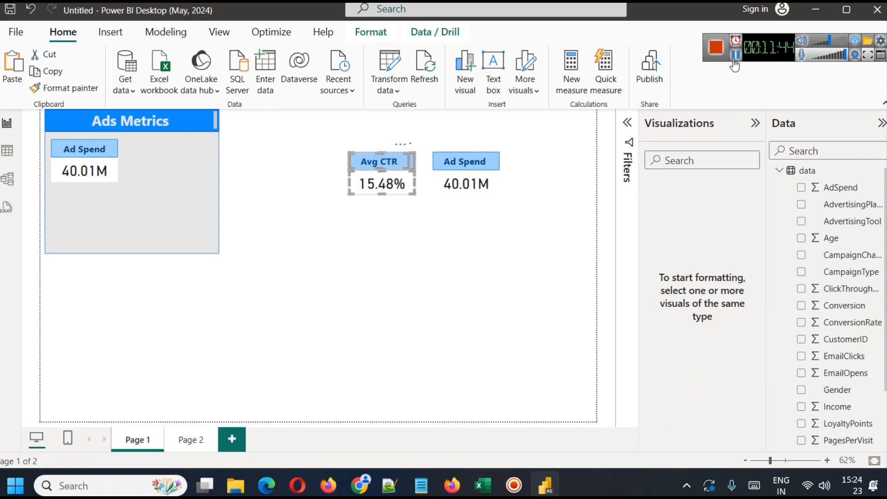
{"action": "left_click_drag", "start_coordinate": [412, 164], "coordinate": [359, 159]}
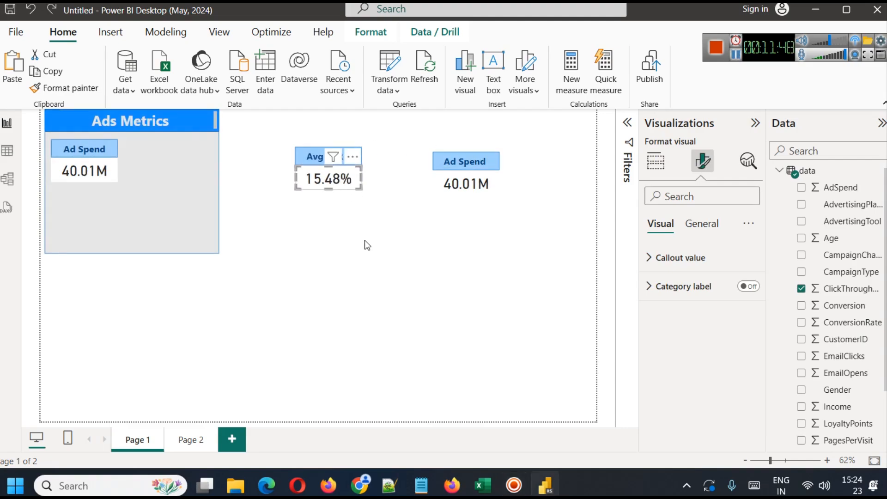
{"action": "left_click_drag", "start_coordinate": [378, 245], "coordinate": [278, 116]}
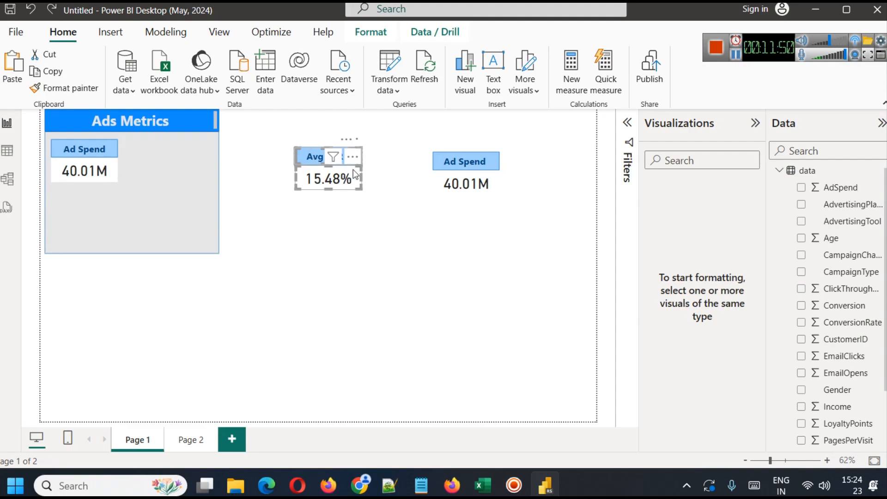
{"action": "left_click_drag", "start_coordinate": [348, 172], "coordinate": [196, 165]}
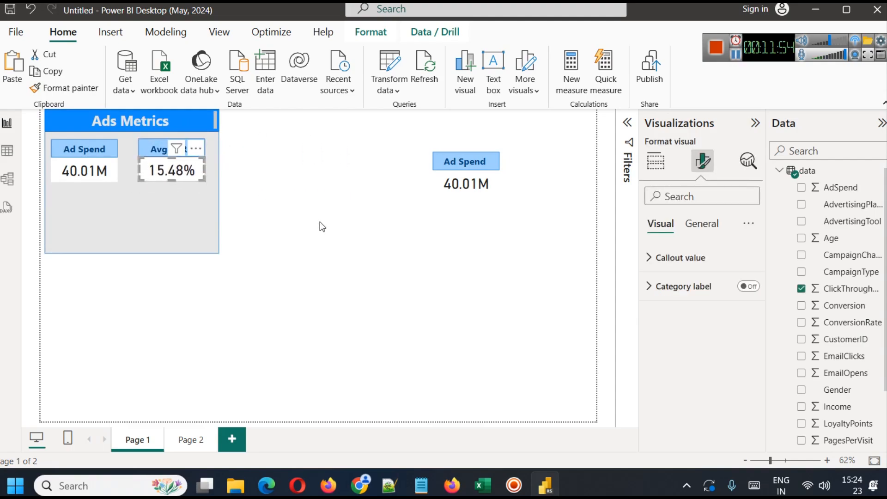
{"action": "left_click", "coordinate": [245, 220]}
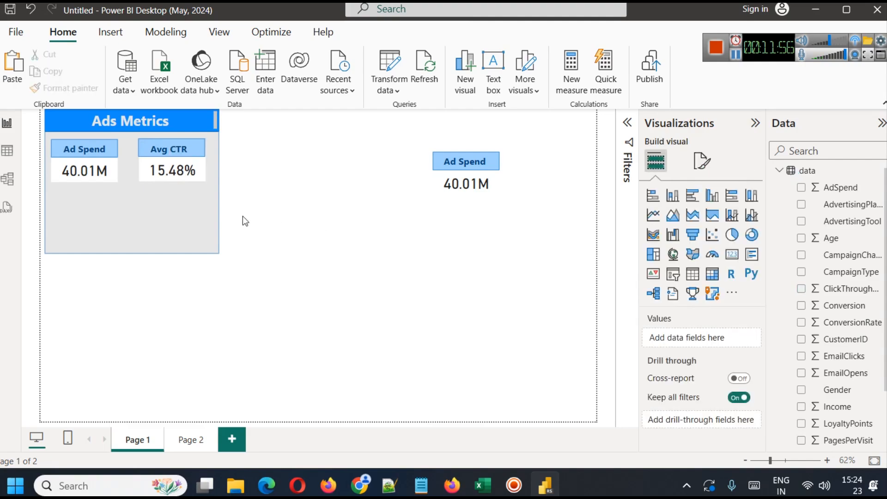
{"action": "left_click", "coordinate": [145, 172]}
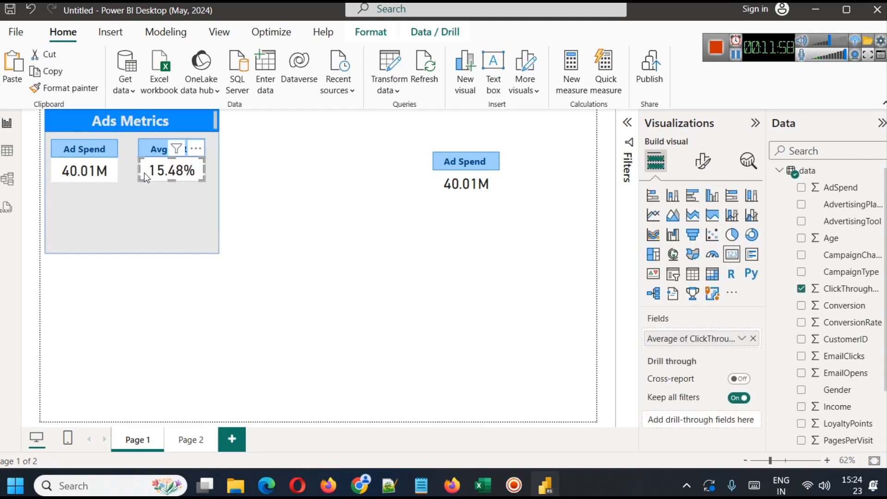
{"action": "left_click", "coordinate": [316, 196]}
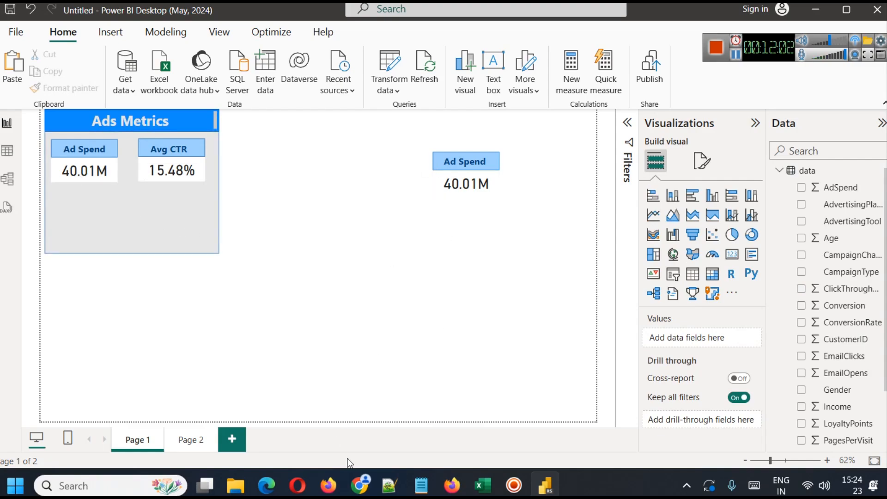
Replace AdSpend in the remaining copied card outside the panel with ConversionRate, summarized as Average.
{"action": "left_click", "coordinate": [358, 480]}
{"action": "left_click", "coordinate": [467, 189]}
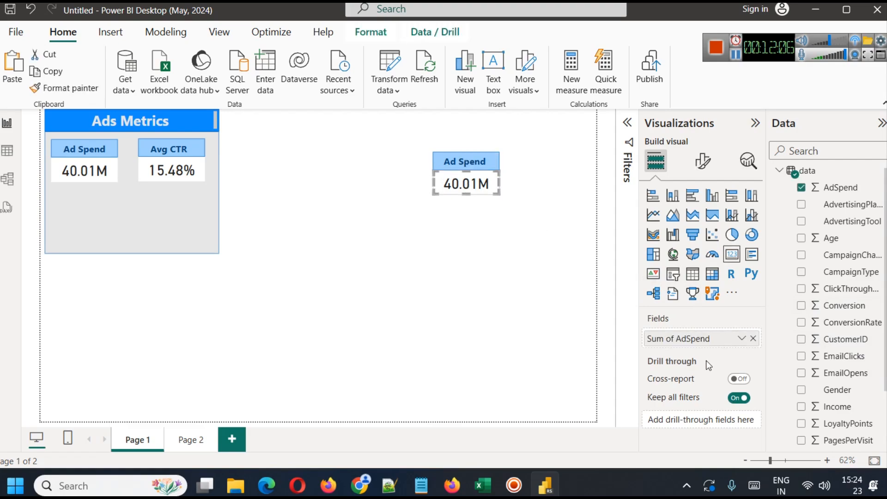
{"action": "left_click", "coordinate": [753, 338]}
{"action": "left_click_drag", "start_coordinate": [853, 324], "coordinate": [693, 344]}
{"action": "left_click", "coordinate": [741, 339]}
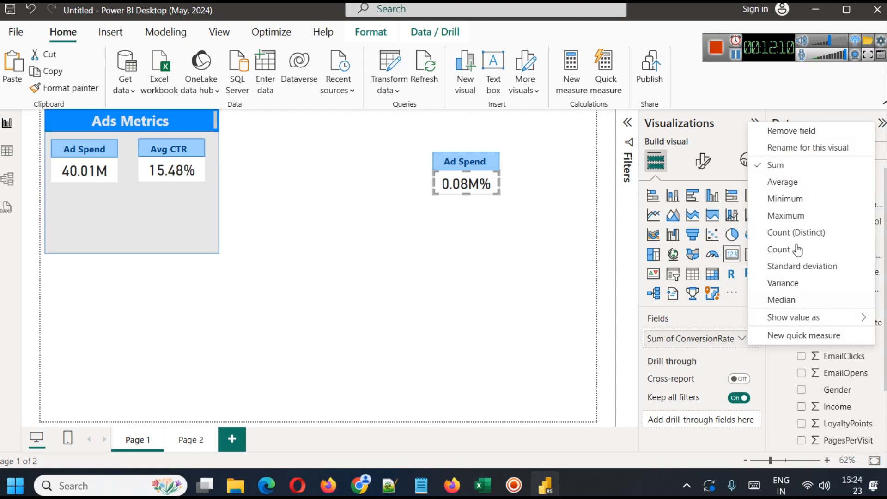
{"action": "left_click", "coordinate": [788, 182]}
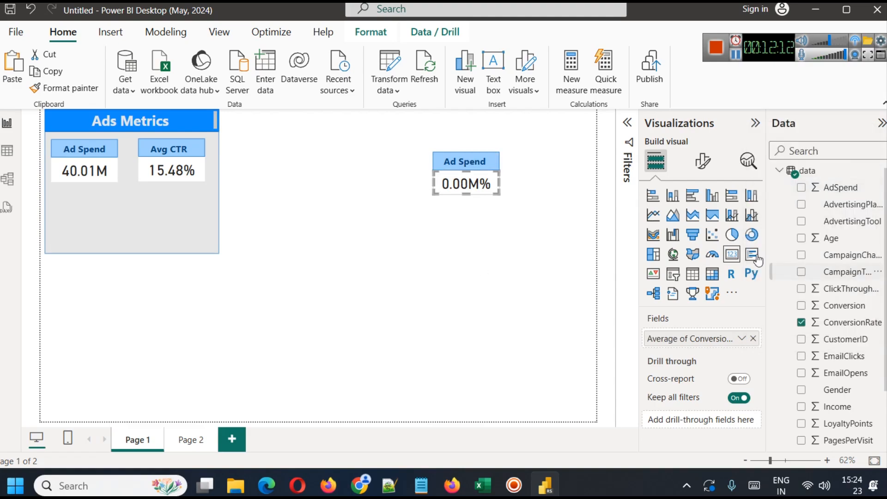
Set the conversion rate card's callout value display units to Auto.
{"action": "left_click", "coordinate": [702, 160]}
{"action": "left_click", "coordinate": [712, 259]}
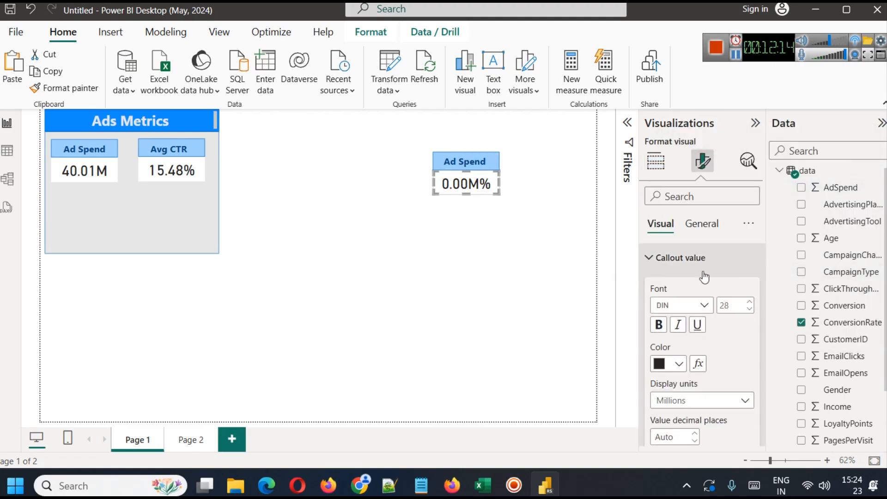
{"action": "left_click", "coordinate": [711, 401]}
{"action": "left_click", "coordinate": [670, 299]}
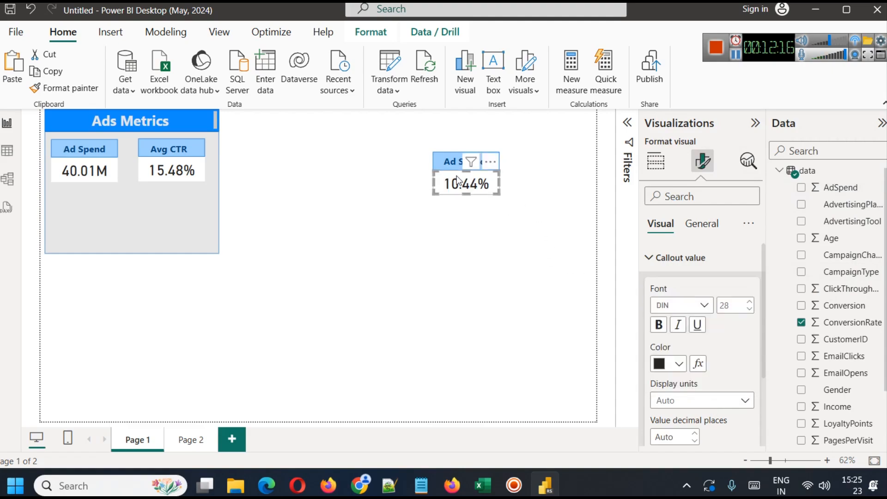
Retitle the header above the conversion rate card as "Avg Conv Rate".
{"action": "triple_click", "coordinate": [452, 161]}
{"action": "type", "text": "a"}
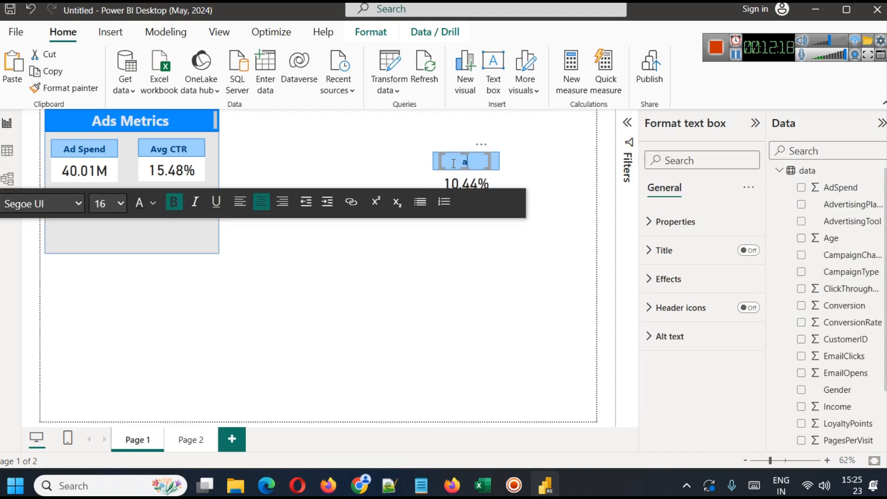
{"action": "key", "text": "BackSpace"}
{"action": "type", "text": "Av"}
{"action": "key", "text": "ctrl+z"}
{"action": "key", "text": "ctrl+z"}
{"action": "key", "text": "BackSpace"}
{"action": "key", "text": "BackSpace"}
{"action": "key", "text": "BackSpace"}
{"action": "key", "text": "BackSpace"}
{"action": "key", "text": "BackSpace"}
{"action": "key", "text": "BackSpace"}
{"action": "type", "text": "vg Conv R"}
{"action": "type", "text": "ate"}
{"action": "left_click", "coordinate": [559, 172]}
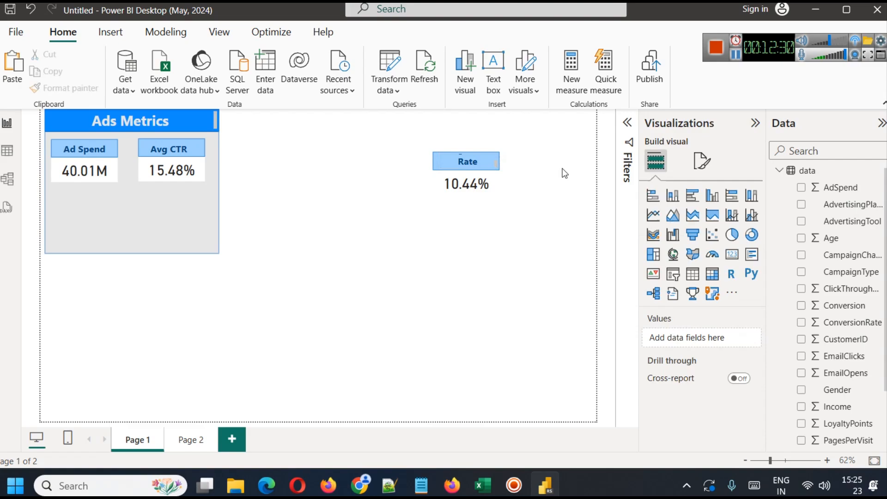
Widen the Avg Conv Rate text box and set its font size to 14 so the title fits on one line.
{"action": "left_click", "coordinate": [472, 160]}
{"action": "left_click_drag", "start_coordinate": [438, 159], "coordinate": [423, 160]}
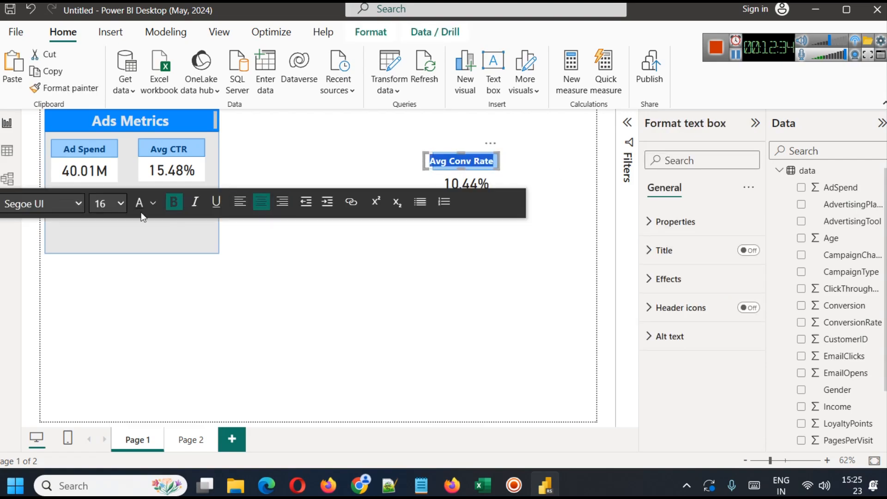
{"action": "left_click", "coordinate": [117, 203]}
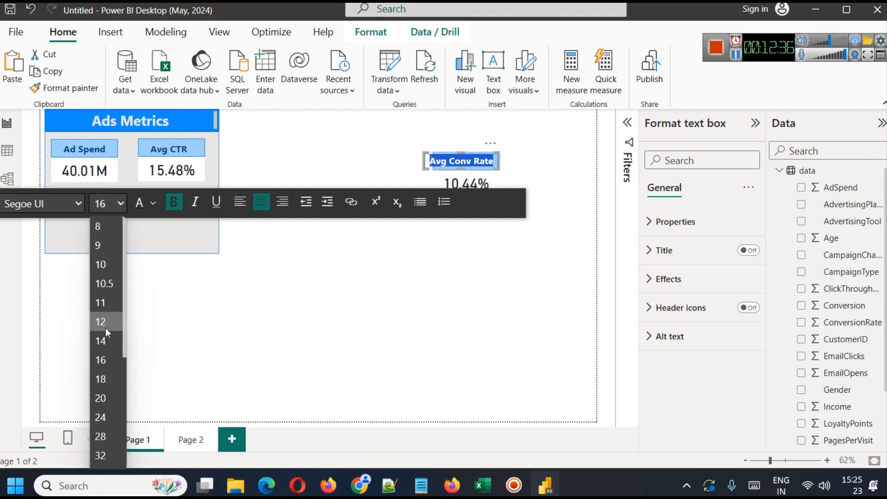
{"action": "left_click", "coordinate": [108, 341]}
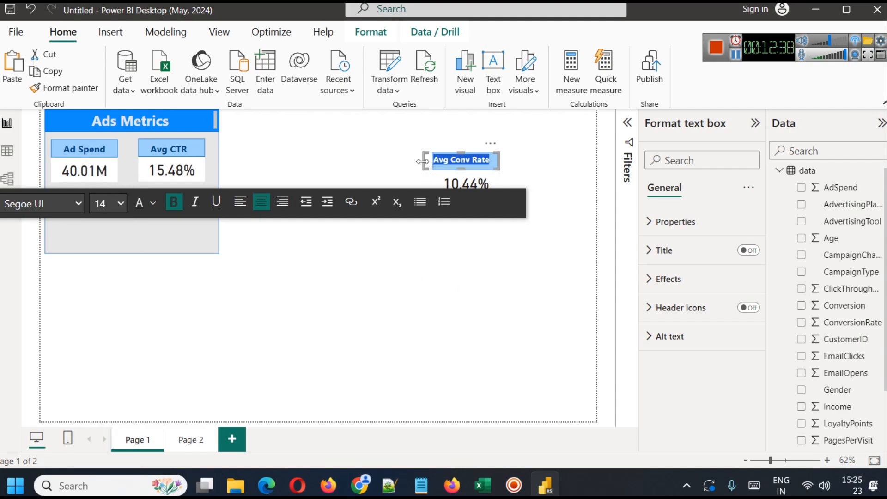
{"action": "left_click", "coordinate": [563, 172]}
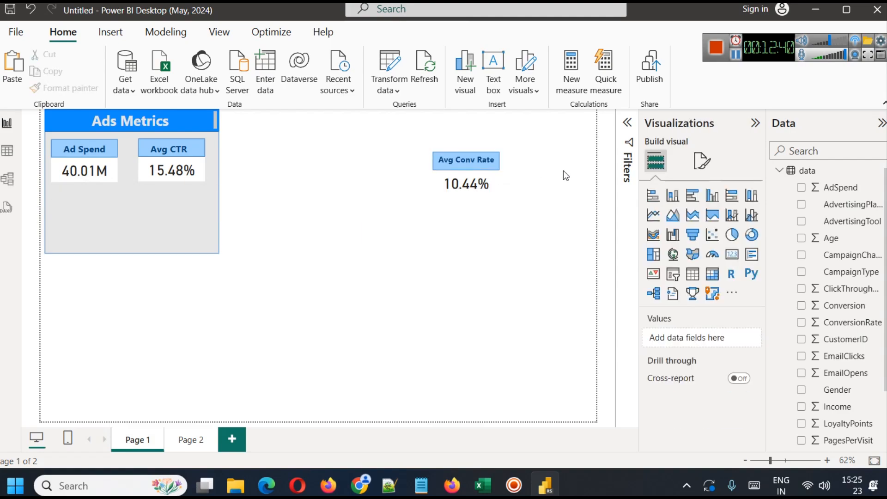
Select the Avg Conv Rate header and card together and move them into the Ads Metrics panel, directly below the Ad Spend card.
{"action": "left_click", "coordinate": [461, 171]}
{"action": "left_click", "coordinate": [517, 236]}
{"action": "left_click", "coordinate": [467, 178]}
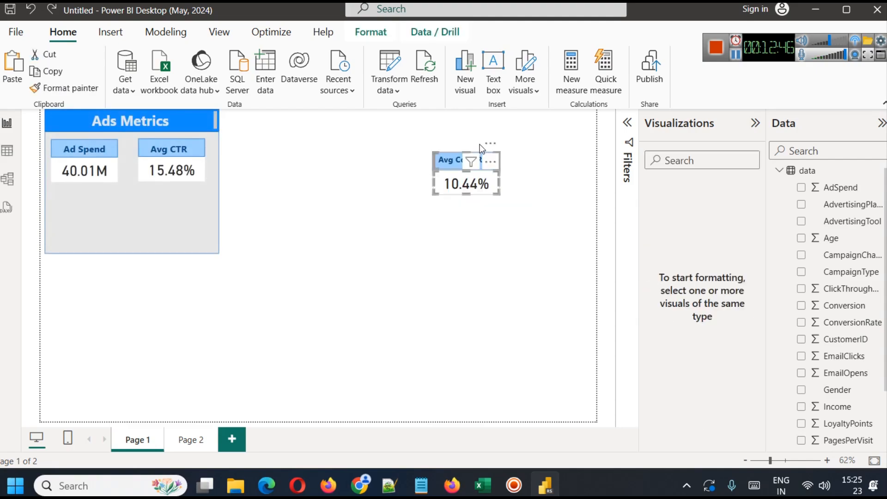
{"action": "left_click", "coordinate": [513, 177]}
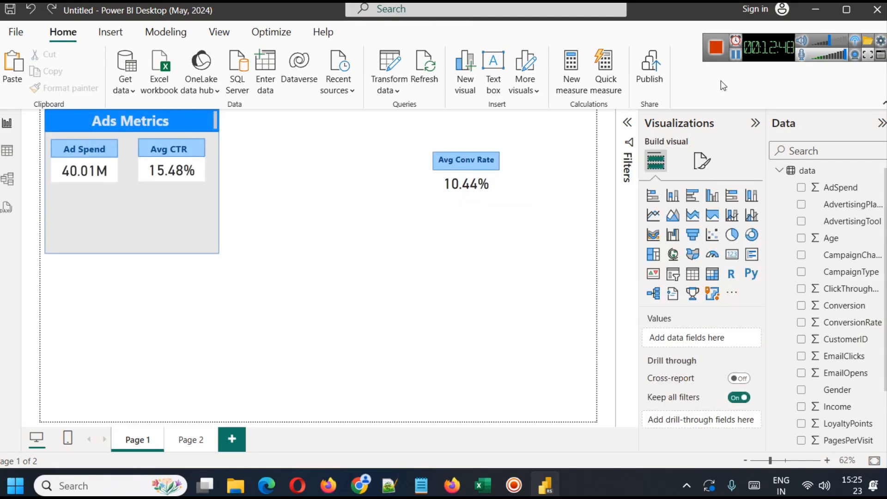
{"action": "left_click_drag", "start_coordinate": [467, 160], "coordinate": [406, 160]}
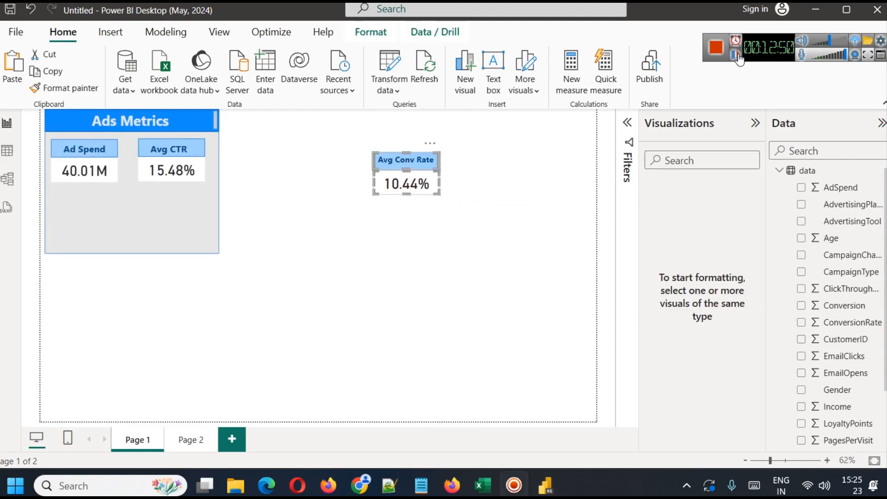
{"action": "left_click", "coordinate": [497, 219]}
{"action": "left_click_drag", "start_coordinate": [489, 234], "coordinate": [286, 133]}
{"action": "key", "text": "Left"}
{"action": "key", "text": "Left"}
{"action": "key", "text": "Left"}
{"action": "key", "text": "Left"}
{"action": "key", "text": "Left"}
{"action": "key", "text": "Left"}
{"action": "key", "text": "Left"}
{"action": "key", "text": "Left"}
{"action": "key", "text": "Left"}
{"action": "key", "text": "Left"}
{"action": "key", "text": "Left"}
{"action": "key", "text": "Left"}
{"action": "key", "text": "Left"}
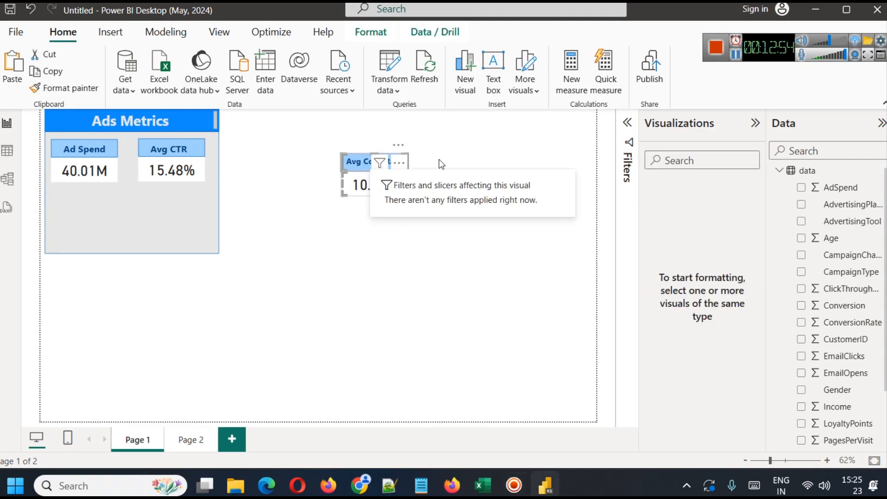
{"action": "key", "text": "Left"}
{"action": "key", "text": "Left"}
{"action": "key", "text": "Left"}
{"action": "key", "text": "Left"}
{"action": "key", "text": "Left"}
{"action": "key", "text": "Left"}
{"action": "key", "text": "Left"}
{"action": "key", "text": "Left"}
{"action": "key", "text": "Left"}
{"action": "key", "text": "Left"}
{"action": "key", "text": "Left"}
{"action": "key", "text": "Left"}
{"action": "key", "text": "Left"}
{"action": "key", "text": "Left"}
{"action": "key", "text": "Left"}
{"action": "key", "text": "Left"}
{"action": "key", "text": "Left"}
{"action": "key", "text": "Left"}
{"action": "key", "text": "Left"}
{"action": "key", "text": "Left"}
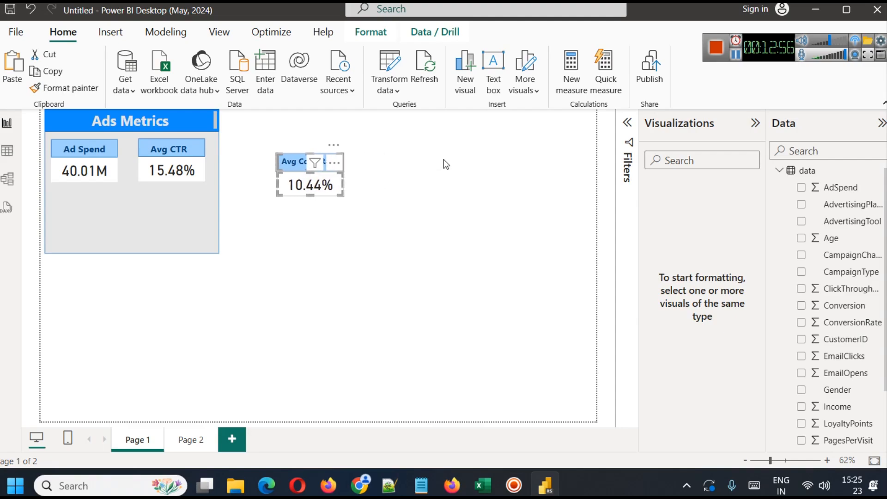
{"action": "key", "text": "Left"}
{"action": "key", "text": "Left"}
{"action": "key", "text": "Left"}
{"action": "key", "text": "Left"}
{"action": "key", "text": "Left"}
{"action": "key", "text": "Left"}
{"action": "key", "text": "Left"}
{"action": "key", "text": "Left"}
{"action": "key", "text": "Left"}
{"action": "key", "text": "Left"}
{"action": "key", "text": "Left"}
{"action": "key", "text": "Left"}
{"action": "key", "text": "Left"}
{"action": "key", "text": "Left"}
{"action": "key", "text": "Left"}
{"action": "key", "text": "Left"}
{"action": "key", "text": "Left"}
{"action": "key", "text": "Left"}
{"action": "key", "text": "Left"}
{"action": "key", "text": "Left"}
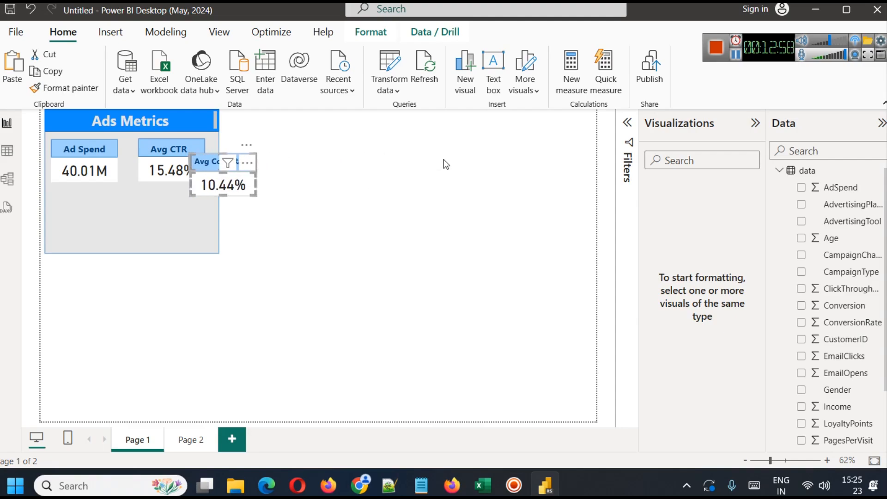
{"action": "key", "text": "Left"}
{"action": "key", "text": "Left"}
{"action": "key", "text": "Left"}
{"action": "key", "text": "Left"}
{"action": "key", "text": "Left"}
{"action": "key", "text": "Left"}
{"action": "key", "text": "Left"}
{"action": "key", "text": "Left"}
{"action": "key", "text": "Left"}
{"action": "key", "text": "Left"}
{"action": "key", "text": "Left"}
{"action": "key", "text": "Left"}
{"action": "key", "text": "Left"}
{"action": "key", "text": "Left"}
{"action": "key", "text": "Left"}
{"action": "key", "text": "Left"}
{"action": "key", "text": "Left"}
{"action": "key", "text": "Left"}
{"action": "key", "text": "Left"}
{"action": "key", "text": "Left"}
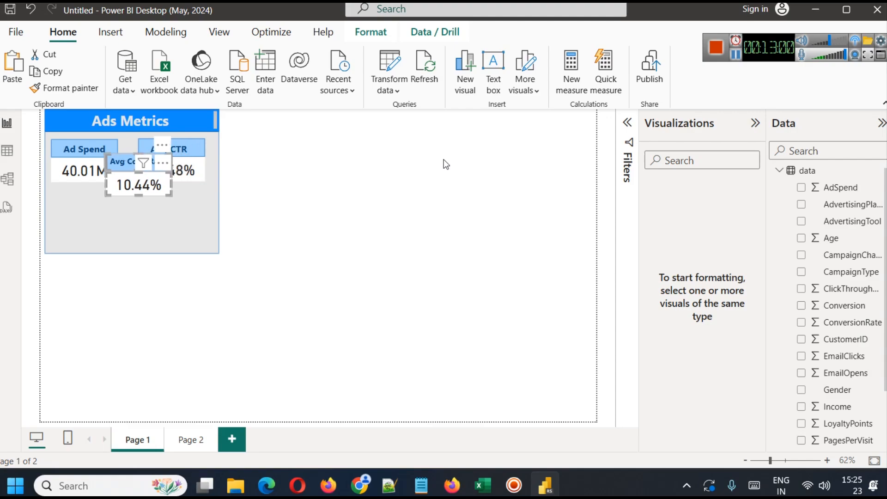
{"action": "key", "text": "Left"}
{"action": "key", "text": "Left"}
{"action": "key", "text": "Left"}
{"action": "key", "text": "Down"}
{"action": "key", "text": "Down"}
{"action": "key", "text": "Down"}
{"action": "key", "text": "Down"}
{"action": "key", "text": "Down"}
{"action": "key", "text": "Down"}
{"action": "key", "text": "Down"}
{"action": "key", "text": "Down"}
{"action": "key", "text": "Down"}
{"action": "key", "text": "Down"}
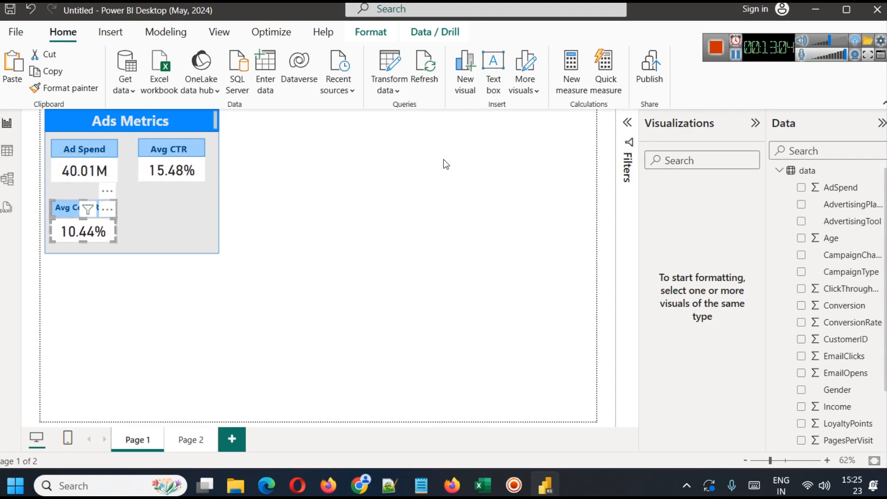
{"action": "left_click", "coordinate": [284, 189]}
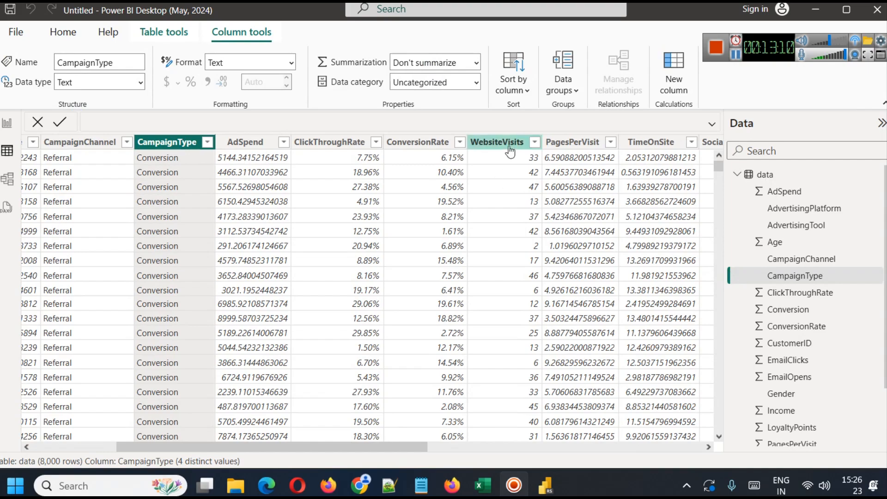
Return to the report page and add a copy of the Ad Spend header and card directly below the Avg CTR card.
{"action": "left_click", "coordinate": [7, 122]}
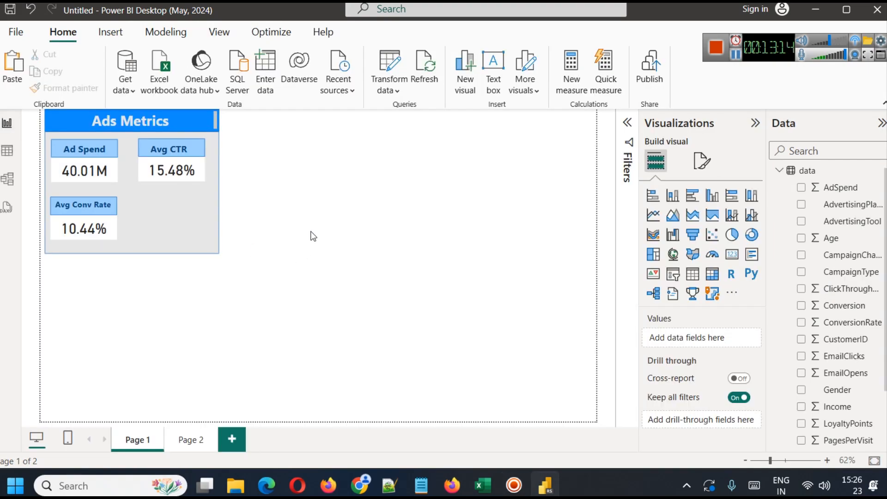
{"action": "key", "text": "ctrl+v"}
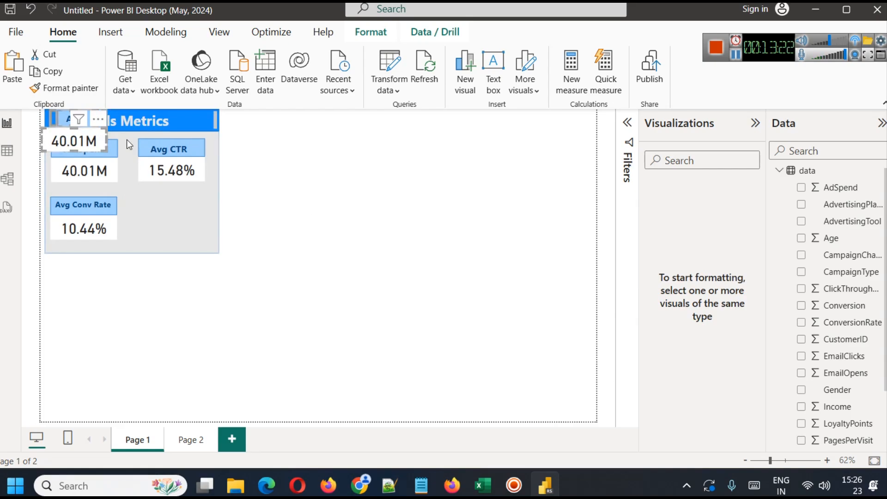
{"action": "key", "text": "ctrl+z"}
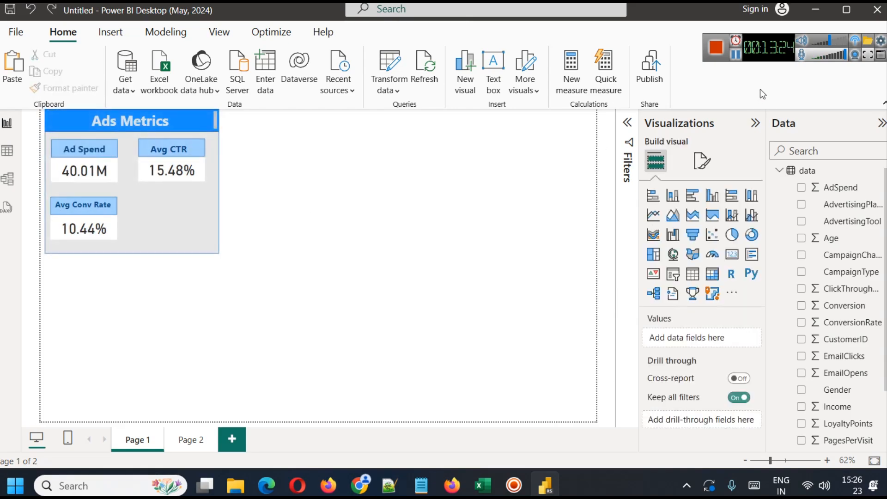
{"action": "left_click", "coordinate": [736, 56]}
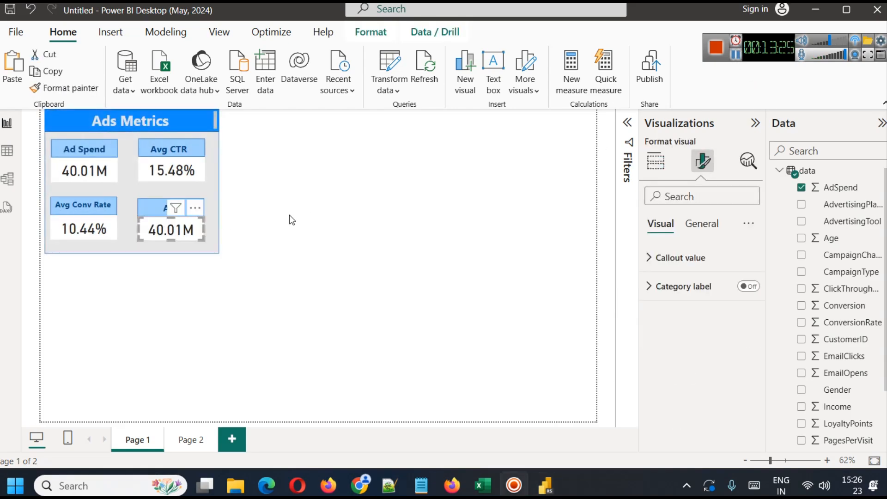
{"action": "left_click", "coordinate": [304, 213]}
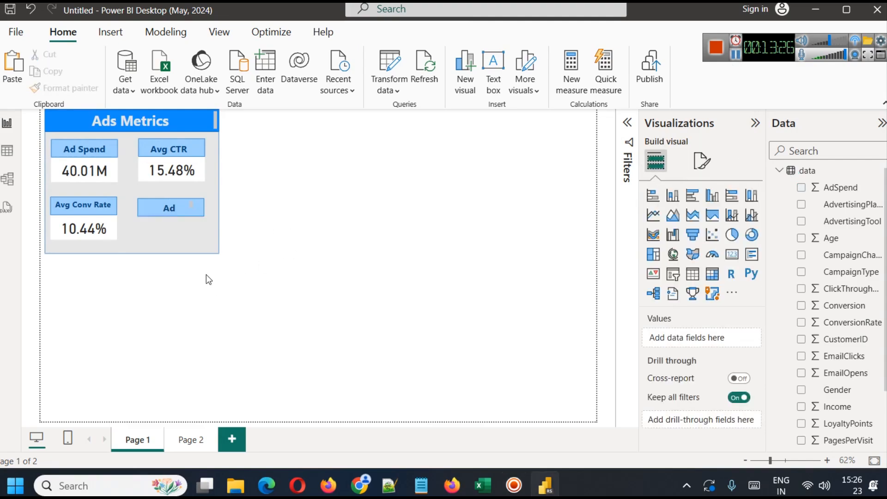
Send the grey background shape of the Ads Metrics panel to the back so it sits behind all the cards.
{"action": "left_click", "coordinate": [146, 228]}
{"action": "left_click", "coordinate": [348, 195]}
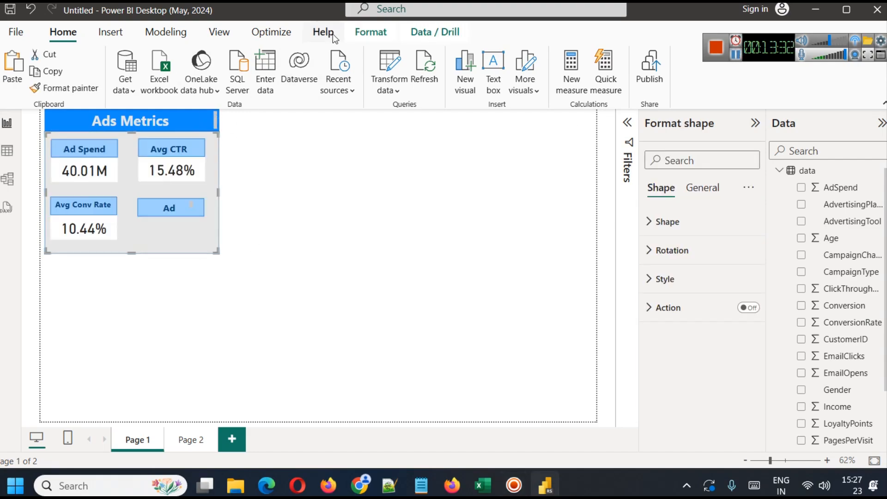
{"action": "left_click", "coordinate": [371, 32]}
{"action": "left_click", "coordinate": [233, 92]}
{"action": "left_click", "coordinate": [250, 135]}
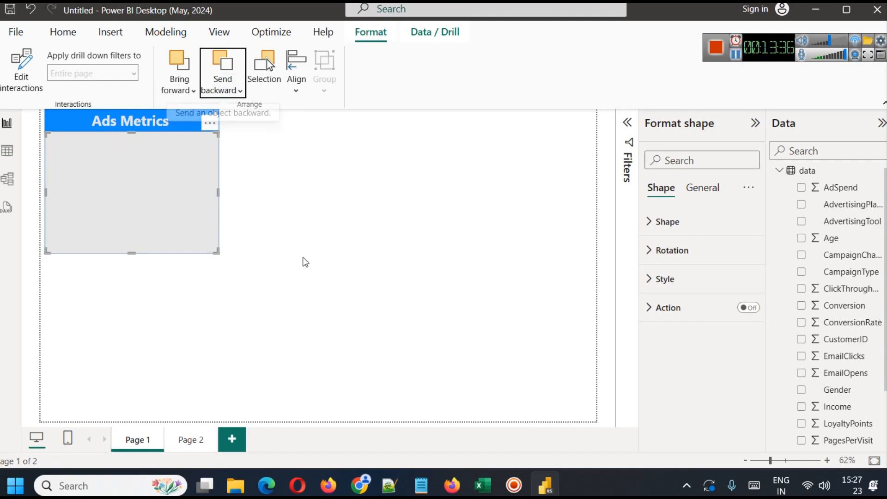
{"action": "left_click", "coordinate": [295, 342]}
Retitle the header of the copied card below Avg CTR as "Visitors".
{"action": "double_click", "coordinate": [164, 212]}
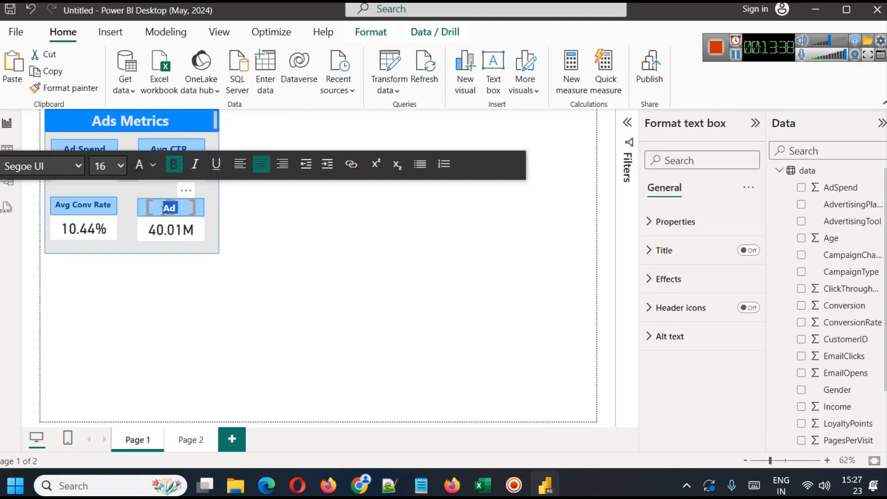
{"action": "type", "text": "Website"}
{"action": "double_click", "coordinate": [162, 211]}
{"action": "type", "text": "Visitors"}
{"action": "key", "text": "Return"}
{"action": "key", "text": "BackSpace"}
{"action": "left_click", "coordinate": [295, 252]}
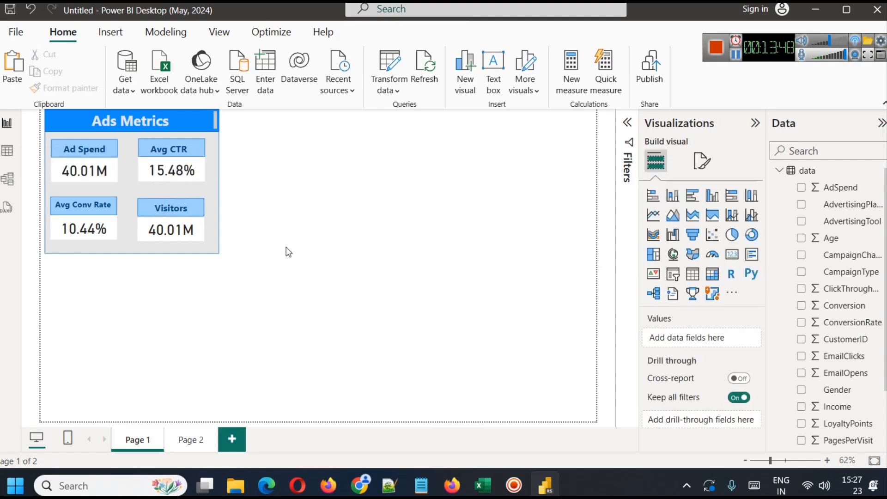
Replace the Visitors card's AdSpend field with the sum of WebsiteVisits.
{"action": "left_click", "coordinate": [157, 232]}
{"action": "left_click", "coordinate": [752, 337]}
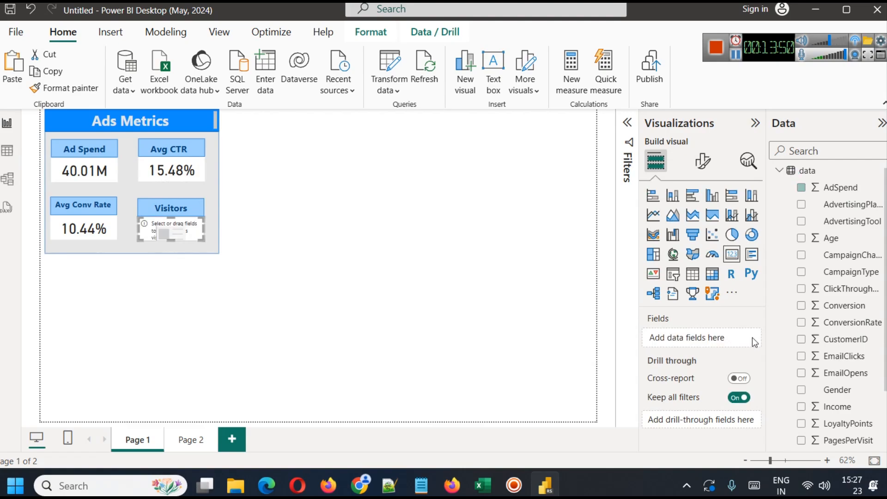
{"action": "scroll", "coordinate": [875, 393], "scroll_direction": "down", "scroll_amount": 3}
{"action": "left_click_drag", "start_coordinate": [849, 436], "coordinate": [684, 338]}
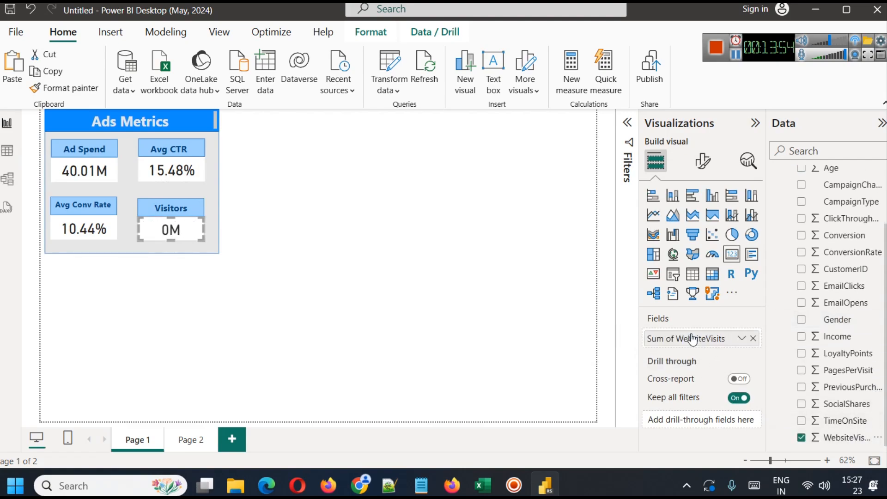
{"action": "left_click", "coordinate": [742, 339]}
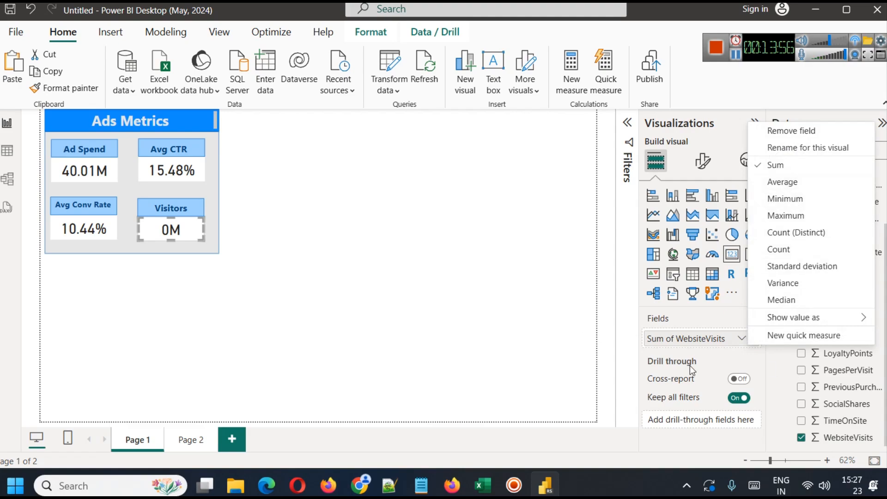
Set the Visitors card's callout value display units to Thousands.
{"action": "left_click", "coordinate": [701, 160]}
{"action": "left_click", "coordinate": [679, 258]}
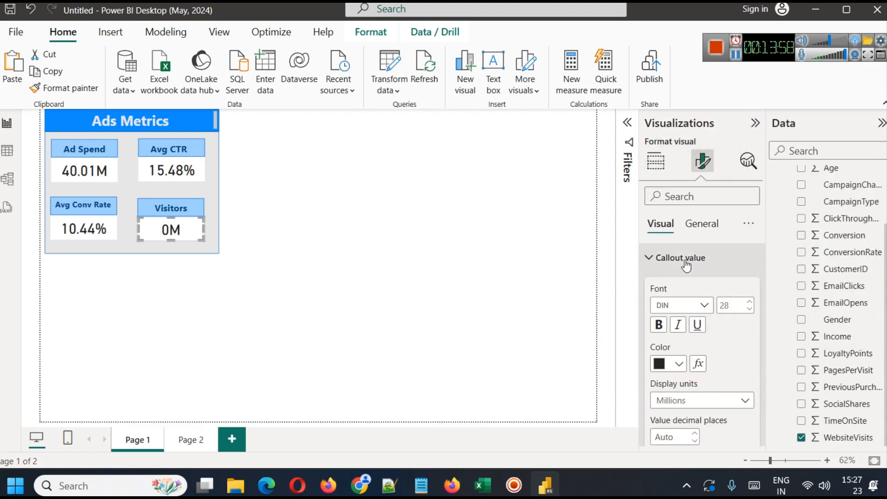
{"action": "left_click", "coordinate": [718, 399]}
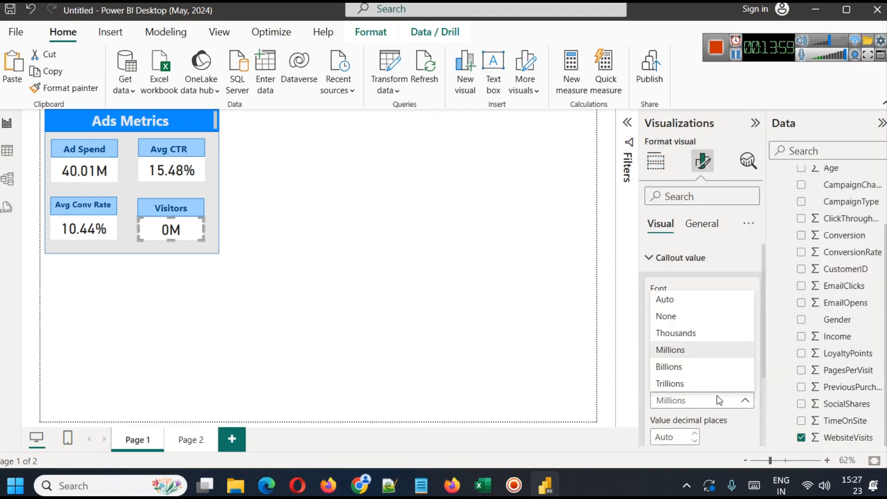
{"action": "left_click", "coordinate": [684, 340]}
{"action": "left_click", "coordinate": [334, 252]}
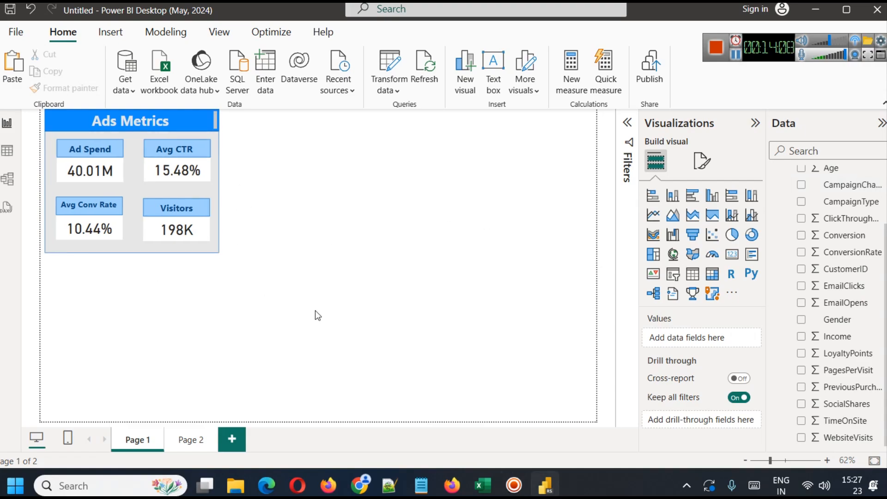
Move the grey panel background aside, shift all four metric headers and cards slightly left together, and put the background back behind them.
{"action": "left_click_drag", "start_coordinate": [135, 248], "coordinate": [357, 371]}
{"action": "left_click_drag", "start_coordinate": [231, 261], "coordinate": [51, 134]}
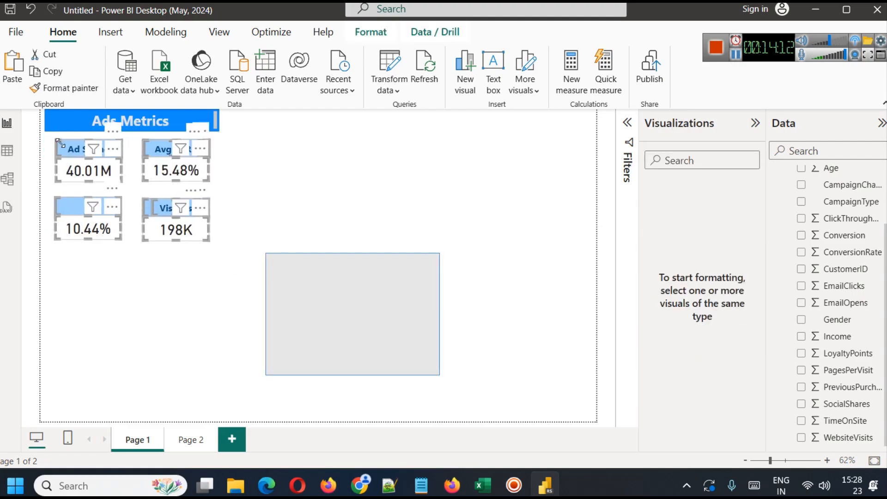
{"action": "left_click", "coordinate": [382, 177]}
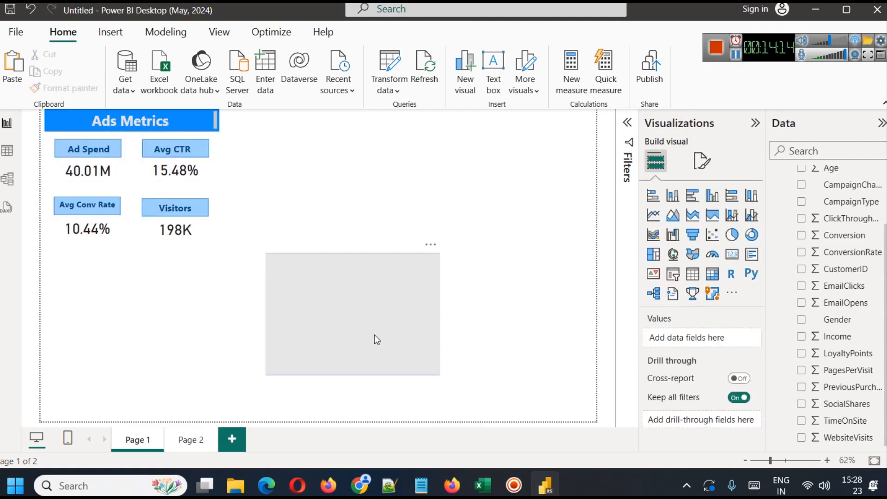
{"action": "left_click_drag", "start_coordinate": [374, 340], "coordinate": [154, 215]}
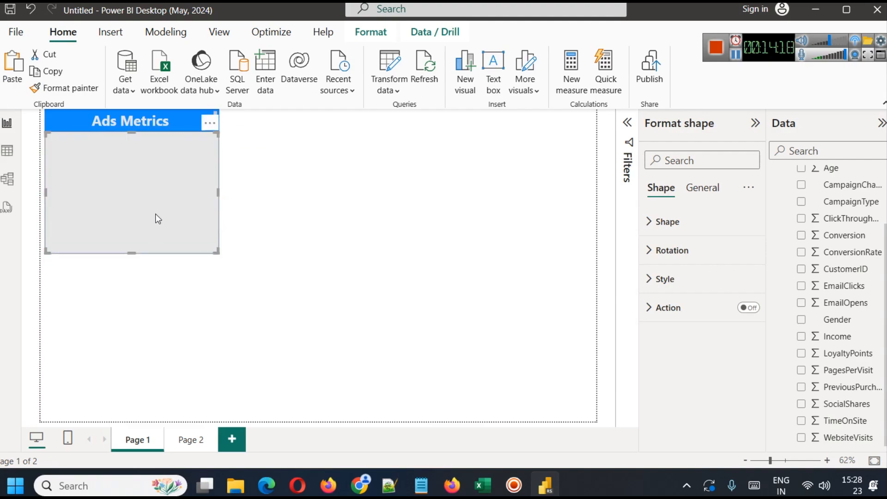
{"action": "left_click", "coordinate": [330, 243]}
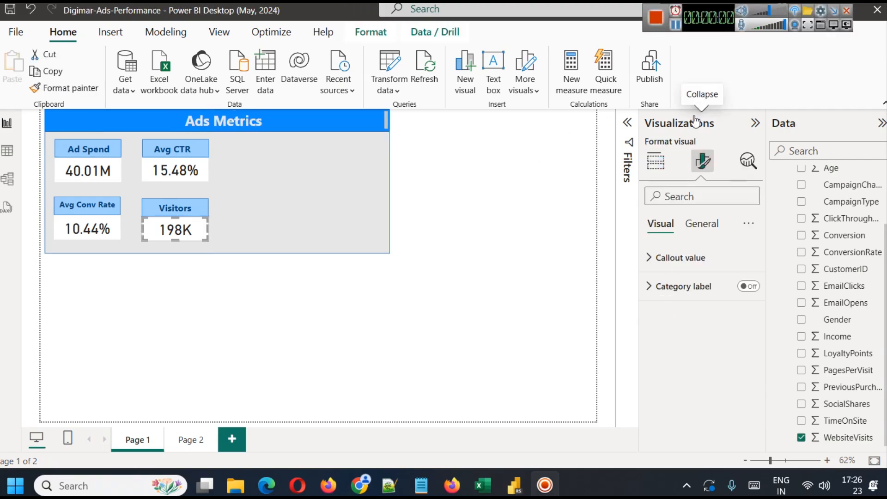
{"action": "left_click", "coordinate": [406, 278]}
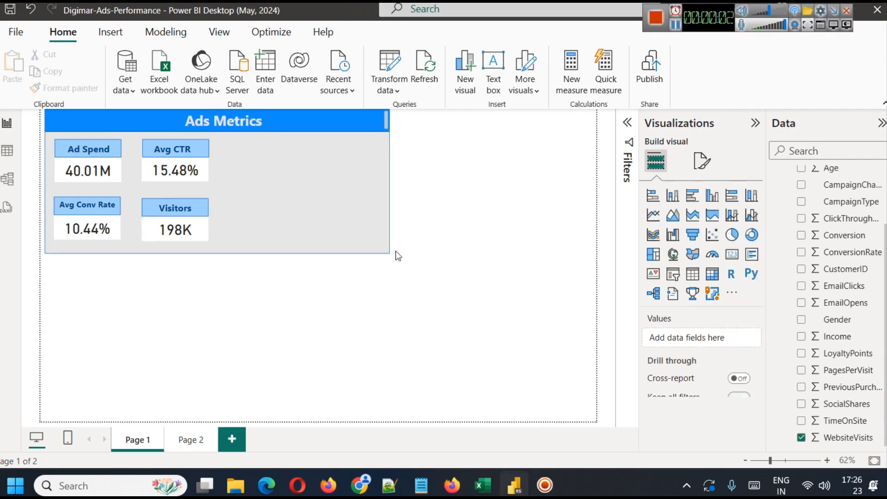
{"action": "left_click", "coordinate": [342, 172]}
{"action": "left_click", "coordinate": [456, 209]}
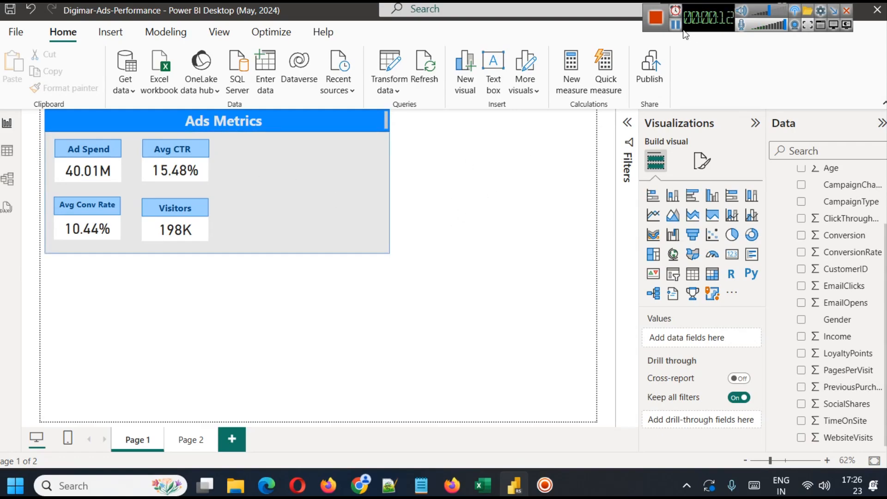
Duplicate the Visitors header and card together and place the copy beside the original in the panel's second row.
{"action": "left_click", "coordinate": [175, 215]}
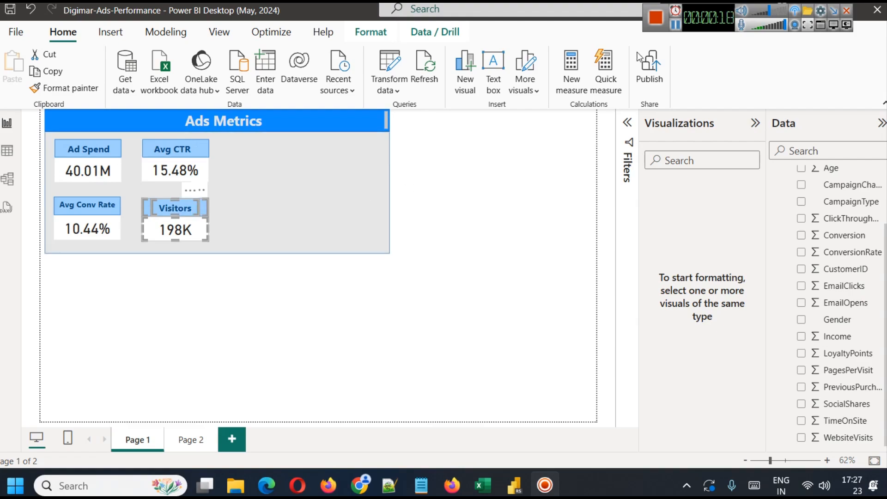
{"action": "key", "text": "ctrl+c"}
{"action": "key", "text": "ctrl+v"}
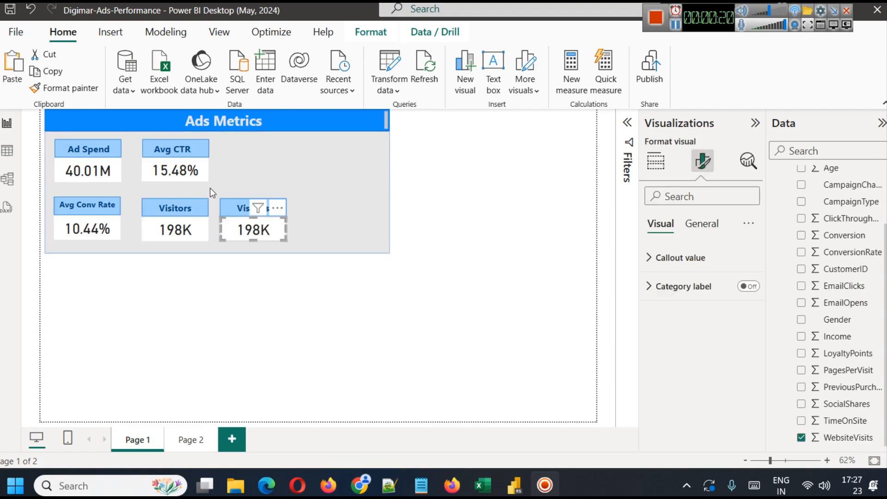
{"action": "left_click", "coordinate": [270, 295]}
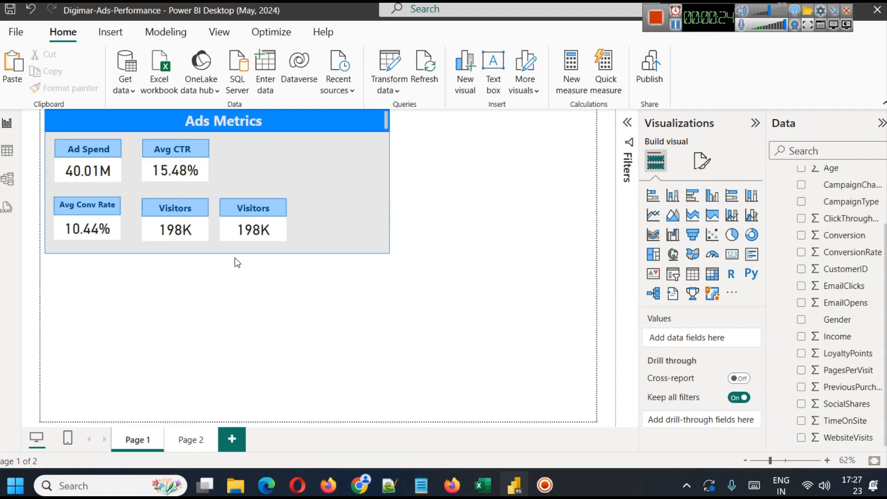
Paste two more copies of the Visitors header and card and place them side by side after Avg CTR in the first row.
{"action": "left_click", "coordinate": [164, 238]}
{"action": "left_click_drag", "start_coordinate": [160, 236], "coordinate": [235, 172]}
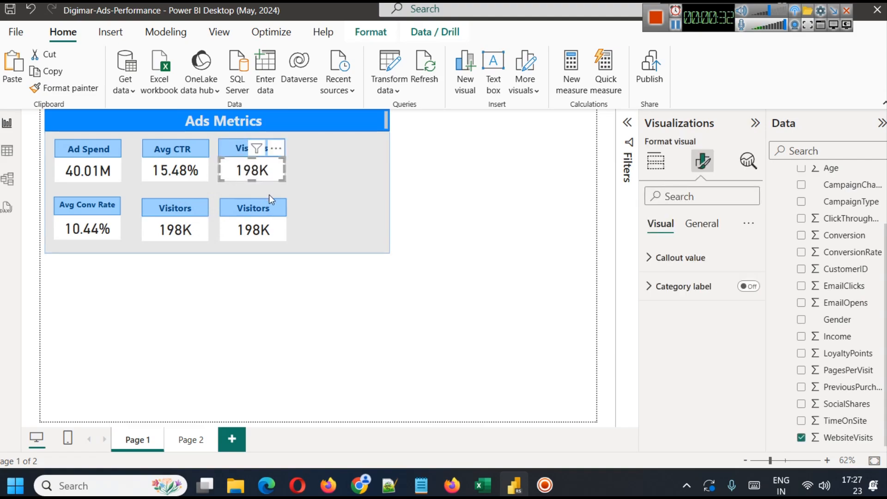
{"action": "key", "text": "ctrl+v"}
{"action": "left_click_drag", "start_coordinate": [160, 235], "coordinate": [310, 171]}
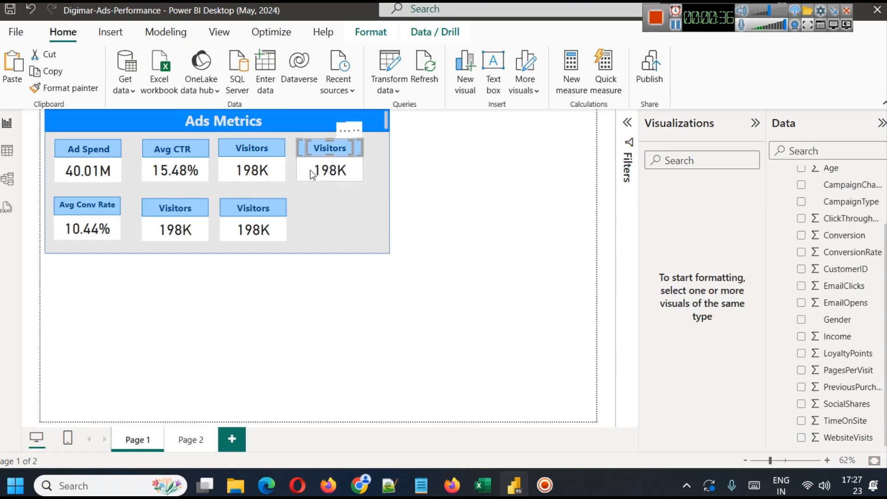
{"action": "left_click", "coordinate": [309, 170]}
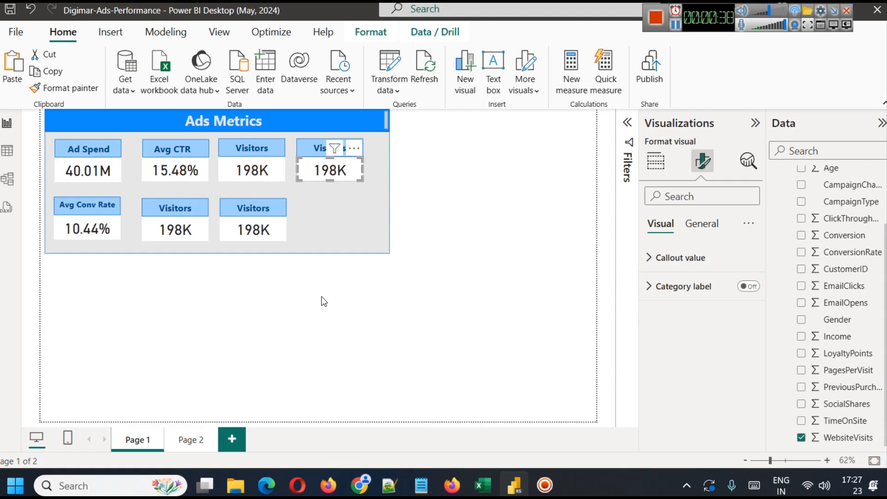
Paste another copy of the Visitors header and card at the end of the second row, beneath the last first-row card.
{"action": "left_click", "coordinate": [179, 240]}
{"action": "left_click_drag", "start_coordinate": [159, 239], "coordinate": [309, 233]}
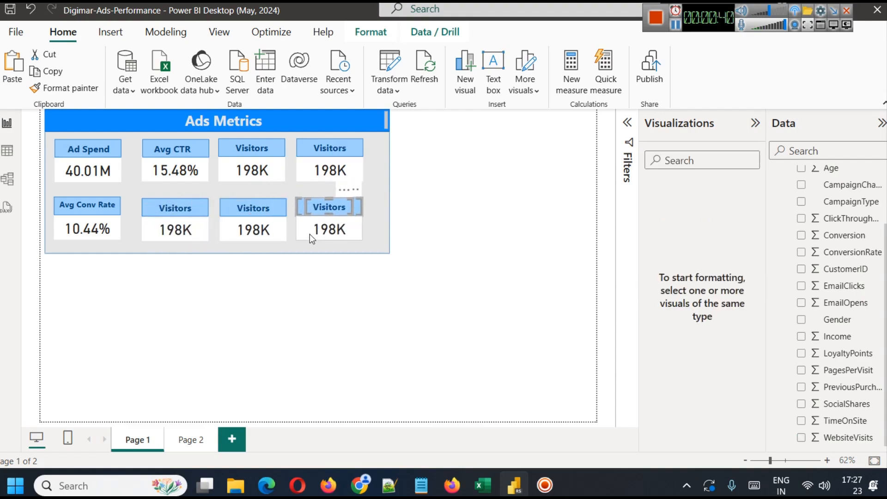
{"action": "left_click", "coordinate": [312, 234]}
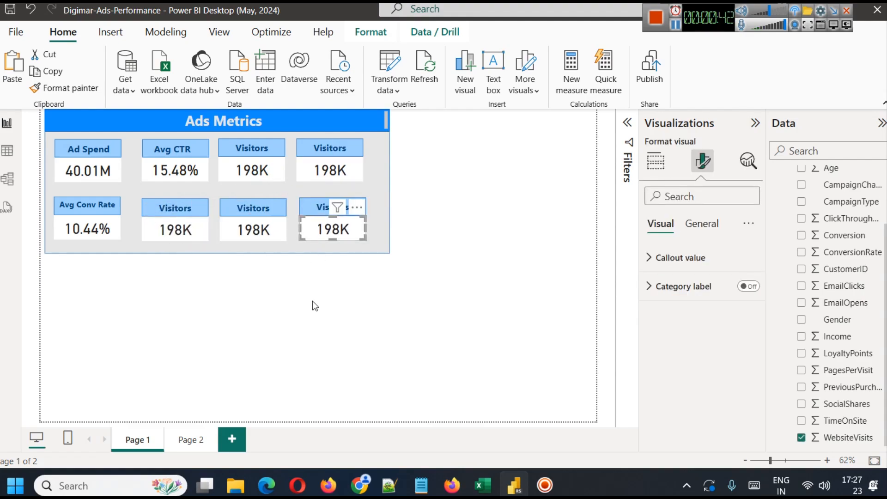
{"action": "left_click", "coordinate": [315, 306]}
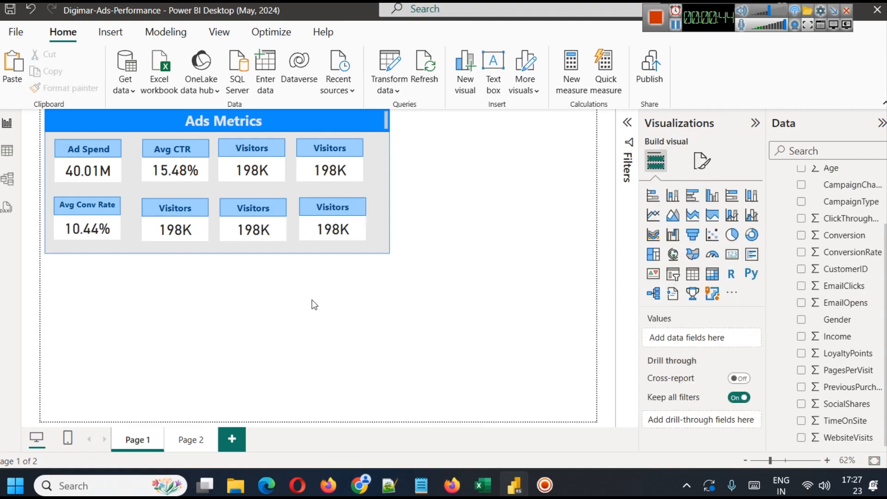
Select the last second-row Visitors header and card together and nudge them slightly left to align with the pair above.
{"action": "left_click", "coordinate": [302, 229]}
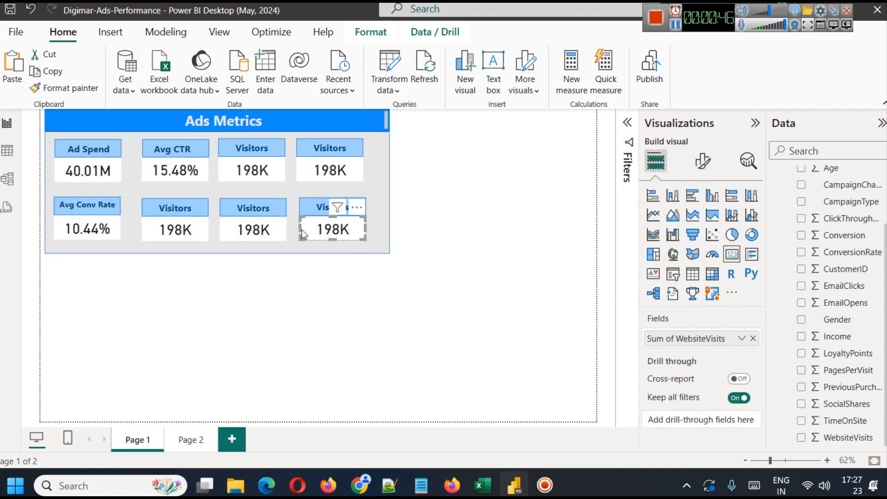
{"action": "left_click", "coordinate": [323, 208]}
{"action": "left_click", "coordinate": [322, 208]}
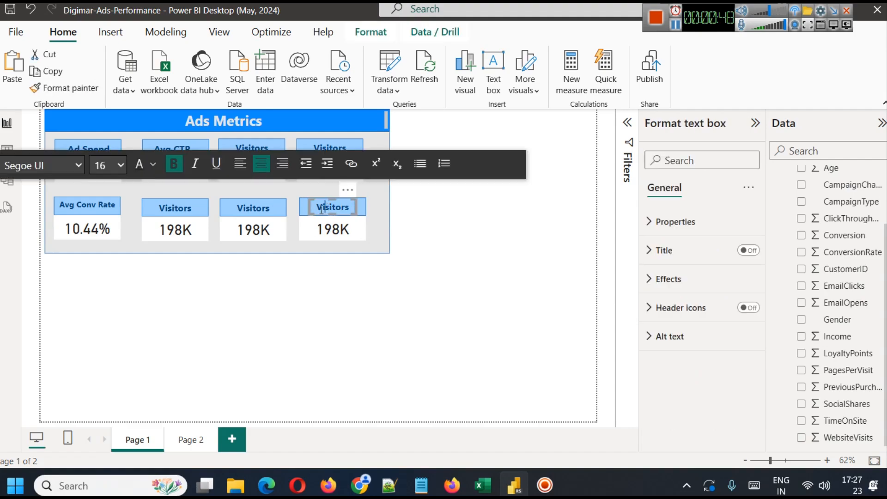
{"action": "left_click", "coordinate": [301, 228], "text": "ctrl"}
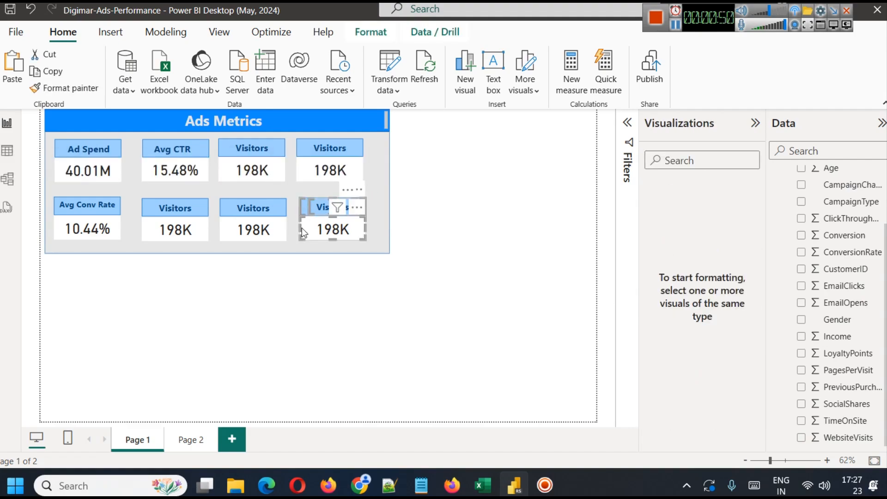
{"action": "key", "text": "Left"}
{"action": "key", "text": "Left"}
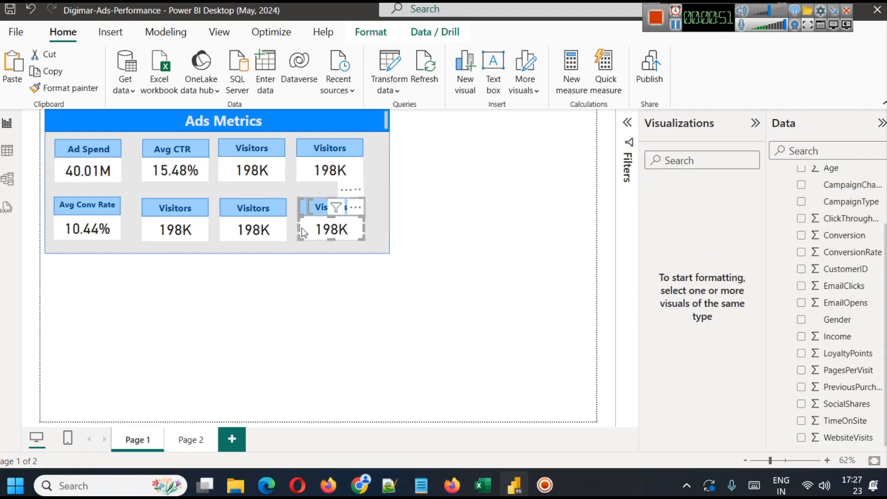
{"action": "left_click", "coordinate": [412, 398]}
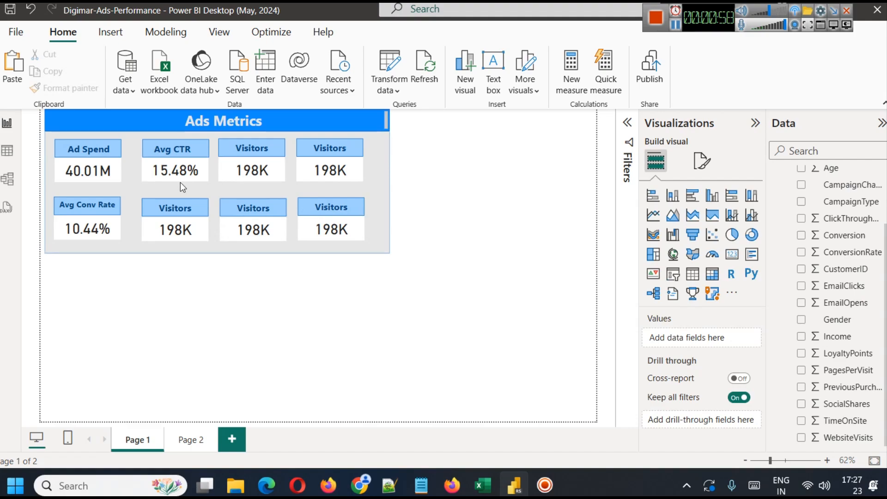
Replace WebsiteVisits with the average of PagesPerVisit in the last first-row Visitors card, checking the column in the data table.
{"action": "left_click", "coordinate": [321, 167]}
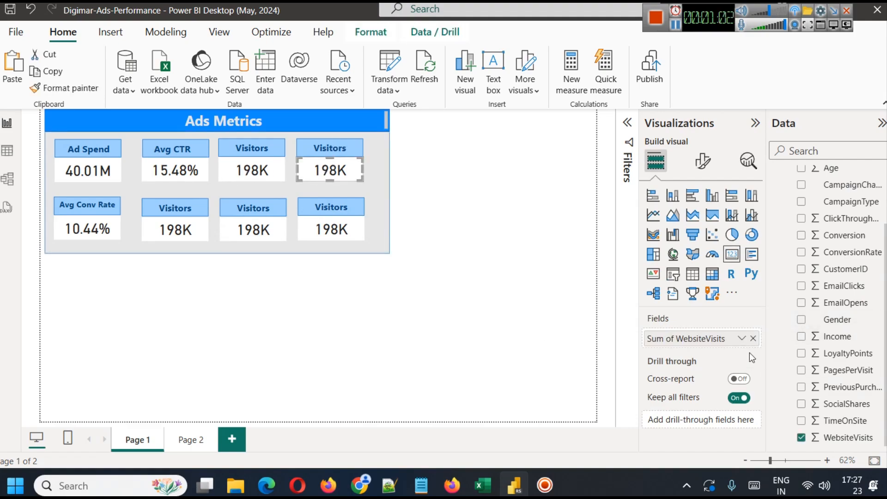
{"action": "left_click", "coordinate": [752, 338]}
{"action": "left_click", "coordinate": [7, 150]}
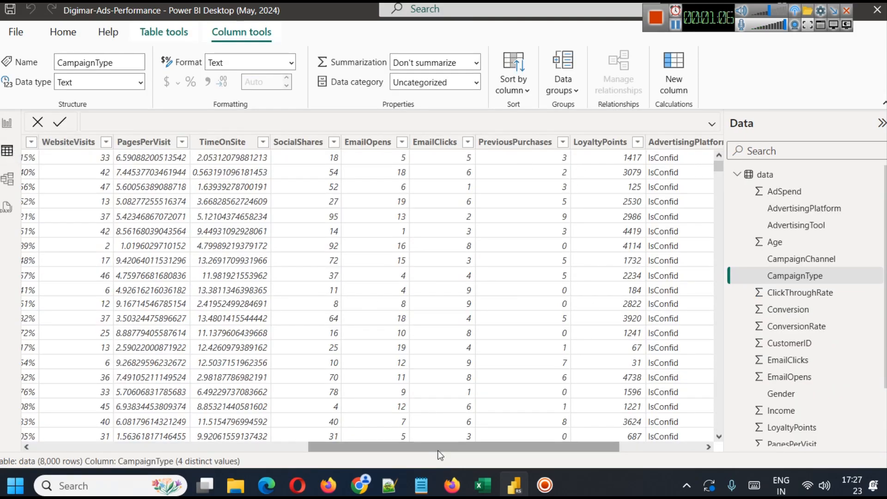
{"action": "left_click_drag", "start_coordinate": [436, 447], "coordinate": [328, 481]}
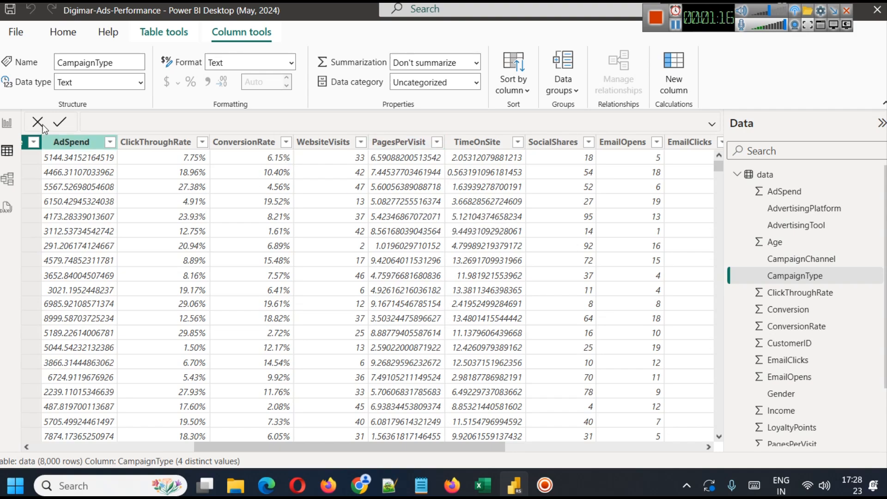
{"action": "left_click", "coordinate": [6, 122]}
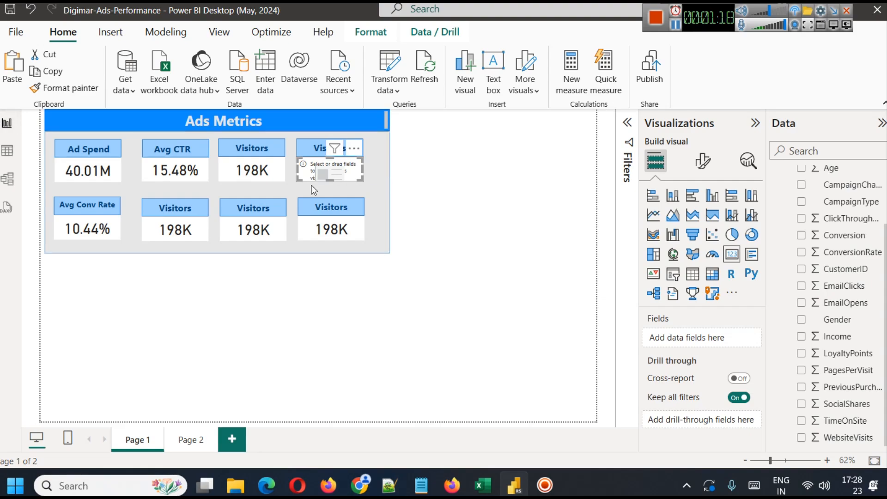
{"action": "left_click_drag", "start_coordinate": [844, 372], "coordinate": [699, 340]}
{"action": "left_click", "coordinate": [739, 339]}
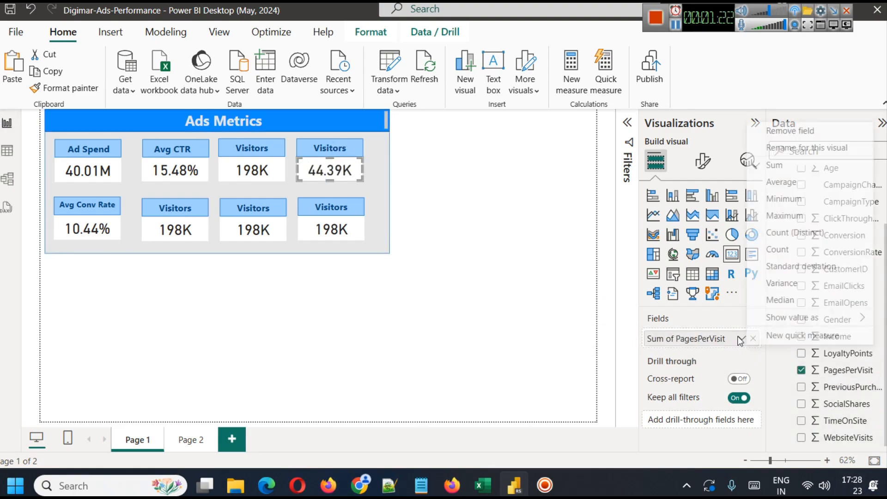
{"action": "left_click", "coordinate": [781, 183]}
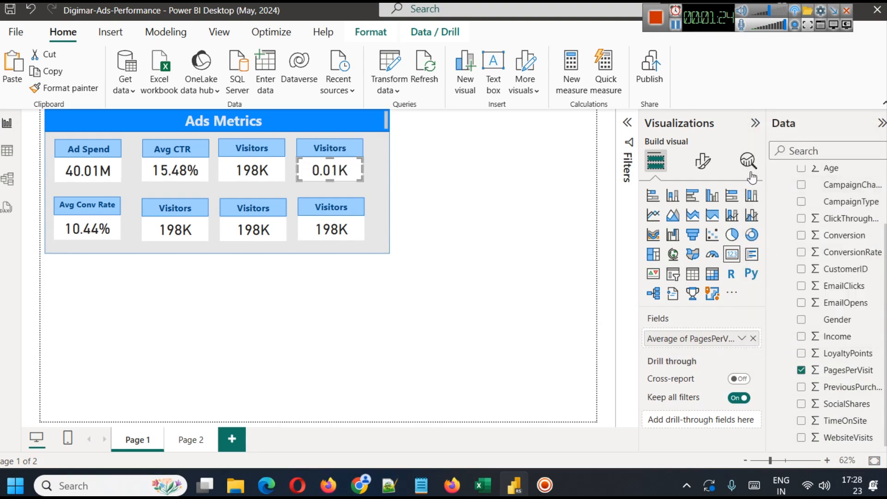
Set the callout value's display units to None for the average PagesPerVisit card.
{"action": "left_click", "coordinate": [702, 161]}
{"action": "left_click", "coordinate": [701, 223]}
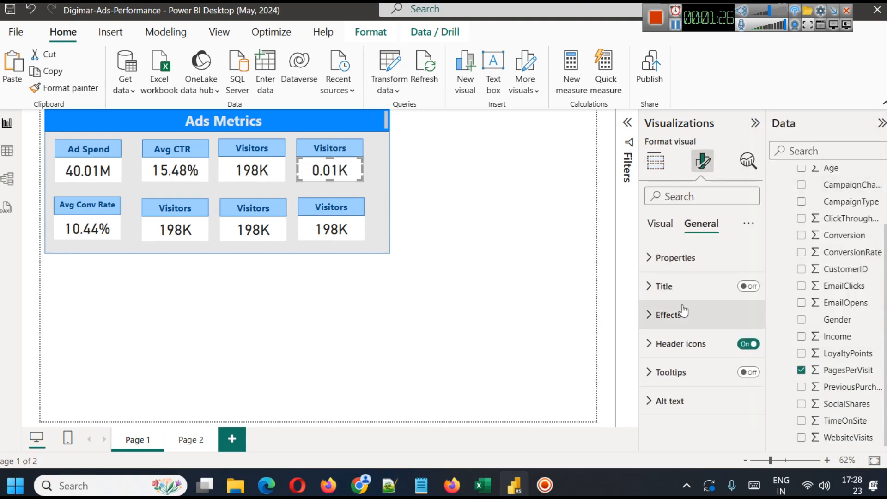
{"action": "left_click", "coordinate": [661, 224]}
{"action": "left_click", "coordinate": [677, 257]}
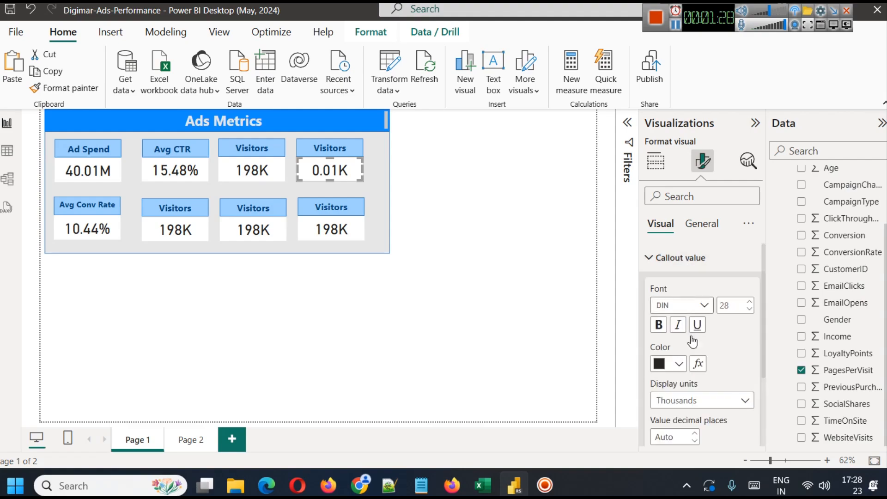
{"action": "left_click", "coordinate": [711, 401]}
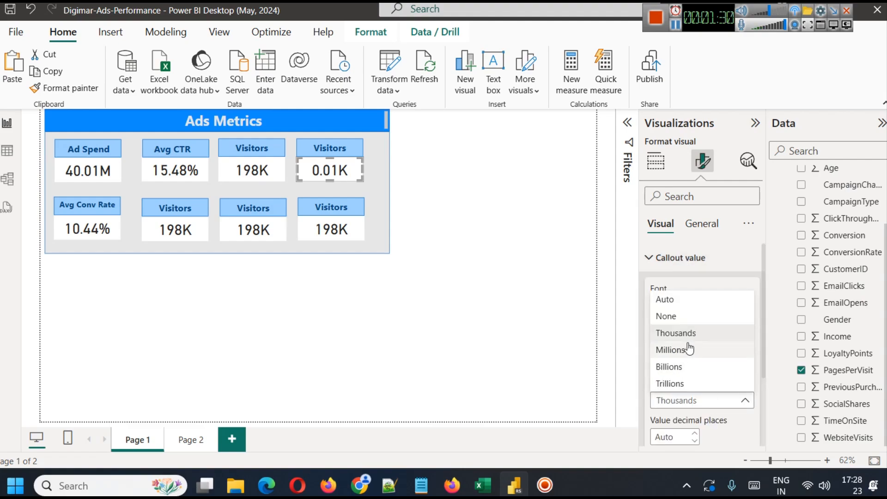
{"action": "left_click", "coordinate": [668, 316]}
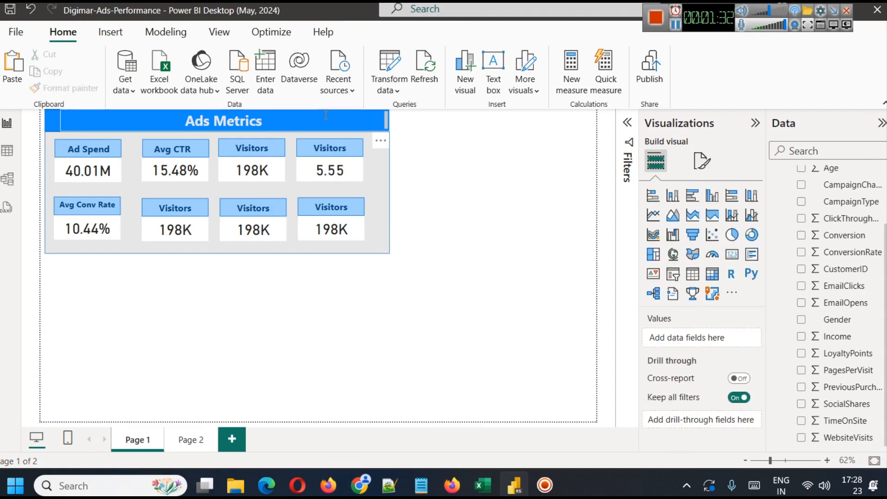
Retitle the header above the average PagesPerVisit card as "Pages / Visit".
{"action": "left_click", "coordinate": [323, 147]}
{"action": "double_click", "coordinate": [323, 146]}
{"action": "type", "text": "Pages /"}
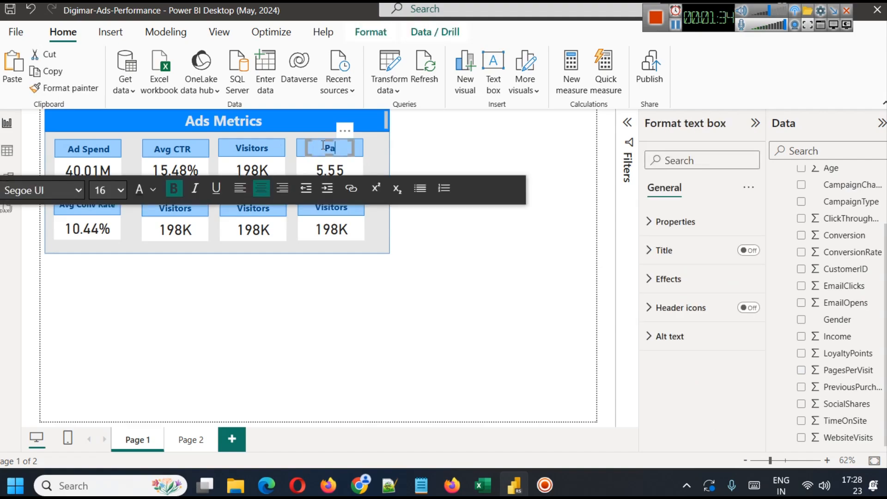
{"action": "key", "text": "BackSpace"}
{"action": "key", "text": "BackSpace"}
{"action": "key", "text": "BackSpace"}
{"action": "key", "text": "BackSpace"}
{"action": "key", "text": "BackSpace"}
{"action": "key", "text": "BackSpace"}
{"action": "key", "text": "BackSpace"}
{"action": "key", "text": "BackSpace"}
{"action": "type", "text": "Pages / Visit"}
Widen the "Pages / Visit" header text box on both sides so its text fits on one line.
{"action": "left_click_drag", "start_coordinate": [305, 148], "coordinate": [297, 148]}
{"action": "left_click", "coordinate": [355, 147]}
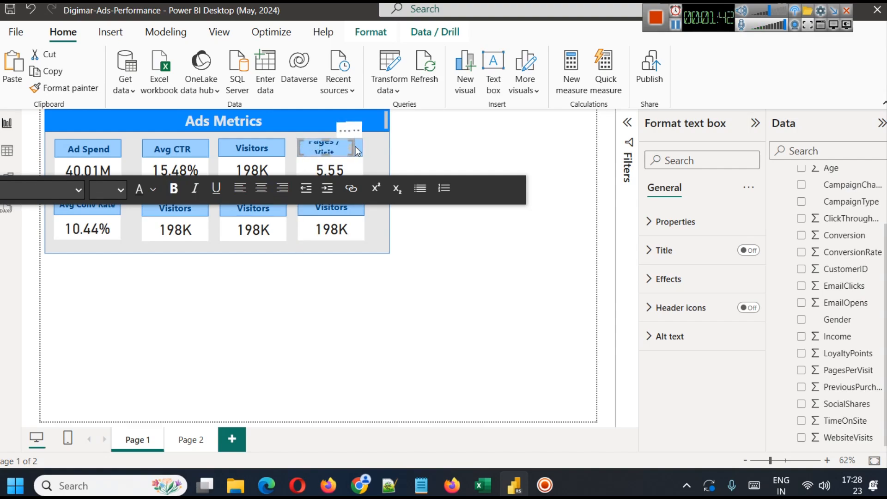
{"action": "left_click", "coordinate": [352, 146]}
{"action": "left_click", "coordinate": [397, 163]}
{"action": "left_click", "coordinate": [351, 147]}
{"action": "left_click_drag", "start_coordinate": [354, 146], "coordinate": [361, 145]}
{"action": "left_click", "coordinate": [472, 290]}
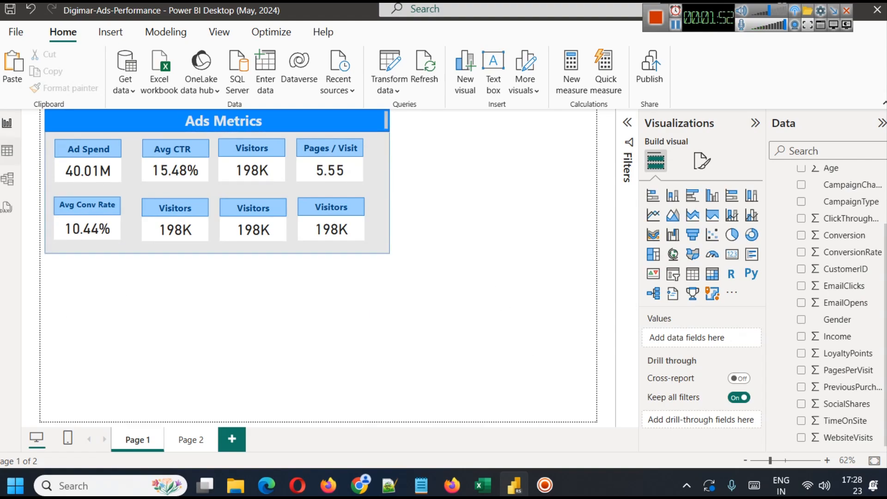
Check the TimeOnSite column in the data table and replace WebsiteVisits with average TimeOnSite in the second-row card beside Avg Conv Rate.
{"action": "left_click", "coordinate": [7, 150]}
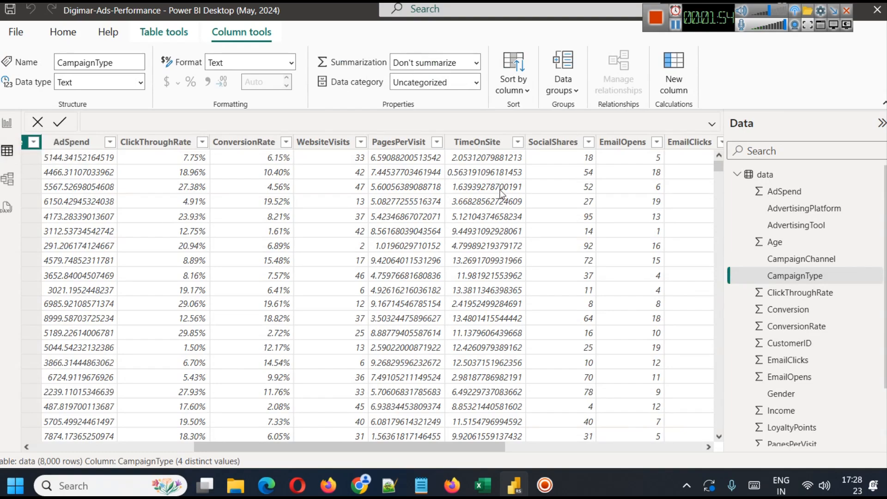
{"action": "left_click", "coordinate": [7, 123]}
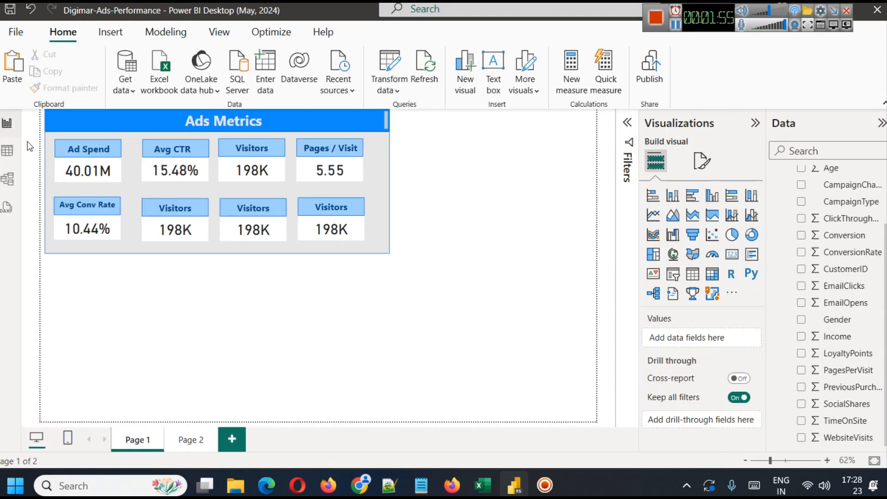
{"action": "left_click", "coordinate": [675, 25]}
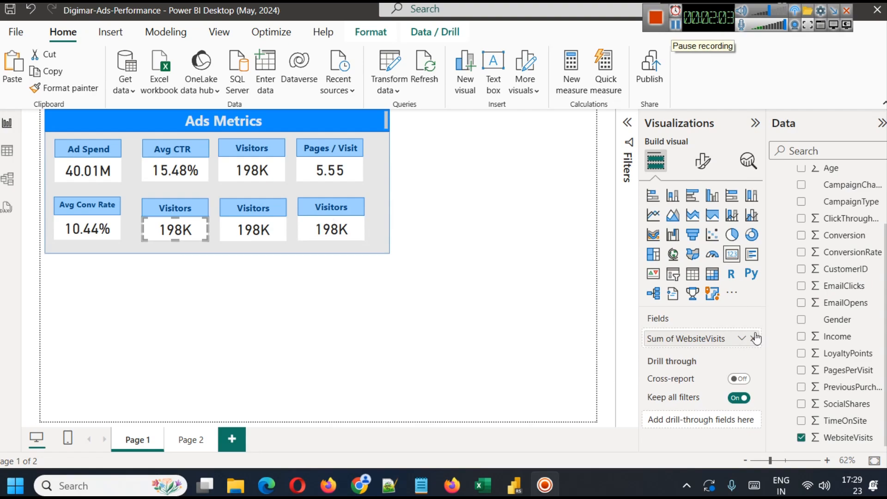
{"action": "left_click", "coordinate": [756, 338]}
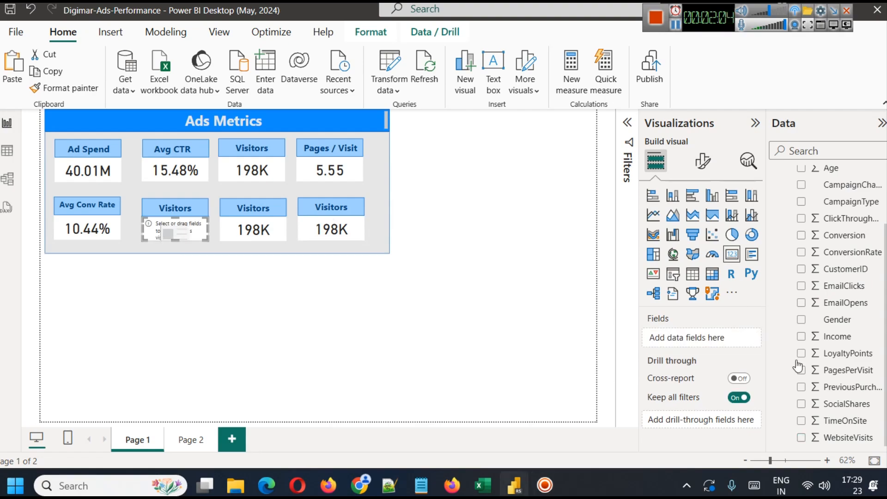
{"action": "left_click_drag", "start_coordinate": [845, 421], "coordinate": [718, 342]}
{"action": "left_click", "coordinate": [741, 338]}
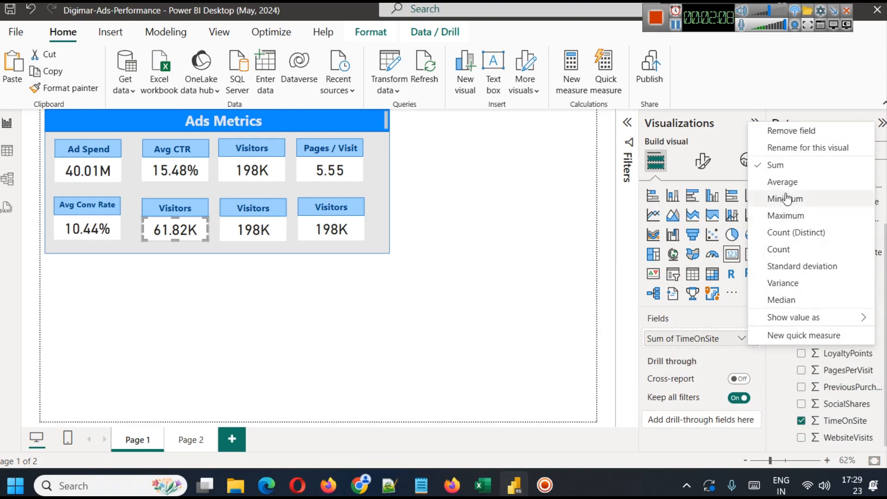
{"action": "left_click", "coordinate": [785, 182]}
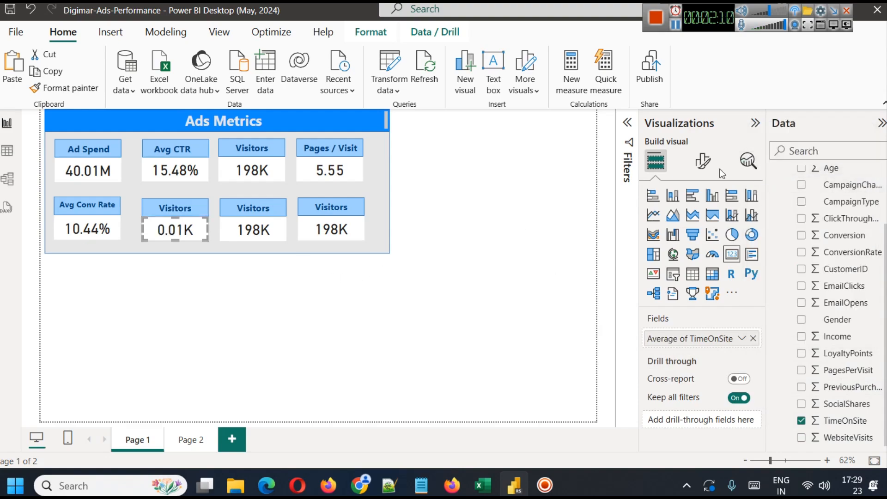
Set the callout value's display units to Auto for the average TimeOnSite card.
{"action": "left_click", "coordinate": [703, 161]}
{"action": "left_click", "coordinate": [691, 260]}
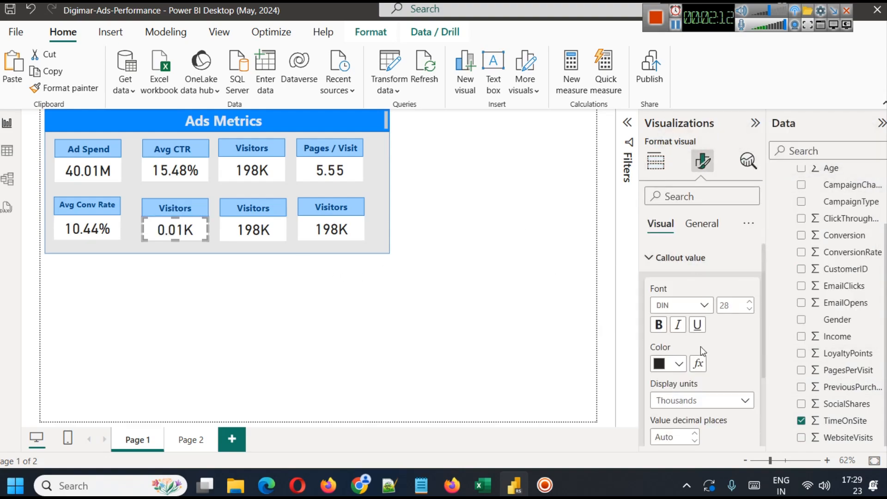
{"action": "left_click", "coordinate": [698, 400]}
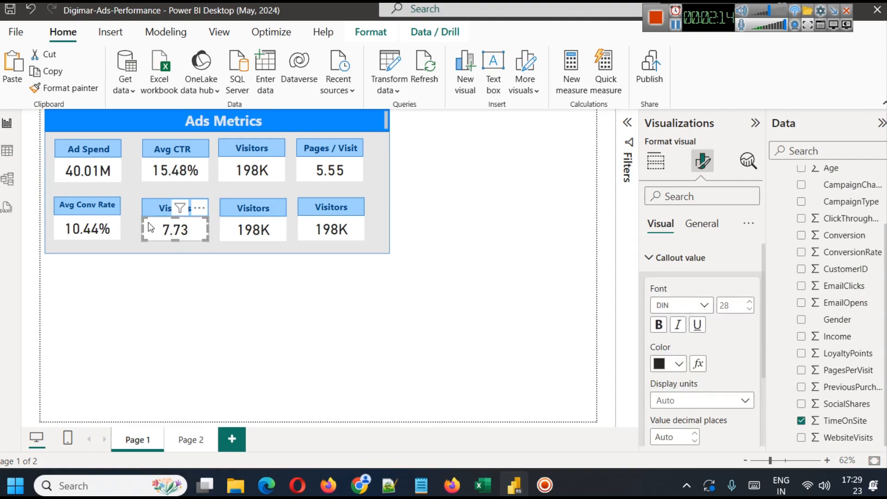
Retitle the header above the average TimeOnSite card as "Time on Site" and widen its text box to fit one line.
{"action": "double_click", "coordinate": [160, 208]}
{"action": "type", "text": "Time o"}
{"action": "type", "text": "n Si"}
{"action": "type", "text": "te"}
{"action": "double_click", "coordinate": [160, 208]}
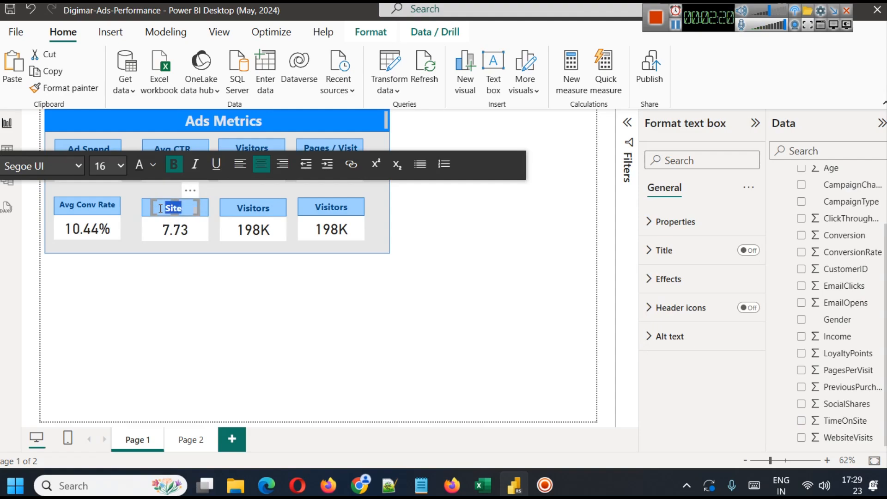
{"action": "left_click_drag", "start_coordinate": [151, 206], "coordinate": [142, 207]}
{"action": "left_click_drag", "start_coordinate": [198, 207], "coordinate": [208, 208]}
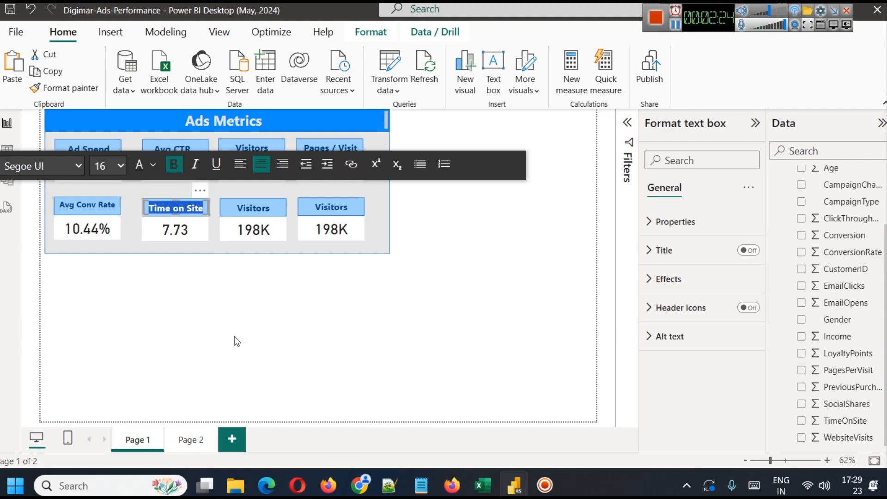
{"action": "left_click", "coordinate": [237, 334]}
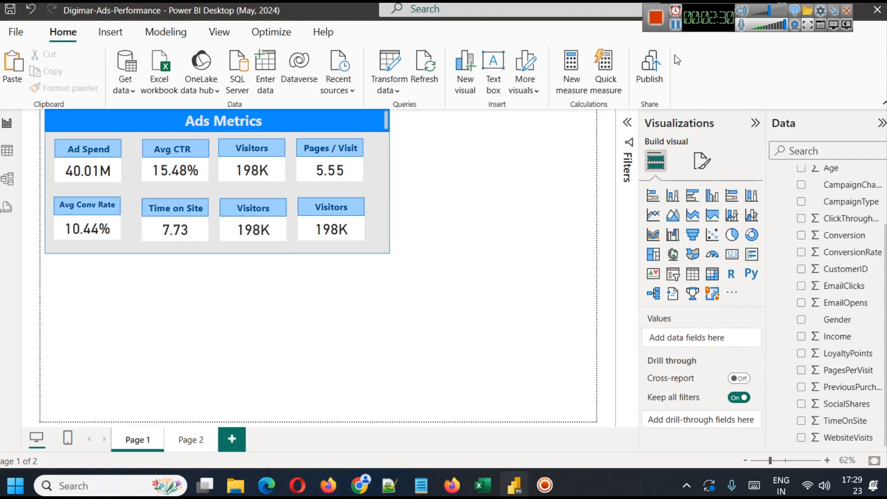
Switch to the Kaggle dataset page in the browser, read the TimeOnSite definition and return to Power BI.
{"action": "key", "text": "alt+Tab"}
{"action": "left_click_drag", "start_coordinate": [207, 290], "coordinate": [518, 289]}
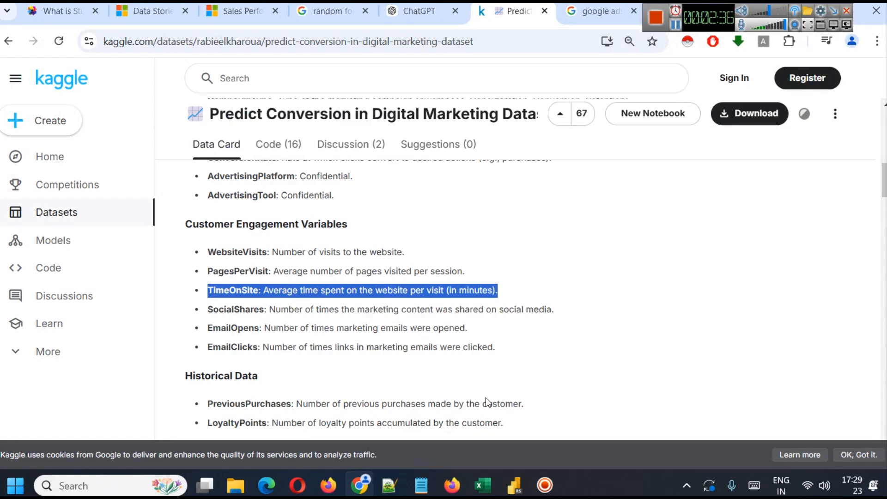
{"action": "left_click", "coordinate": [515, 488]}
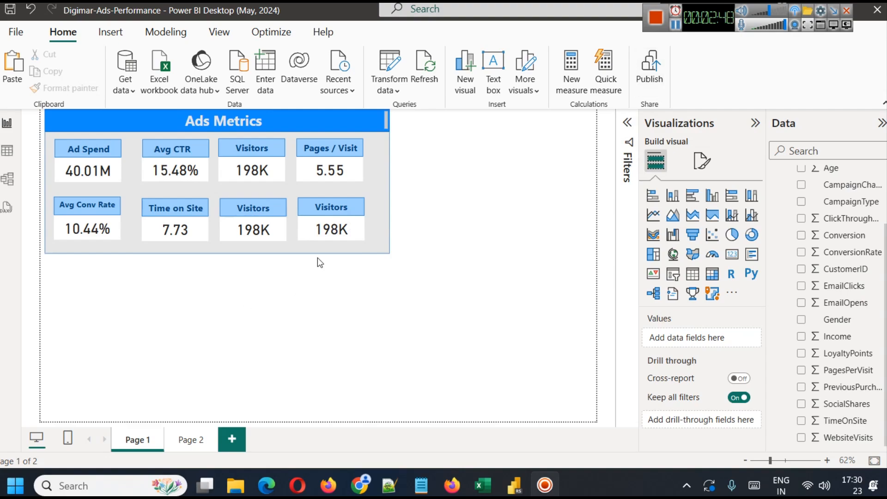
Check the two remaining second-row Visitors cards and review the data table's columns for metrics to show in them.
{"action": "left_click", "coordinate": [251, 231]}
{"action": "left_click", "coordinate": [343, 229]}
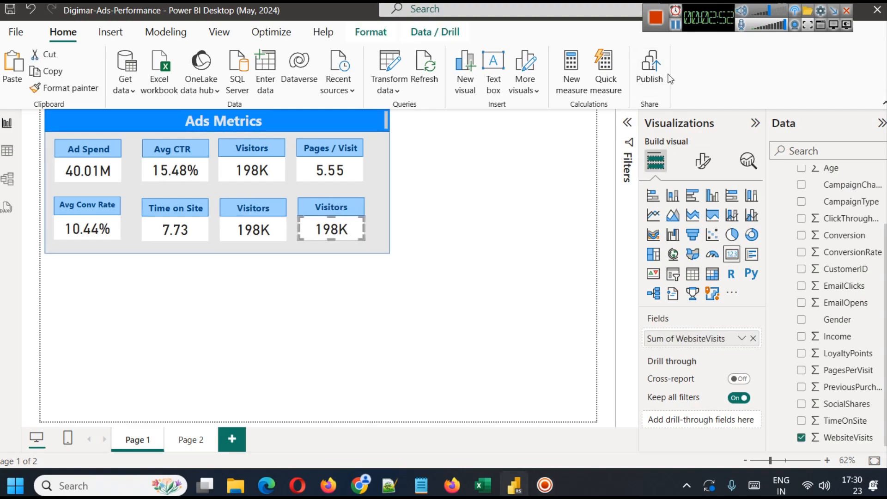
{"action": "left_click", "coordinate": [7, 151]}
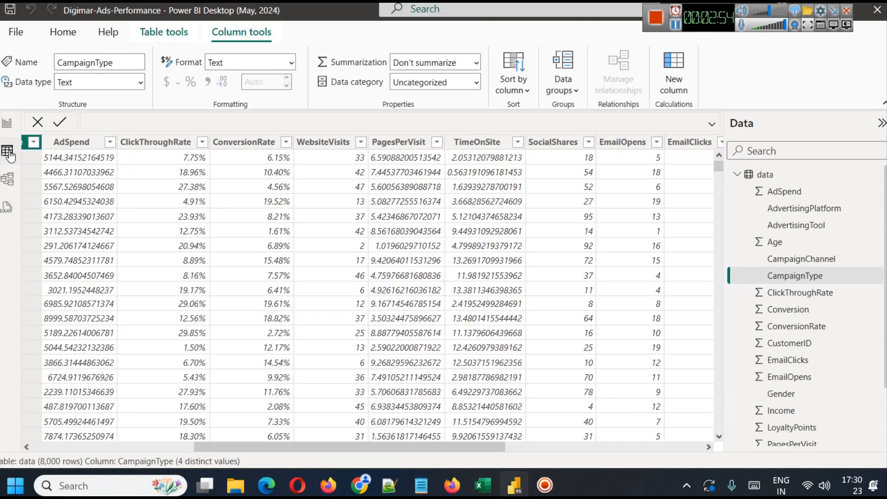
{"action": "left_click", "coordinate": [7, 123]}
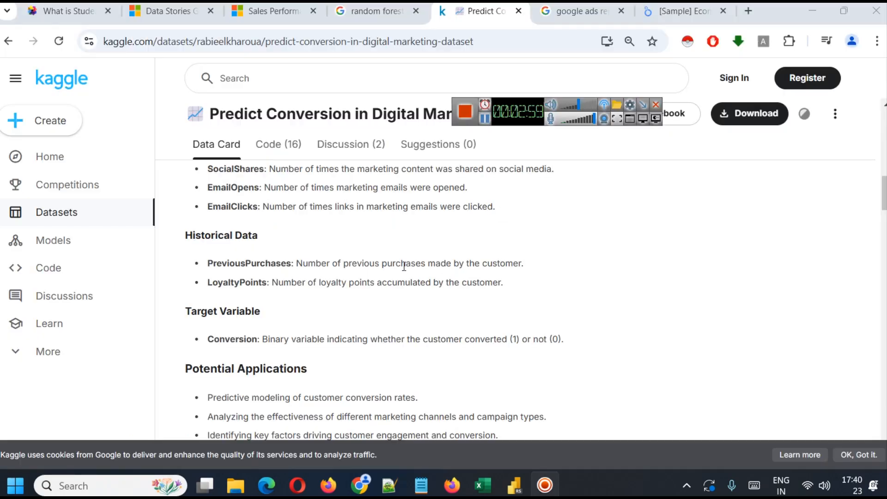
Review the Kaggle page's engagement, historical and target variable descriptions, then return to the Ads Metrics report page in Power BI.
{"action": "scroll", "coordinate": [395, 263], "scroll_direction": "down", "scroll_amount": 3}
{"action": "scroll", "coordinate": [323, 256], "scroll_direction": "up", "scroll_amount": 2}
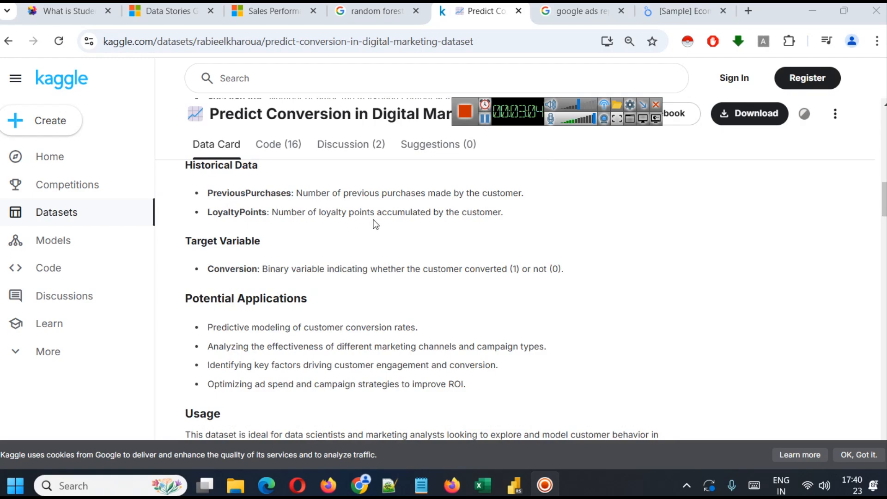
{"action": "scroll", "coordinate": [503, 249], "scroll_direction": "up", "scroll_amount": 2}
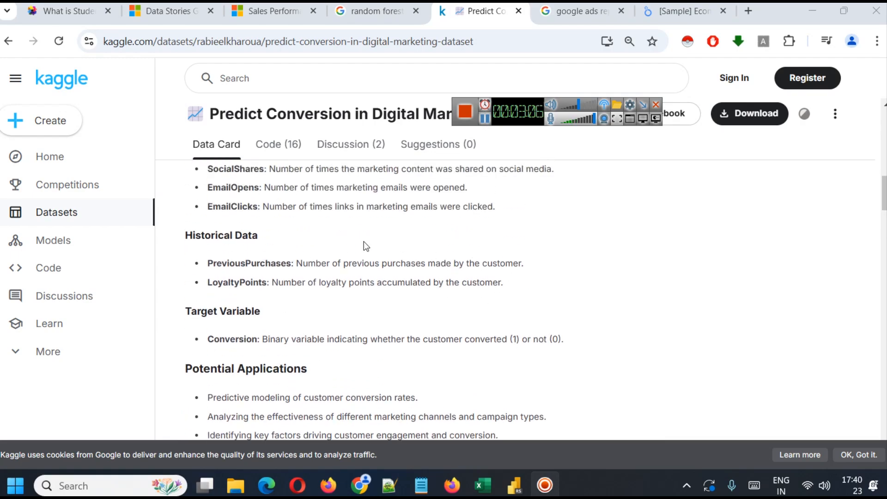
{"action": "left_click", "coordinate": [520, 480]}
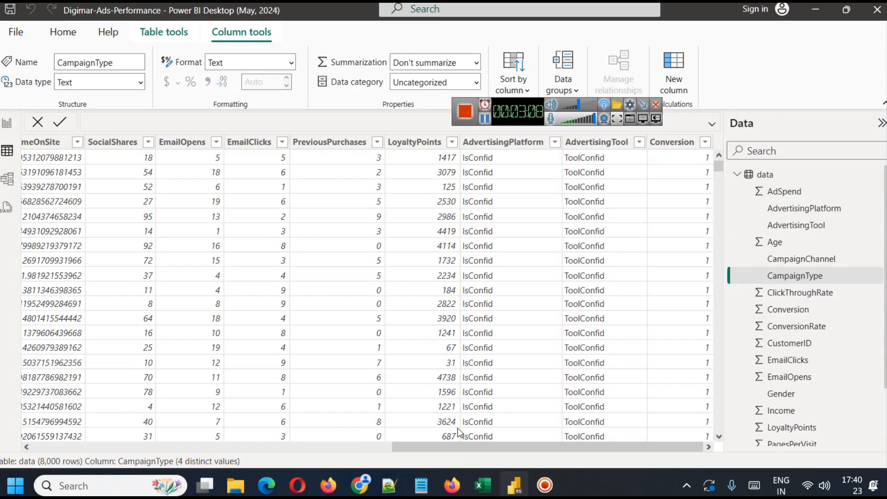
{"action": "left_click", "coordinate": [7, 123]}
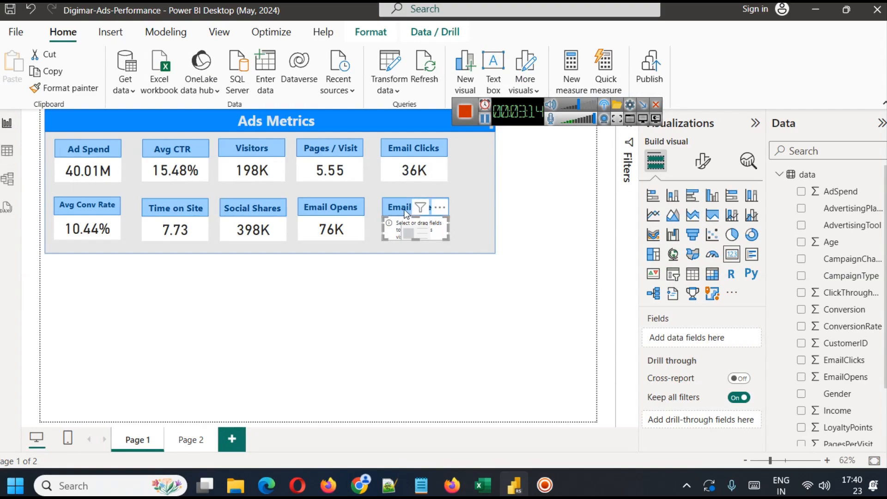
Retitle the header above the empty fifth card in the second row as "Loyalty Pts.".
{"action": "left_click", "coordinate": [493, 295]}
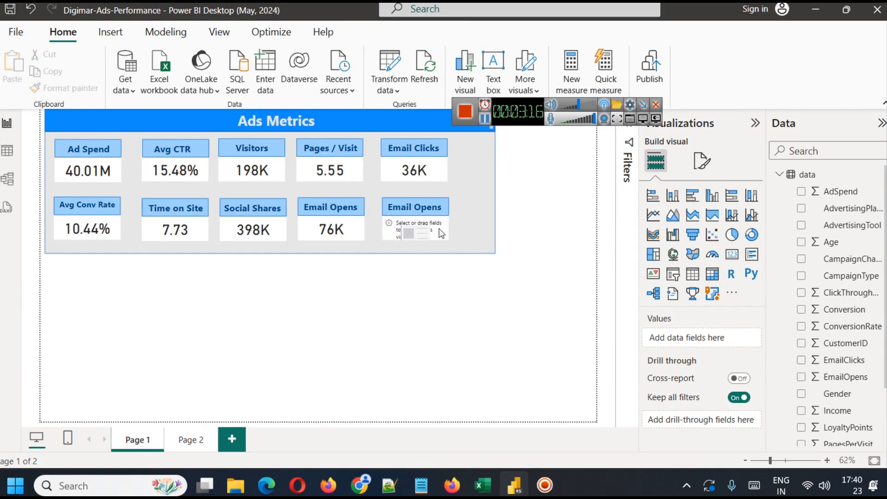
{"action": "triple_click", "coordinate": [408, 204]}
{"action": "type", "text": "Loyalty"}
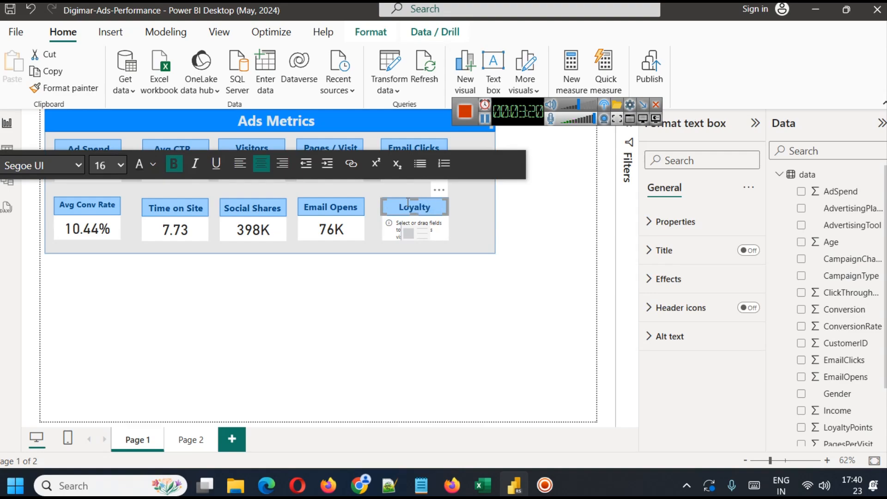
{"action": "type", "text": " Pts."}
{"action": "left_click", "coordinate": [476, 323]}
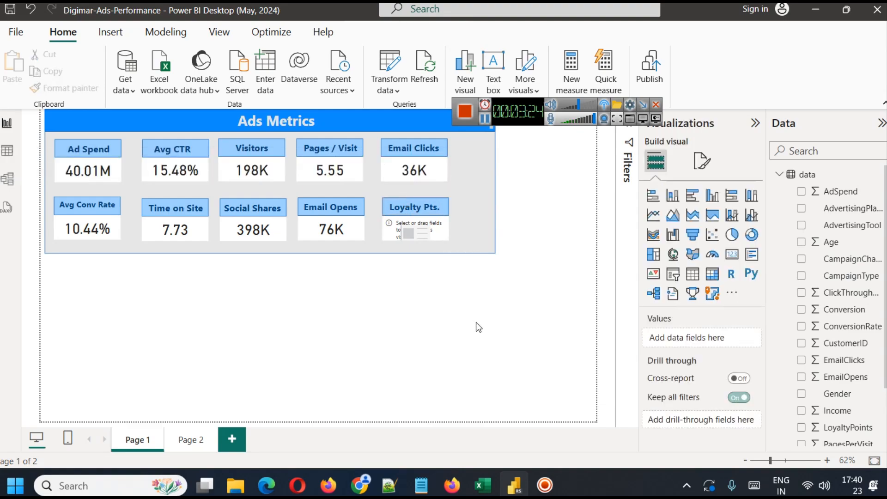
Show the LoyaltyPoints field in the empty card under the Loyalty Pts. header and aggregate it as an average.
{"action": "left_click", "coordinate": [438, 232]}
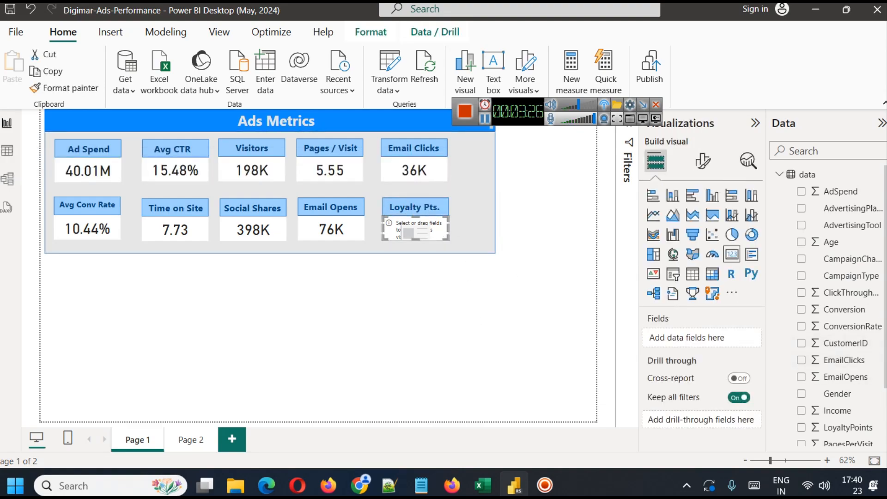
{"action": "scroll", "coordinate": [841, 351], "scroll_direction": "down", "scroll_amount": 3}
{"action": "left_click_drag", "start_coordinate": [844, 353], "coordinate": [740, 341]}
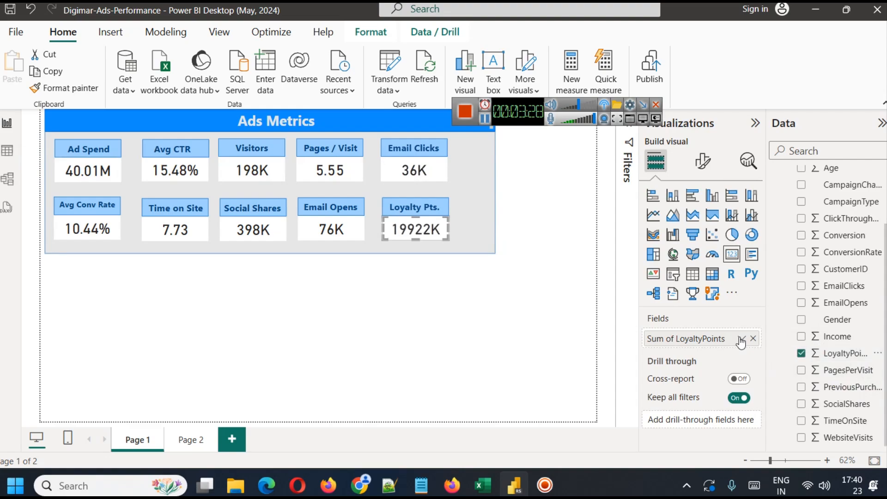
{"action": "left_click", "coordinate": [741, 338]}
{"action": "left_click", "coordinate": [771, 184]}
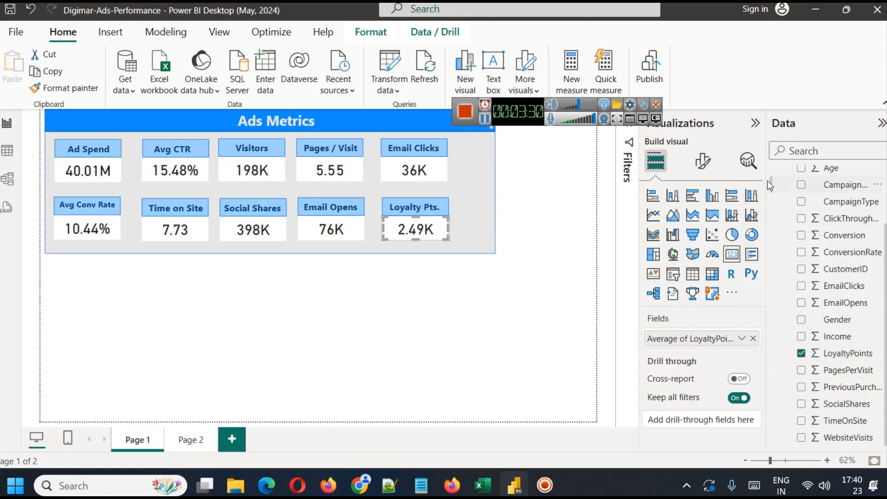
{"action": "left_click", "coordinate": [480, 317]}
Change the Loyalty Pts. header to "Avg. Loyalty Pts." and set its font size to 12 so it fits one line.
{"action": "left_click", "coordinate": [397, 208]}
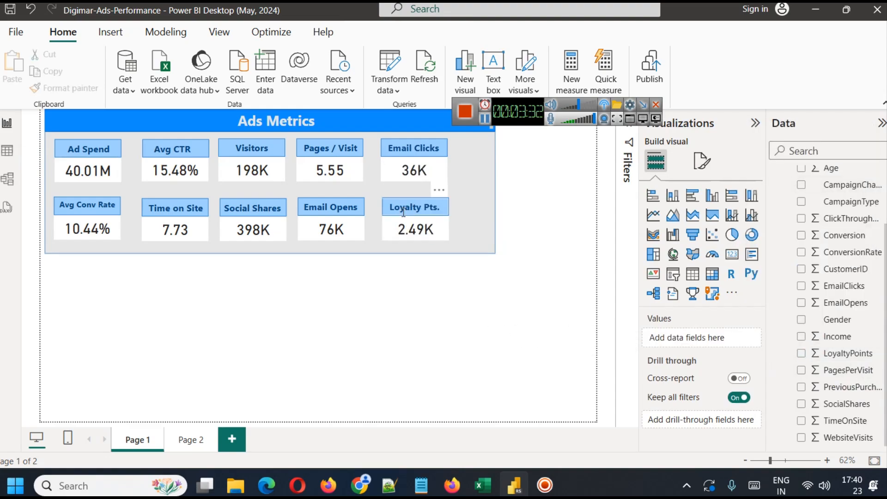
{"action": "type", "text": "Avg"}
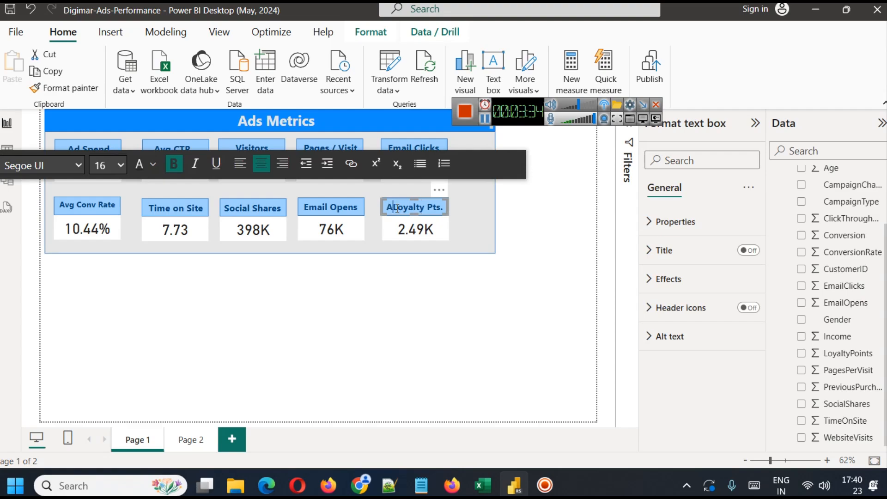
{"action": "type", "text": "."}
{"action": "key", "text": "ctrl+a"}
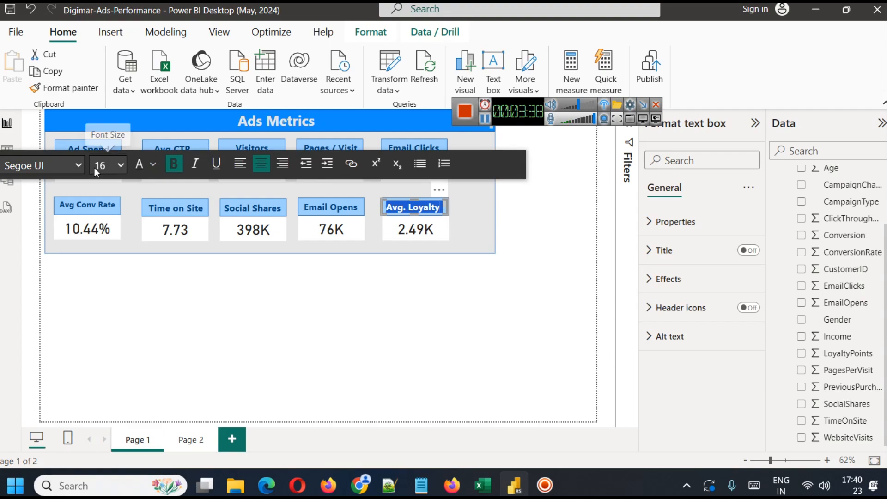
{"action": "left_click", "coordinate": [115, 166]}
{"action": "left_click", "coordinate": [101, 299]}
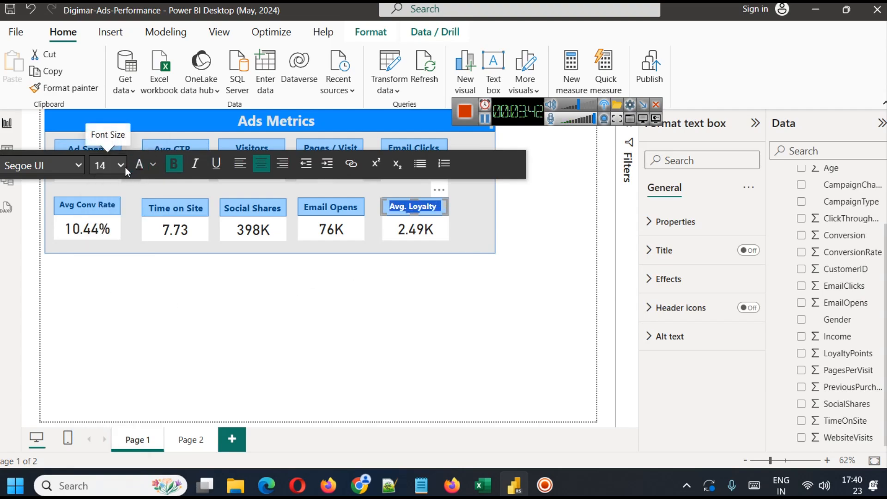
{"action": "left_click", "coordinate": [125, 167]}
{"action": "left_click", "coordinate": [110, 280]}
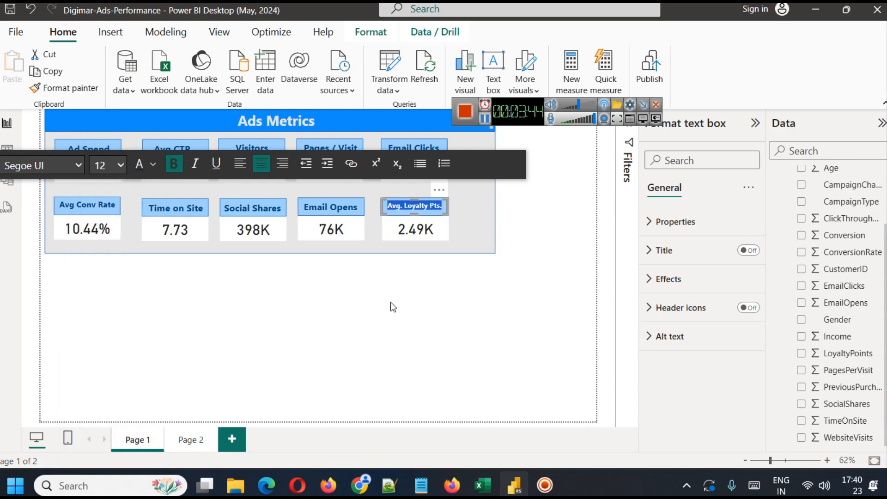
{"action": "left_click", "coordinate": [418, 307]}
Set the Avg. Loyalty Pts. header text to the dark blue font colour of the other card headers.
{"action": "left_click", "coordinate": [413, 202]}
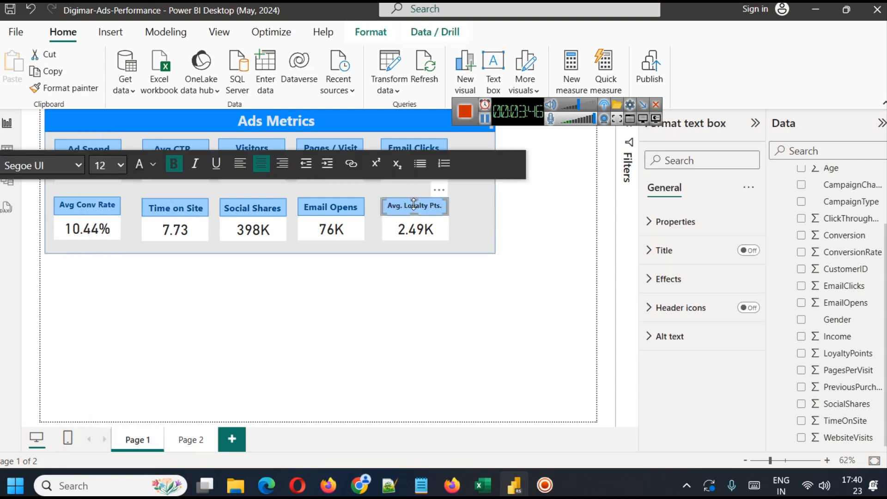
{"action": "triple_click", "coordinate": [415, 204]}
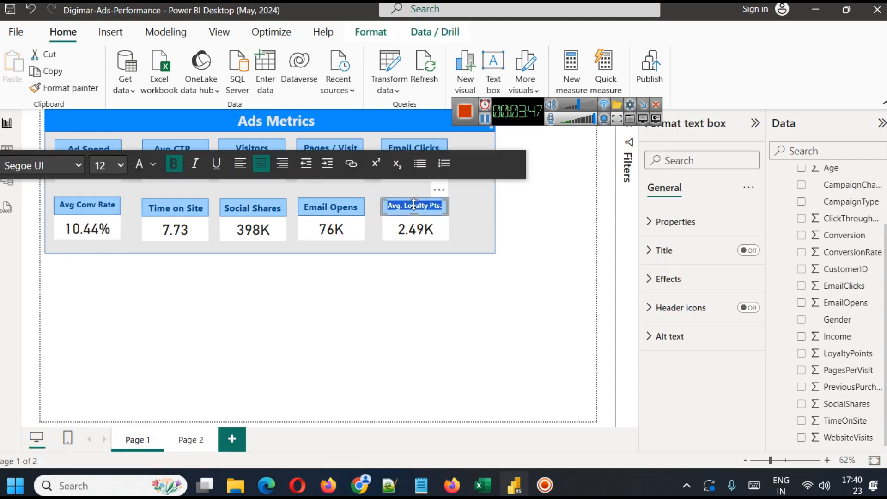
{"action": "left_click", "coordinate": [153, 164]}
{"action": "left_click", "coordinate": [227, 304]}
{"action": "left_click", "coordinate": [464, 306]}
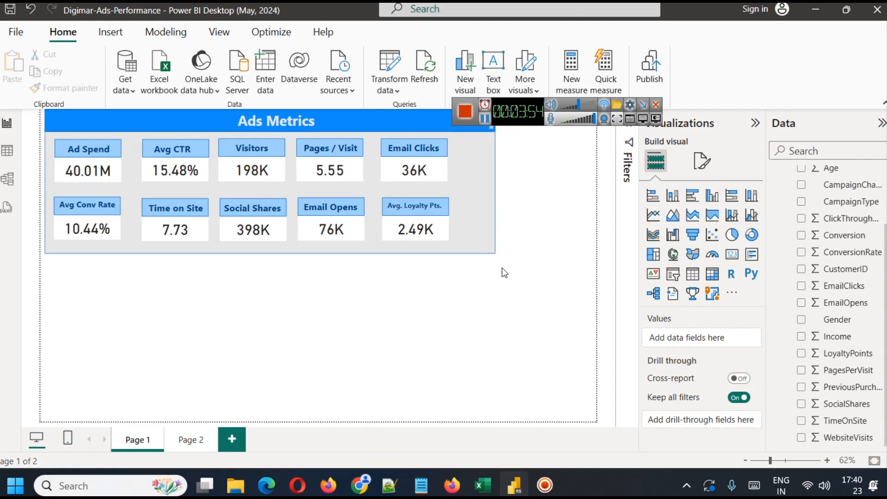
Narrow the grey Ads Metrics background panel and its blue title bar so both end together just past the fifth card column.
{"action": "left_click", "coordinate": [477, 171]}
{"action": "left_click_drag", "start_coordinate": [493, 191], "coordinate": [476, 193]}
{"action": "left_click", "coordinate": [504, 185]}
{"action": "left_click_drag", "start_coordinate": [513, 107], "coordinate": [599, 89]}
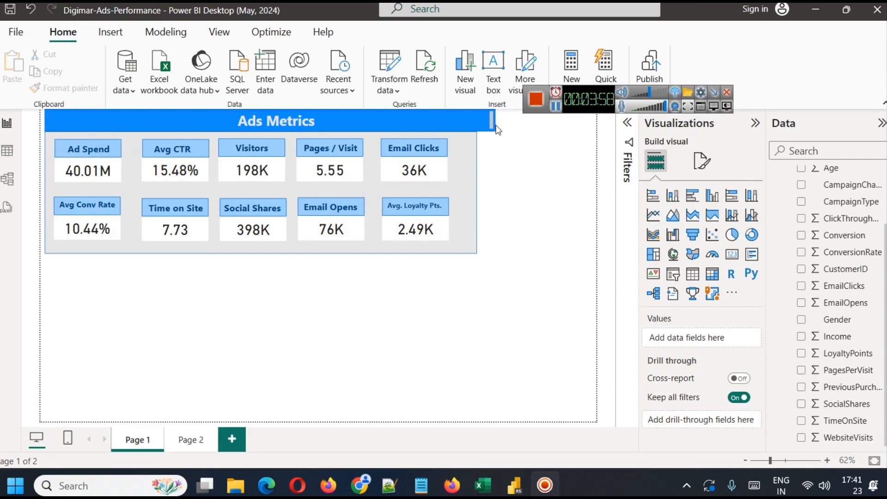
{"action": "left_click", "coordinate": [492, 120]}
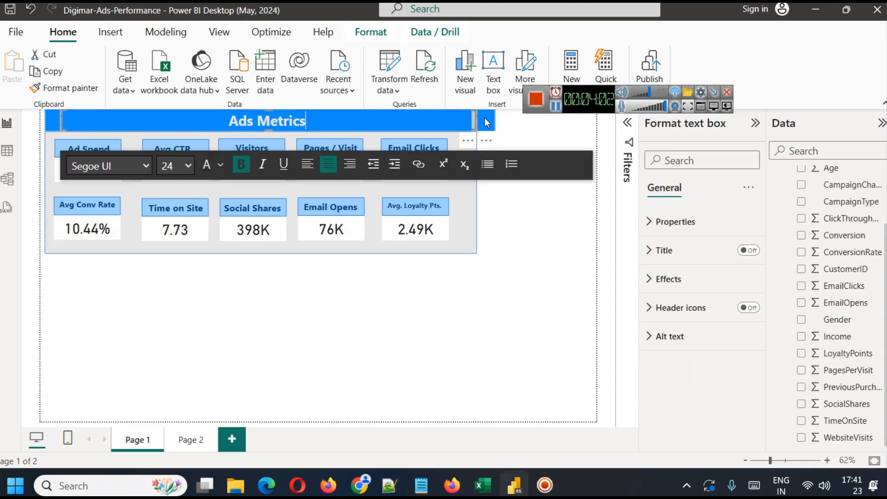
{"action": "left_click", "coordinate": [478, 120]}
{"action": "left_click", "coordinate": [479, 121]}
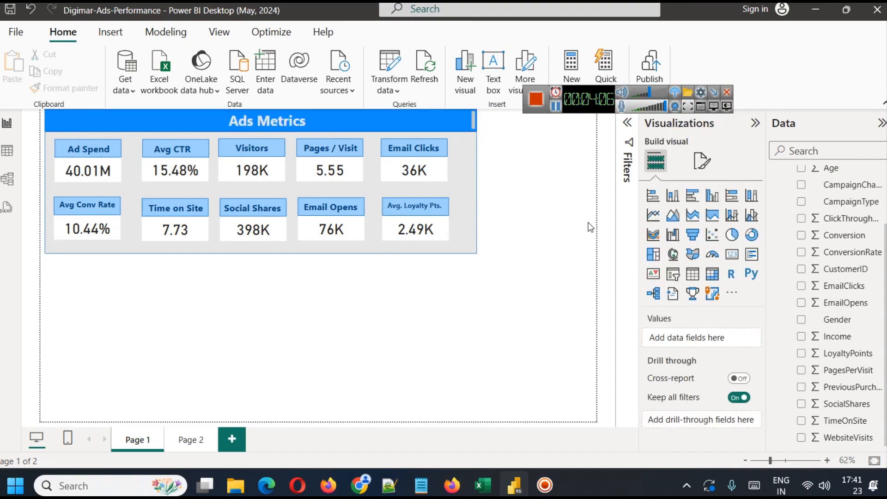
{"action": "left_click_drag", "start_coordinate": [592, 103], "coordinate": [701, 54]}
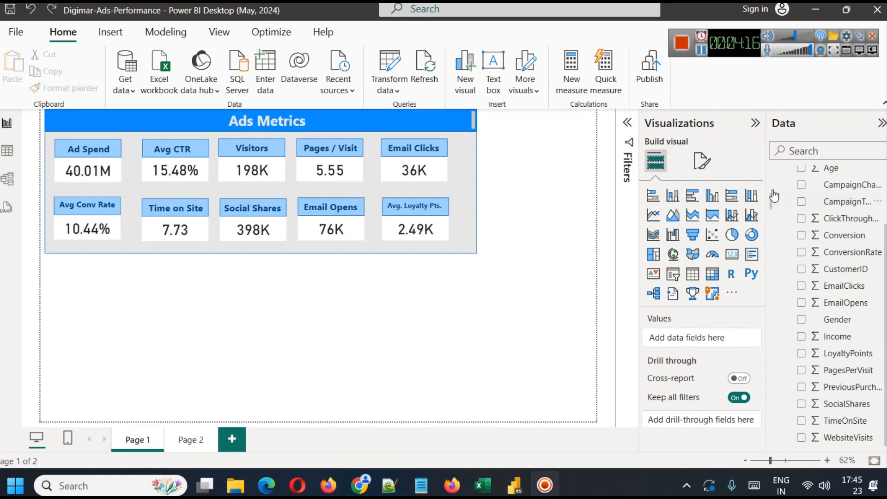
Create a new measure in the data table named "Email CTR" and start its formula with the DIVIDE function.
{"action": "scroll", "coordinate": [808, 254], "scroll_direction": "up", "scroll_amount": 3}
{"action": "left_click", "coordinate": [166, 32]}
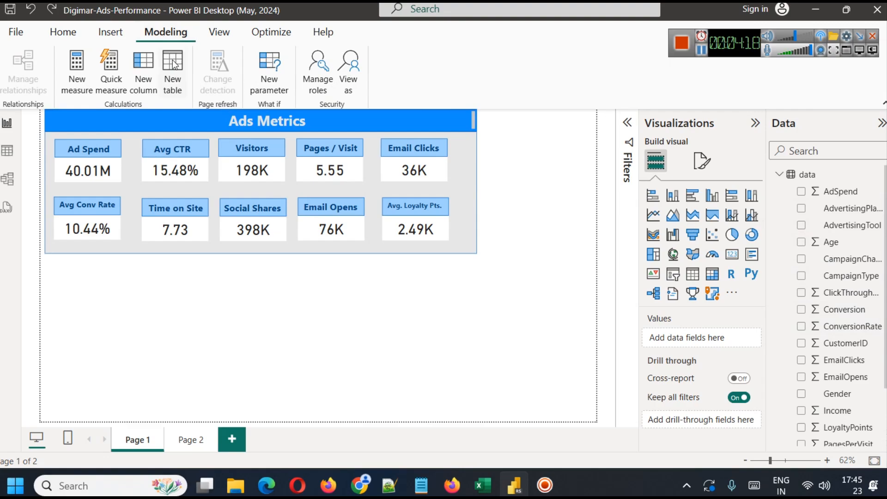
{"action": "left_click", "coordinate": [76, 81]}
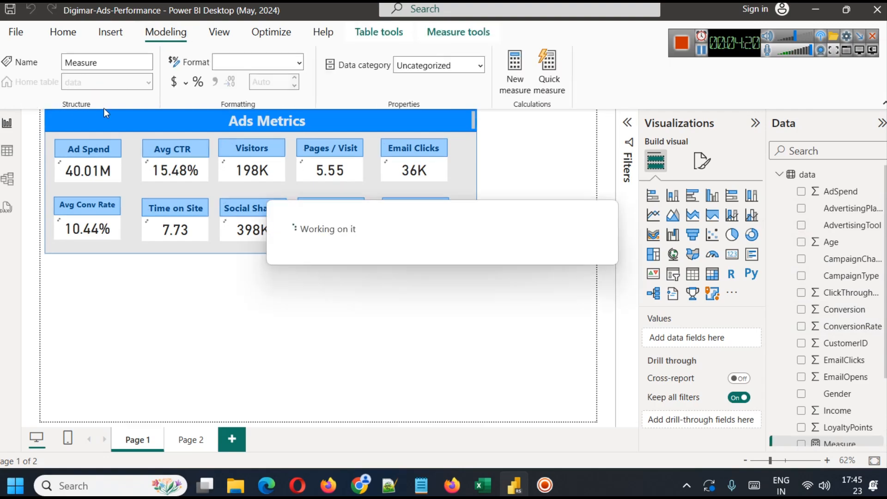
{"action": "double_click", "coordinate": [106, 120]}
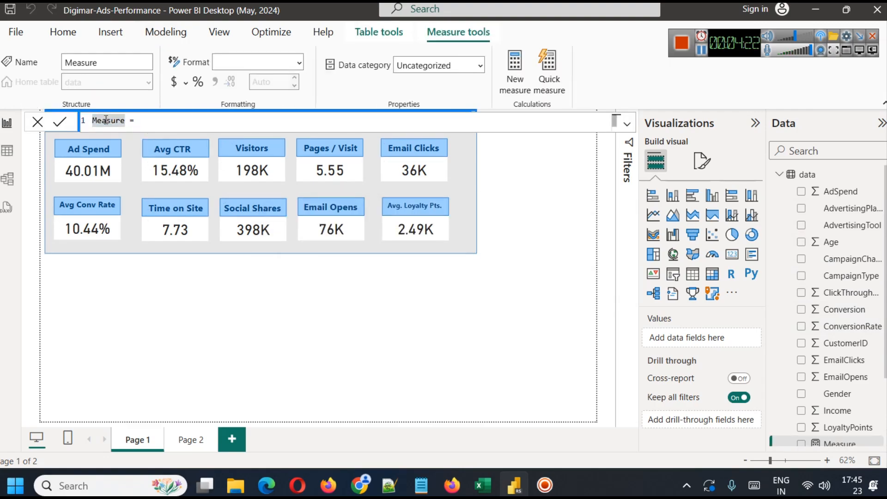
{"action": "type", "text": "Email CTR ="}
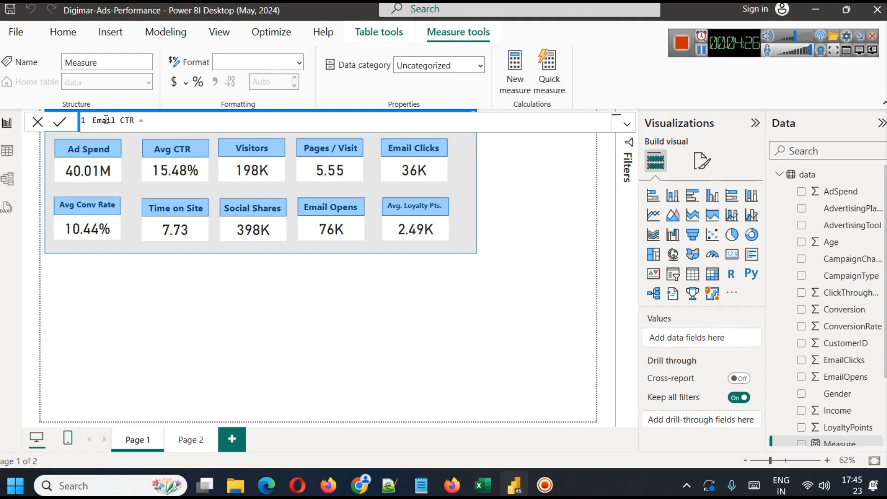
{"action": "type", "text": " div"}
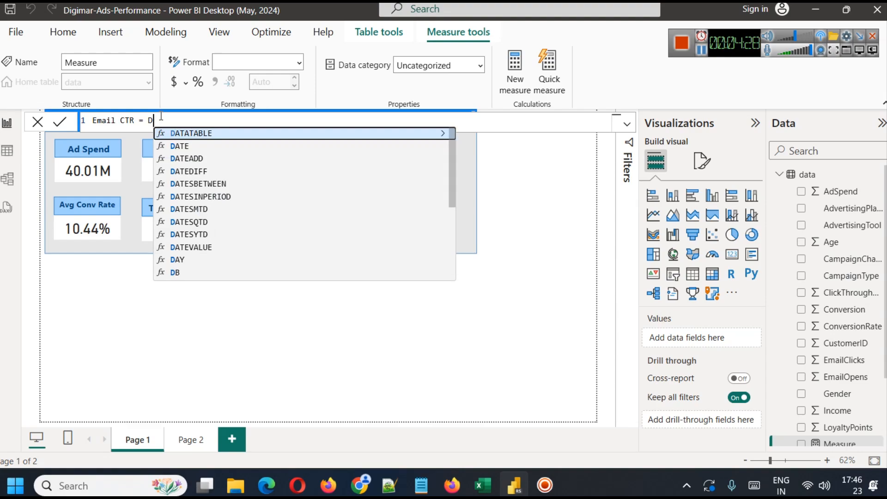
{"action": "key", "text": "Tab"}
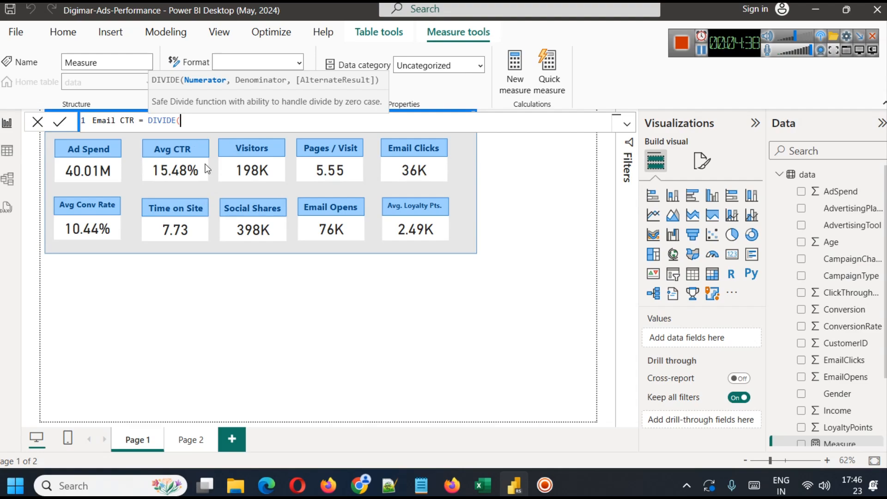
Enter sum(data[EmailOpens]) as the numerator and the sum of data[EmailClicks] as the denominator of the Email CTR formula.
{"action": "type", "text": "emai"}
{"action": "key", "text": "BackSpace"}
{"action": "key", "text": "BackSpace"}
{"action": "key", "text": "BackSpace"}
{"action": "key", "text": "BackSpace"}
{"action": "type", "text": "sum"}
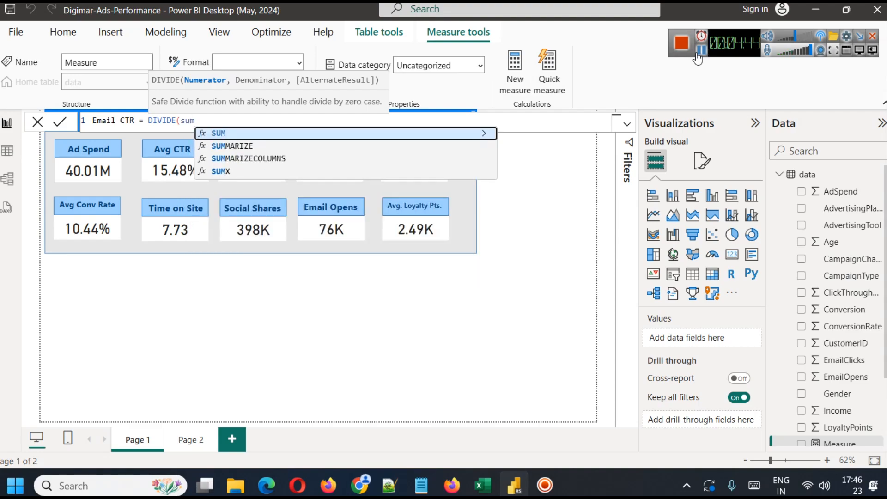
{"action": "type", "text": "(ema"}
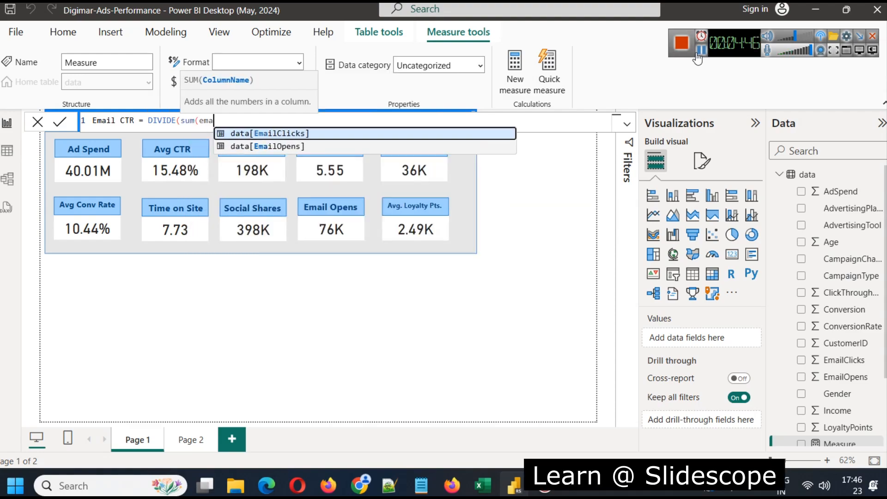
{"action": "key", "text": "Down"}
{"action": "key", "text": "Tab"}
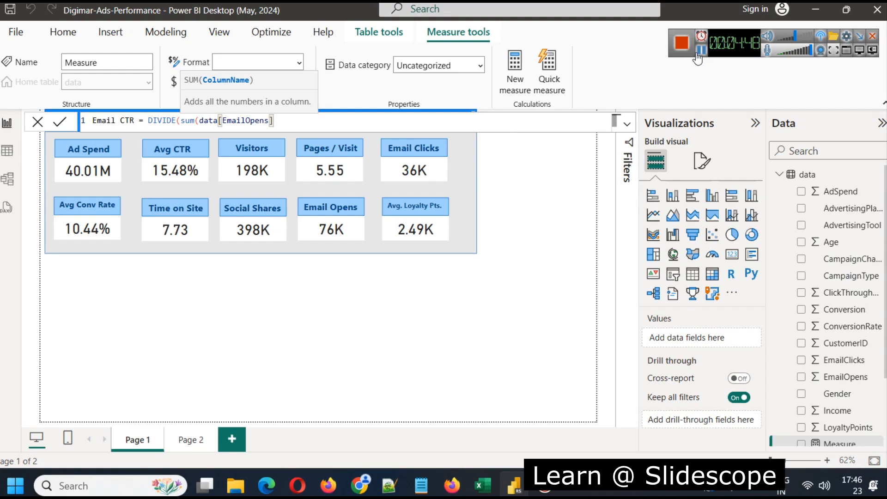
{"action": "type", "text": "),"}
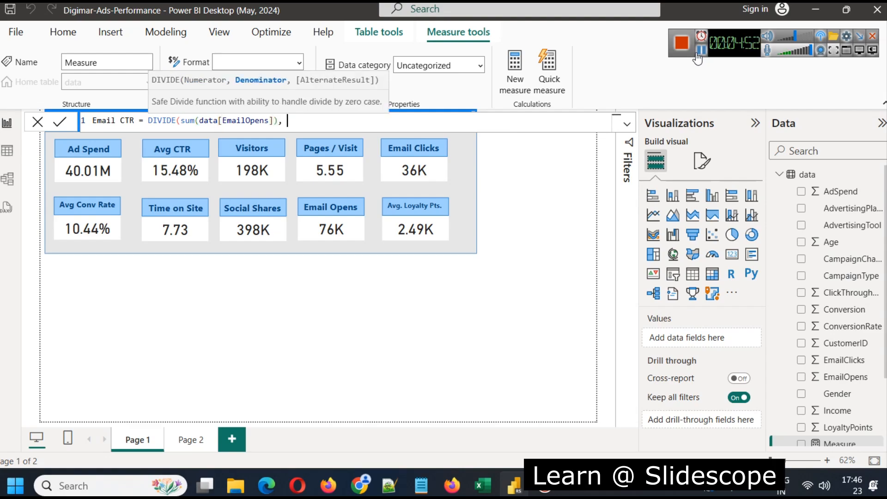
{"action": "type", "text": "sum(ema"}
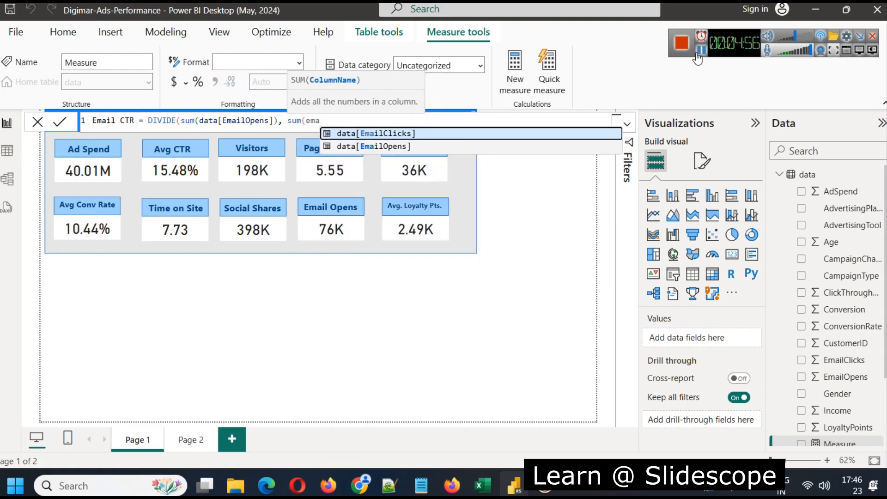
{"action": "key", "text": "Tab"}
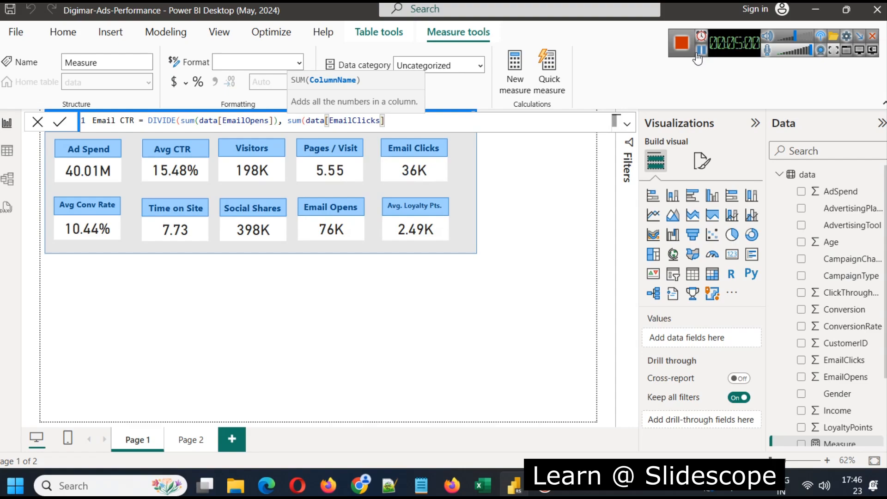
Swap the columns in the Email CTR formula so data[EmailClicks] is the numerator and data[EmailOpens] the denominator.
{"action": "double_click", "coordinate": [234, 122]}
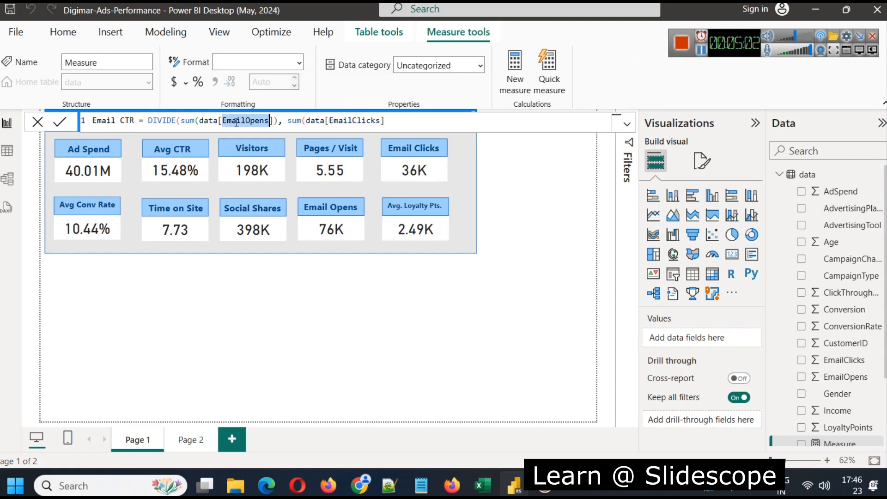
{"action": "type", "text": "Email"}
{"action": "key", "text": "Tab"}
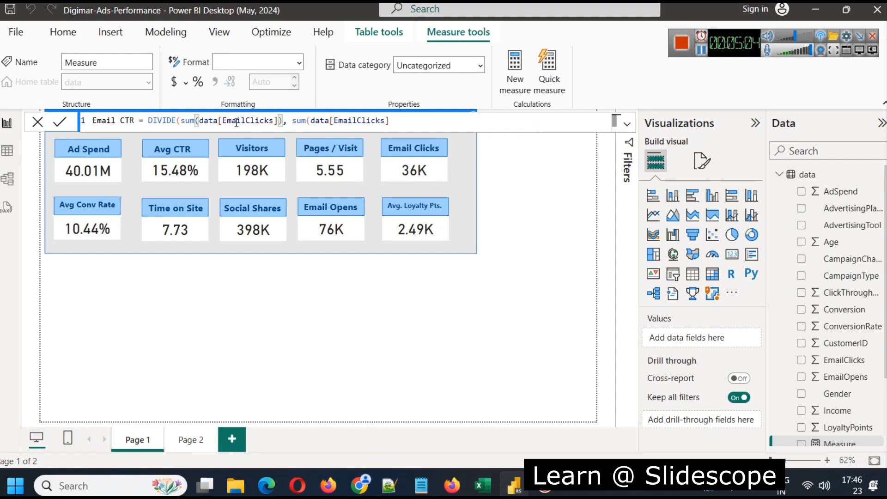
{"action": "double_click", "coordinate": [360, 121]}
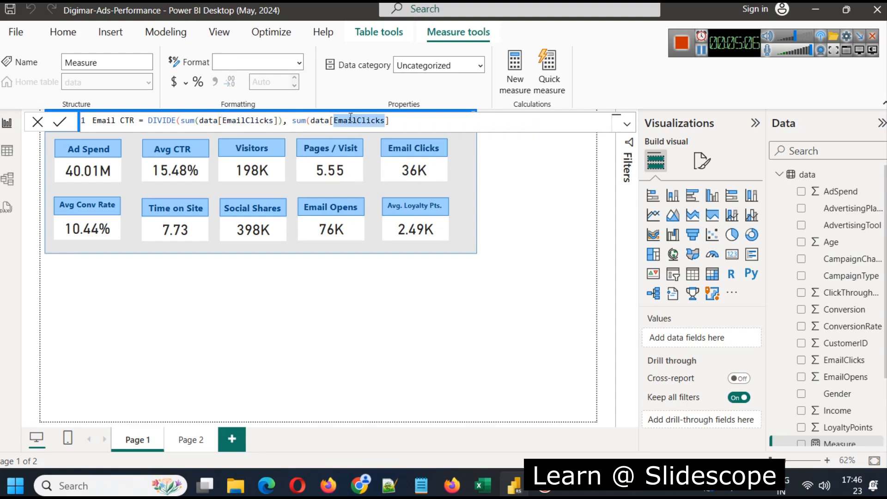
{"action": "type", "text": "Email"}
{"action": "key", "text": "Down"}
{"action": "key", "text": "Tab"}
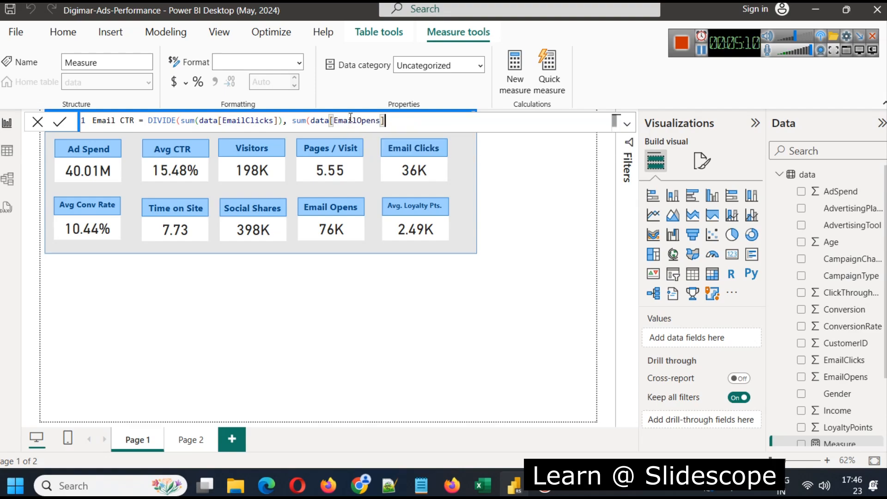
{"action": "left_click", "coordinate": [317, 229]}
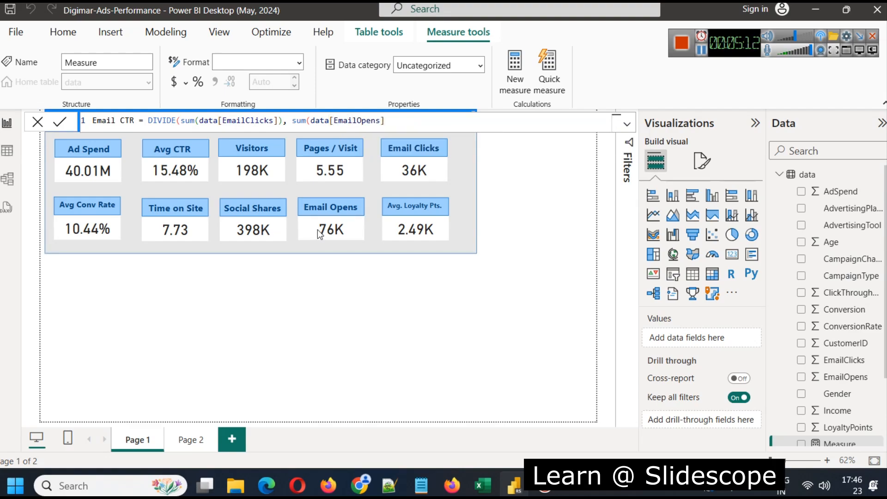
Commit the Email CTR formula and inspect the Email Opens and Email Clicks cards in the Ads Metrics panel.
{"action": "left_click", "coordinate": [327, 230]}
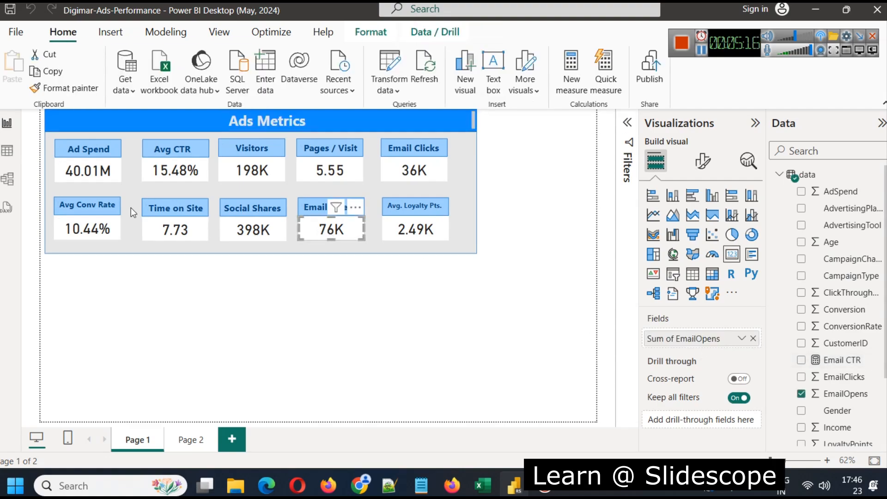
{"action": "left_click", "coordinate": [414, 169]}
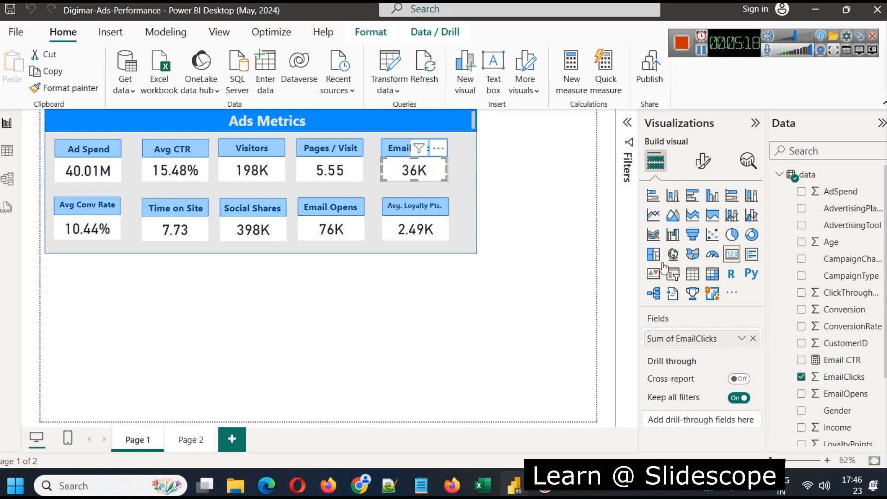
{"action": "left_click", "coordinate": [354, 220]}
{"action": "left_click", "coordinate": [415, 180]}
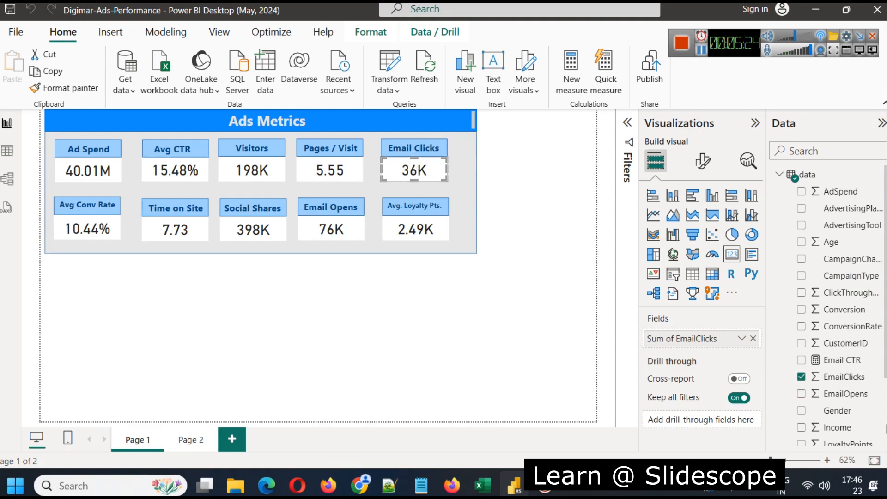
Add 1 as the alternate result of the DIVIDE function in the Email CTR measure and commit the formula.
{"action": "left_click", "coordinate": [842, 360]}
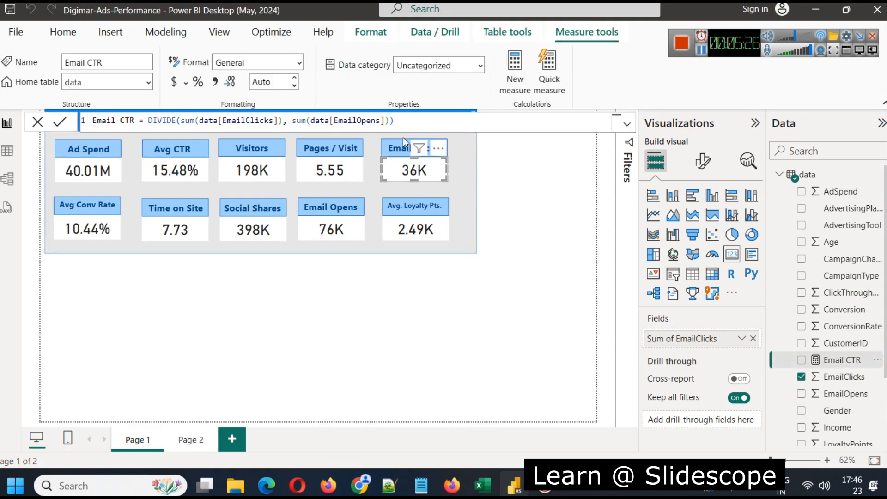
{"action": "left_click", "coordinate": [391, 121]}
{"action": "type", "text": ")"}
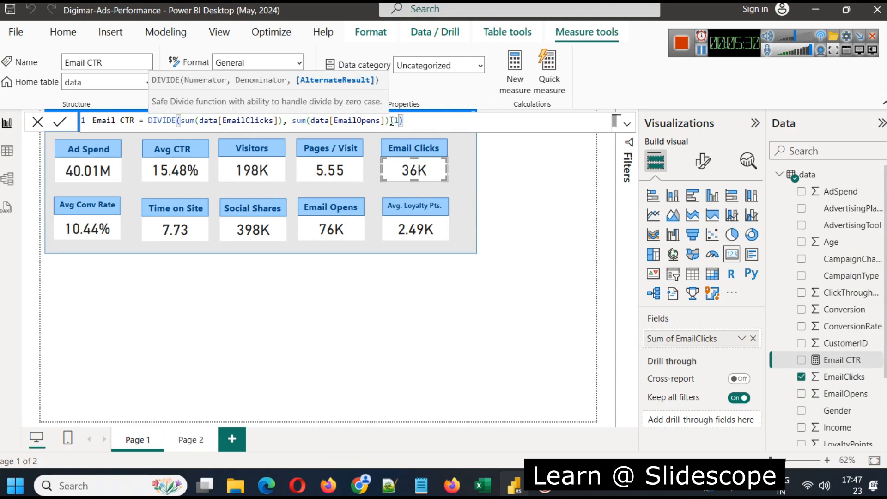
{"action": "left_click", "coordinate": [437, 122]}
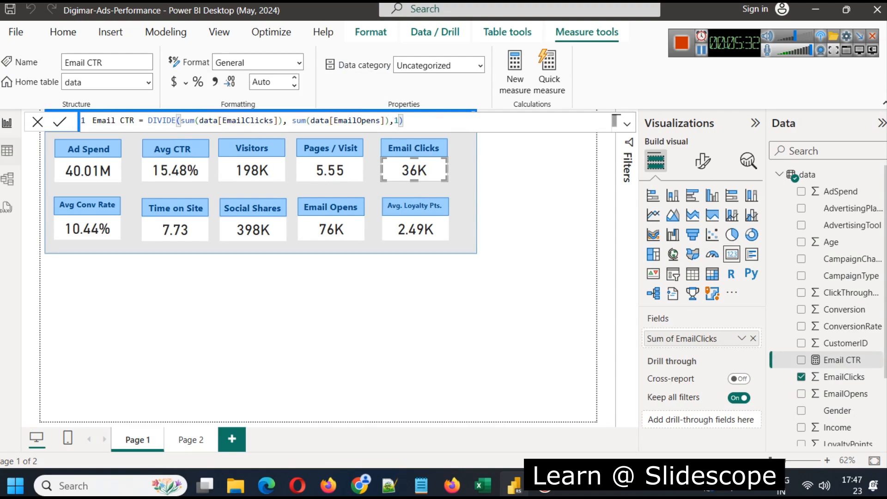
{"action": "left_click", "coordinate": [62, 122]}
{"action": "left_click", "coordinate": [537, 301]}
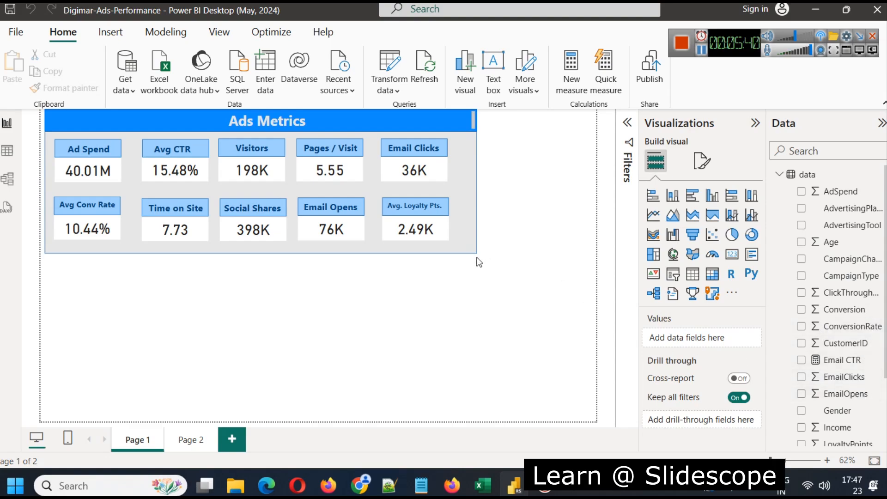
Try the Email CTR measure in a new card below the Ads Metrics panel, and delete that card.
{"action": "left_click", "coordinate": [732, 254]}
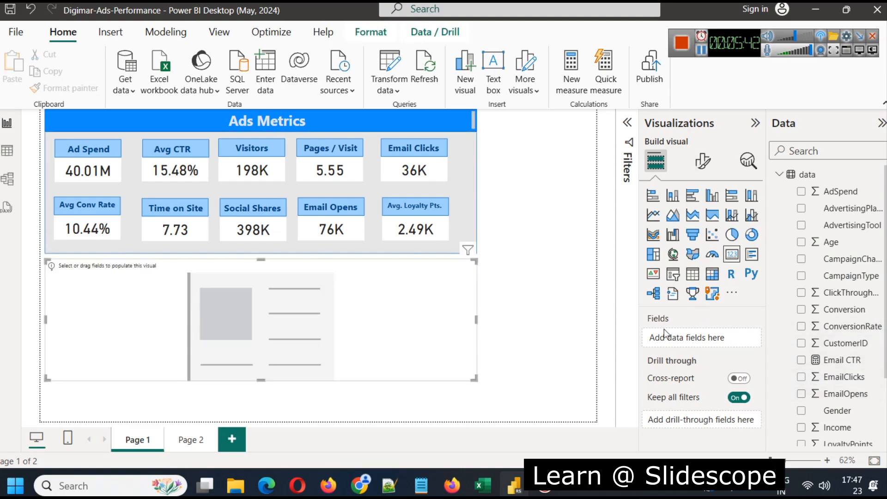
{"action": "left_click_drag", "start_coordinate": [842, 360], "coordinate": [249, 341]}
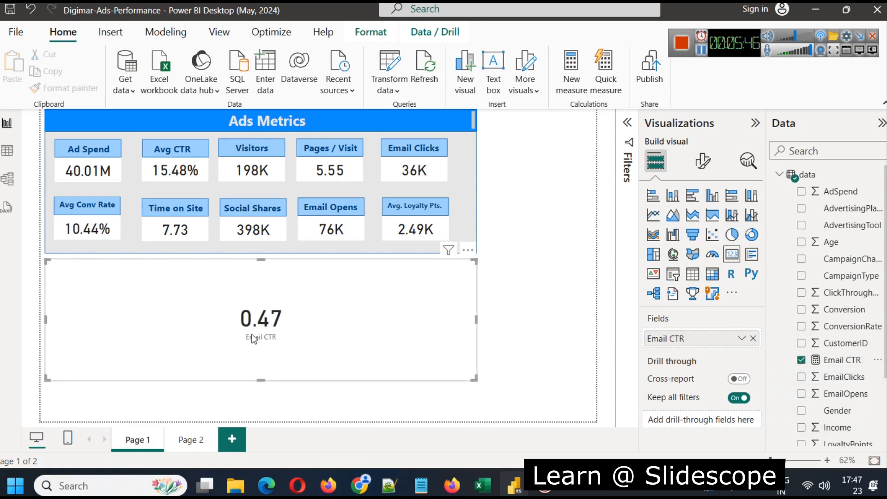
{"action": "left_click", "coordinate": [537, 307]}
{"action": "left_click", "coordinate": [459, 336]}
{"action": "key", "text": "Delete"}
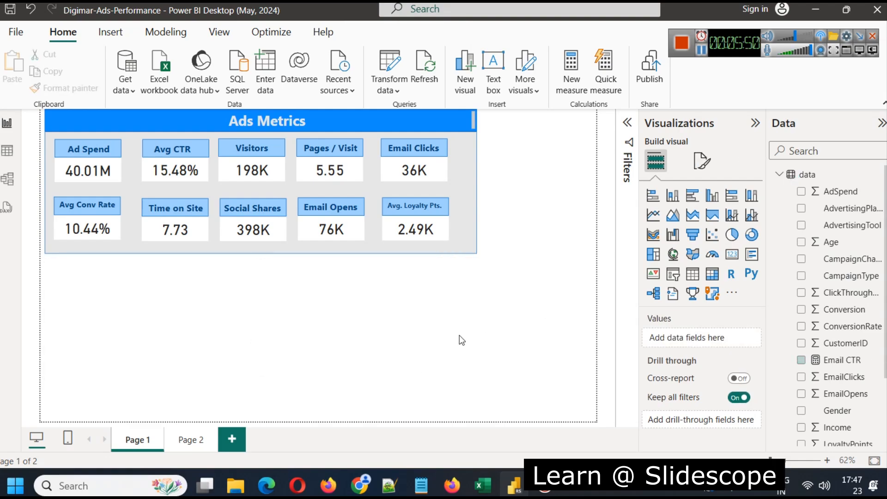
Format the Email CTR measure as a percentage from the data table view.
{"action": "left_click", "coordinate": [7, 150]}
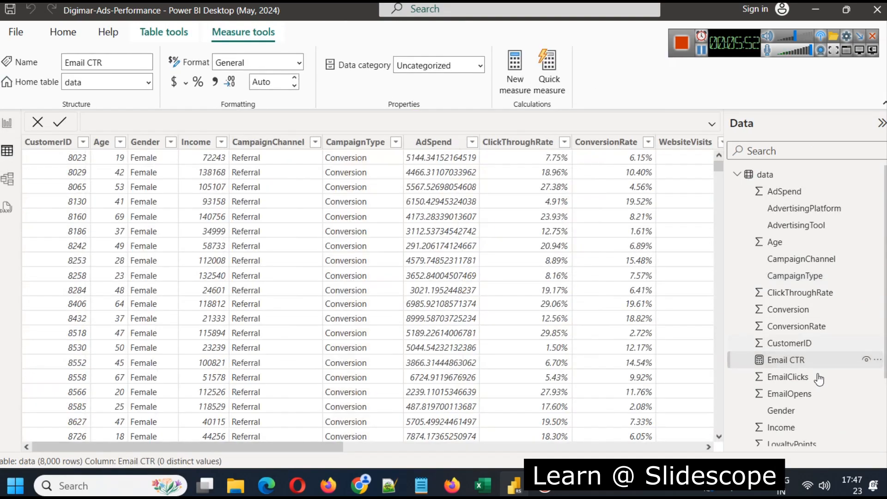
{"action": "left_click", "coordinate": [794, 359]}
{"action": "left_click", "coordinate": [199, 83]}
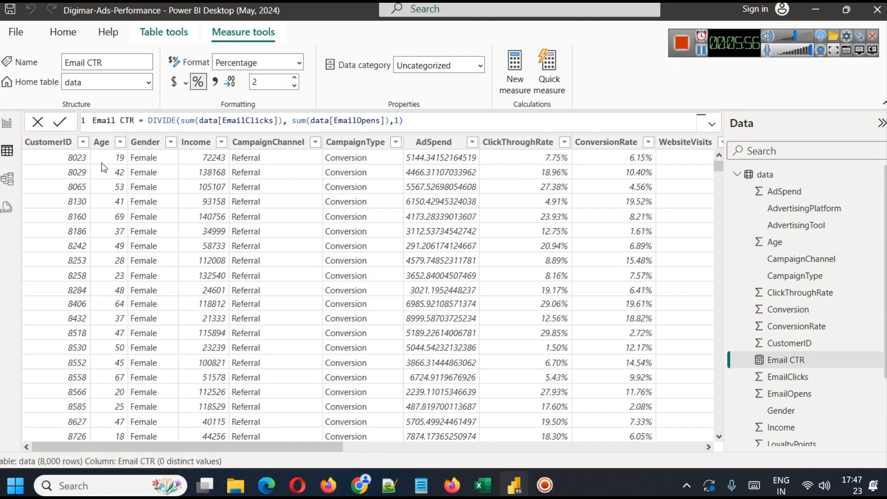
Return to the report page and insert a new card visual below the Ads Metrics panel.
{"action": "left_click", "coordinate": [7, 123]}
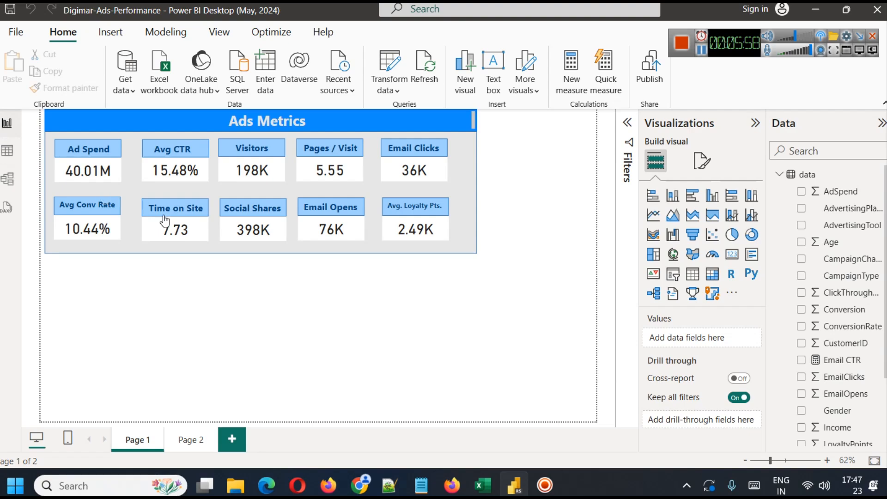
{"action": "left_click", "coordinate": [731, 254]}
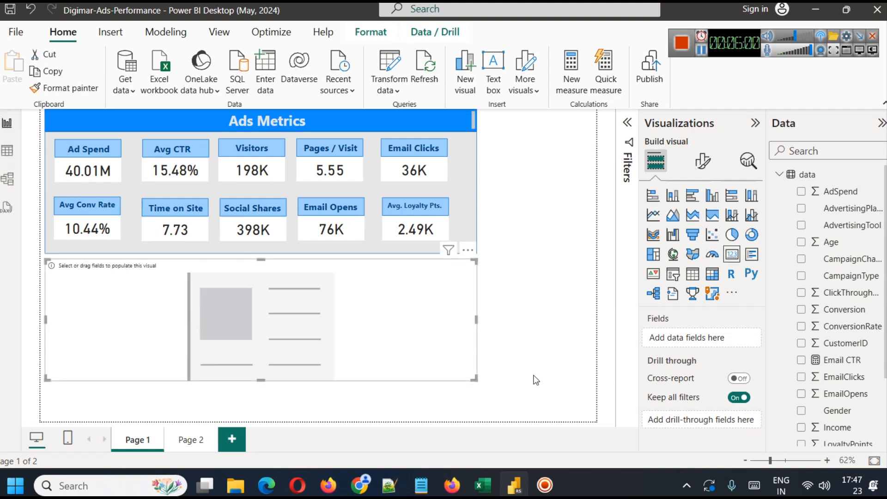
Show the Email CTR measure in the empty card below the metrics panel, and delete that card.
{"action": "left_click_drag", "start_coordinate": [842, 359], "coordinate": [324, 328]}
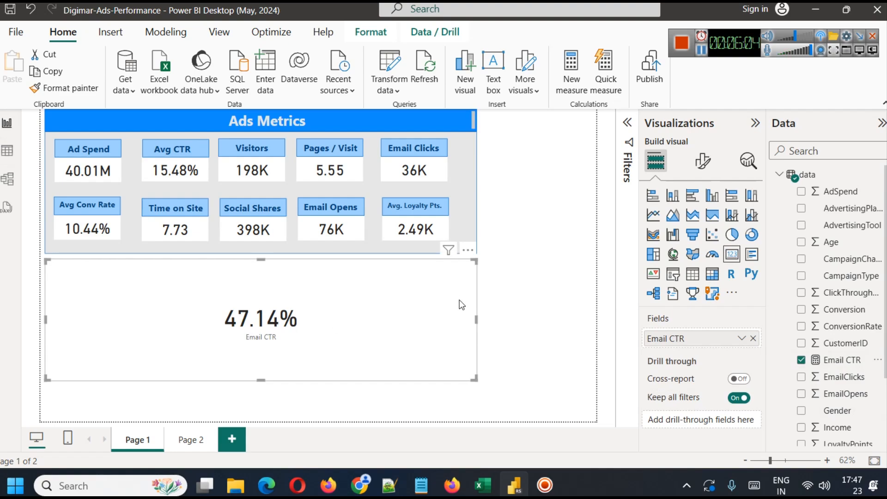
{"action": "left_click", "coordinate": [478, 310]}
{"action": "left_click", "coordinate": [335, 312]}
{"action": "key", "text": "Delete"}
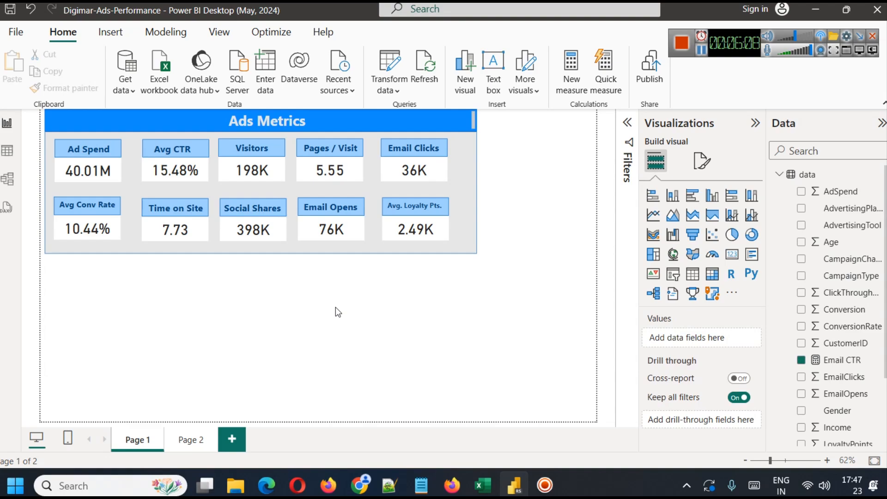
{"action": "scroll", "coordinate": [820, 305], "scroll_direction": "down", "scroll_amount": 2}
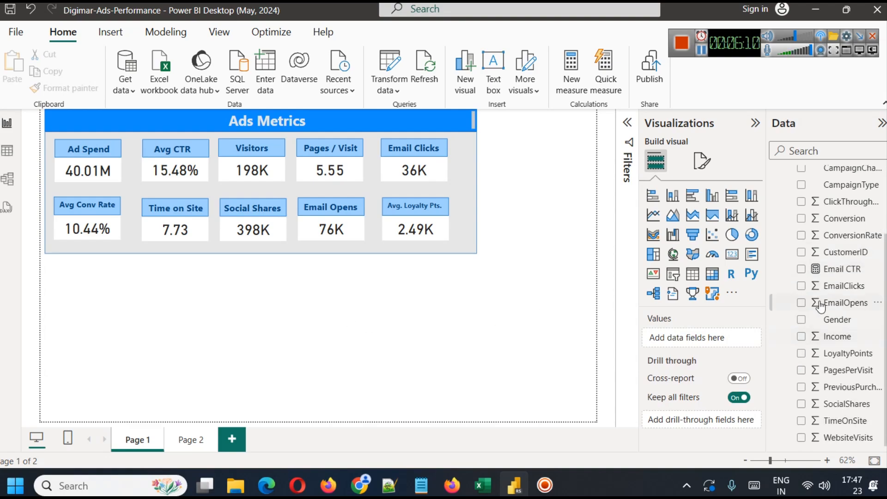
{"action": "scroll", "coordinate": [820, 305], "scroll_direction": "up", "scroll_amount": 2}
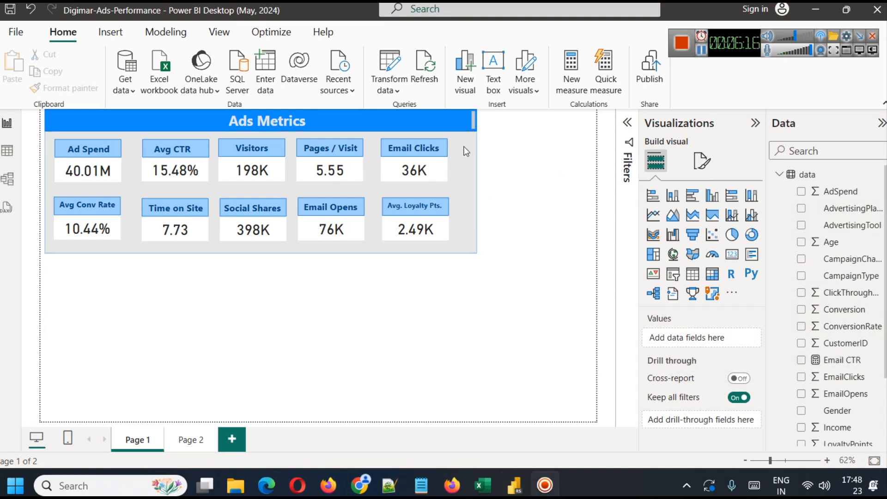
Widen the grey metrics background and the blue header bar to the right edge of the report page.
{"action": "left_click", "coordinate": [465, 168]}
{"action": "left_click_drag", "start_coordinate": [477, 192], "coordinate": [590, 193]}
{"action": "left_click", "coordinate": [450, 121]}
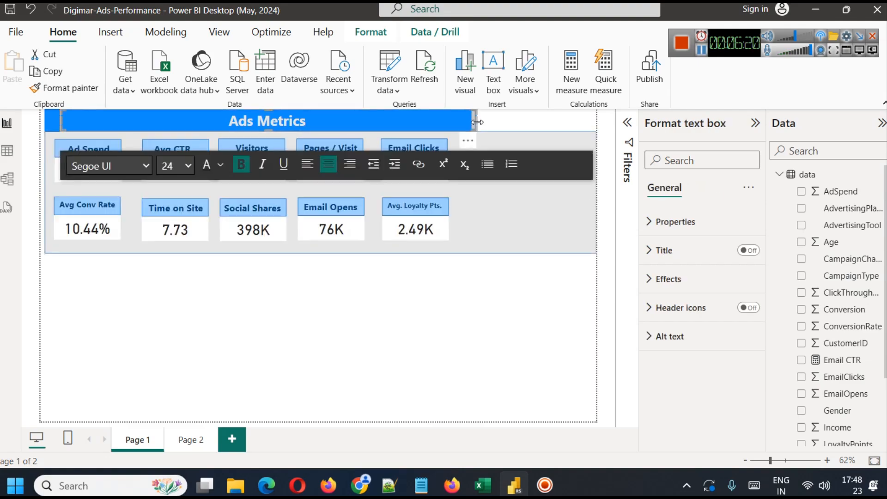
{"action": "left_click", "coordinate": [475, 121]}
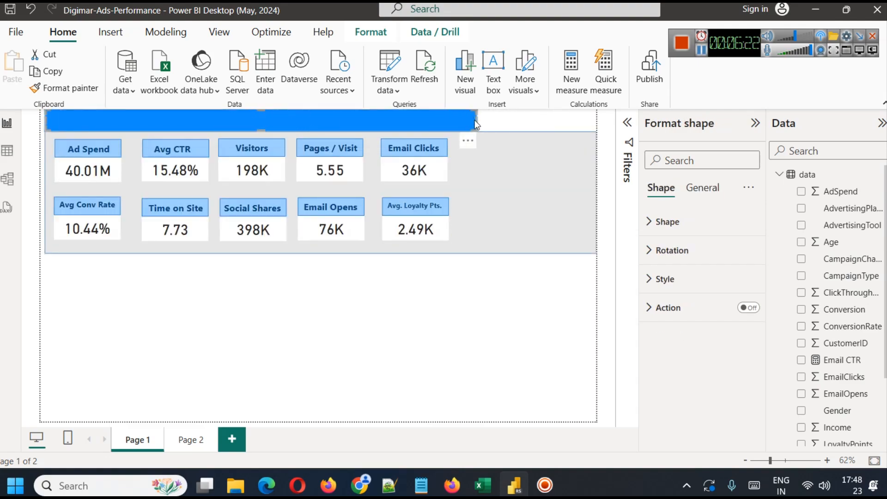
{"action": "left_click_drag", "start_coordinate": [477, 116], "coordinate": [592, 122]}
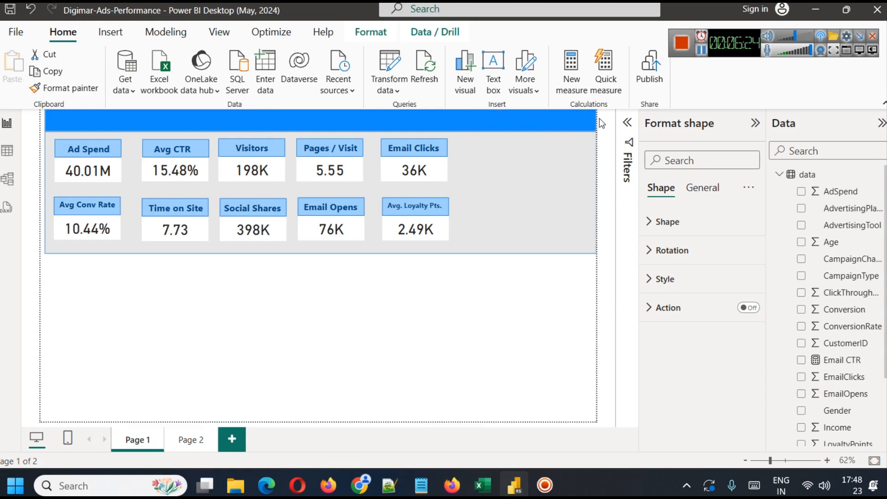
Stretch the "Ads Metrics" title text box to the right end of the widened header bar.
{"action": "left_click", "coordinate": [492, 185]}
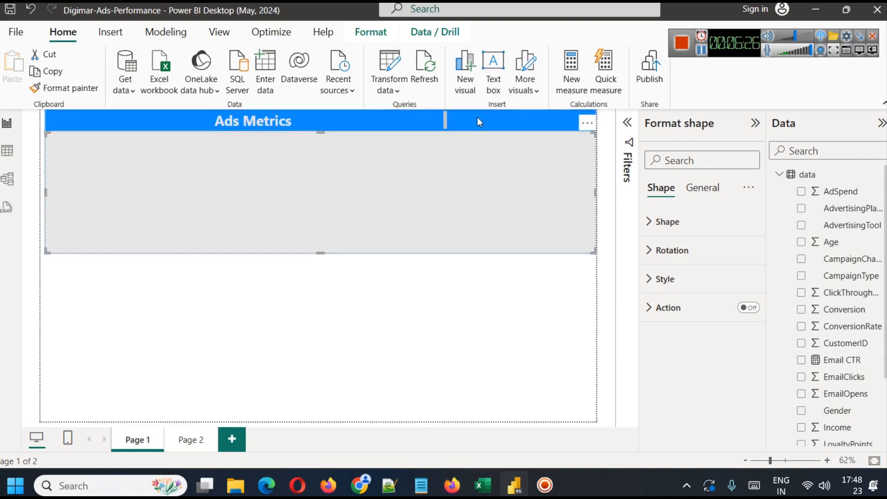
{"action": "left_click", "coordinate": [481, 297]}
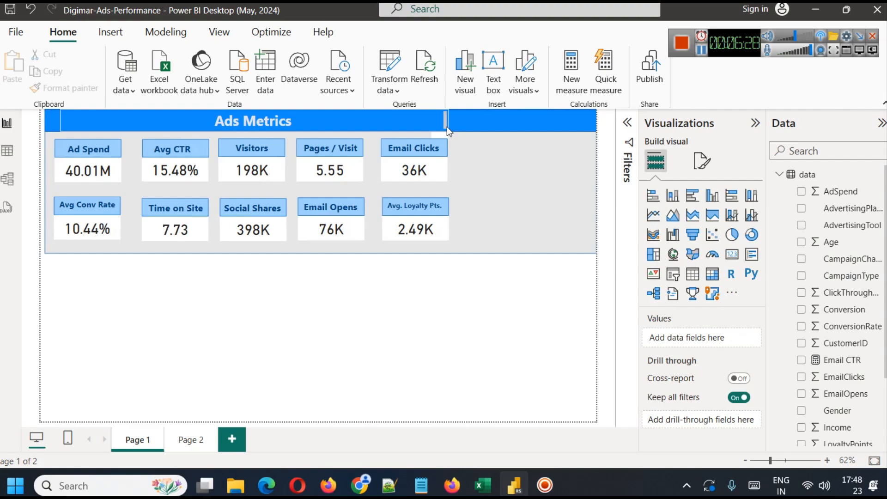
{"action": "left_click", "coordinate": [427, 121]}
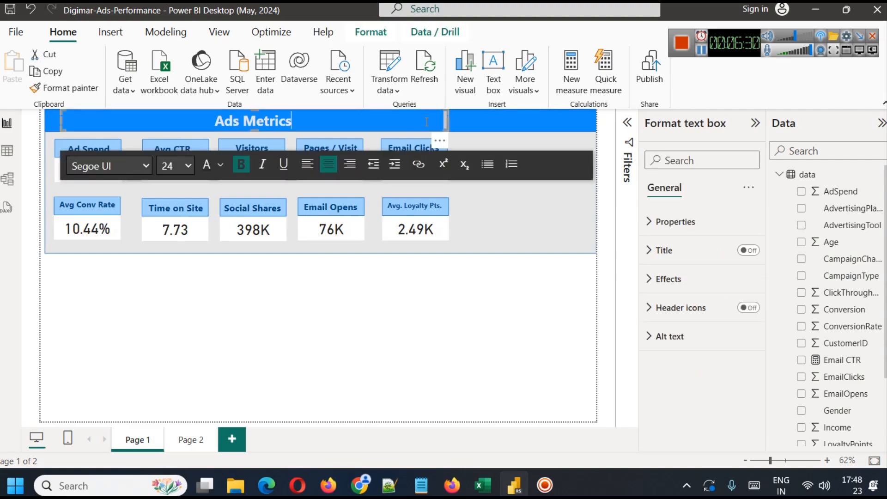
{"action": "left_click_drag", "start_coordinate": [452, 120], "coordinate": [594, 121]}
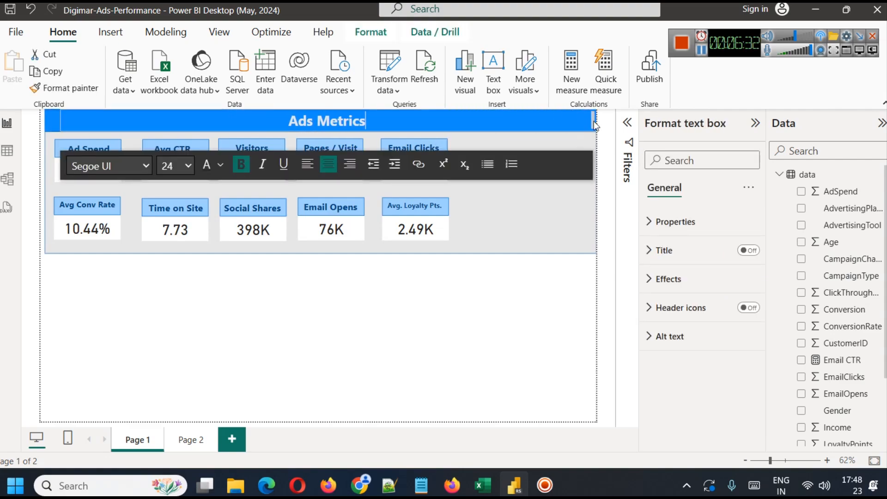
{"action": "left_click", "coordinate": [522, 340]}
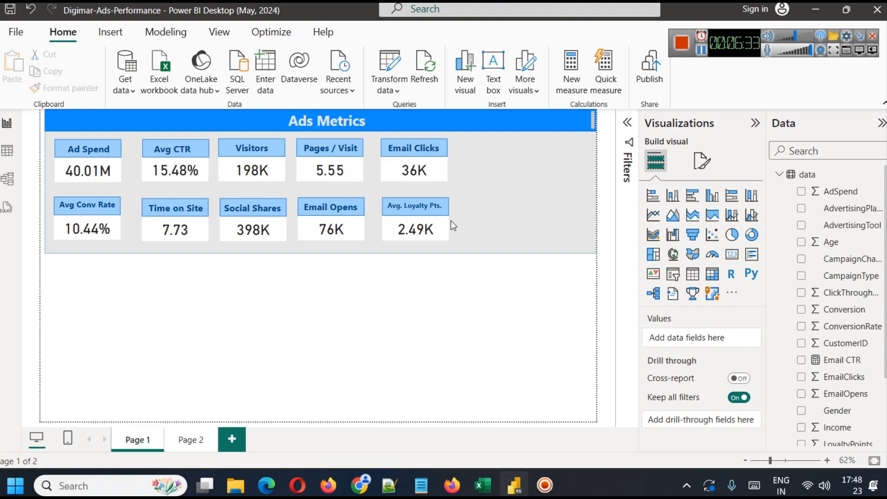
Duplicate the Email Clicks label and value card, placing the copy to the right of the original in the top row.
{"action": "left_click", "coordinate": [402, 161]}
{"action": "left_click", "coordinate": [395, 167]}
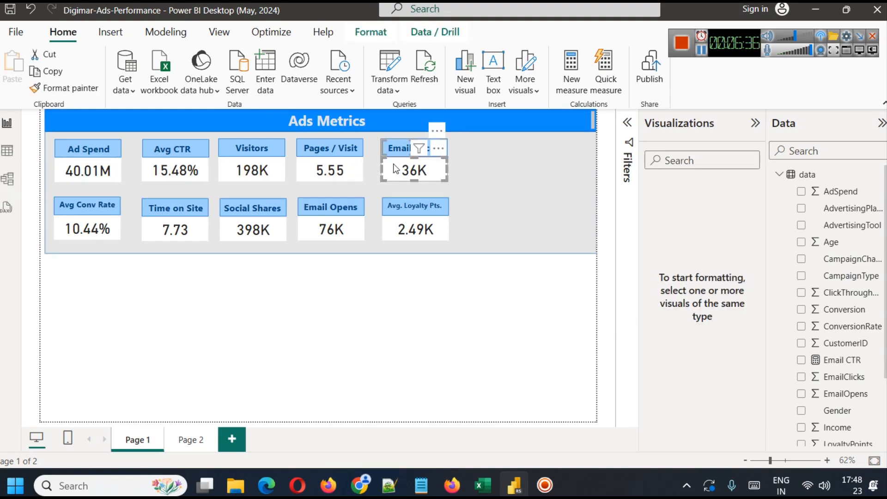
{"action": "key", "text": "ctrl+c"}
{"action": "key", "text": "ctrl+v"}
{"action": "left_click_drag", "start_coordinate": [395, 167], "coordinate": [496, 171]}
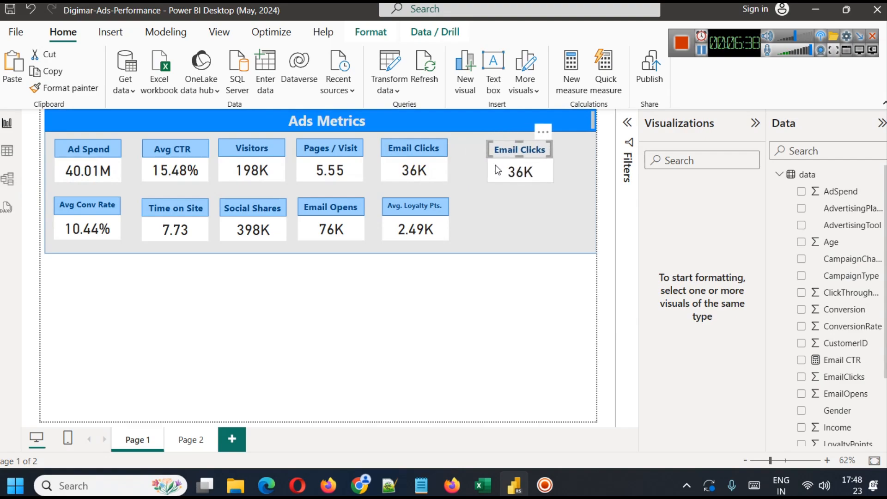
{"action": "left_click", "coordinate": [490, 340]}
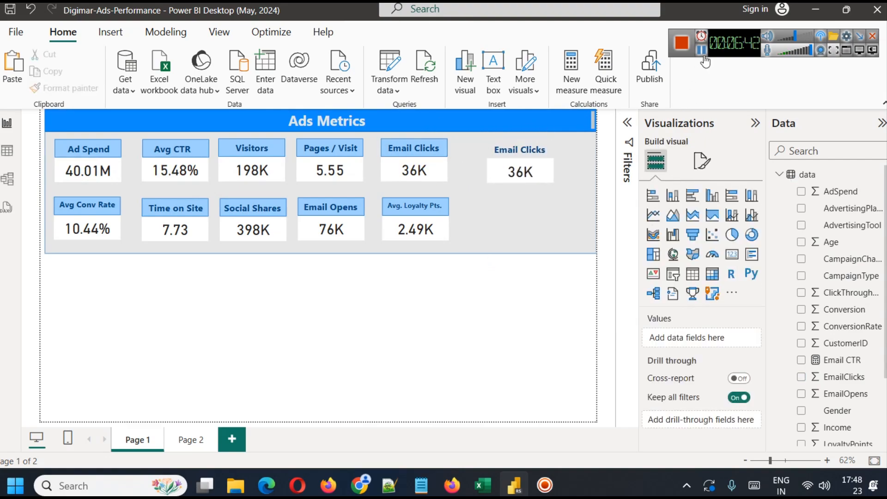
Duplicate the blue label shape of Ad Spend and place it over the label of the copied Email Clicks card.
{"action": "left_click", "coordinate": [88, 149]}
{"action": "left_click", "coordinate": [85, 278]}
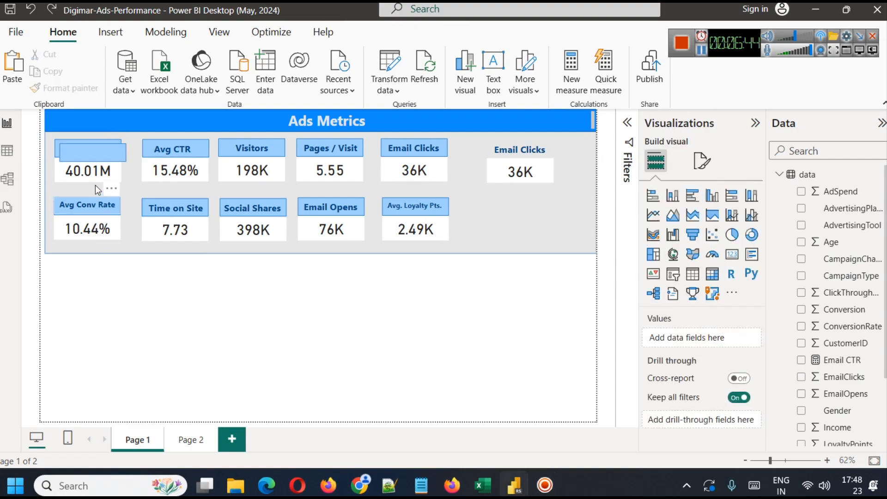
{"action": "left_click", "coordinate": [96, 158]}
{"action": "left_click_drag", "start_coordinate": [106, 150], "coordinate": [532, 147]}
{"action": "left_click", "coordinate": [508, 333]}
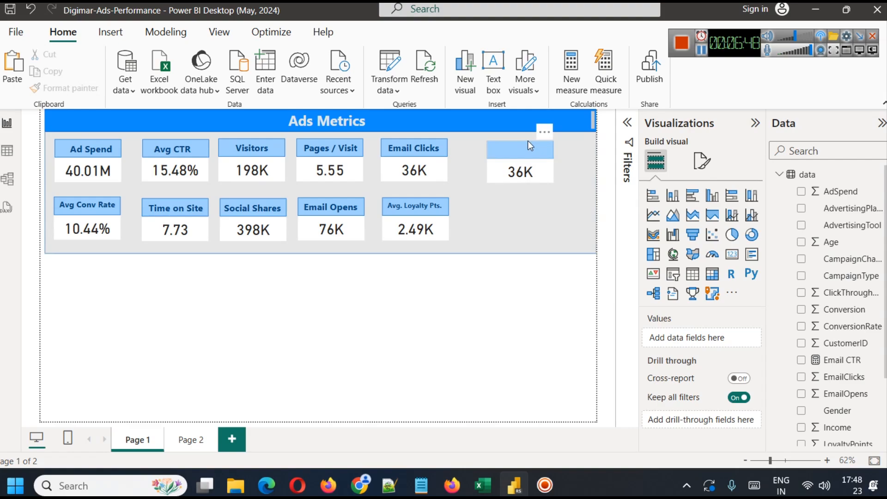
Send the copied blue label shape backward behind the copied Email Clicks text.
{"action": "left_click", "coordinate": [518, 151]}
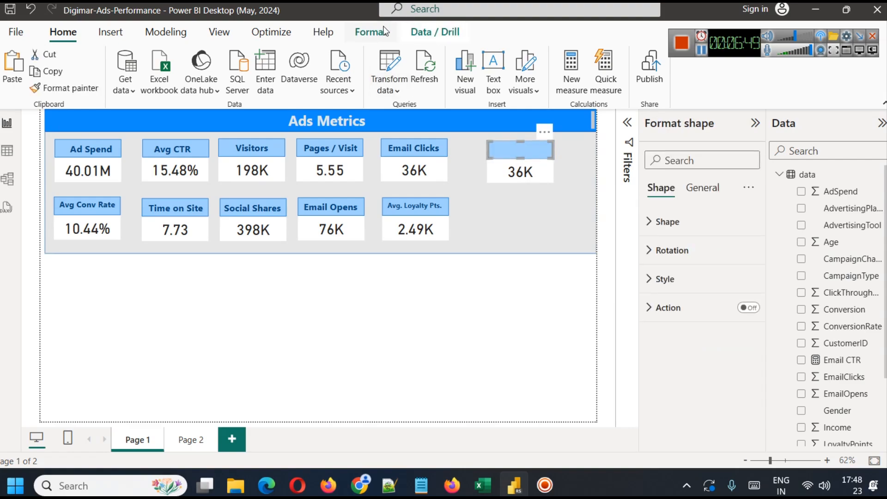
{"action": "left_click", "coordinate": [369, 31]}
{"action": "left_click", "coordinate": [231, 94]}
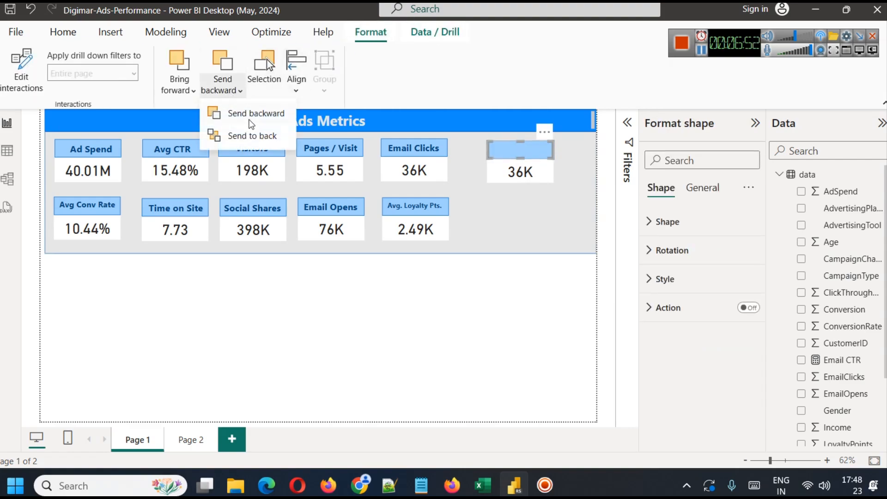
{"action": "left_click", "coordinate": [254, 113]}
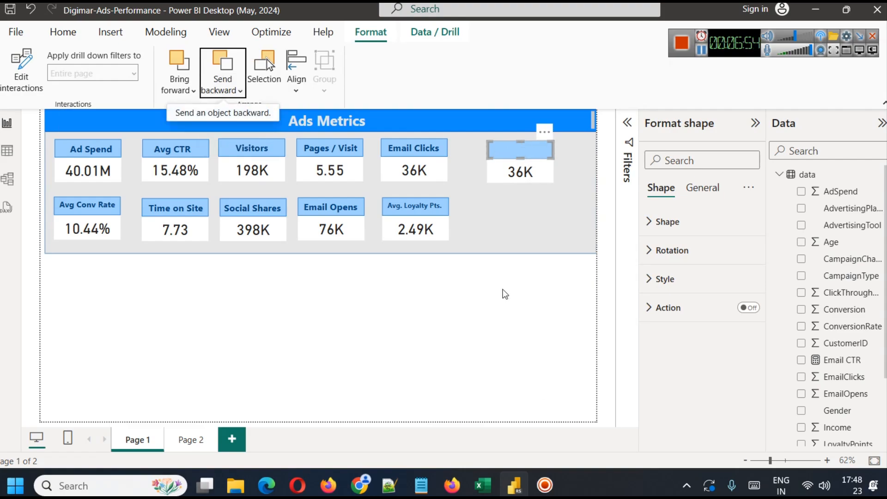
{"action": "left_click", "coordinate": [500, 293]}
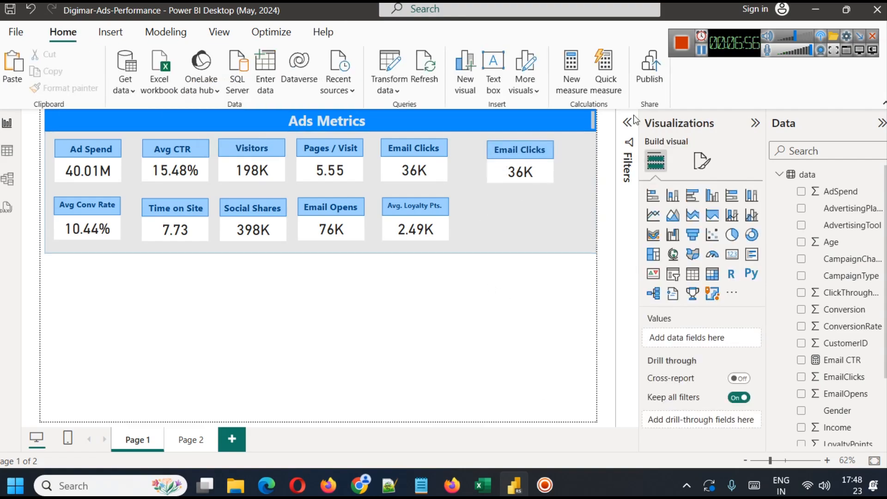
{"action": "left_click", "coordinate": [701, 50]}
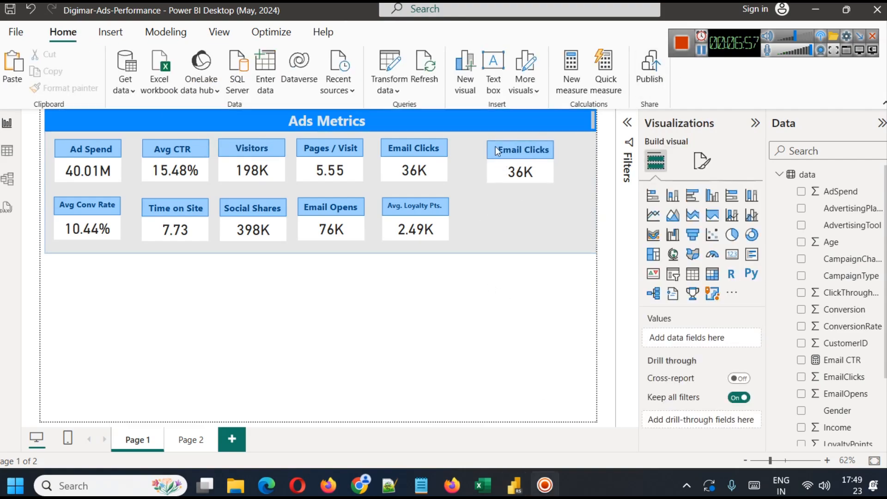
Try to select the copied card's label text, blue shape and value together.
{"action": "left_click", "coordinate": [498, 150]}
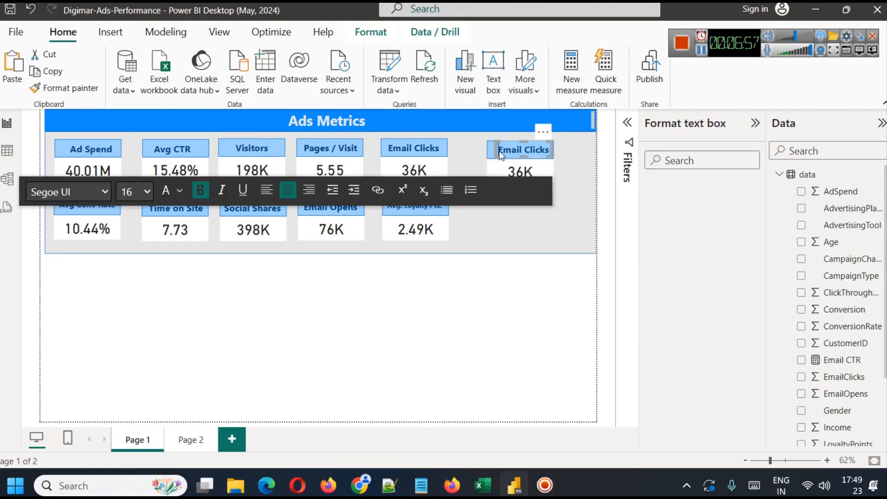
{"action": "left_click", "coordinate": [494, 170], "text": "ctrl"}
{"action": "left_click", "coordinate": [515, 241]}
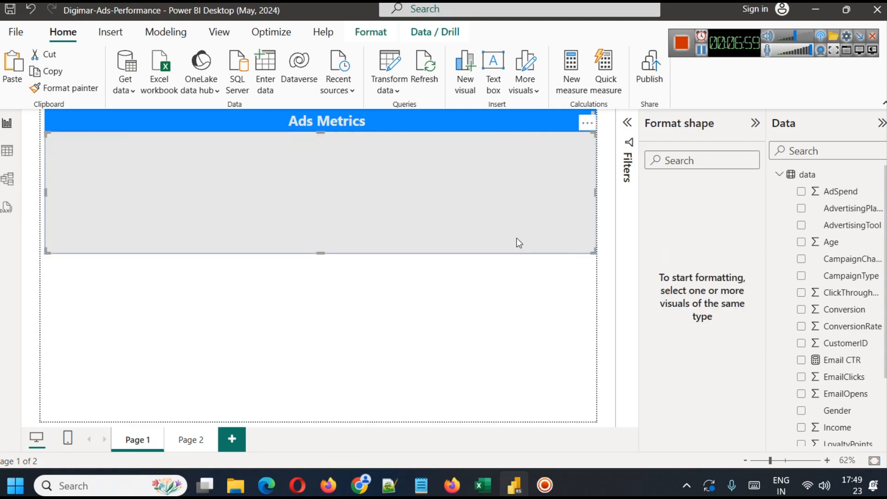
{"action": "left_click", "coordinate": [507, 328]}
{"action": "left_click", "coordinate": [510, 148]}
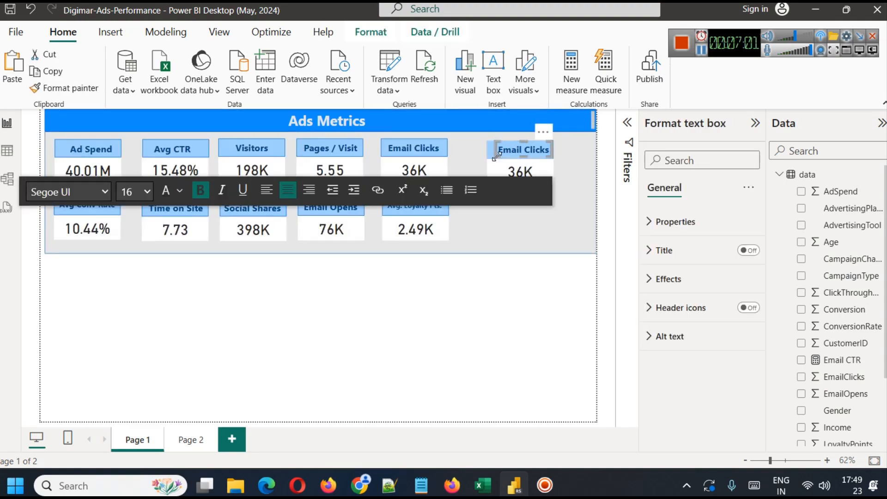
{"action": "left_click", "coordinate": [492, 150], "text": "ctrl"}
{"action": "left_click", "coordinate": [506, 221]}
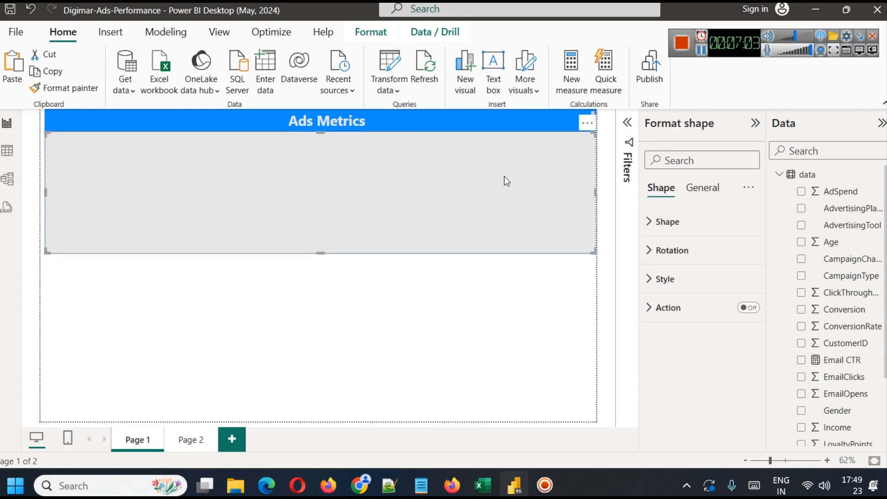
{"action": "left_click", "coordinate": [522, 291]}
{"action": "left_click", "coordinate": [508, 151]}
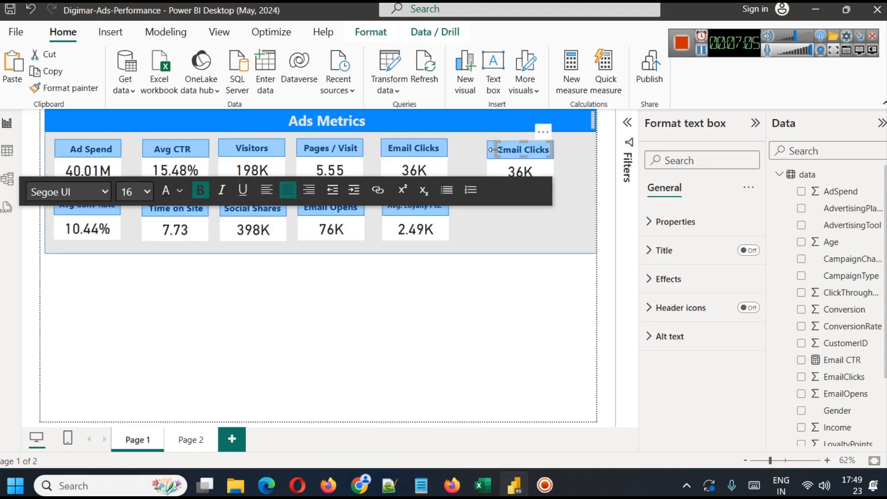
{"action": "left_click", "coordinate": [501, 311]}
{"action": "left_click", "coordinate": [505, 157]}
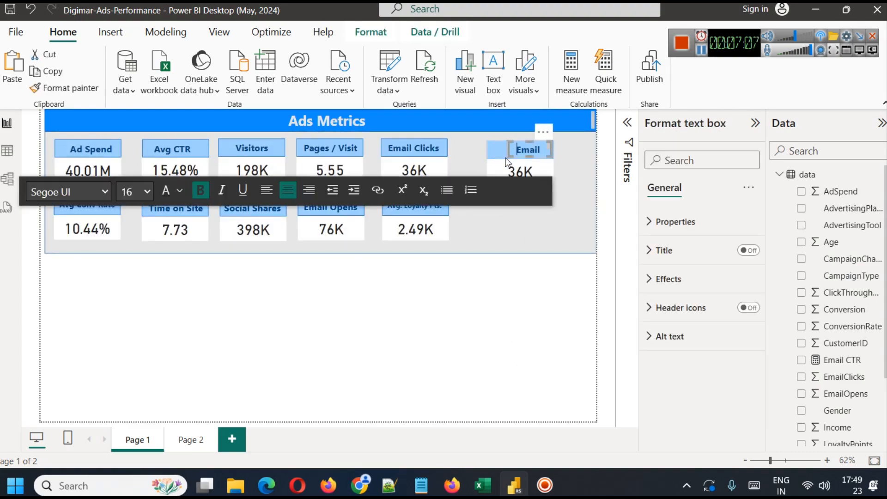
{"action": "key", "text": "Escape"}
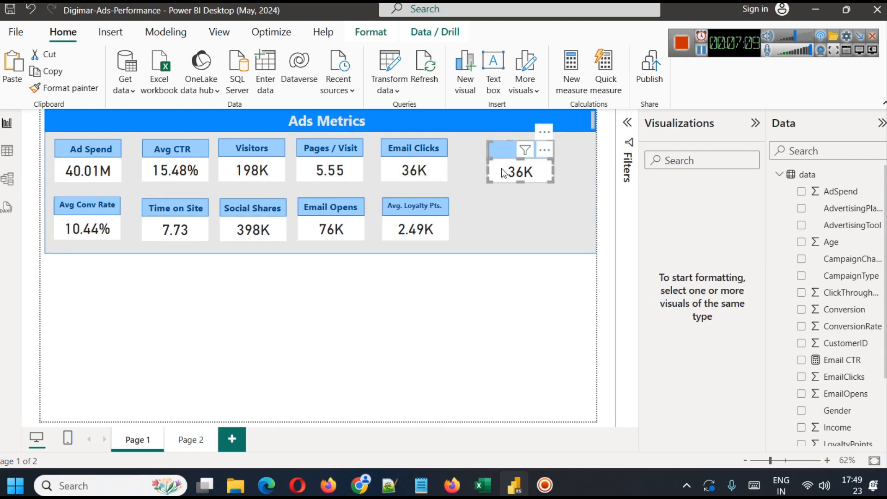
Duplicate the new card with its label and blue shape, placing the copy in the second row beside Avg. Loyalty Pts.
{"action": "left_click", "coordinate": [515, 143]}
{"action": "left_click", "coordinate": [508, 149]}
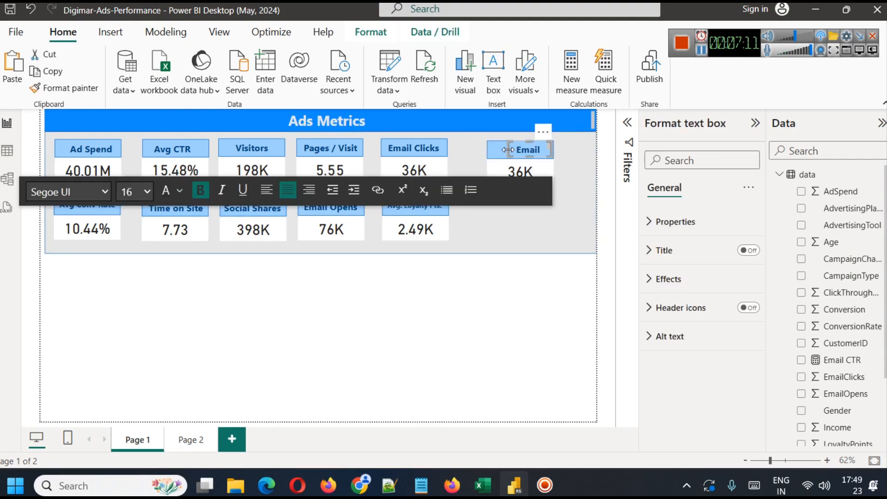
{"action": "left_click", "coordinate": [492, 150]}
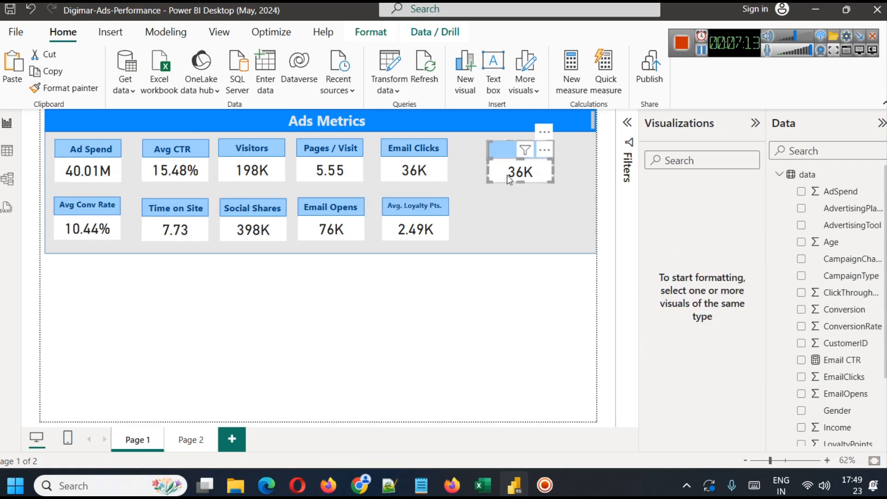
{"action": "key", "text": "ctrl+v"}
{"action": "left_click_drag", "start_coordinate": [504, 179], "coordinate": [480, 232]}
{"action": "left_click", "coordinate": [480, 232]}
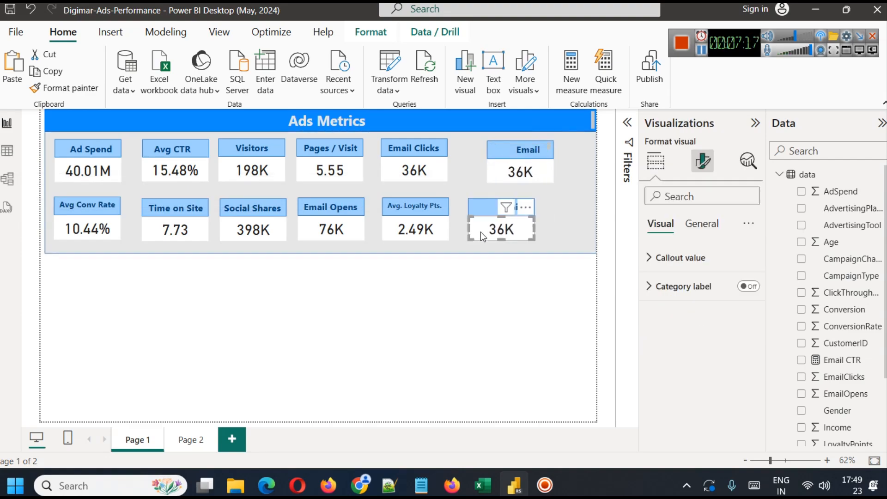
Move the top-row copy's blue shape and value card closer to the original Email Clicks card.
{"action": "left_click", "coordinate": [494, 153]}
{"action": "left_click", "coordinate": [497, 166], "text": "ctrl"}
{"action": "left_click_drag", "start_coordinate": [498, 167], "coordinate": [472, 164]}
{"action": "left_click", "coordinate": [472, 164]}
Widen the top-row copy's label text box so the full "Email Clicks" text fits, and reposition it near its blue shape.
{"action": "left_click", "coordinate": [546, 148]}
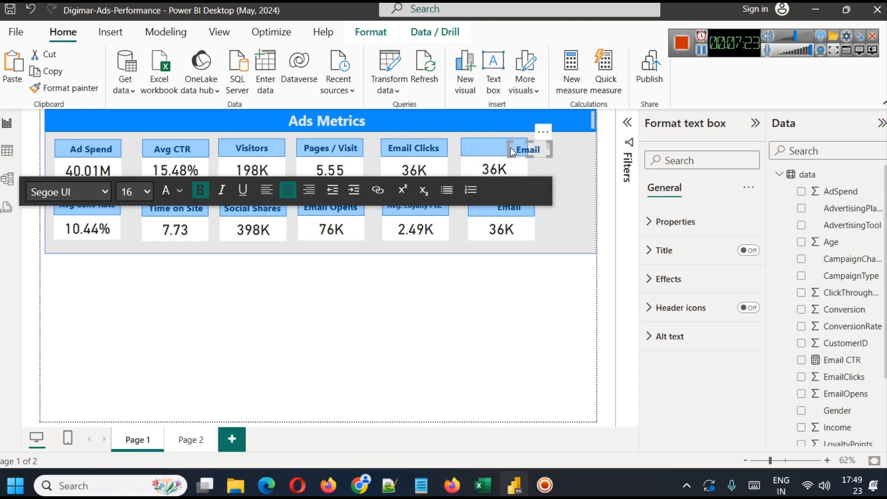
{"action": "left_click_drag", "start_coordinate": [509, 150], "coordinate": [477, 148]}
{"action": "mouse_move", "coordinate": [549, 150]}
{"action": "left_mouse_down"}
{"action": "mouse_move", "coordinate": [525, 147]}
{"action": "mouse_move", "coordinate": [543, 145]}
{"action": "left_mouse_up"}
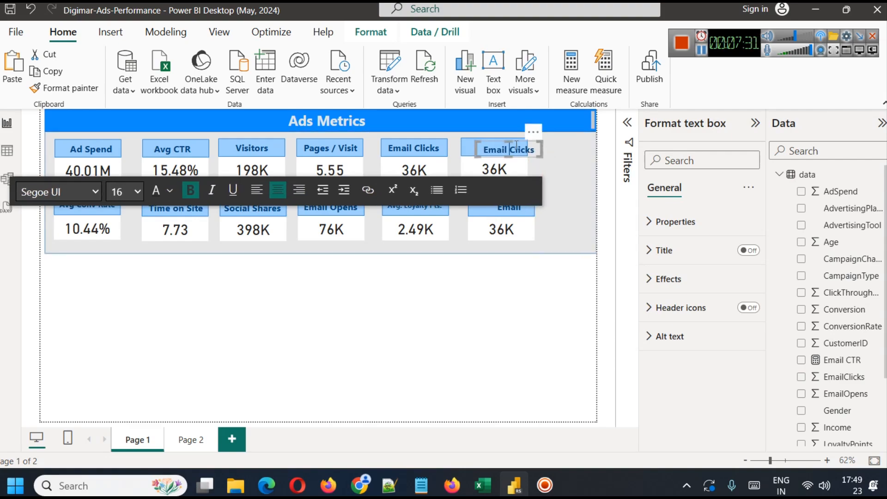
Nudge the top-row copy's "Email Clicks" label up and left until it sits on its blue shape.
{"action": "left_click", "coordinate": [488, 142]}
{"action": "key", "text": "Up"}
{"action": "key", "text": "Up"}
{"action": "key", "text": "Up"}
{"action": "key", "text": "Up"}
{"action": "key", "text": "Up"}
{"action": "key", "text": "Left"}
{"action": "key", "text": "Left"}
{"action": "key", "text": "Left"}
{"action": "key", "text": "Left"}
{"action": "key", "text": "Left"}
{"action": "key", "text": "Left"}
{"action": "key", "text": "Left"}
{"action": "key", "text": "Left"}
{"action": "key", "text": "Left"}
{"action": "key", "text": "Left"}
{"action": "key", "text": "Left"}
{"action": "key", "text": "Left"}
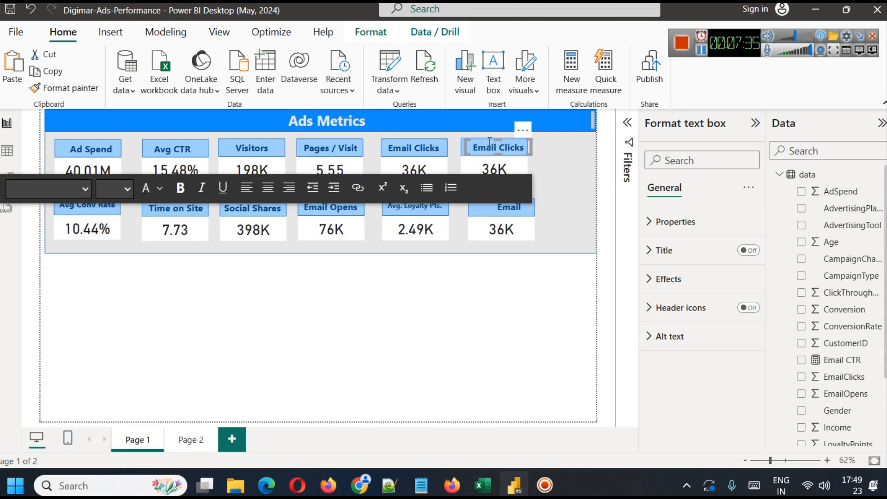
Nudge the top-row copy's label left onto its blue shape, and widen the second-row copy's label to show "Email Clicks" on one line.
{"action": "key", "text": "Left"}
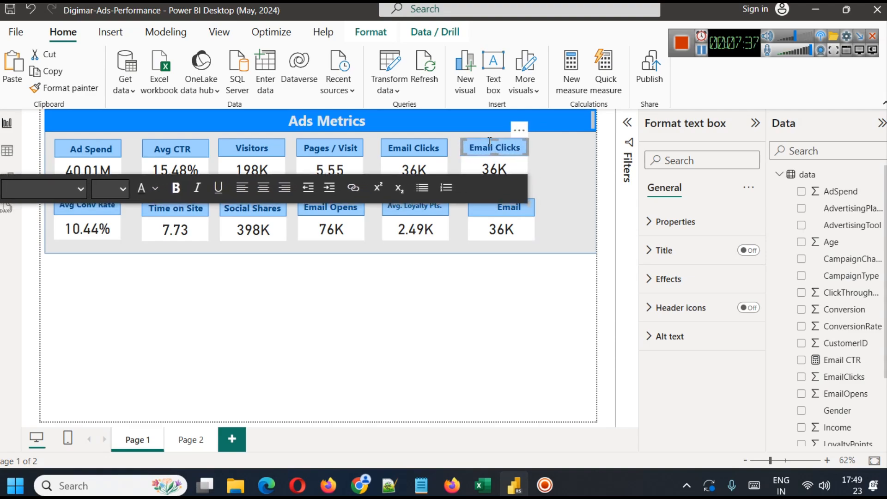
{"action": "left_click", "coordinate": [562, 310]}
{"action": "left_click", "coordinate": [505, 210]}
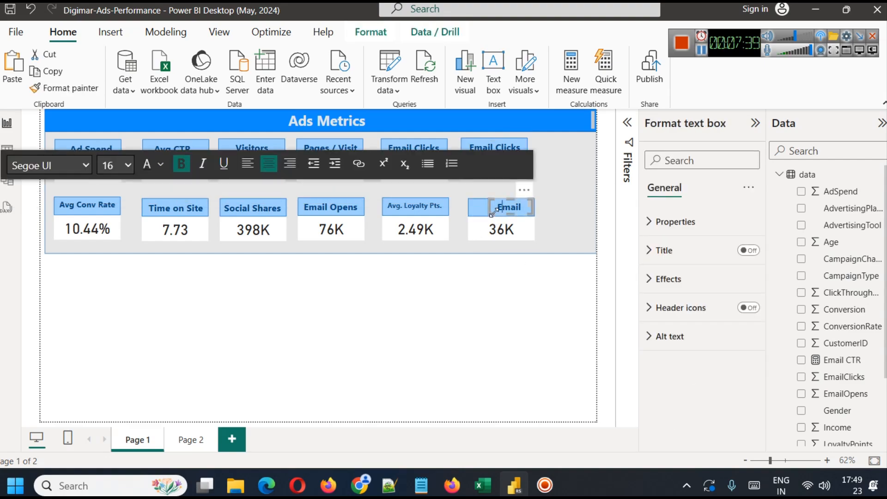
{"action": "type", "text": "Clicks"}
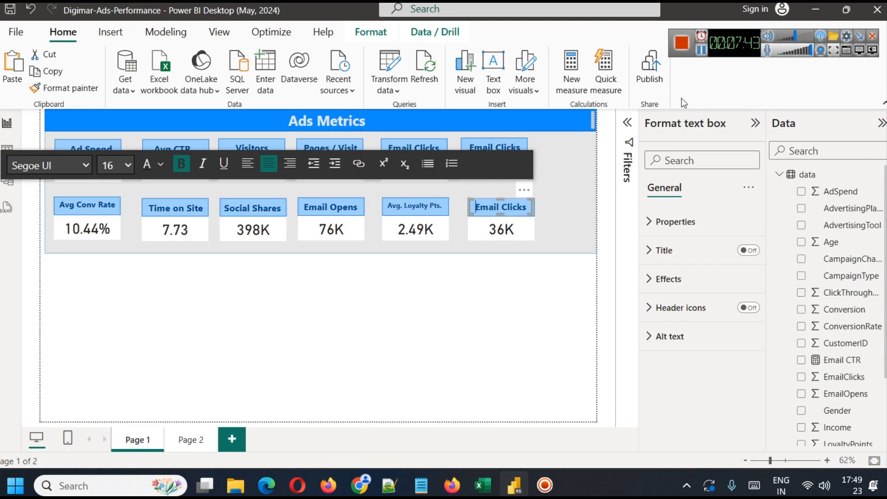
Change the label of the last card in the top row to "Email CTR".
{"action": "left_click", "coordinate": [493, 230]}
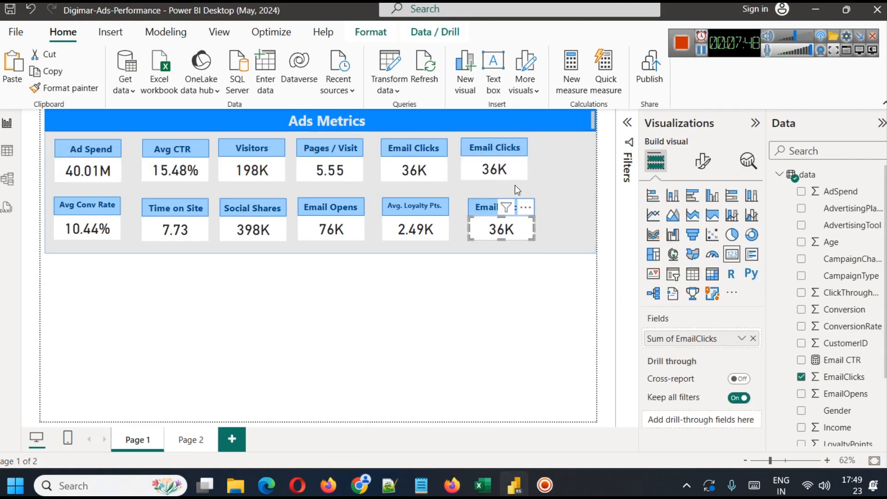
{"action": "left_click", "coordinate": [492, 171]}
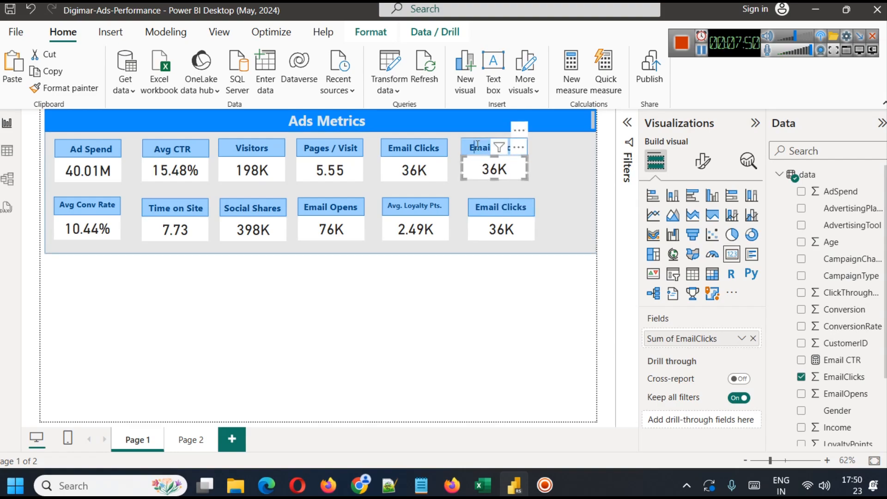
{"action": "left_click", "coordinate": [489, 148]}
{"action": "double_click", "coordinate": [500, 147]}
{"action": "type", "text": "CTR"}
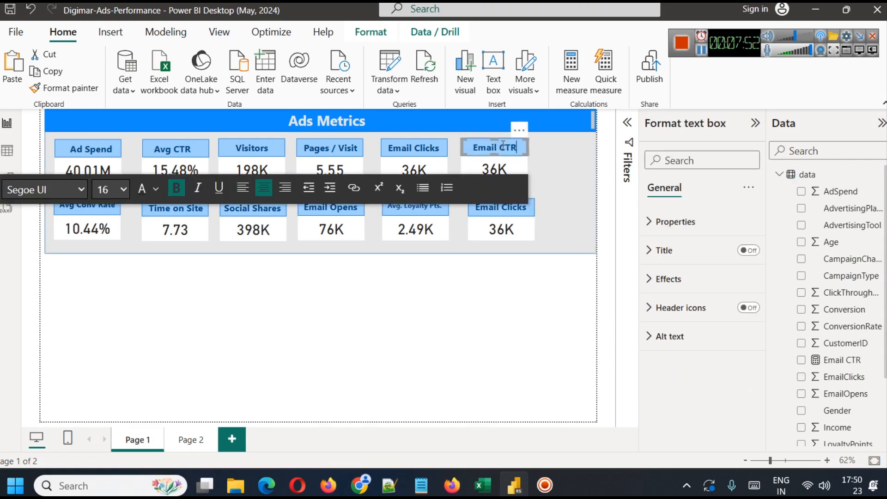
{"action": "left_click", "coordinate": [477, 268]}
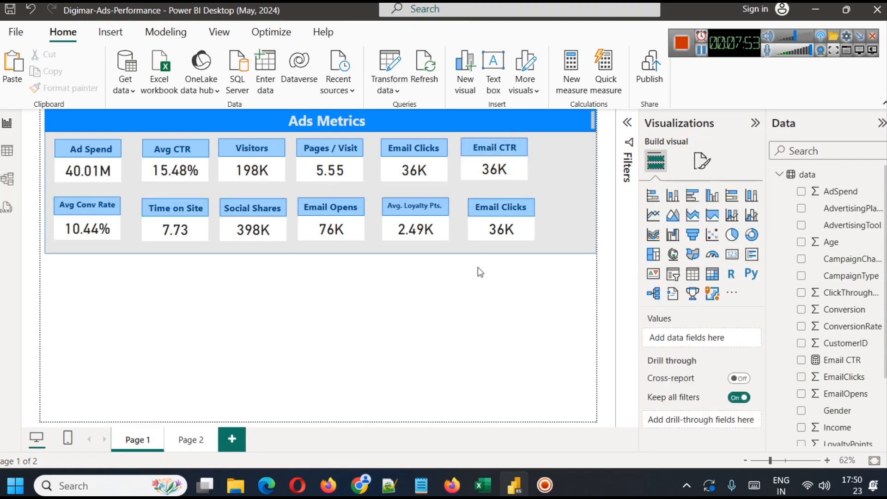
Replace the EmailClicks field in the top-row Email CTR card with the Email CTR measure.
{"action": "left_click", "coordinate": [490, 169]}
{"action": "left_click", "coordinate": [752, 340]}
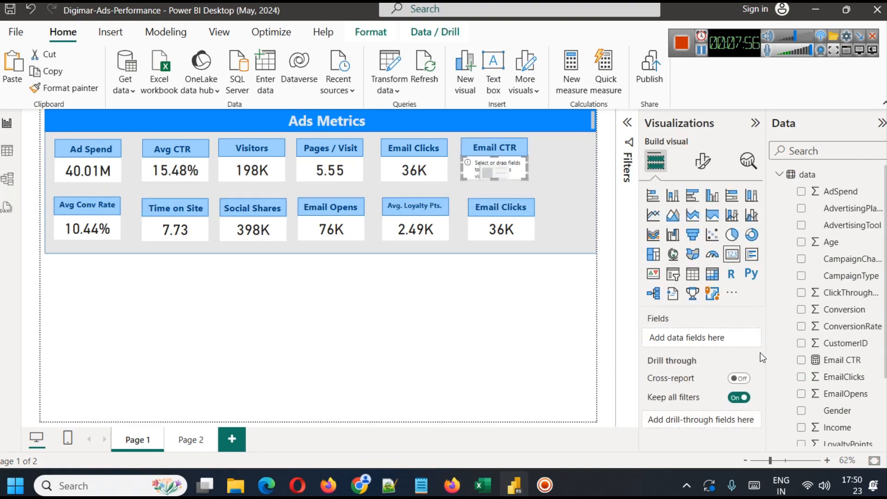
{"action": "left_click_drag", "start_coordinate": [850, 366], "coordinate": [720, 340]}
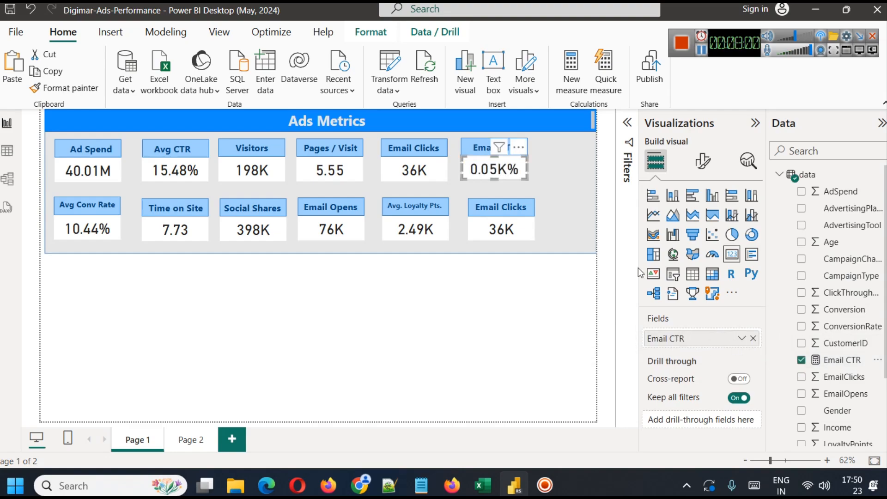
Set the display units of the Email CTR card's callout value to Auto.
{"action": "left_click", "coordinate": [703, 161]}
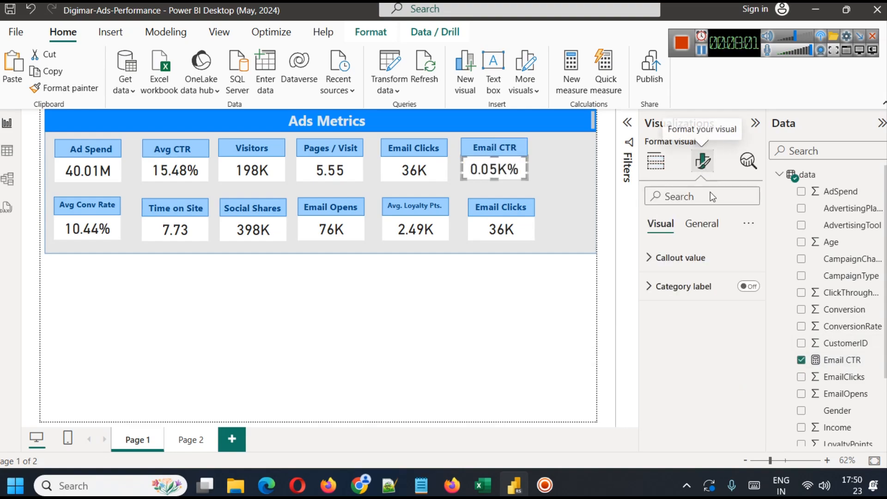
{"action": "left_click", "coordinate": [697, 262]}
{"action": "left_click", "coordinate": [700, 401]}
{"action": "left_click", "coordinate": [682, 295]}
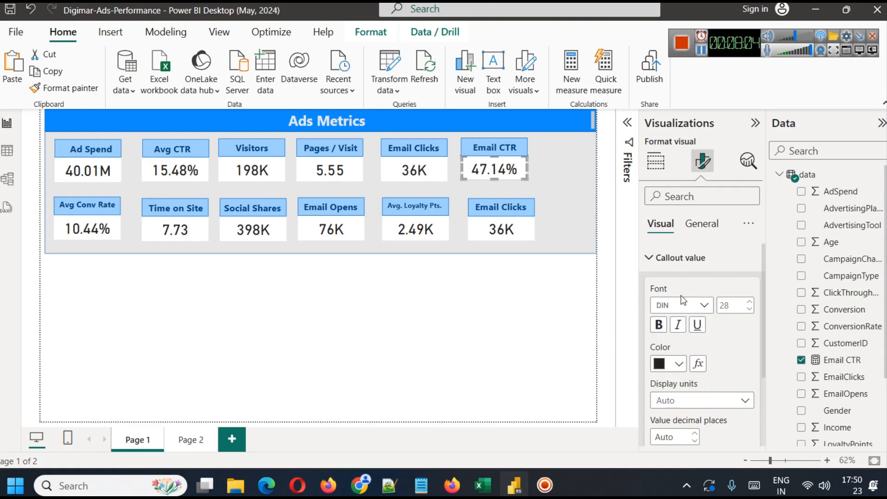
{"action": "left_click", "coordinate": [524, 279]}
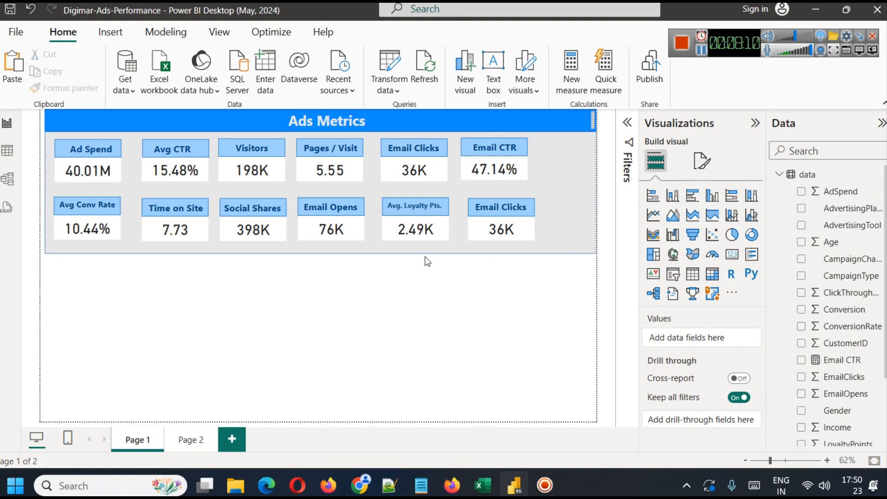
Move the second-row copy's value card and "Email Clicks" label left to line up under the Email CTR card.
{"action": "left_click", "coordinate": [475, 234]}
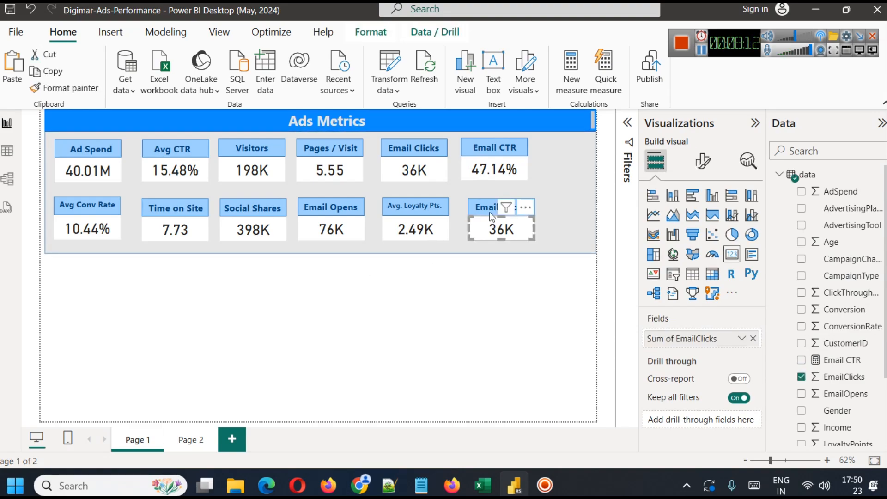
{"action": "left_click", "coordinate": [480, 207], "text": "ctrl"}
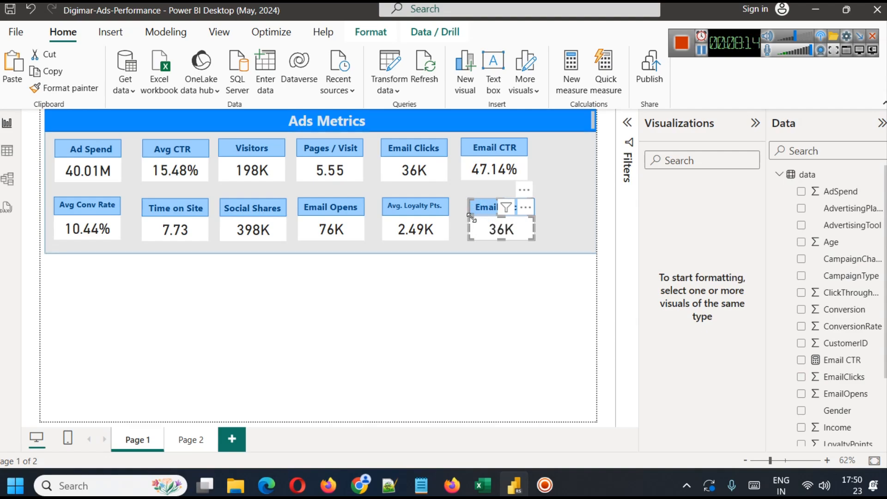
{"action": "left_click_drag", "start_coordinate": [479, 232], "coordinate": [471, 231]}
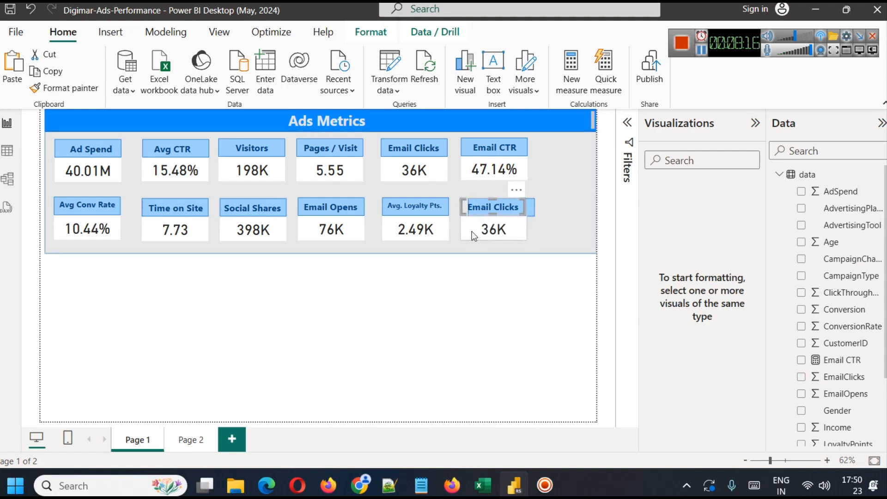
{"action": "left_click", "coordinate": [473, 236]}
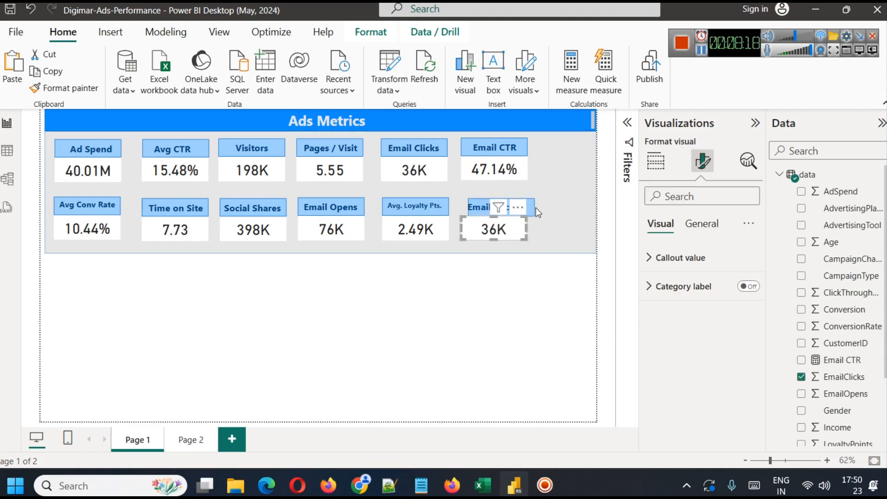
Nudge the second-row copy's blue shape left until it lines up with its label and value card.
{"action": "left_click", "coordinate": [535, 207]}
{"action": "left_click", "coordinate": [518, 280]}
{"action": "left_click", "coordinate": [527, 205]}
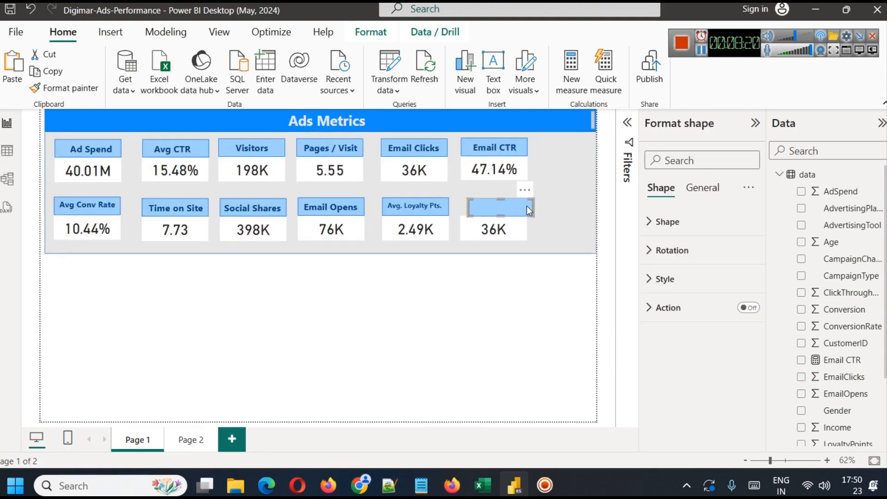
{"action": "key", "text": "Left"}
{"action": "key", "text": "Left"}
{"action": "key", "text": "Left"}
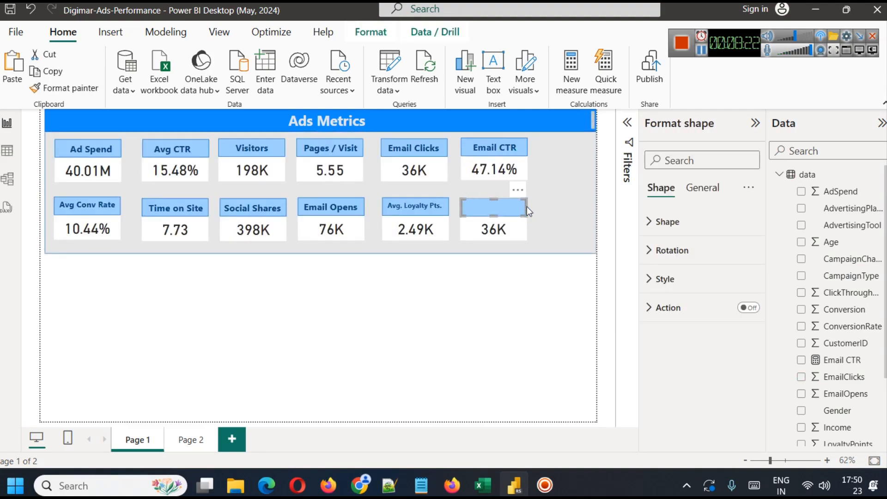
{"action": "left_click", "coordinate": [531, 322]}
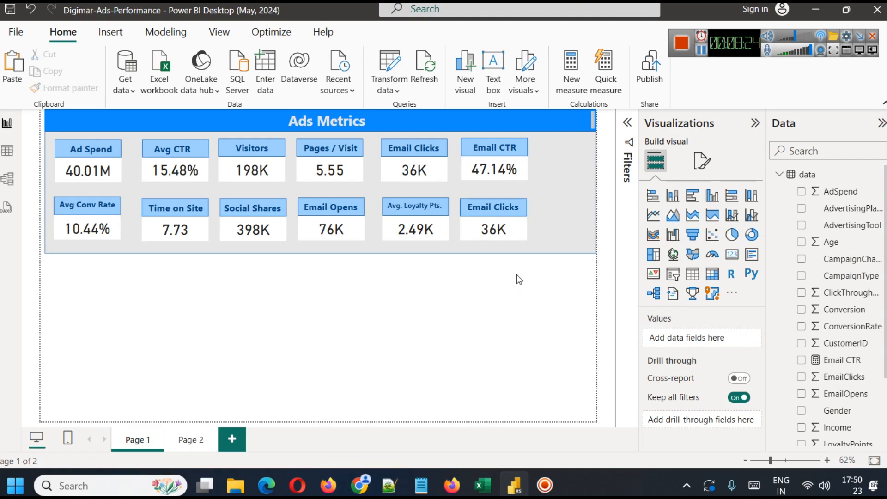
Replace the EmailClicks field in the last second-row card with Age, aggregated as Average.
{"action": "left_click", "coordinate": [497, 230]}
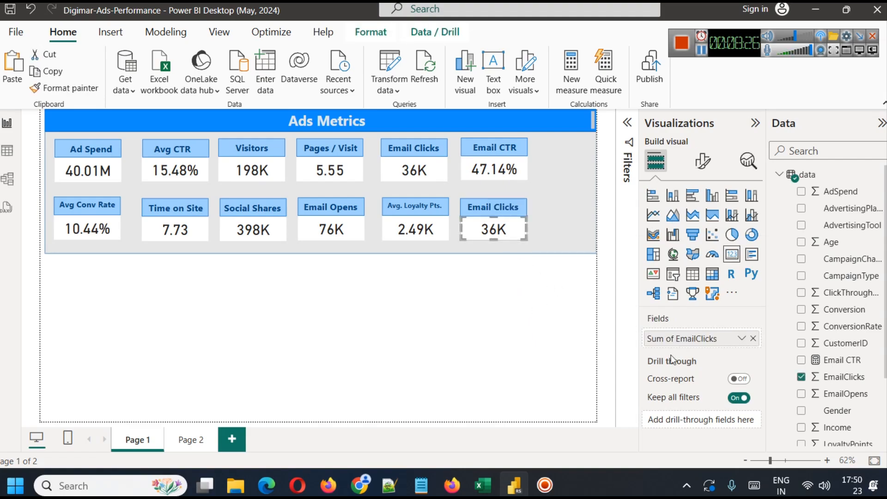
{"action": "left_click", "coordinate": [752, 338]}
{"action": "scroll", "coordinate": [827, 385], "scroll_direction": "down", "scroll_amount": 3}
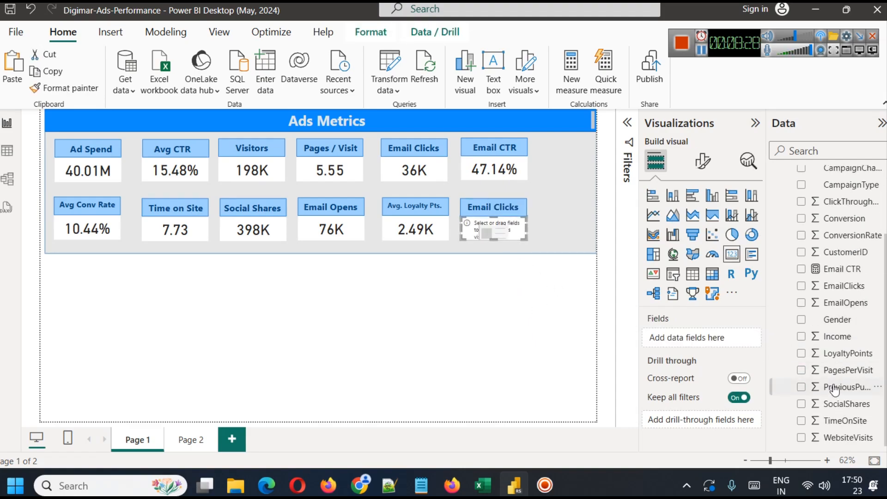
{"action": "scroll", "coordinate": [827, 386], "scroll_direction": "up", "scroll_amount": 3}
{"action": "left_click_drag", "start_coordinate": [831, 242], "coordinate": [711, 338]}
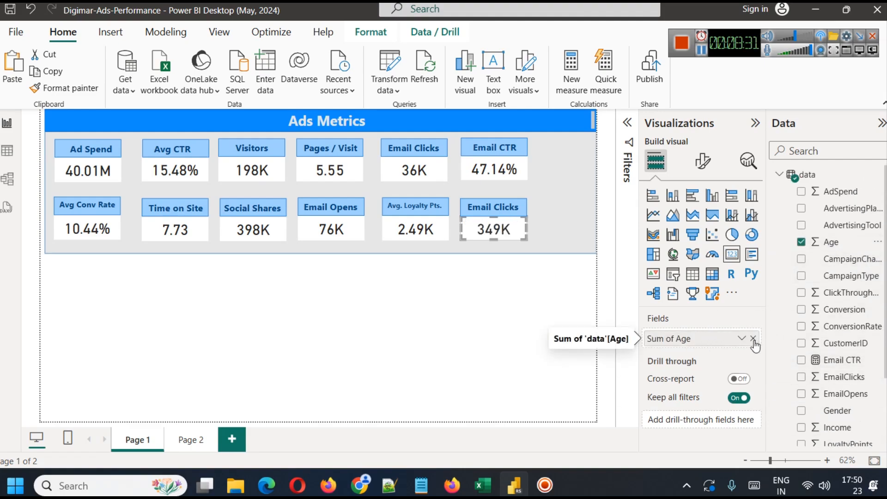
{"action": "left_click", "coordinate": [739, 340]}
{"action": "left_click", "coordinate": [767, 183]}
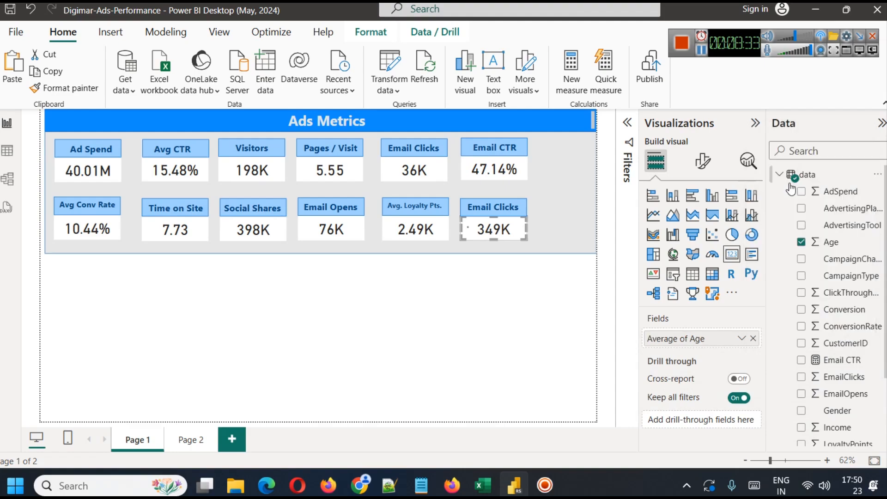
{"action": "left_click", "coordinate": [494, 305]}
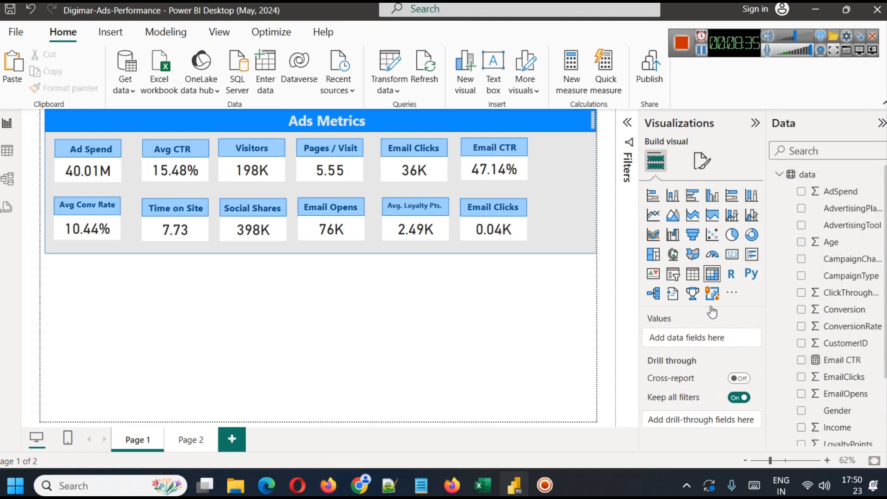
Set the display units of the average age card's callout value to Auto.
{"action": "left_click", "coordinate": [511, 238]}
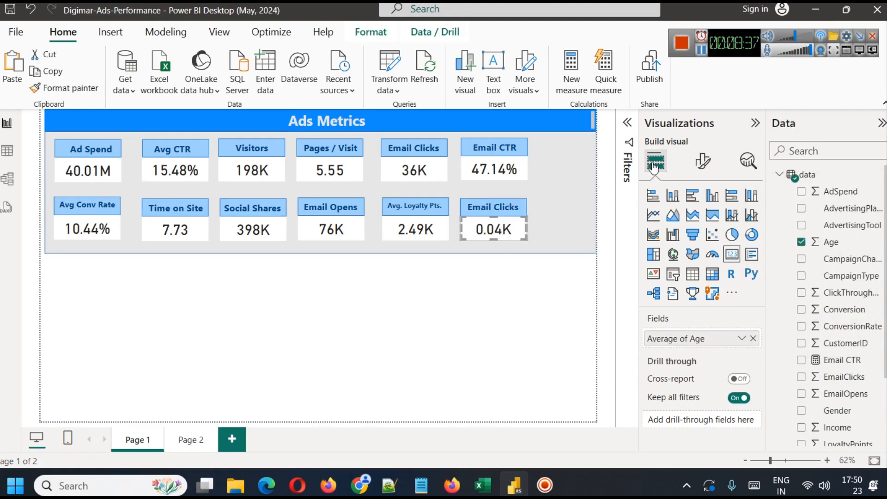
{"action": "left_click", "coordinate": [702, 161]}
{"action": "left_click", "coordinate": [683, 257]}
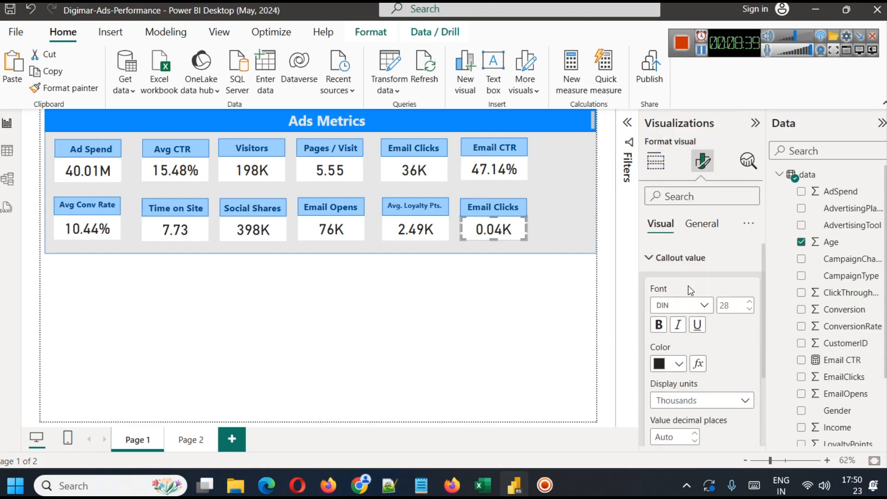
{"action": "left_click", "coordinate": [683, 393]}
{"action": "left_click", "coordinate": [670, 316]}
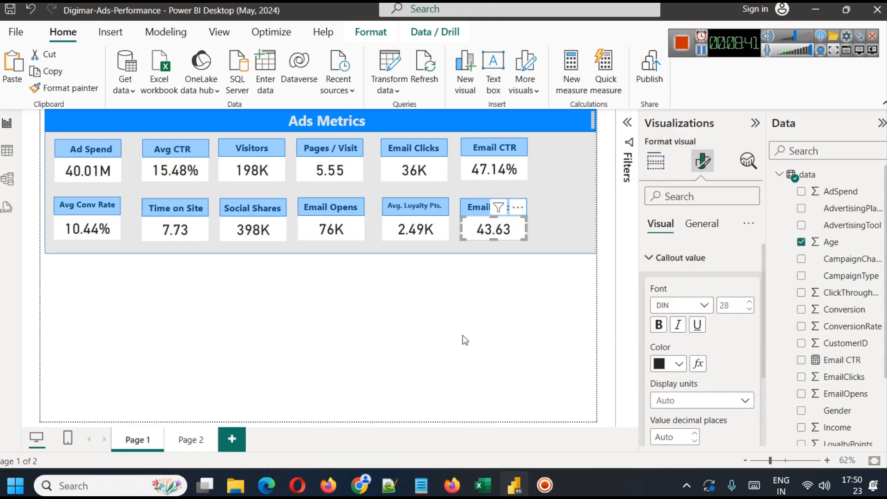
{"action": "left_click", "coordinate": [470, 331]}
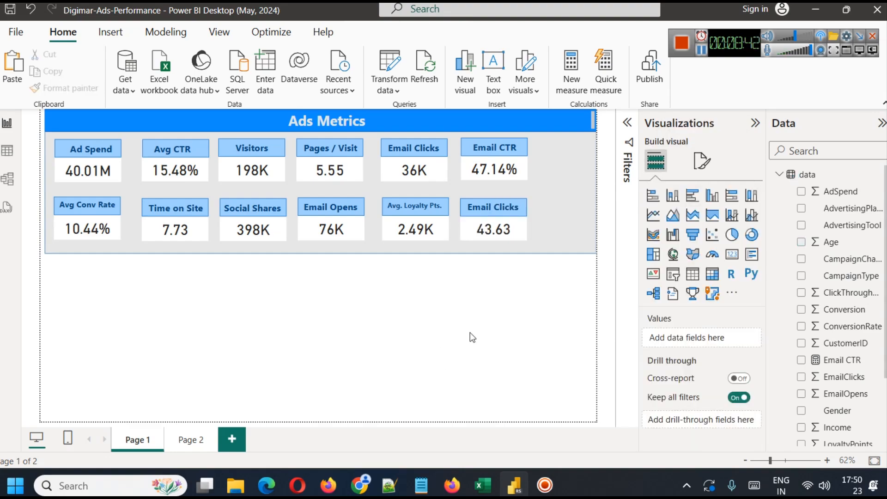
Change the label above the average age card to "Avg Age".
{"action": "left_click", "coordinate": [493, 233]}
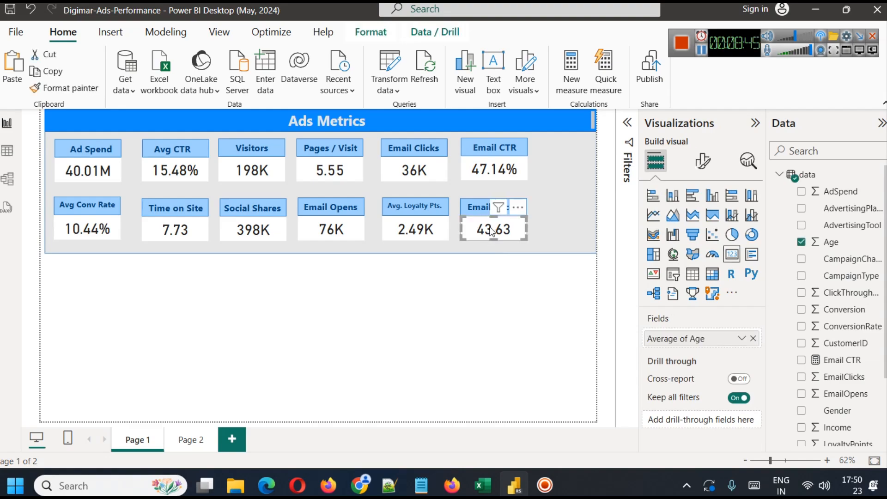
{"action": "triple_click", "coordinate": [479, 203]}
{"action": "type", "text": "Avg Age"}
{"action": "key", "text": "Return"}
{"action": "key", "text": "BackSpace"}
{"action": "left_click", "coordinate": [519, 322]}
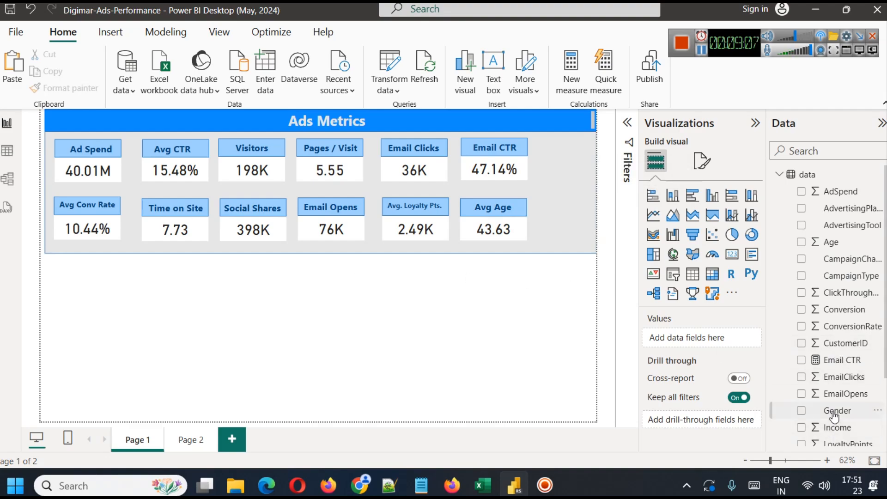
Check the available fields and the data table, and add a donut chart below the Ads Metrics panel.
{"action": "scroll", "coordinate": [834, 415], "scroll_direction": "down", "scroll_amount": 2}
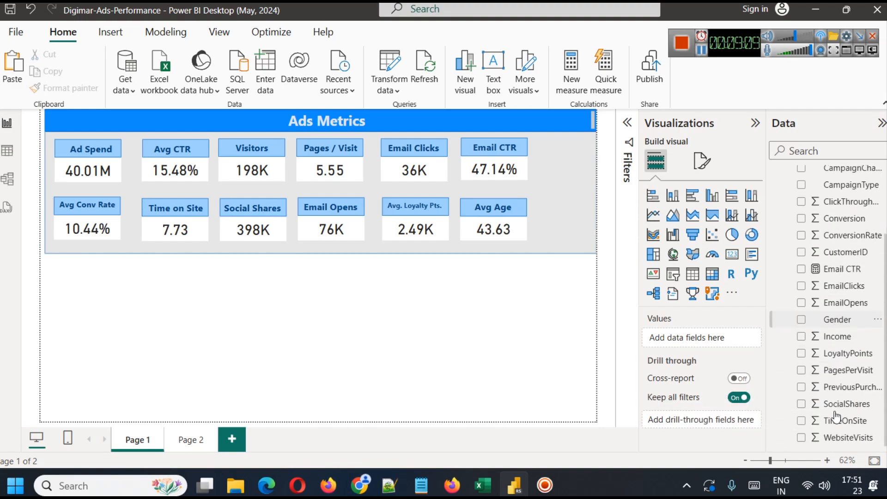
{"action": "scroll", "coordinate": [839, 416], "scroll_direction": "up", "scroll_amount": 2}
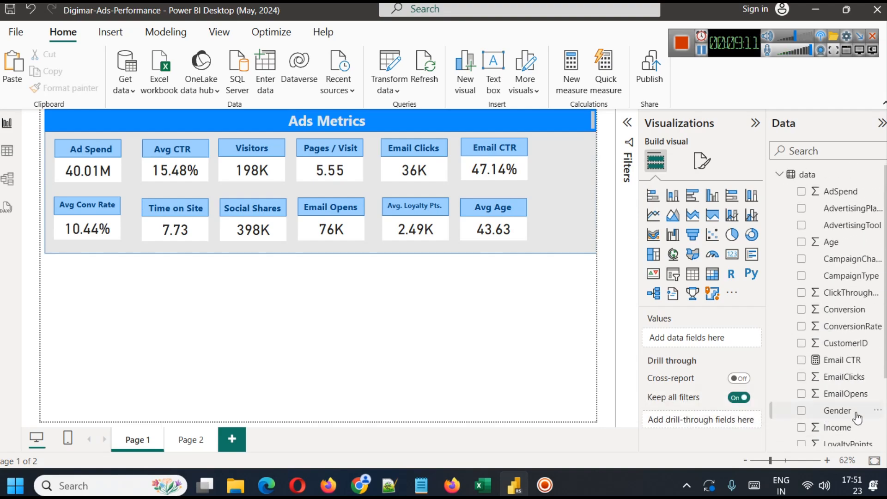
{"action": "left_click", "coordinate": [6, 150]}
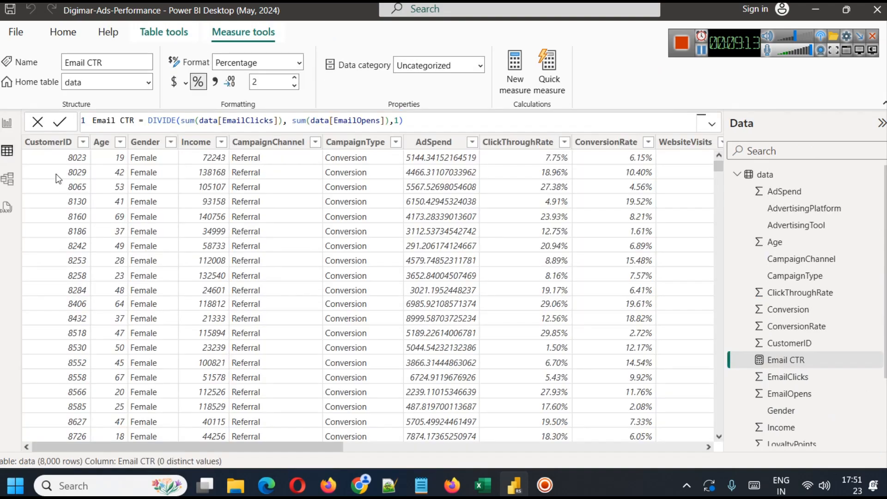
{"action": "left_click", "coordinate": [8, 122]}
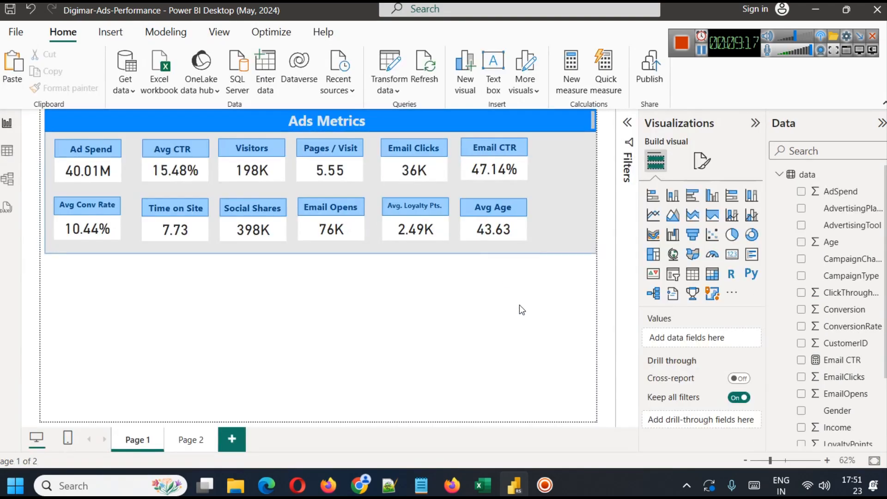
{"action": "left_click", "coordinate": [752, 236]}
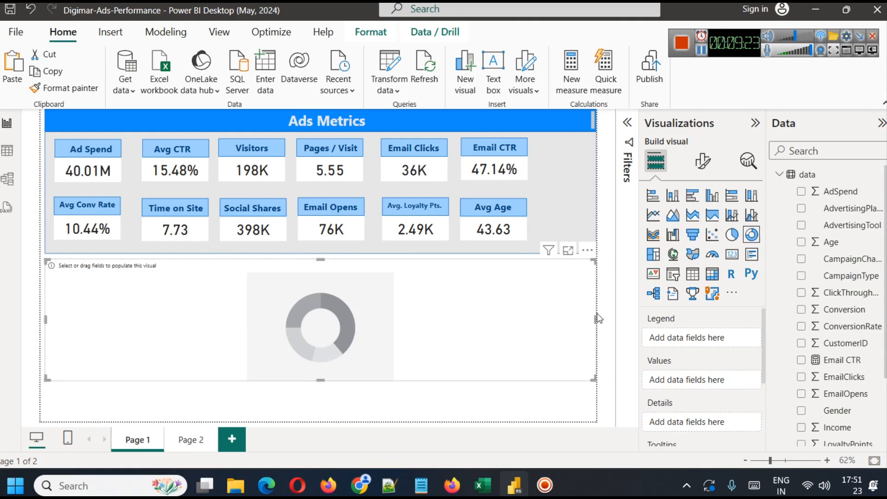
Narrow the empty donut chart to about a fifth of the Ads Metrics panel's width and move it down, leaving a gap above.
{"action": "left_click_drag", "start_coordinate": [597, 320], "coordinate": [162, 326]}
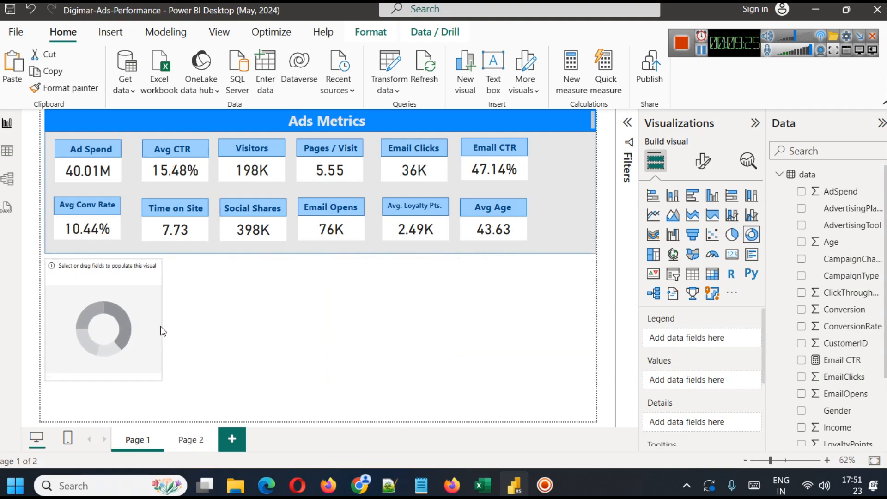
{"action": "left_click_drag", "start_coordinate": [86, 300], "coordinate": [87, 308]}
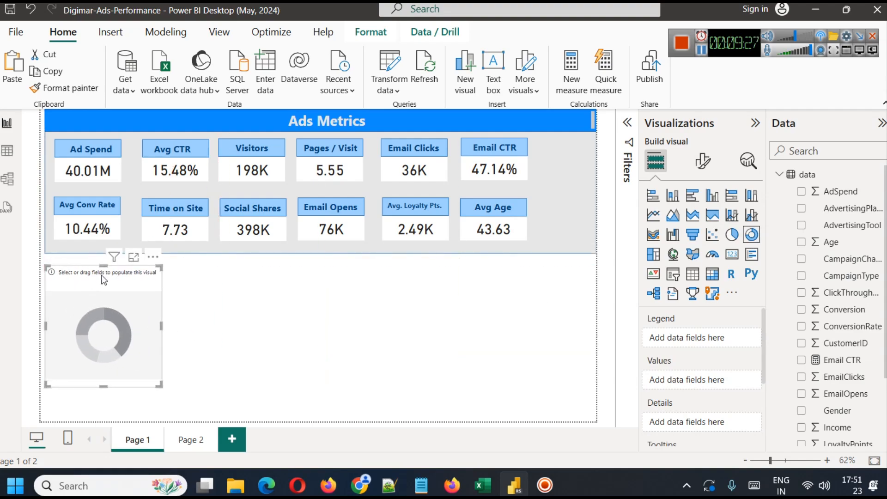
{"action": "left_click_drag", "start_coordinate": [103, 268], "coordinate": [103, 284]}
{"action": "left_click", "coordinate": [171, 319]}
Place a copy of the blue Ads Metrics header bar above the donut chart and narrow it to the chart's width.
{"action": "left_click", "coordinate": [50, 121]}
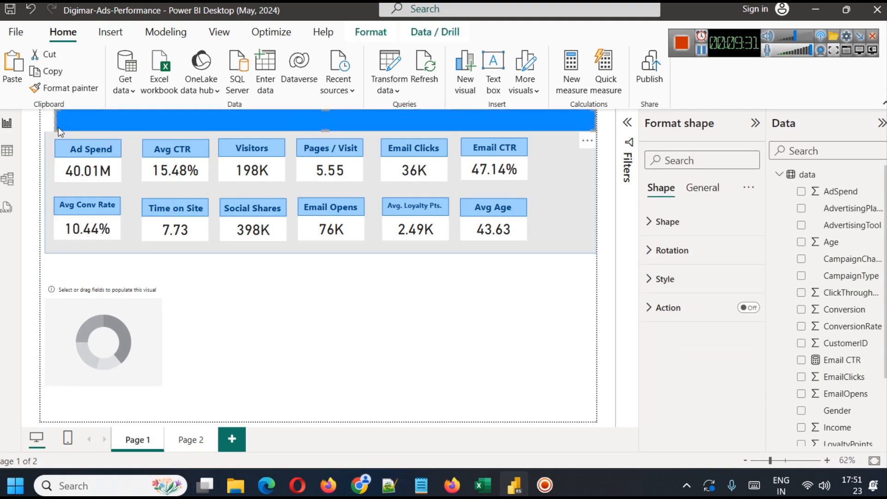
{"action": "left_click", "coordinate": [292, 336]}
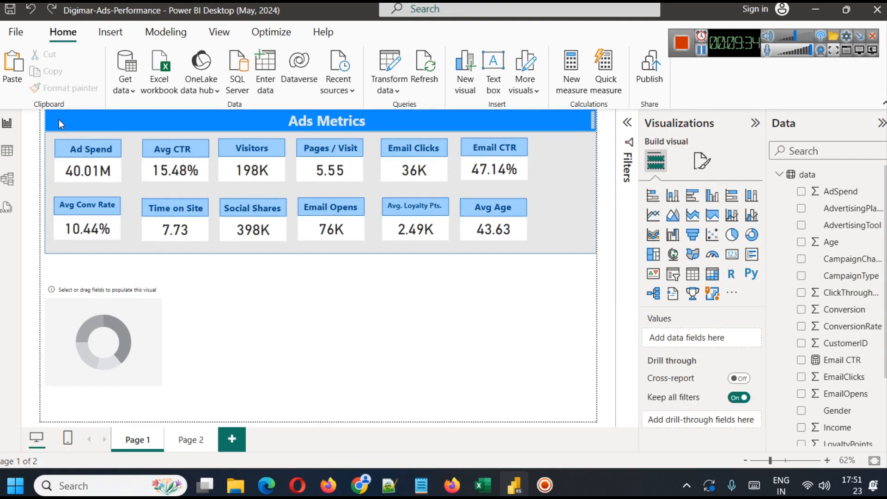
{"action": "left_click", "coordinate": [50, 121]}
{"action": "key", "text": "ctrl+c"}
{"action": "key", "text": "ctrl+v"}
{"action": "left_click_drag", "start_coordinate": [50, 143], "coordinate": [62, 268]}
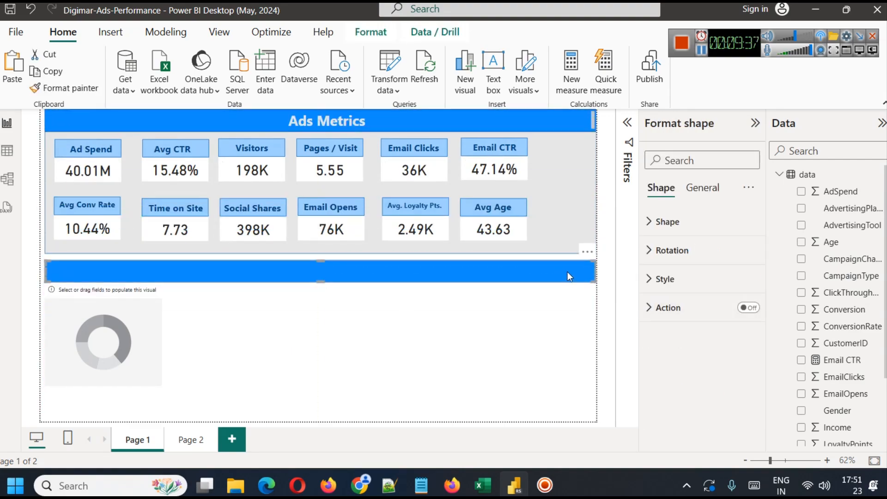
{"action": "left_click_drag", "start_coordinate": [596, 271], "coordinate": [163, 272]}
{"action": "left_click", "coordinate": [227, 316]}
{"action": "left_click", "coordinate": [115, 273]}
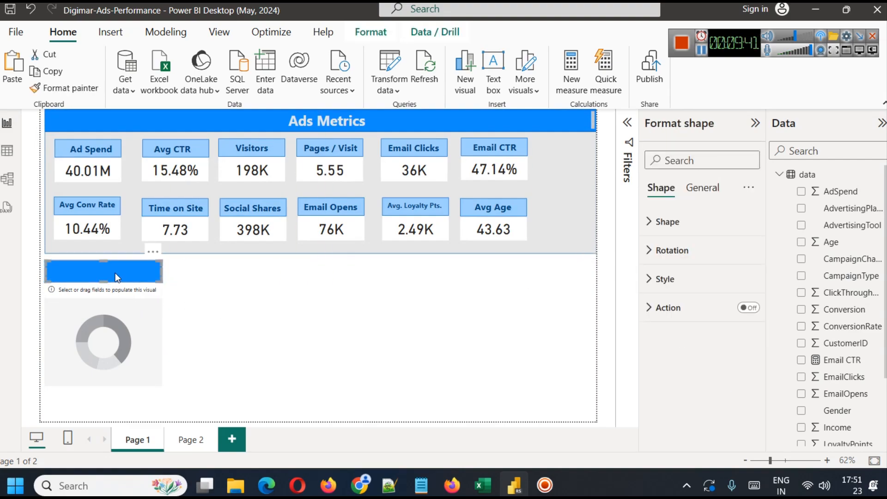
{"action": "left_click", "coordinate": [132, 295]}
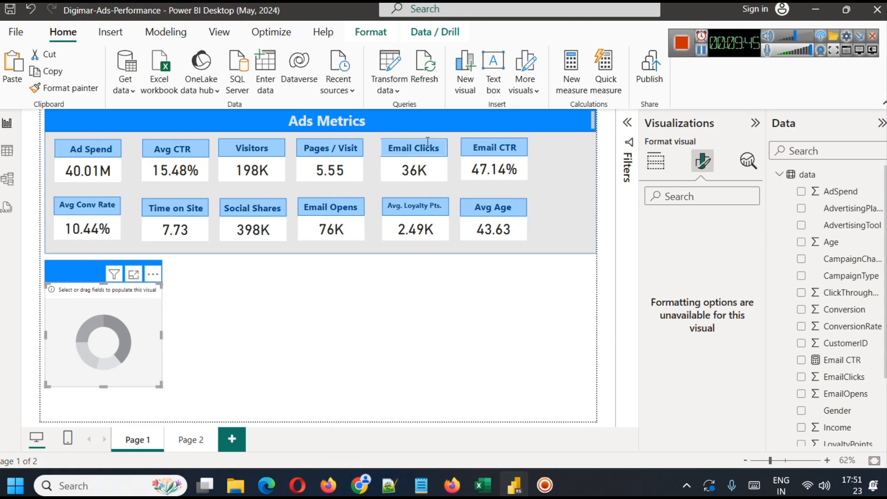
Group the "Ads Metrics" title text box with its blue header bar.
{"action": "left_click", "coordinate": [322, 122]}
{"action": "triple_click", "coordinate": [322, 122]}
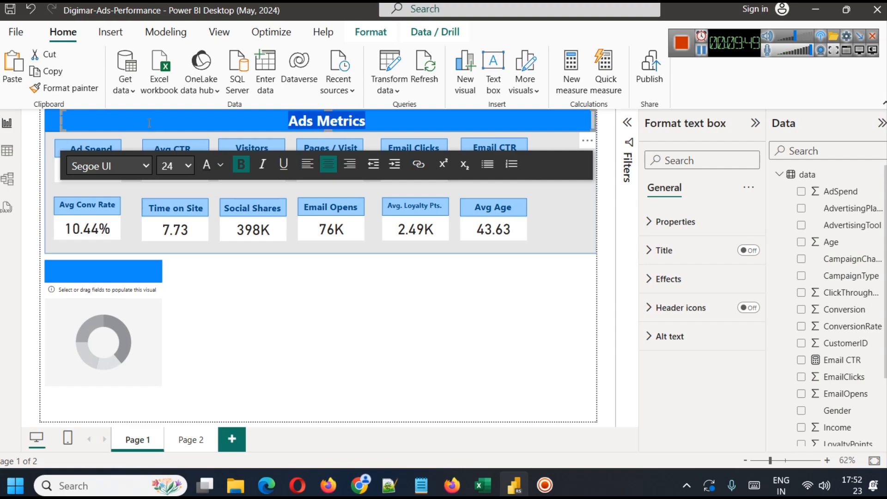
{"action": "left_click", "coordinate": [77, 128]}
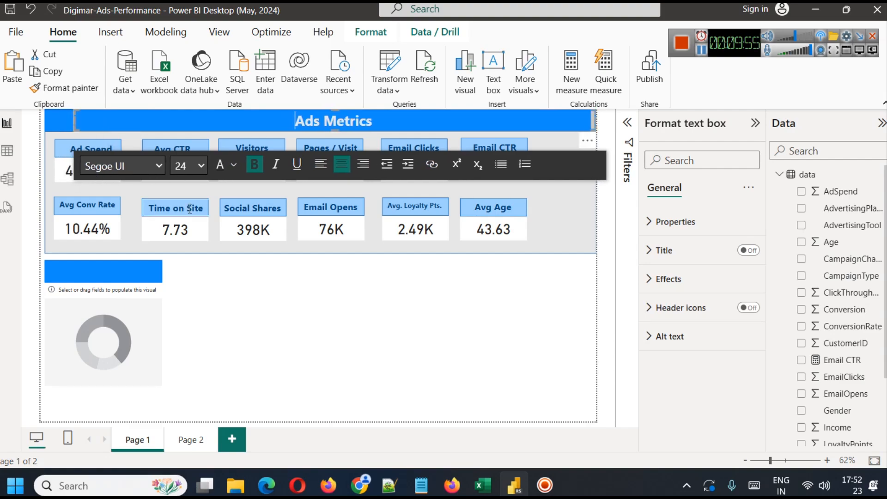
{"action": "left_click", "coordinate": [344, 358]}
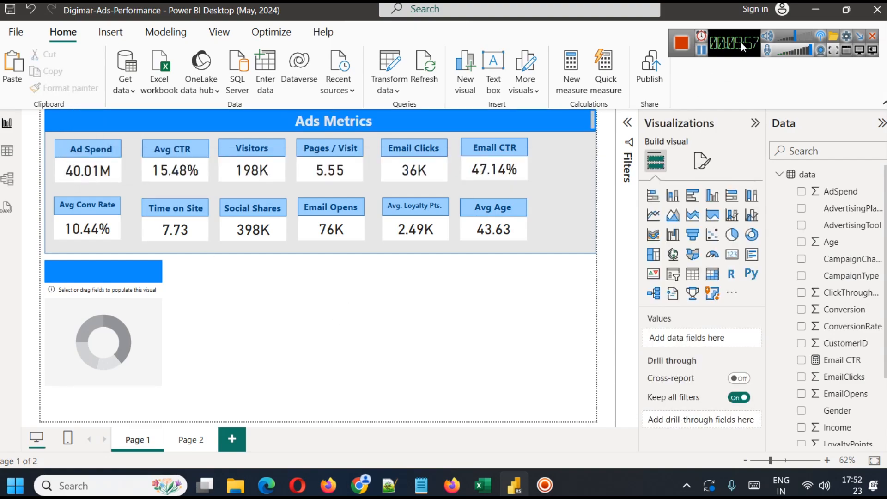
{"action": "left_click", "coordinate": [701, 51]}
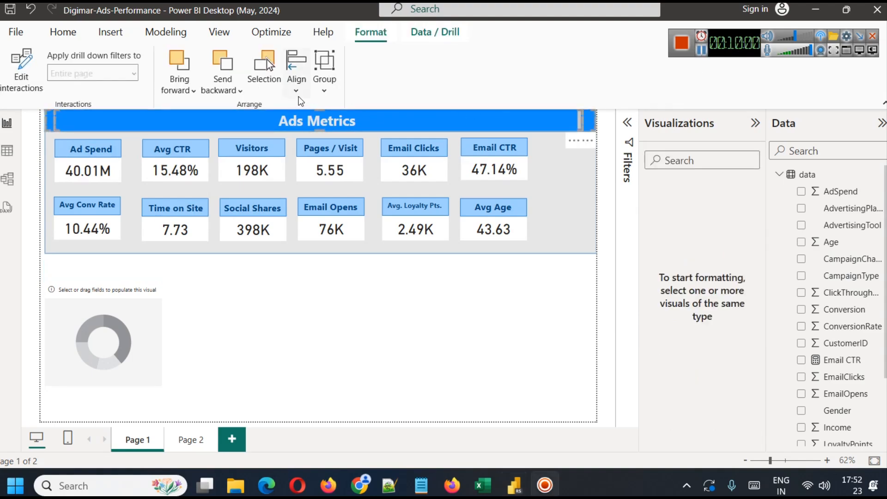
{"action": "left_click", "coordinate": [324, 90]}
{"action": "left_click", "coordinate": [353, 112]}
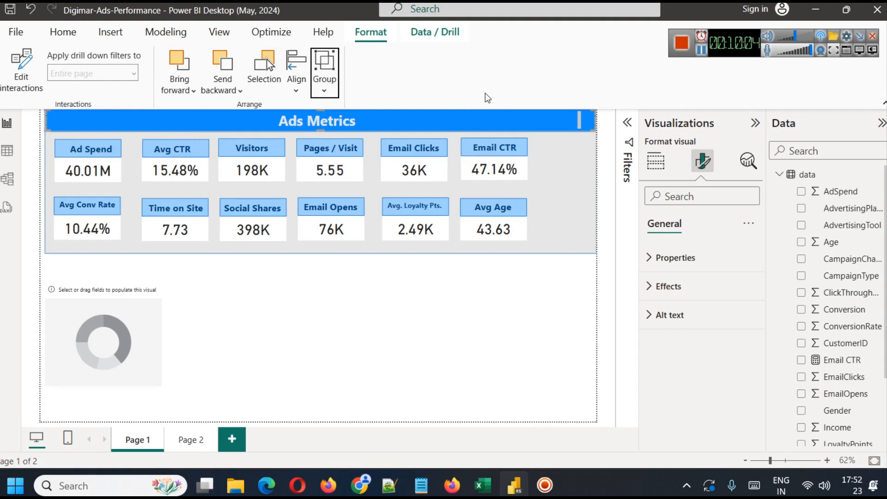
Place a copy of the grouped Ads Metrics header above the donut chart, with its bar and text box narrowed to the chart's width.
{"action": "left_click_drag", "start_coordinate": [586, 125], "coordinate": [157, 254]}
{"action": "left_click", "coordinate": [578, 271]}
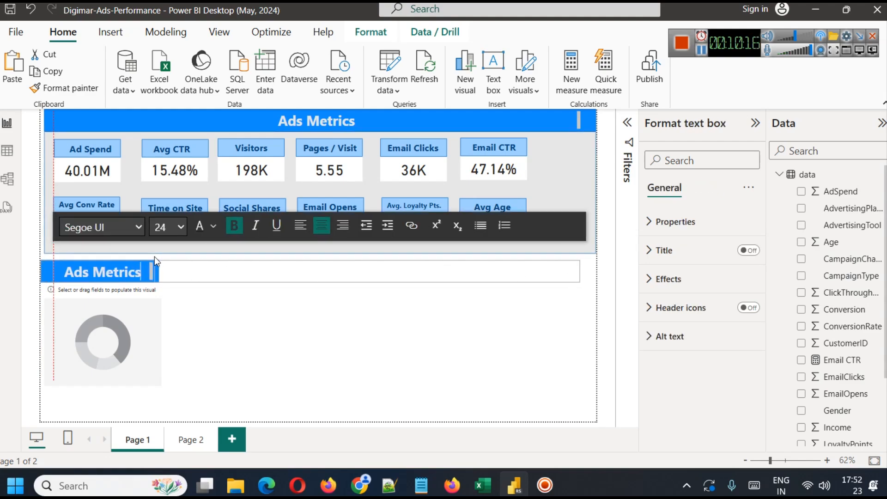
{"action": "left_click", "coordinate": [216, 348]}
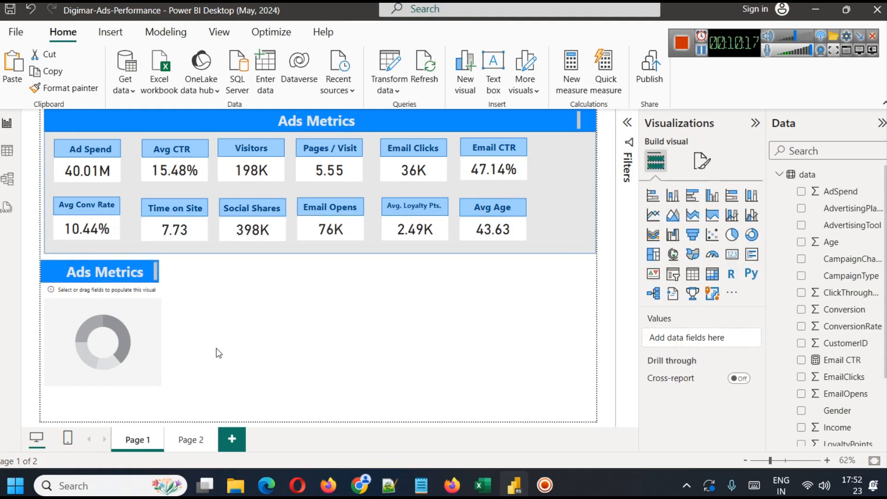
Replace the text in the copied header above the donut chart with "Genderwise Count".
{"action": "left_click", "coordinate": [89, 272]}
{"action": "left_click", "coordinate": [86, 268]}
{"action": "type", "text": "Gender"}
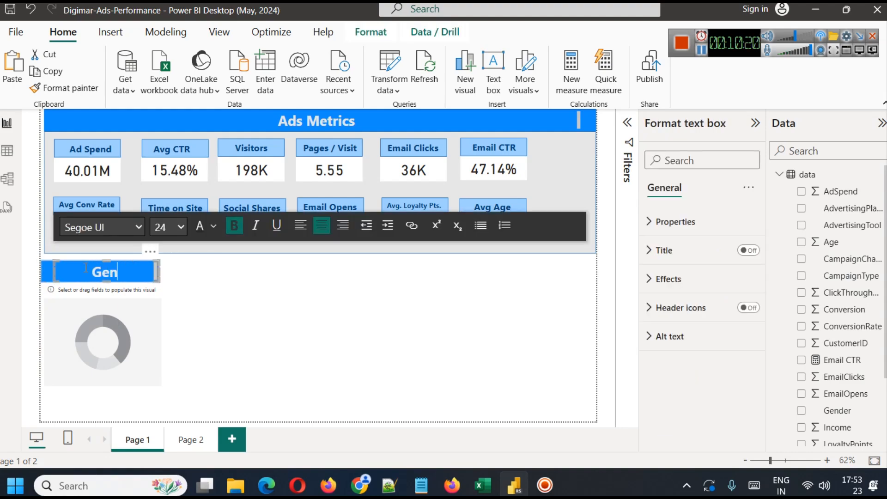
{"action": "left_click", "coordinate": [256, 317]}
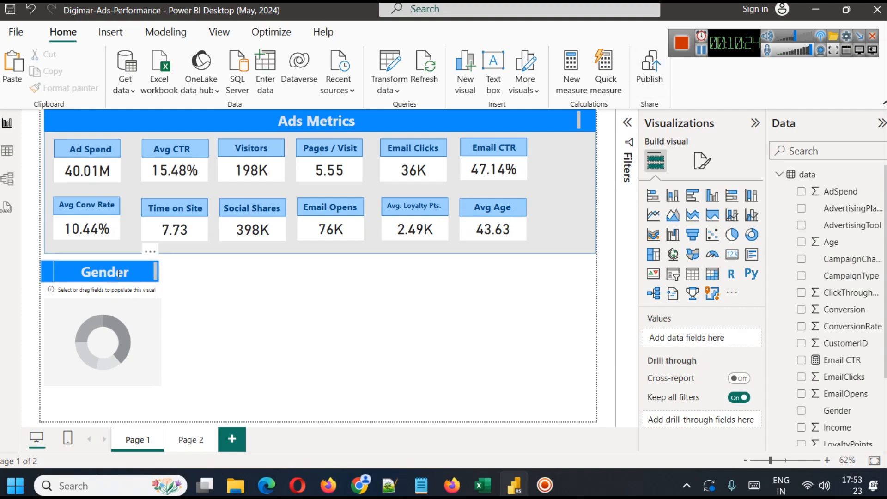
{"action": "left_click", "coordinate": [126, 273]}
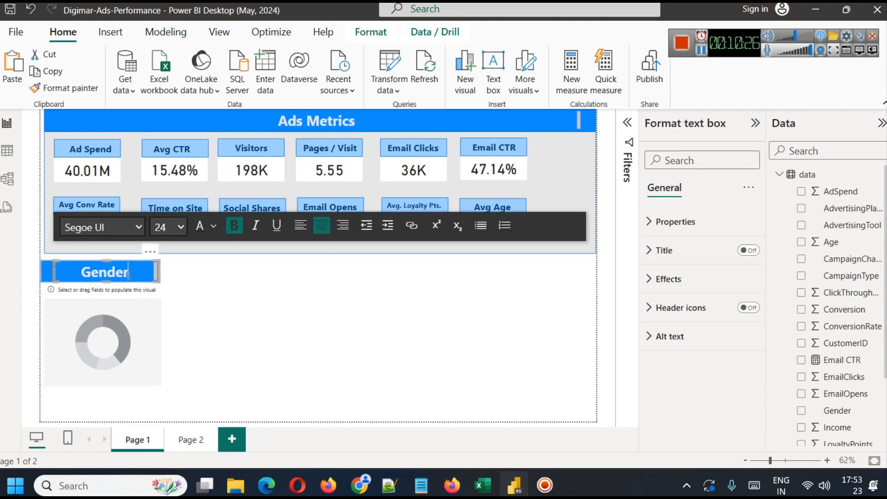
{"action": "type", "text": "wise"}
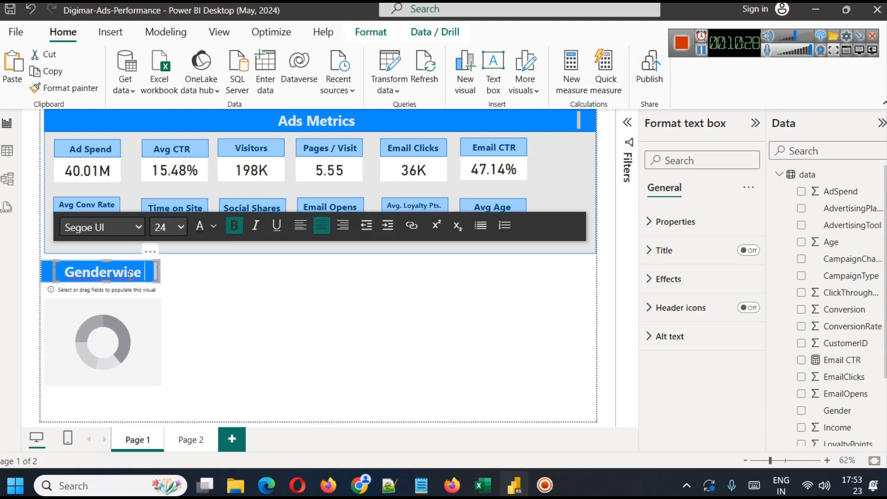
{"action": "key", "text": "ctrl+a"}
{"action": "type", "text": "Count"}
Set the font size of the donut chart's header text to 18.
{"action": "key", "text": "ctrl+a"}
{"action": "left_click", "coordinate": [174, 226]}
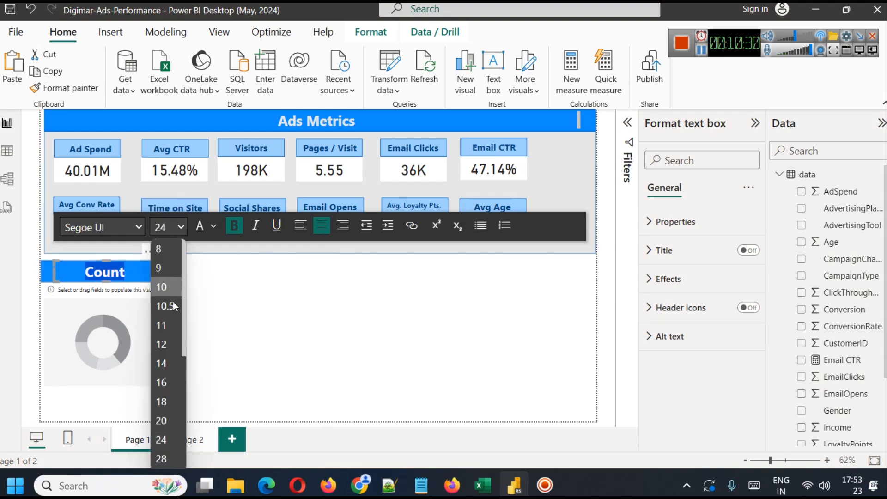
{"action": "left_click", "coordinate": [165, 402]}
{"action": "left_click", "coordinate": [206, 337]}
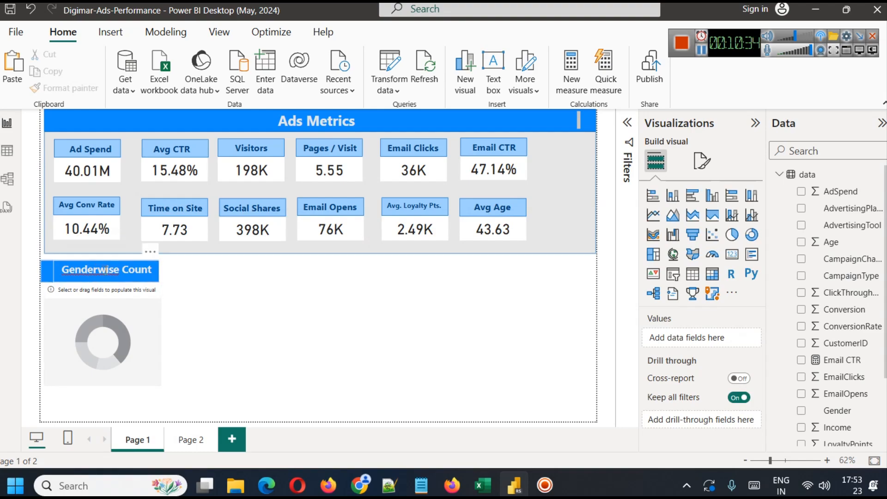
Correct the donut chart's header to "Gender-wise Count" and extend its text box toward the left end of the blue bar.
{"action": "left_click", "coordinate": [98, 269]}
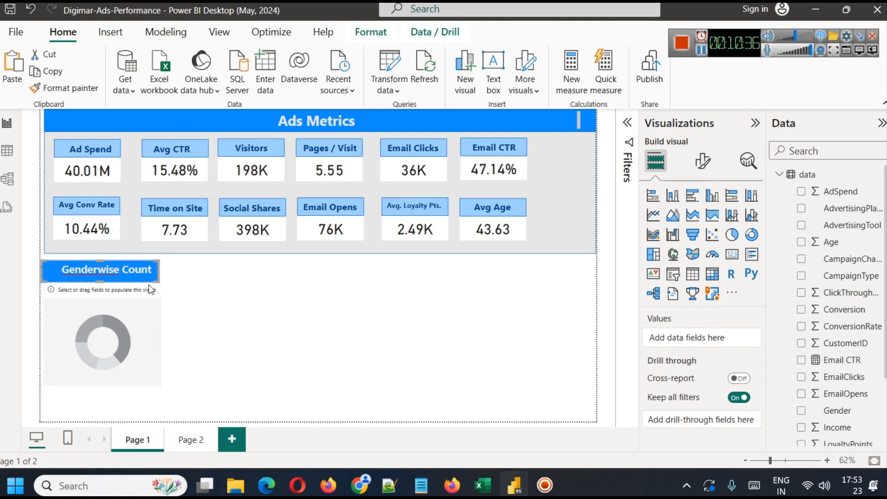
{"action": "left_click", "coordinate": [99, 271]}
{"action": "type", "text": "-"}
{"action": "left_click", "coordinate": [250, 344]}
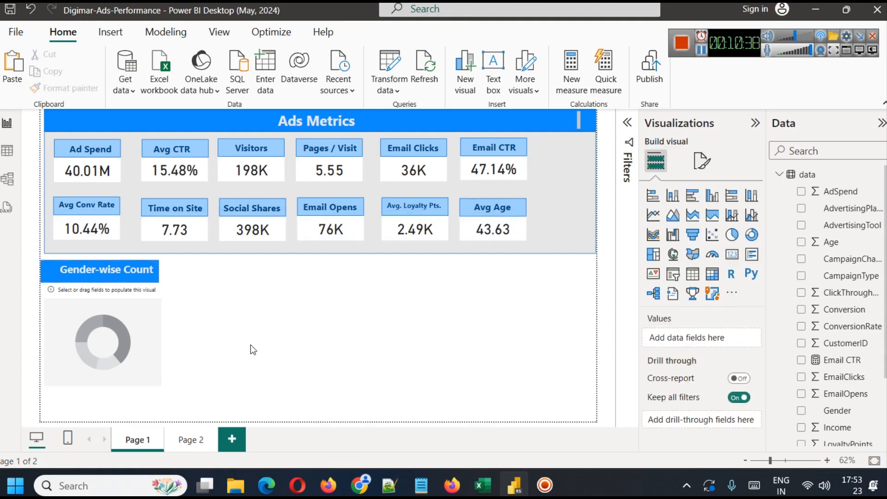
{"action": "left_click", "coordinate": [62, 271]}
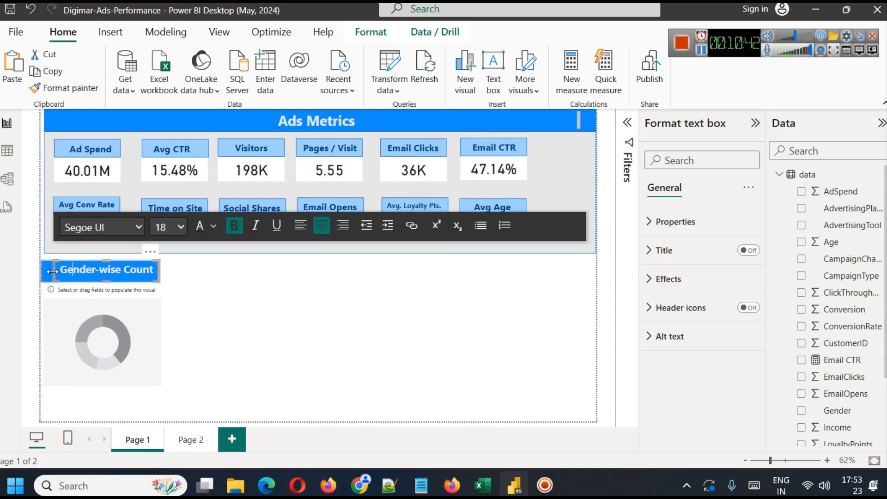
{"action": "left_click", "coordinate": [225, 319]}
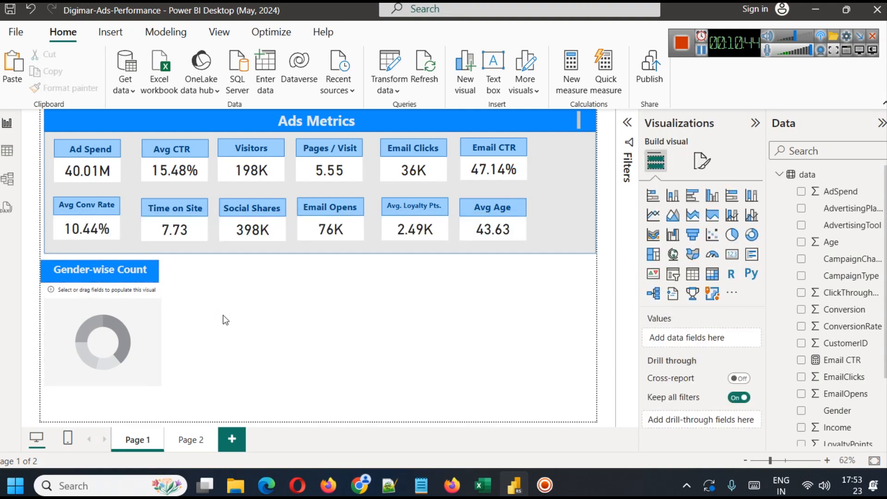
Assign the Gender field to the donut chart's legend.
{"action": "left_click", "coordinate": [88, 343]}
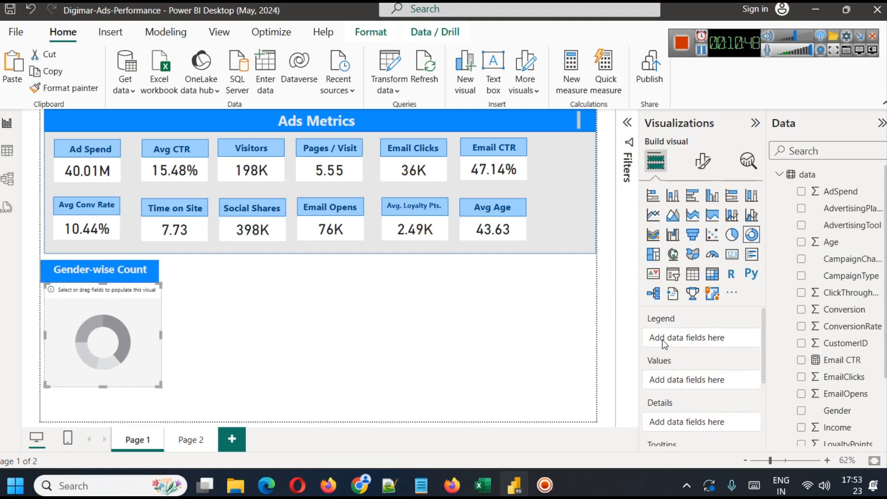
{"action": "scroll", "coordinate": [859, 341], "scroll_direction": "down", "scroll_amount": 3}
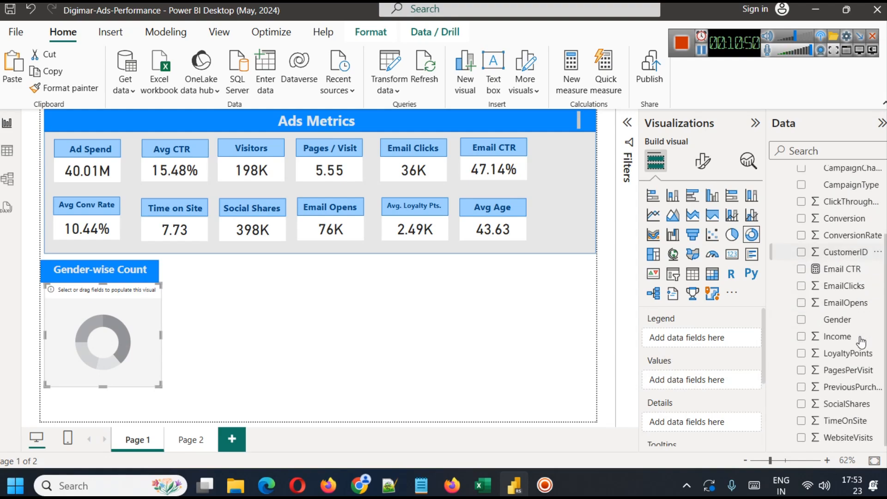
{"action": "left_click_drag", "start_coordinate": [851, 319], "coordinate": [719, 344]}
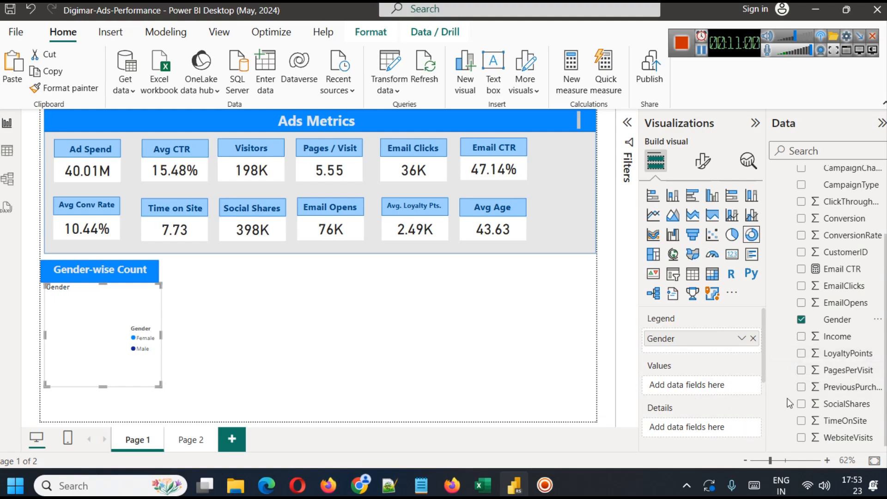
Find CustomerID among the fields and add its count as the donut chart's values.
{"action": "scroll", "coordinate": [837, 392], "scroll_direction": "up", "scroll_amount": 2}
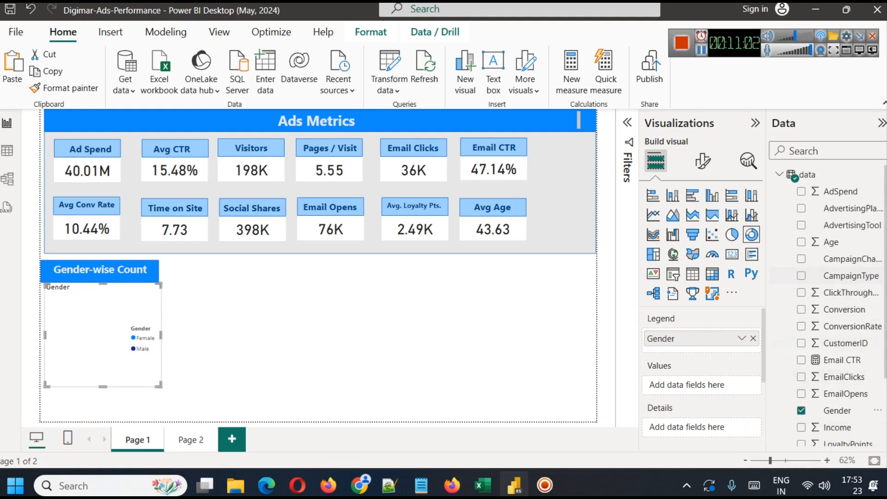
{"action": "scroll", "coordinate": [864, 360], "scroll_direction": "down", "scroll_amount": 2}
{"action": "scroll", "coordinate": [868, 357], "scroll_direction": "up", "scroll_amount": 2}
{"action": "scroll", "coordinate": [868, 357], "scroll_direction": "down", "scroll_amount": 2}
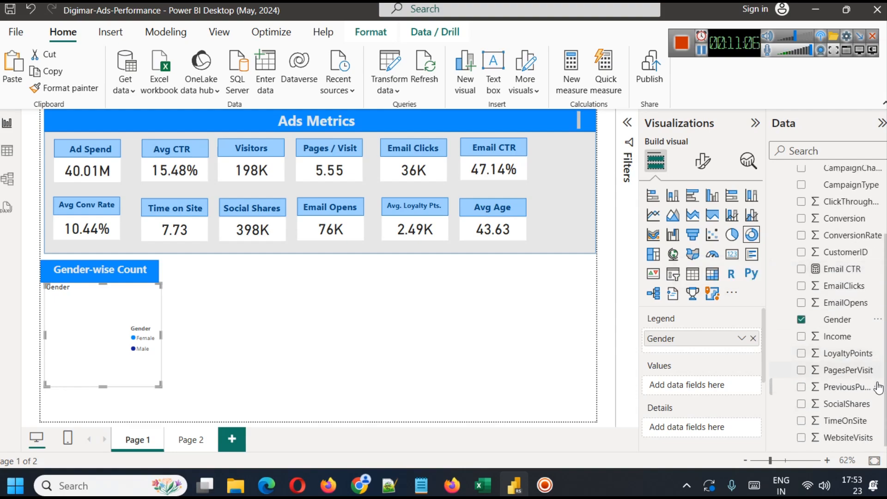
{"action": "scroll", "coordinate": [856, 336], "scroll_direction": "up", "scroll_amount": 2}
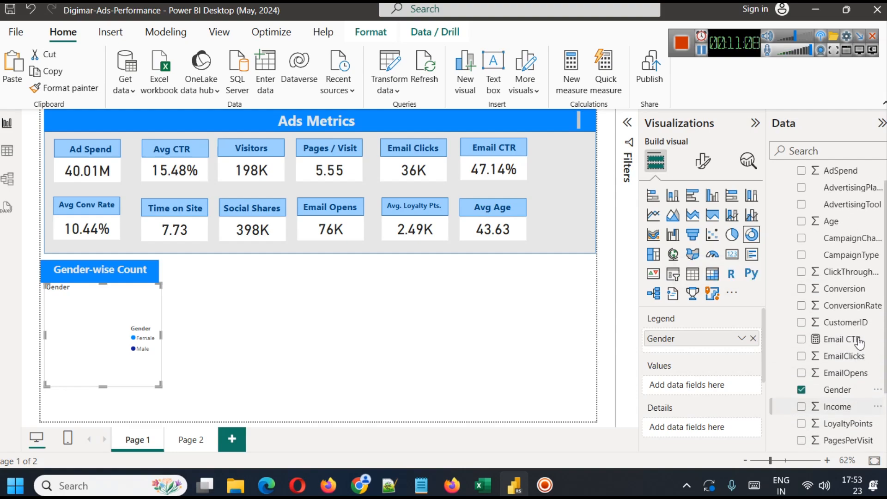
{"action": "left_click_drag", "start_coordinate": [840, 322], "coordinate": [656, 389]}
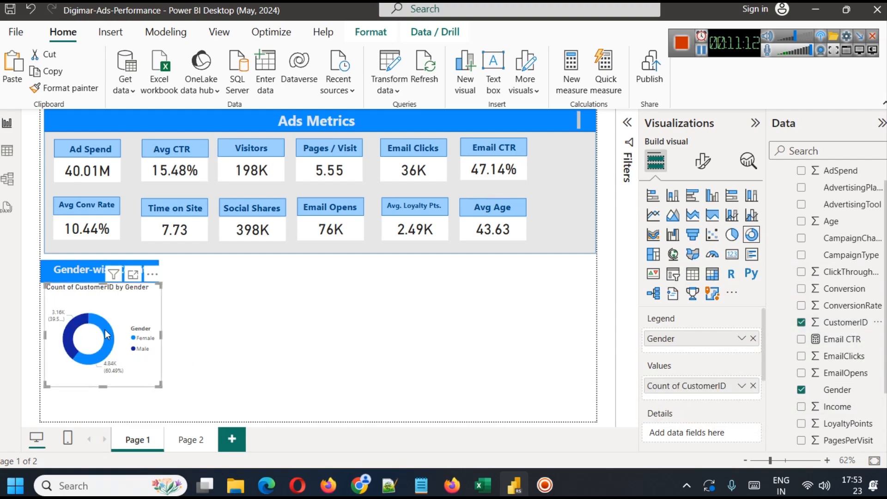
{"action": "left_click", "coordinate": [270, 311]}
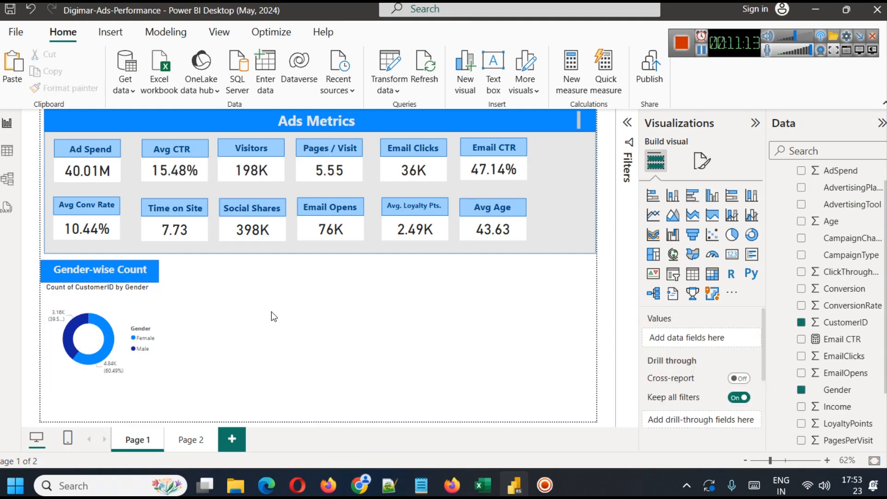
Shorten the donut chart slightly from its lower edge and nudge it left into line with the Gender-wise Count header.
{"action": "left_click", "coordinate": [102, 307]}
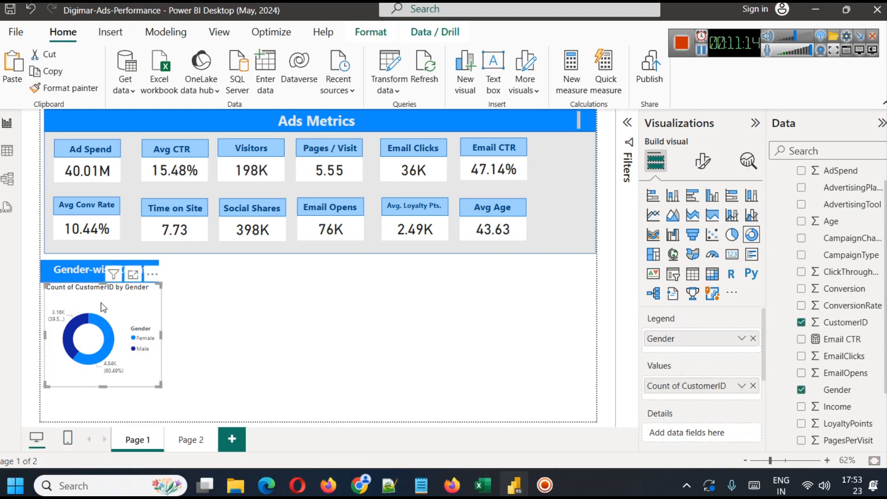
{"action": "left_click", "coordinate": [103, 394]}
{"action": "left_click", "coordinate": [102, 385]}
{"action": "left_click_drag", "start_coordinate": [102, 385], "coordinate": [103, 373]}
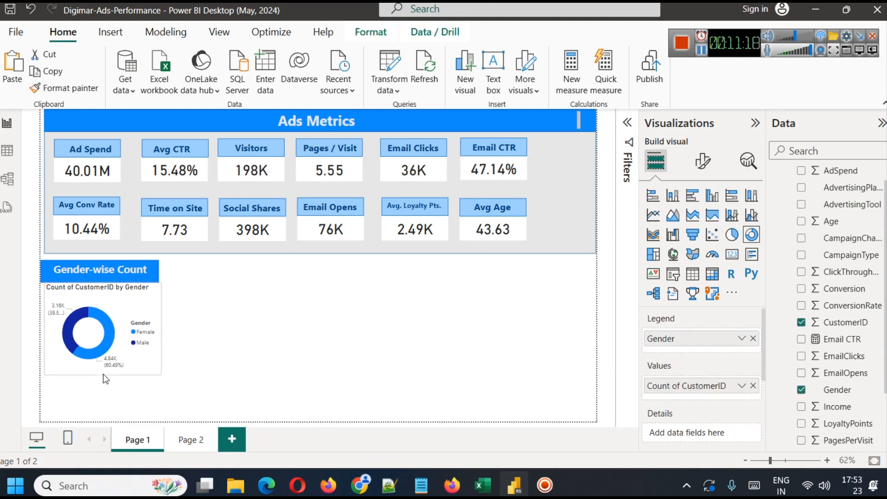
{"action": "key", "text": "Left"}
{"action": "key", "text": "Left"}
{"action": "key", "text": "Left"}
{"action": "key", "text": "Left"}
{"action": "key", "text": "Left"}
{"action": "key", "text": "Left"}
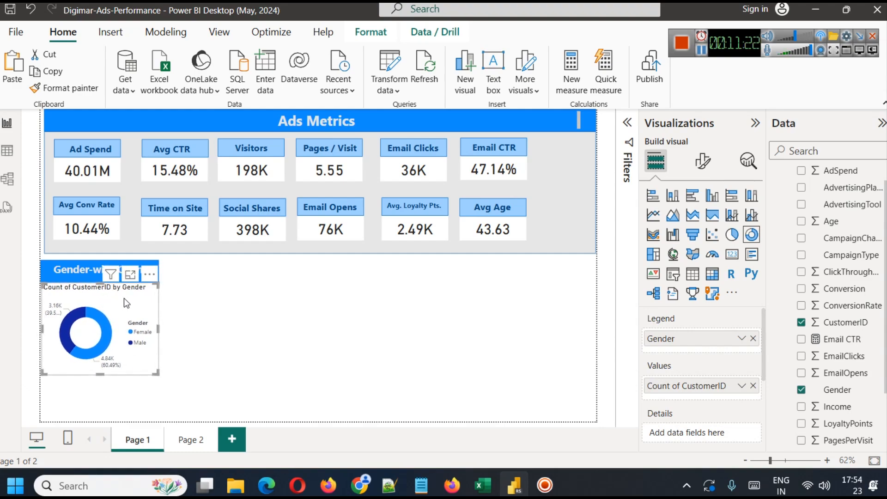
Turn off the donut chart's built-in title.
{"action": "left_click", "coordinate": [701, 160]}
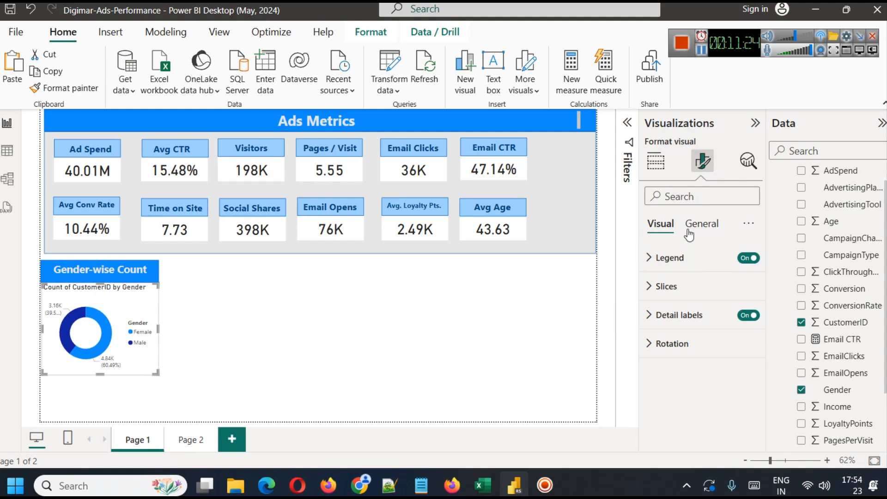
{"action": "left_click", "coordinate": [701, 223]}
{"action": "left_click", "coordinate": [743, 294]}
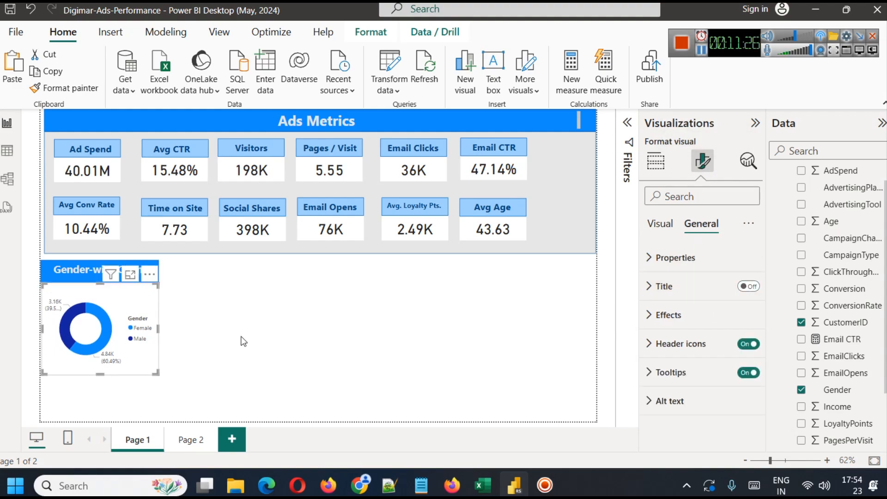
{"action": "left_click", "coordinate": [304, 311]}
{"action": "left_click", "coordinate": [144, 299]}
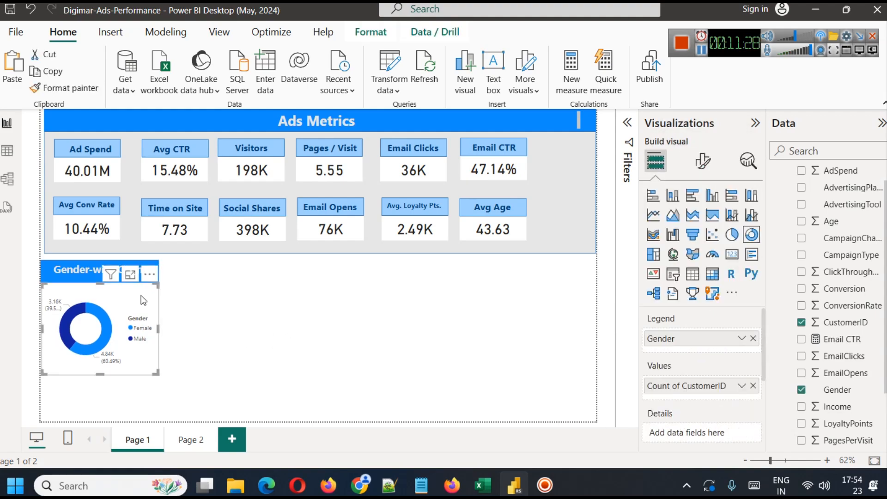
Copy the fill colour hex code #E6E6E6 from the grey rectangle behind the Ads Metrics cards.
{"action": "left_click", "coordinate": [587, 165]}
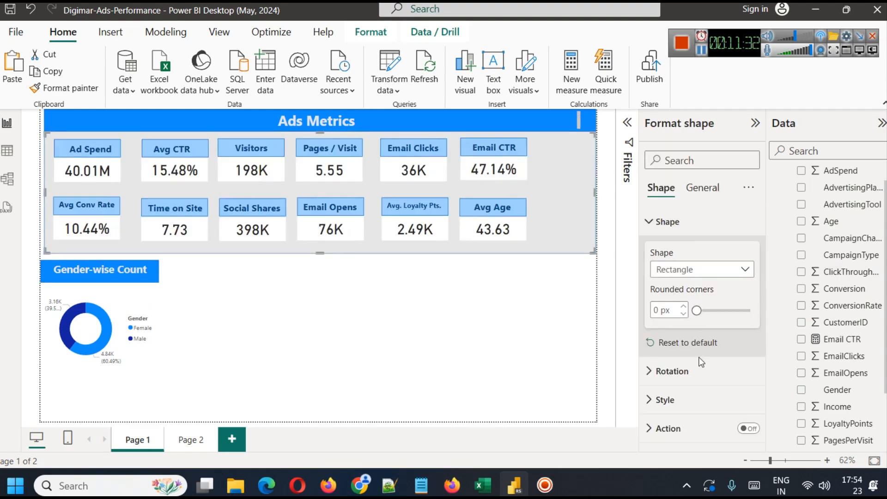
{"action": "left_click", "coordinate": [665, 399]}
{"action": "scroll", "coordinate": [690, 379], "scroll_direction": "down", "scroll_amount": 5}
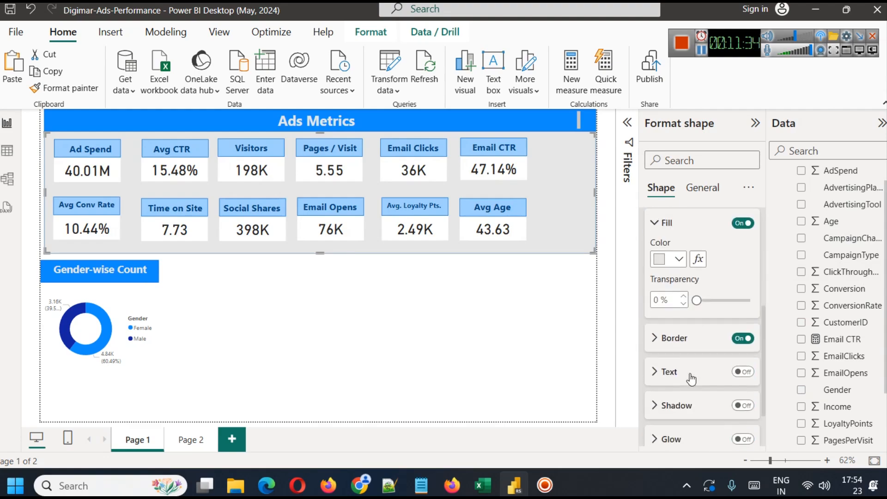
{"action": "left_click", "coordinate": [678, 258]}
{"action": "left_click", "coordinate": [683, 234]}
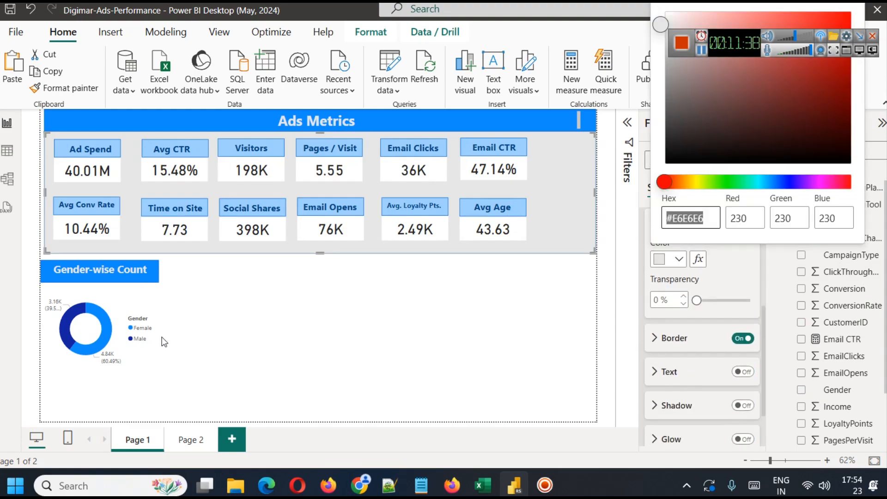
Set the donut chart's background colour to #E6E6E6.
{"action": "left_click", "coordinate": [131, 295]}
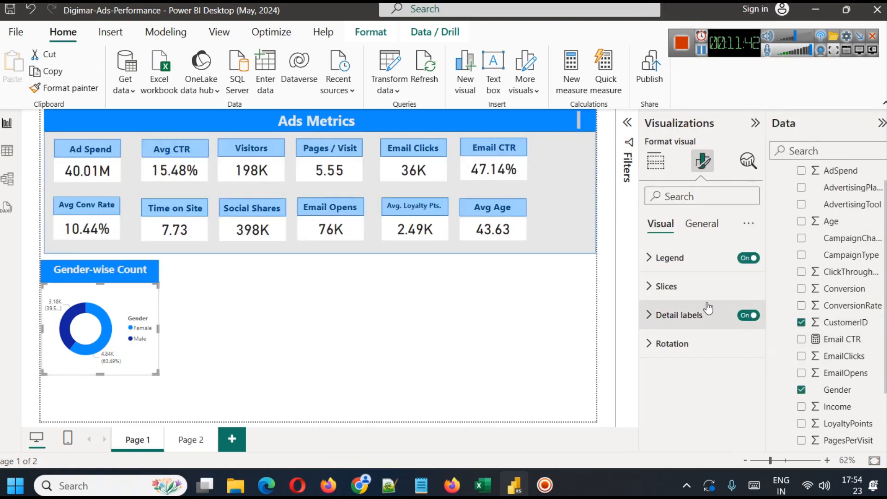
{"action": "left_click", "coordinate": [700, 224]}
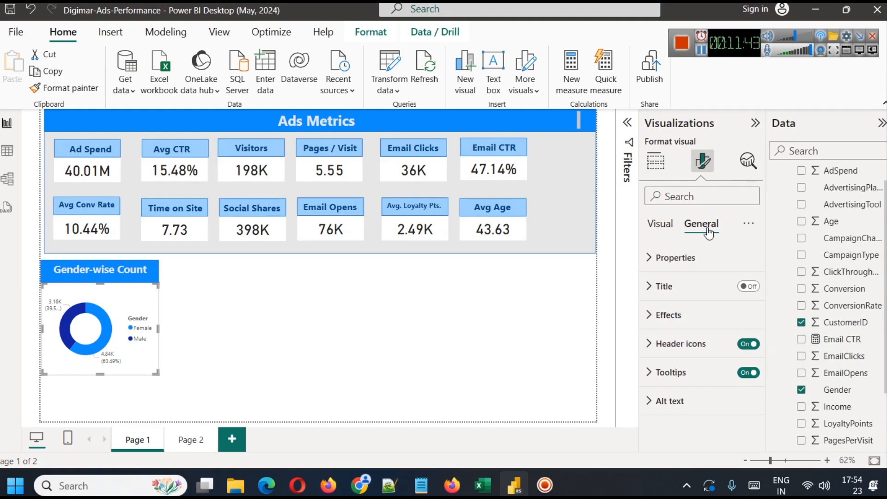
{"action": "left_click", "coordinate": [695, 320]}
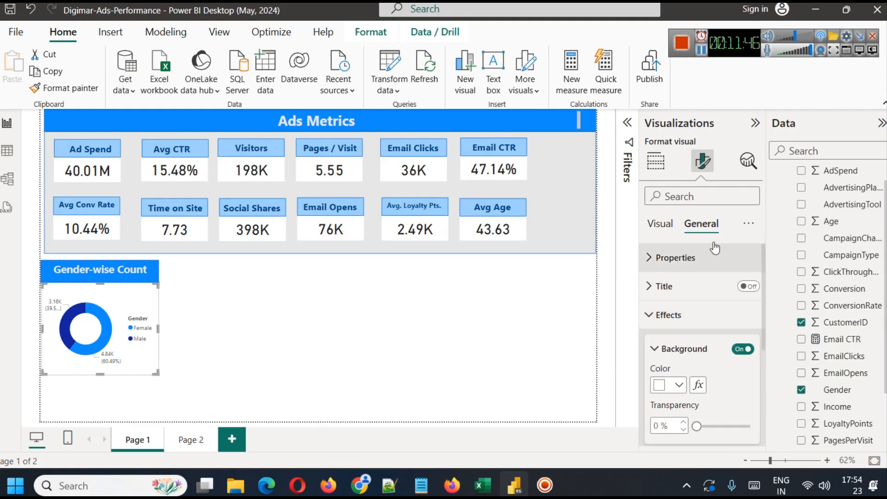
{"action": "scroll", "coordinate": [704, 319], "scroll_direction": "down", "scroll_amount": 2}
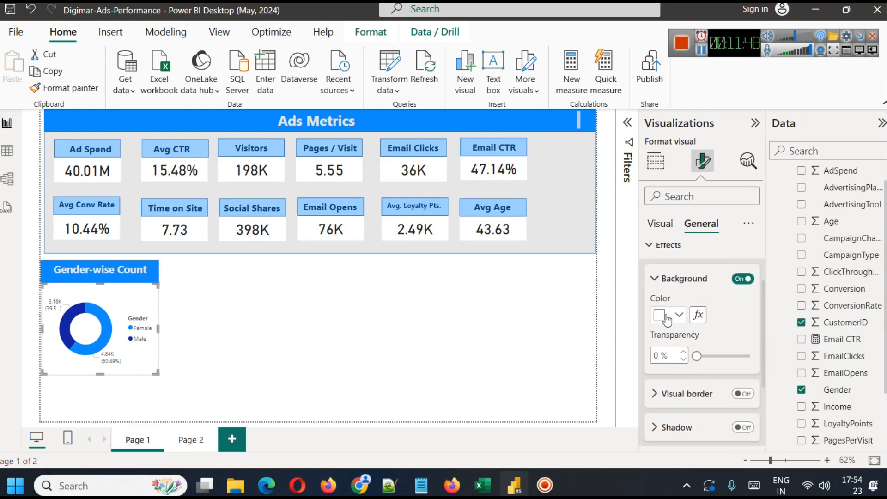
{"action": "left_click", "coordinate": [666, 319]}
{"action": "left_click", "coordinate": [687, 290]}
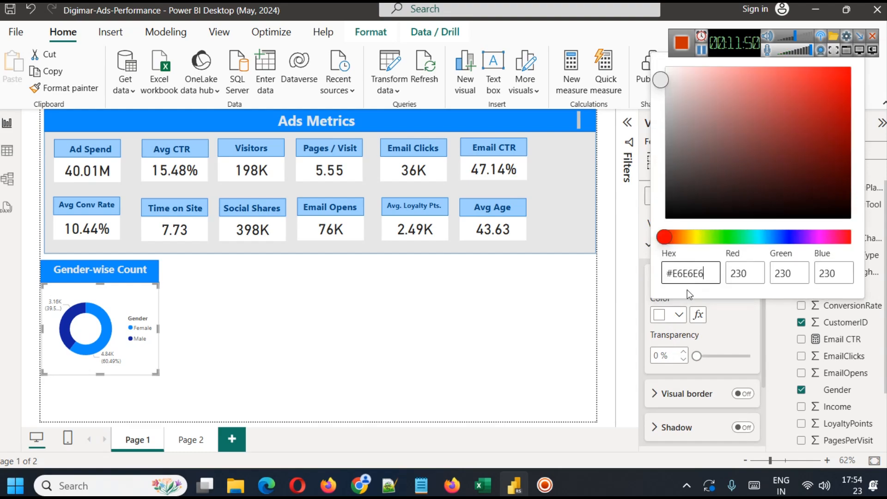
{"action": "left_click", "coordinate": [331, 315]}
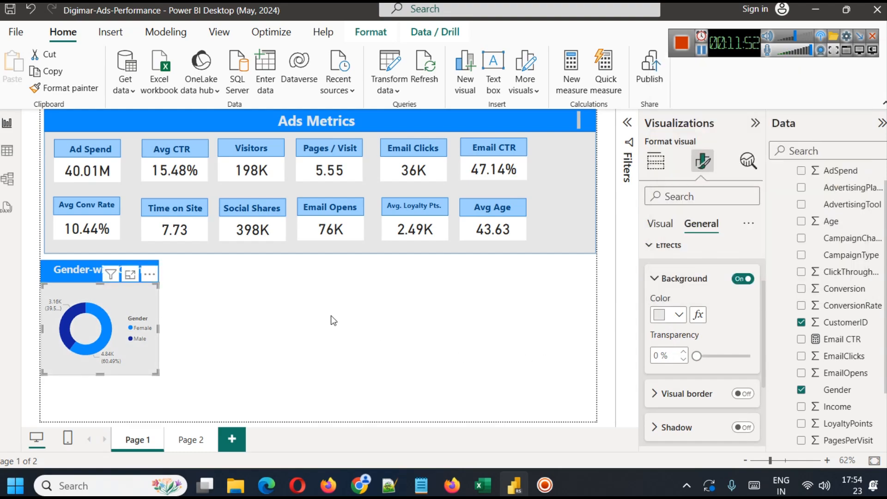
Nudge the Gender-wise Count header and donut chart together rightward into line with the Ads Metrics panel's left edge.
{"action": "left_click", "coordinate": [330, 315]}
{"action": "left_click_drag", "start_coordinate": [210, 379], "coordinate": [14, 254]}
{"action": "key", "text": "Right"}
{"action": "key", "text": "Right"}
{"action": "key", "text": "Right"}
{"action": "key", "text": "Right"}
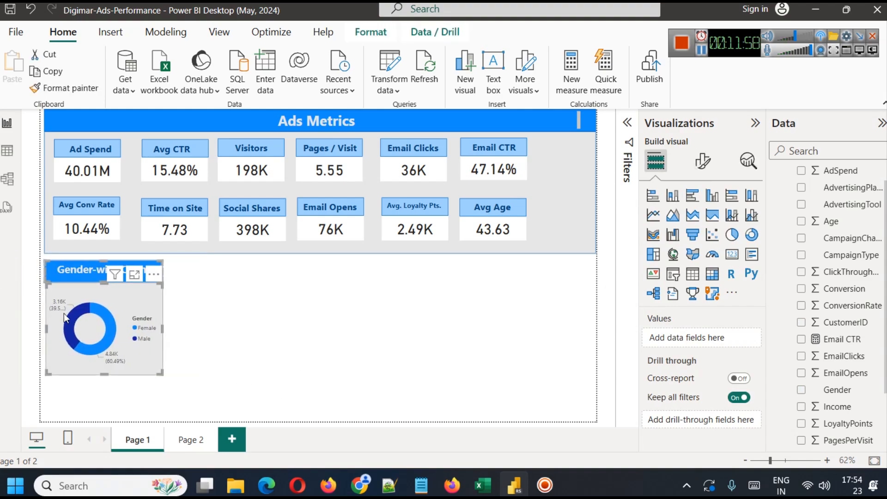
{"action": "left_click", "coordinate": [245, 333]}
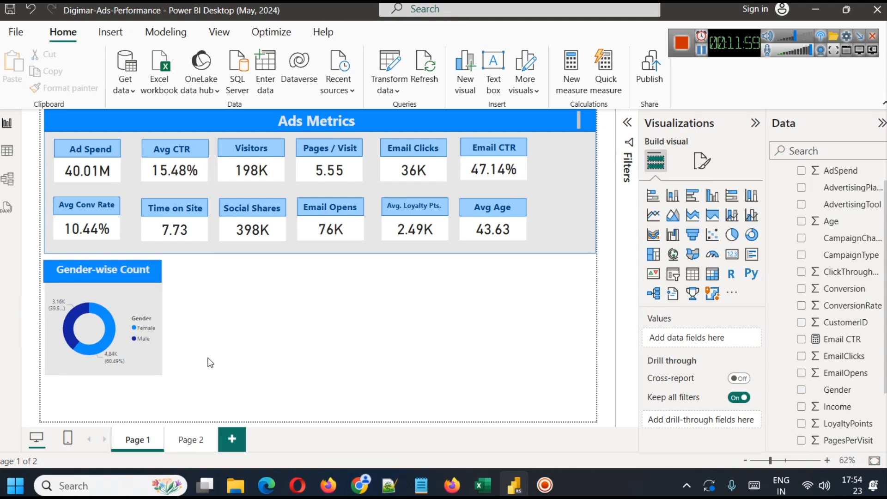
Extend the donut chart's left edge slightly to match its header's width.
{"action": "left_click", "coordinate": [131, 296]}
{"action": "left_click_drag", "start_coordinate": [46, 330], "coordinate": [43, 329]}
{"action": "left_click", "coordinate": [223, 335]}
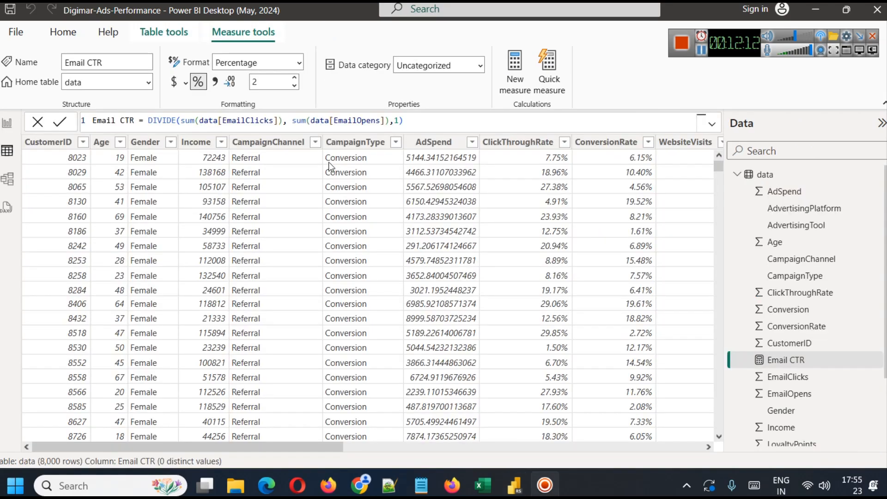
Examine the distinct CampaignChannel values in the data table and return to the report page.
{"action": "left_click", "coordinate": [316, 144]}
{"action": "left_click", "coordinate": [316, 143]}
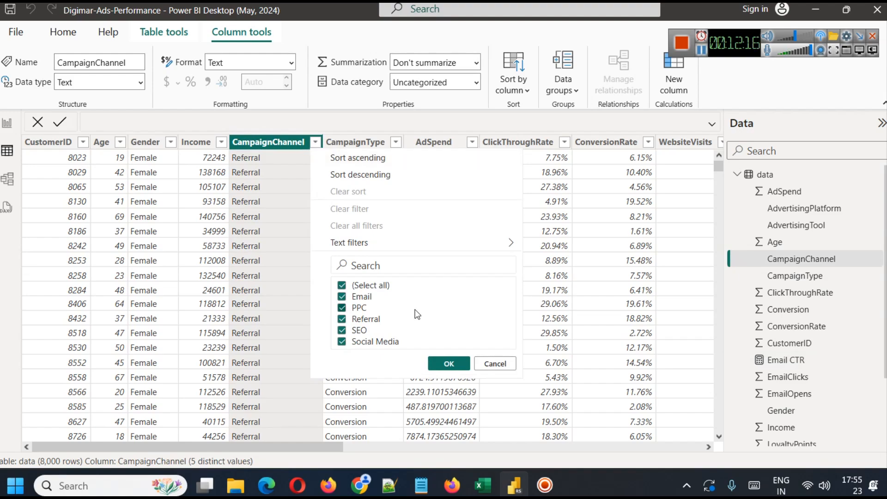
{"action": "left_click", "coordinate": [6, 126]}
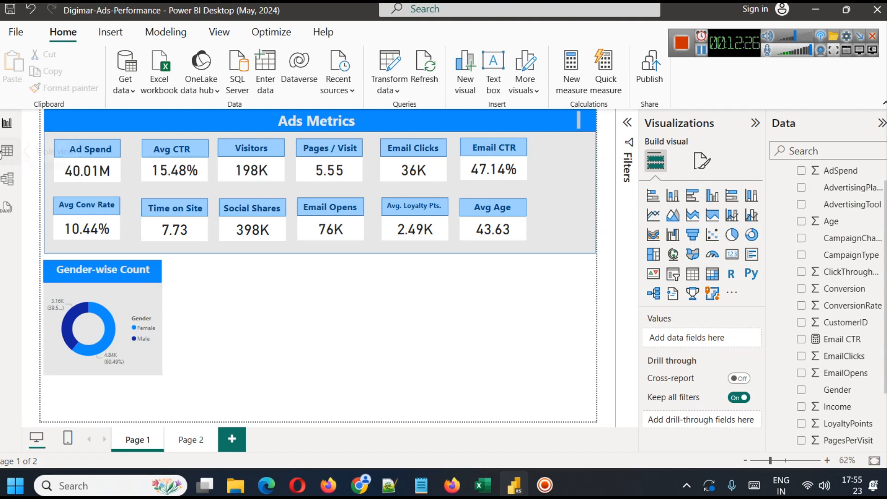
{"action": "left_click", "coordinate": [7, 150]}
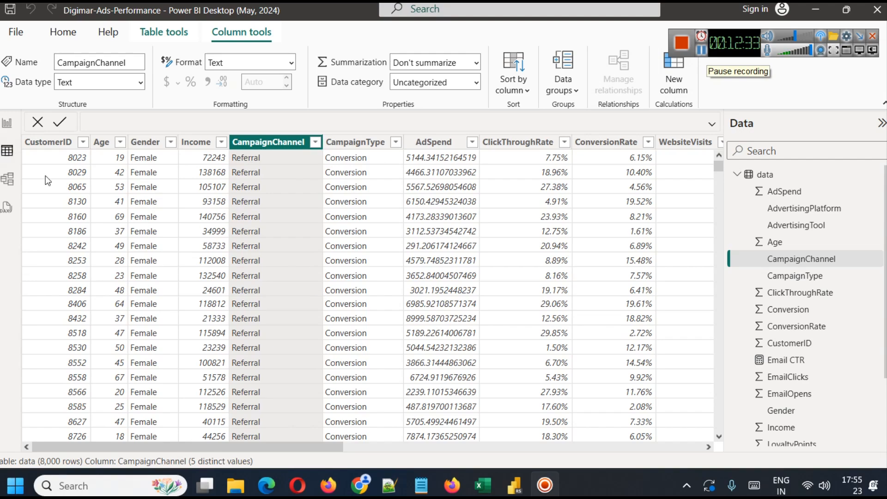
{"action": "left_click", "coordinate": [316, 143]}
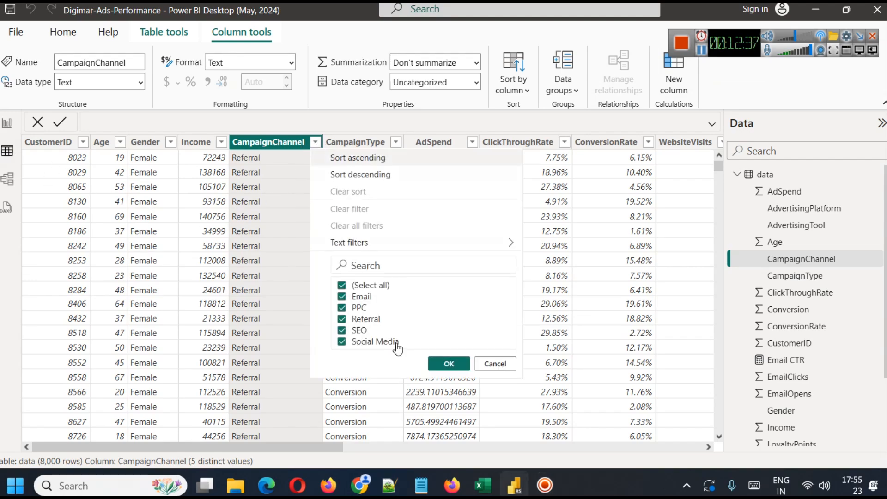
{"action": "left_click", "coordinate": [8, 123]}
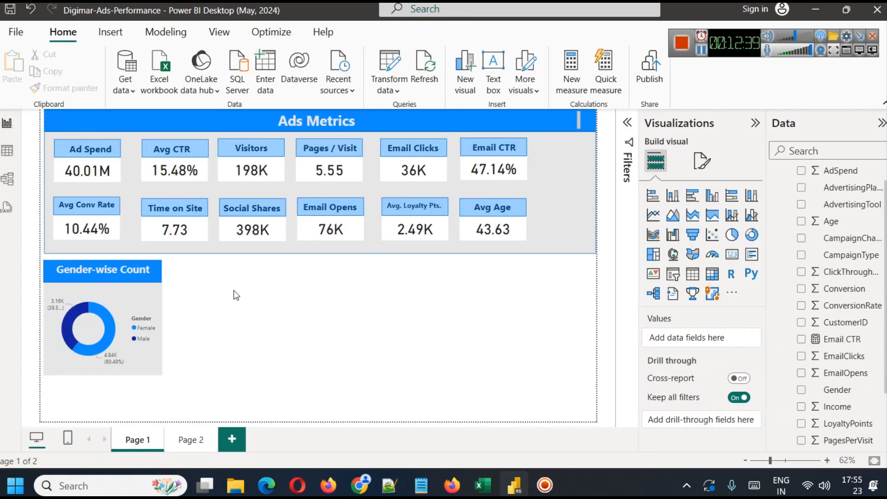
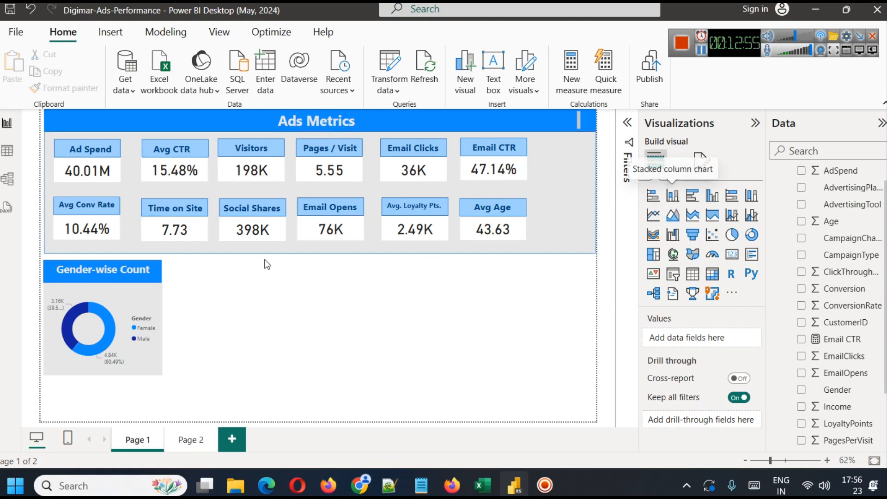
Duplicate the Gender-wise Count header and donut chart, placing the copy just right of the original.
{"action": "left_click_drag", "start_coordinate": [222, 389], "coordinate": [17, 251]}
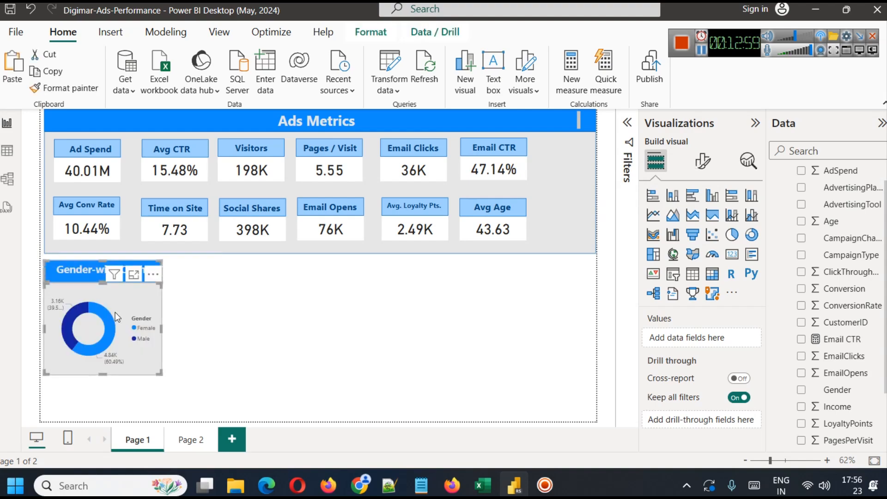
{"action": "key", "text": "ctrl+c"}
{"action": "key", "text": "ctrl+v"}
{"action": "left_click_drag", "start_coordinate": [245, 284], "coordinate": [250, 302]}
{"action": "left_click", "coordinate": [254, 301]}
{"action": "left_click", "coordinate": [376, 321]}
Convert the duplicated donut to a stacked column chart with CampaignChannel replacing Gender on the X-axis.
{"action": "left_click", "coordinate": [240, 320]}
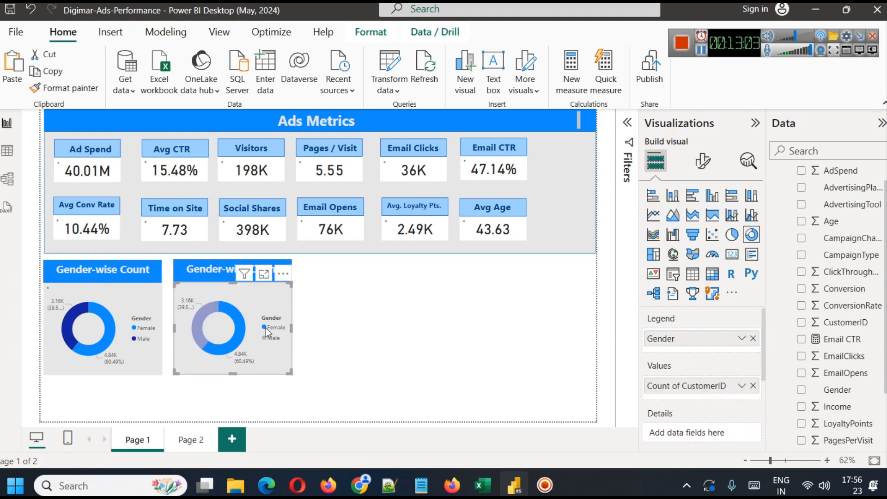
{"action": "left_click", "coordinate": [671, 197]}
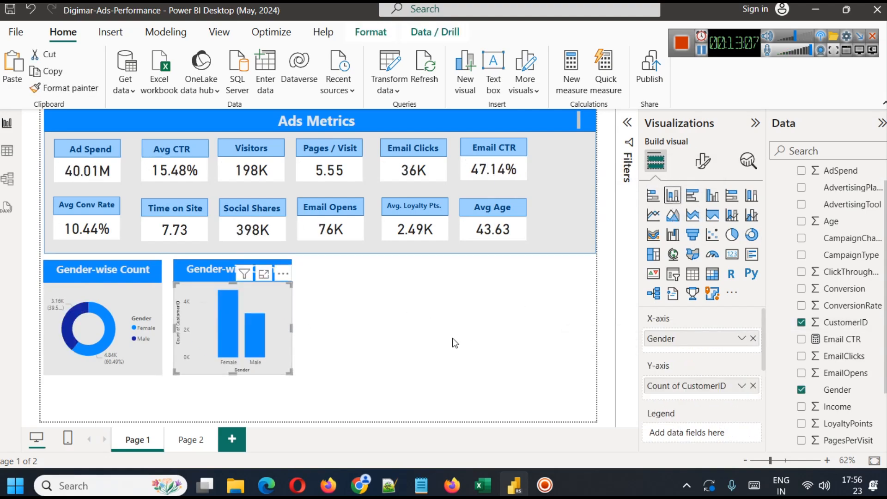
{"action": "left_click", "coordinate": [753, 338]}
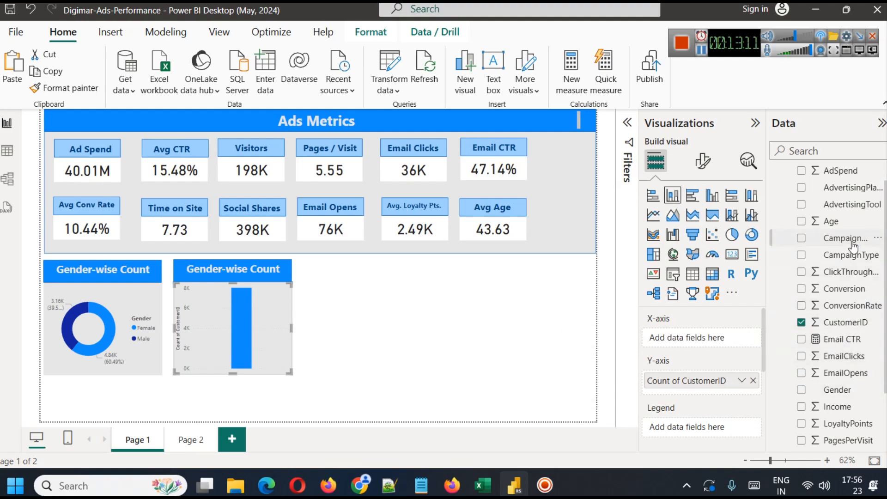
{"action": "left_click_drag", "start_coordinate": [854, 244], "coordinate": [733, 338]}
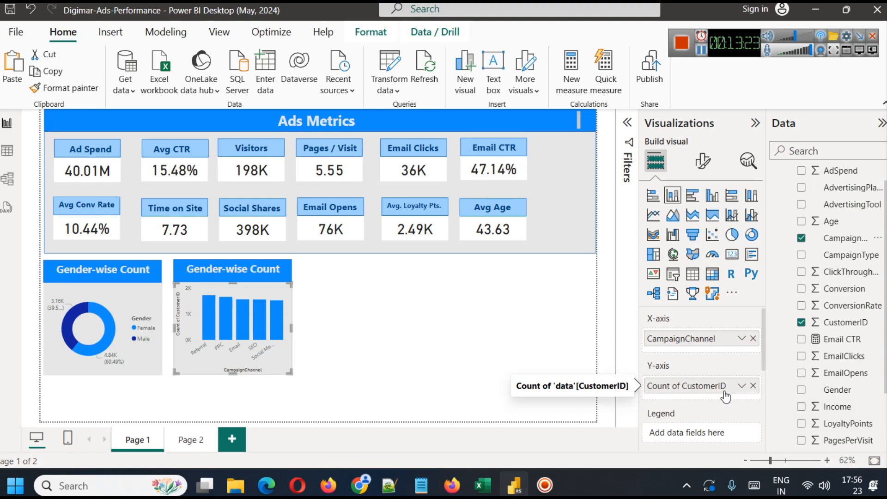
Try AdSpend as a second Y-axis value beside the customer count in the column chart, and remove it again.
{"action": "scroll", "coordinate": [845, 370], "scroll_direction": "down", "scroll_amount": 3}
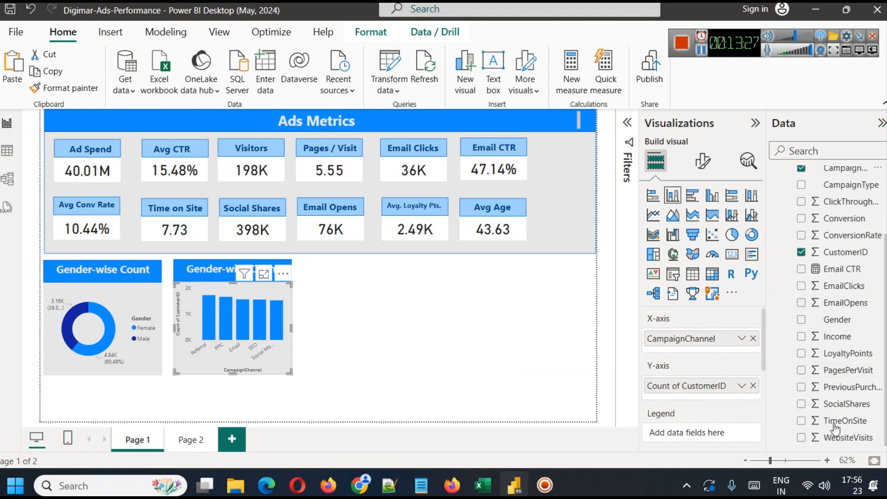
{"action": "scroll", "coordinate": [859, 402], "scroll_direction": "up", "scroll_amount": 1}
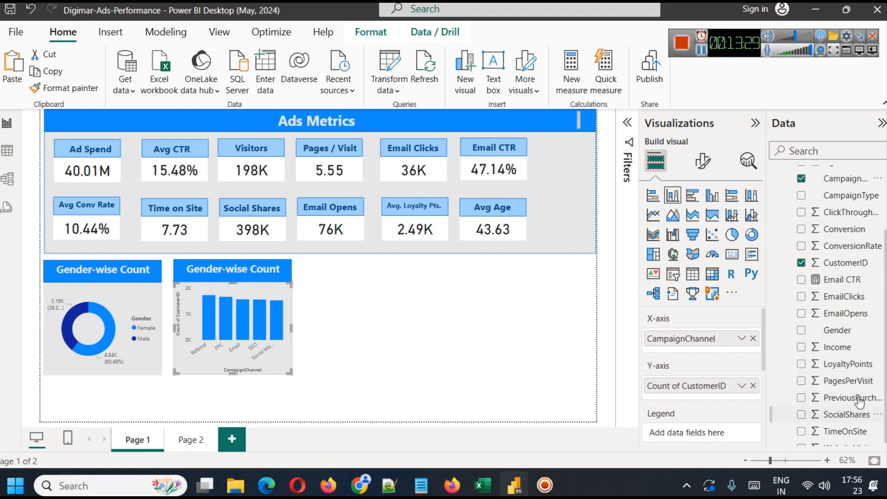
{"action": "scroll", "coordinate": [859, 402], "scroll_direction": "up", "scroll_amount": 2}
{"action": "left_click_drag", "start_coordinate": [838, 198], "coordinate": [720, 393]}
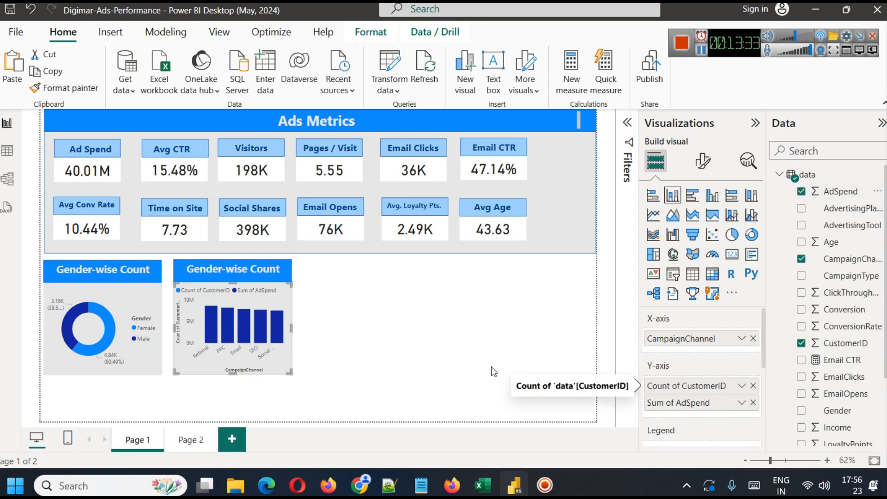
{"action": "left_click", "coordinate": [752, 403]}
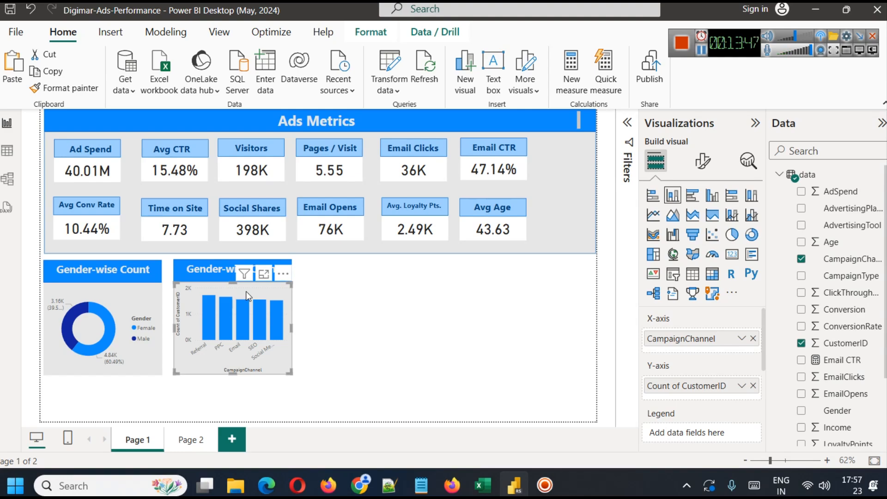
Change the column chart to a line and stacked column chart with the sum of AdSpend on the line Y-axis.
{"action": "left_click", "coordinate": [736, 220]}
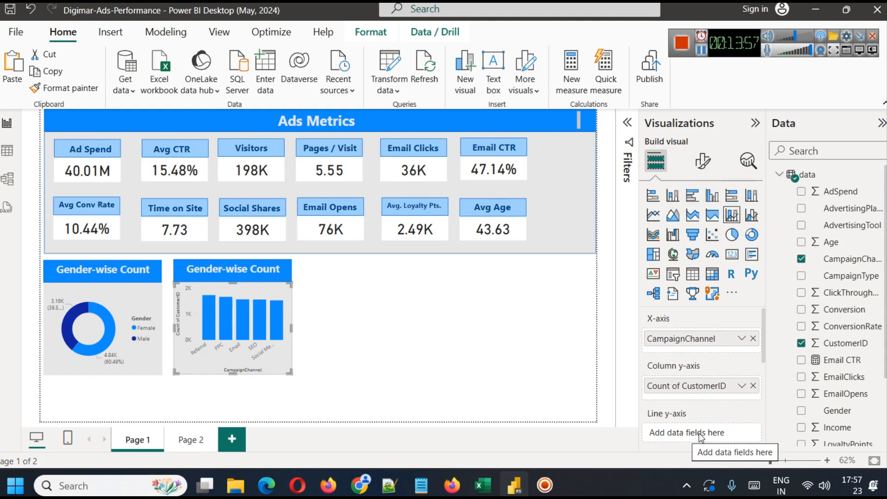
{"action": "left_click_drag", "start_coordinate": [838, 192], "coordinate": [700, 422]}
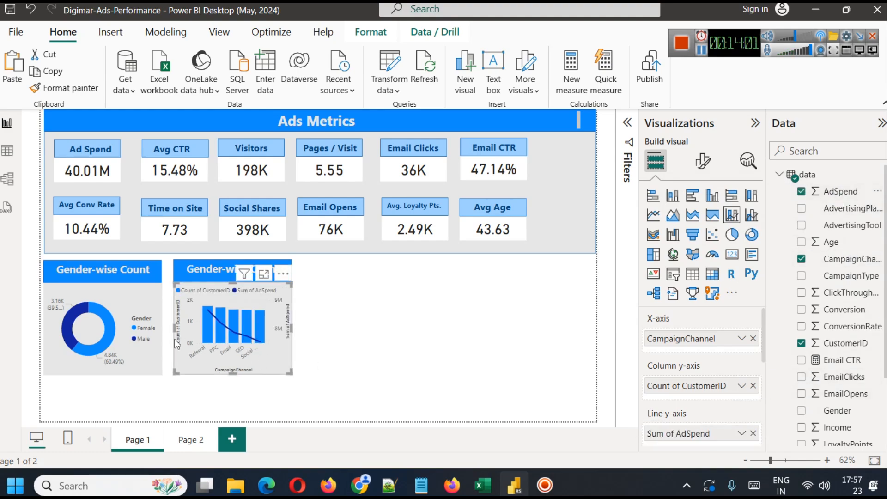
{"action": "left_click", "coordinate": [382, 315]}
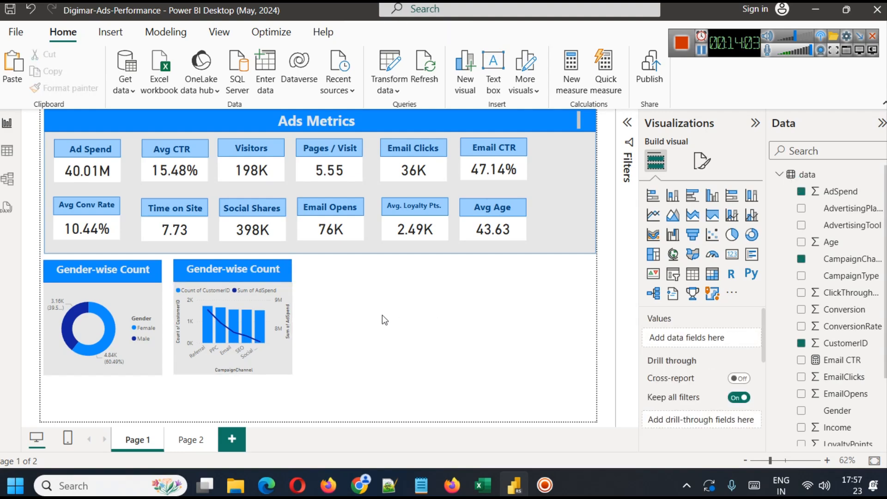
Enlarge the campaign channel chart in focus mode to examine its customer count columns and AdSpend line.
{"action": "left_click", "coordinate": [263, 291]}
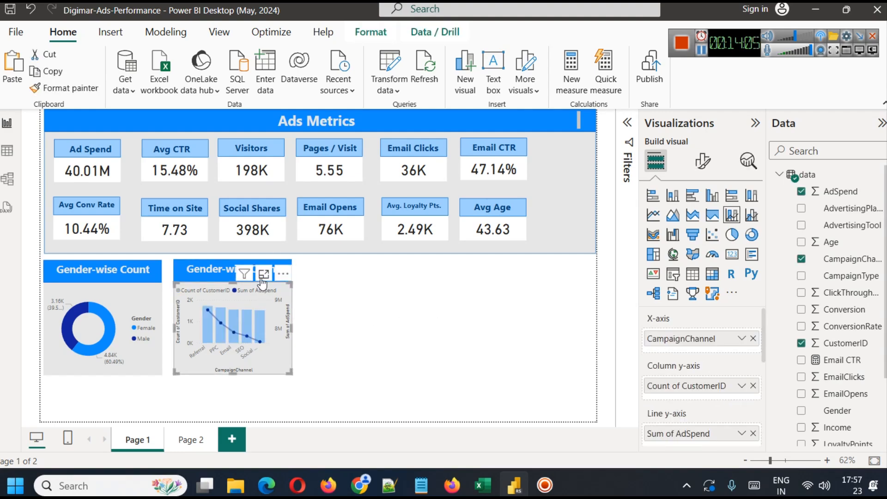
{"action": "left_click", "coordinate": [263, 274]}
{"action": "left_click", "coordinate": [136, 166]}
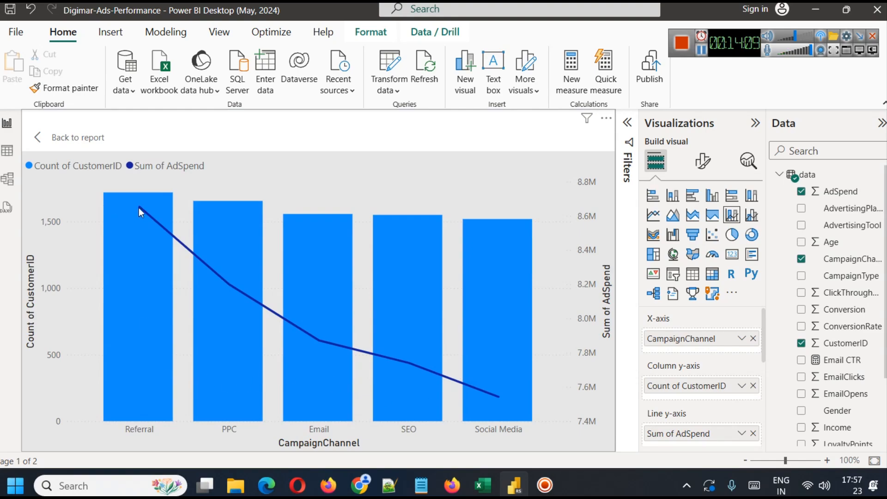
Inspect the AdSpend and customer count values of the campaign channels in the enlarged chart and return to the report.
{"action": "mouse_move", "coordinate": [140, 206]}
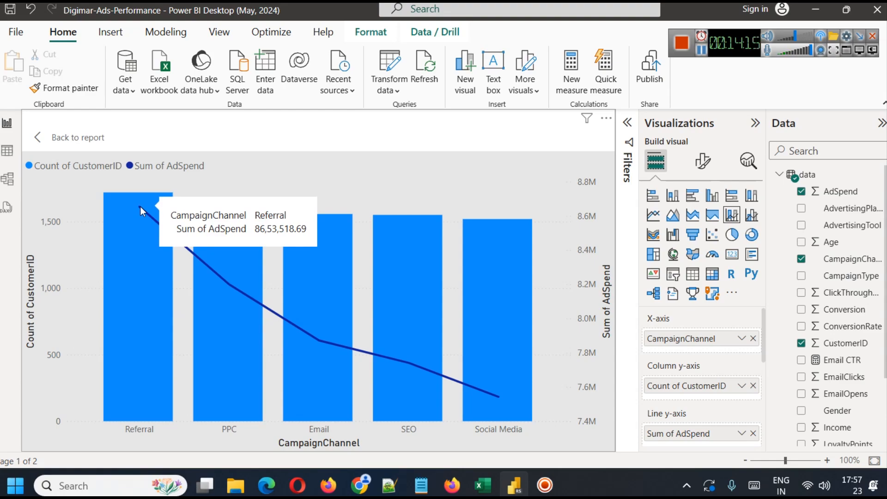
{"action": "mouse_move", "coordinate": [211, 279]}
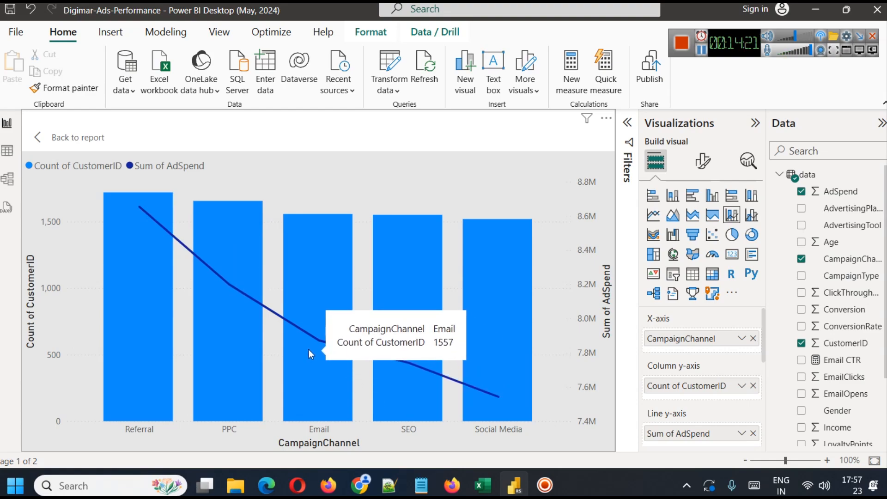
{"action": "mouse_move", "coordinate": [421, 383]}
{"action": "mouse_move", "coordinate": [405, 365]}
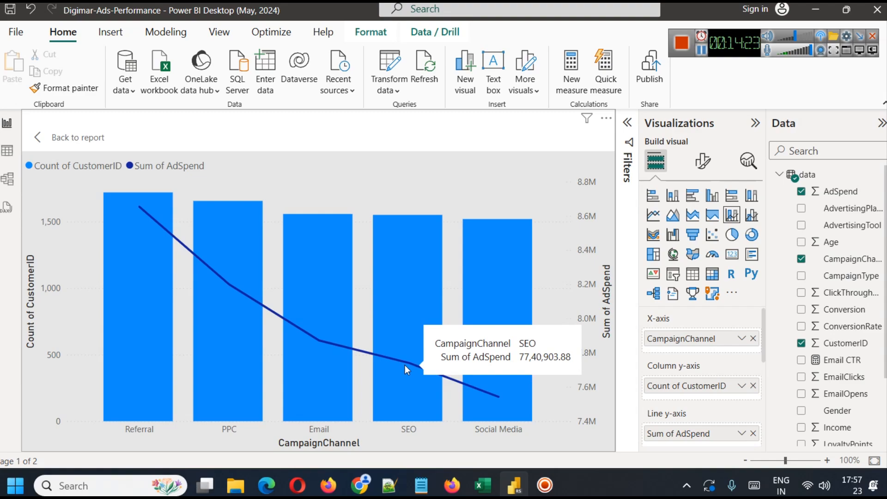
{"action": "mouse_move", "coordinate": [499, 413]}
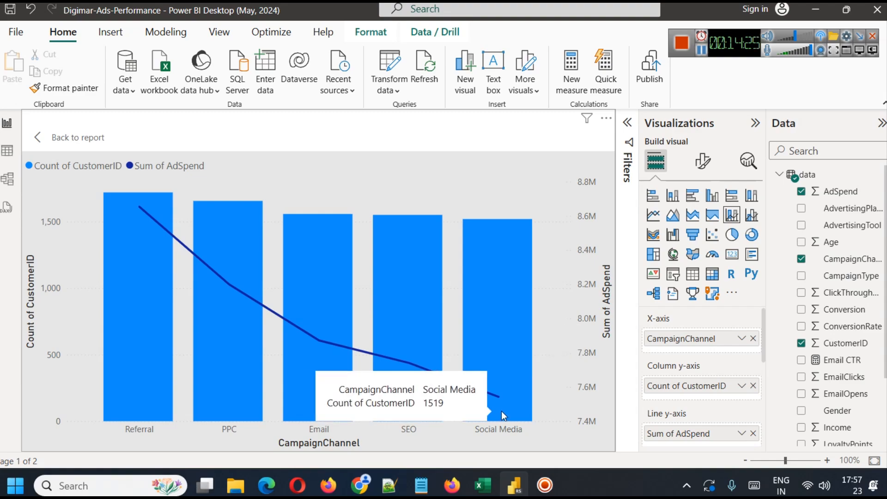
{"action": "left_click", "coordinate": [60, 137]}
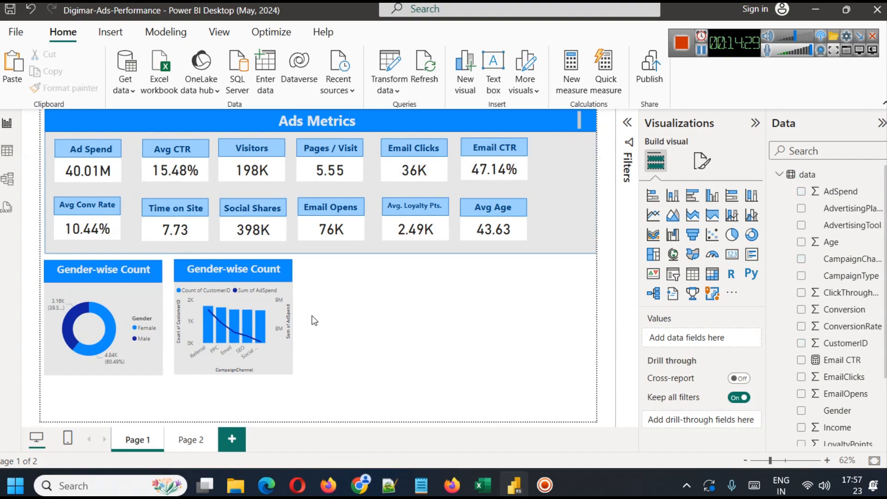
Retitle the campaign channel chart's heading as "Channel-wise Metrics".
{"action": "left_click", "coordinate": [229, 266]}
{"action": "left_click", "coordinate": [230, 266]}
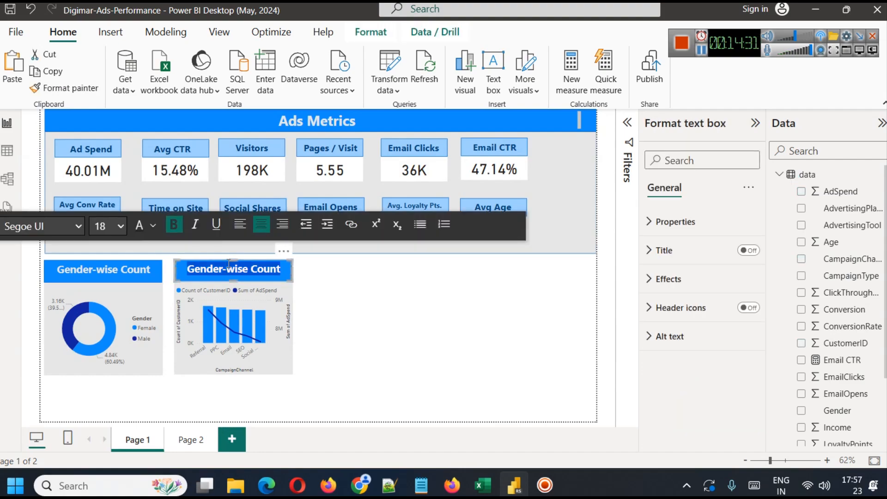
{"action": "type", "text": "Cha"}
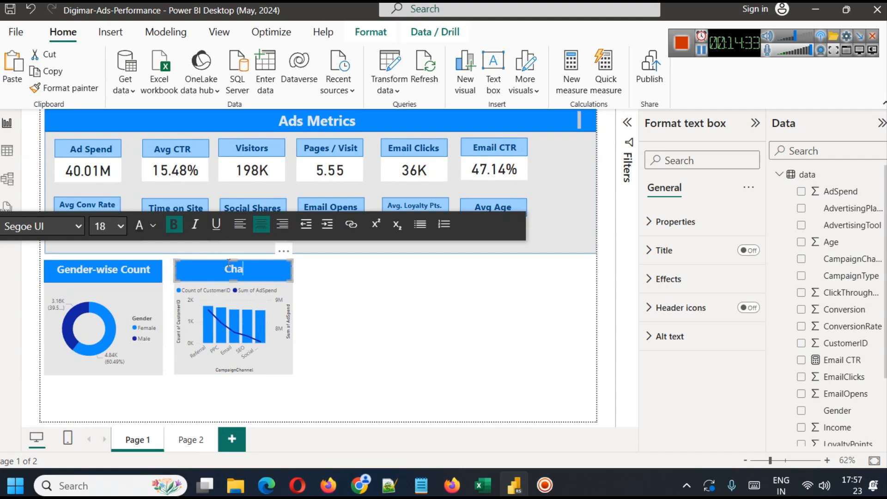
{"action": "type", "text": "nnel-wise "}
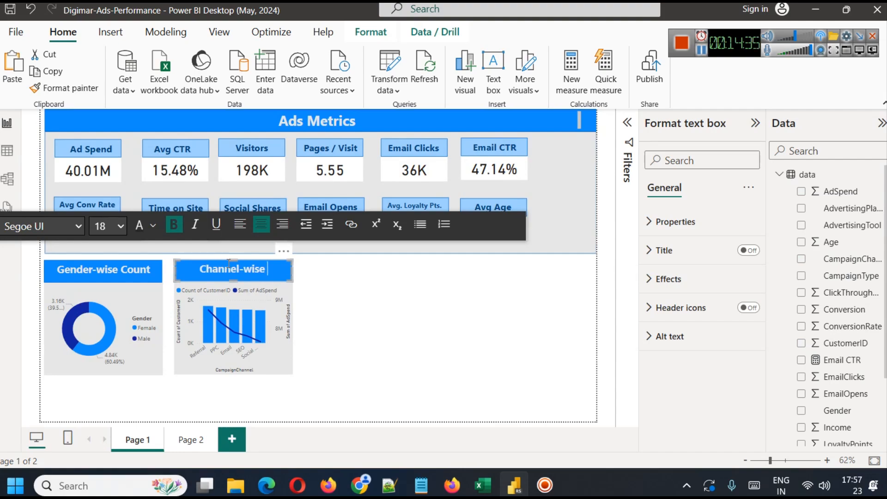
{"action": "type", "text": "Ad s"}
{"action": "key", "text": "BackSpace"}
{"action": "key", "text": "BackSpace"}
{"action": "key", "text": "BackSpace"}
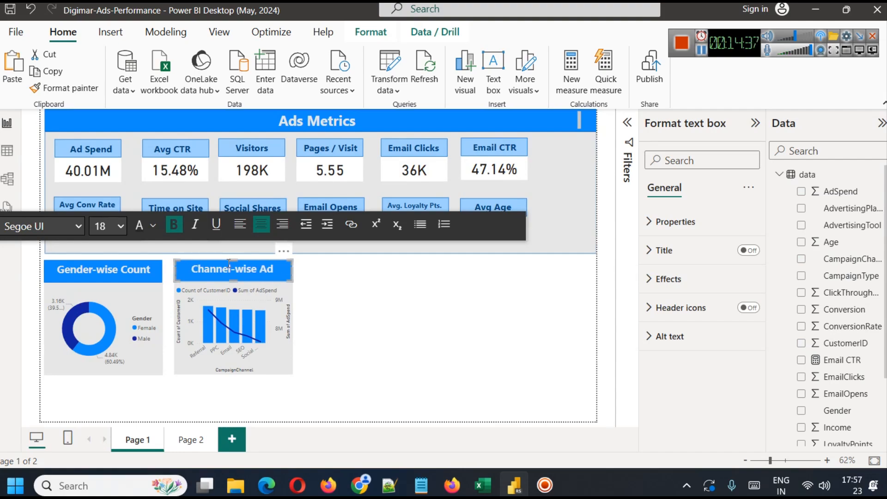
{"action": "key", "text": "BackSpace"}
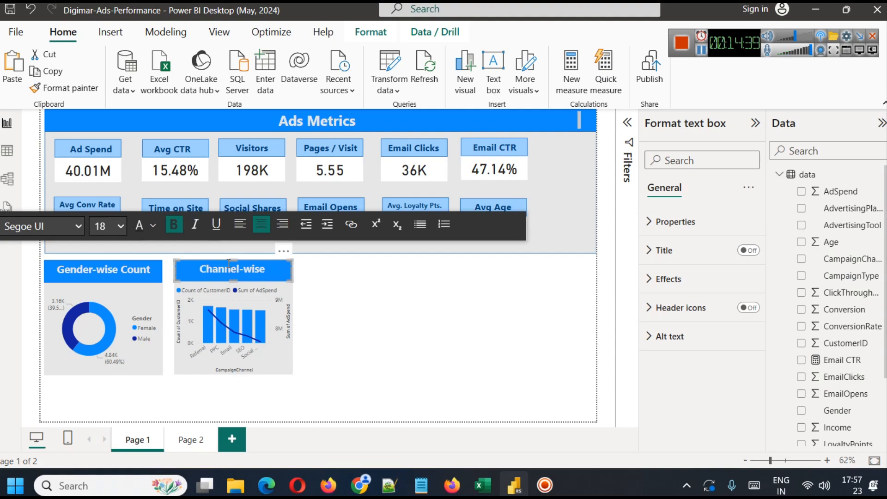
{"action": "type", "text": "Metrics"}
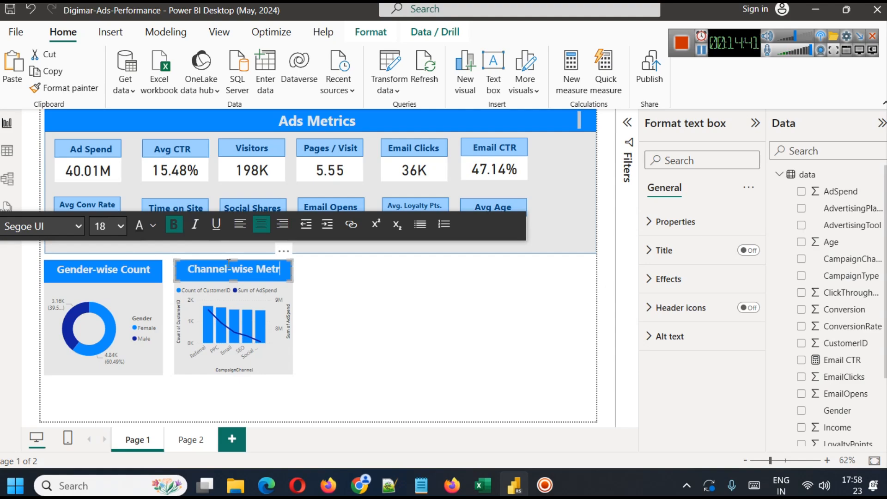
{"action": "left_click", "coordinate": [373, 327]}
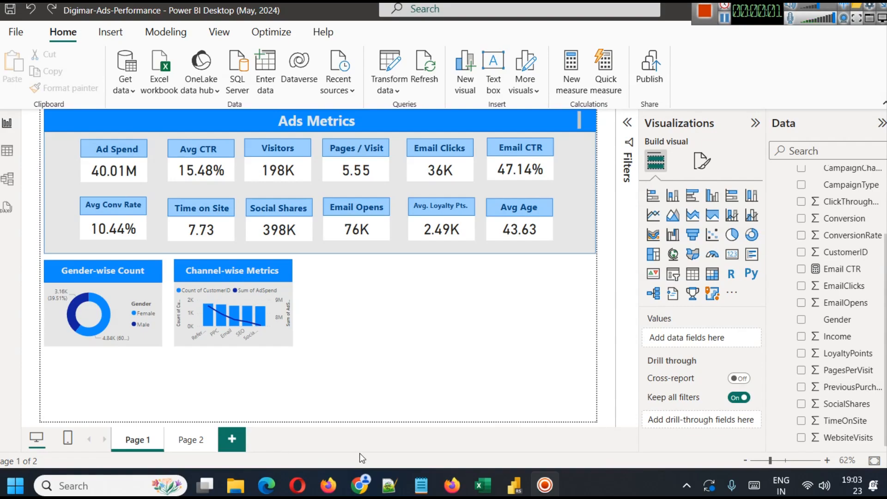
Switch to the browser, review the sample Ecommerce & Google Ads Dashboard down to its Top 5 Campaigns table, and return to Power BI.
{"action": "left_click", "coordinate": [352, 486]}
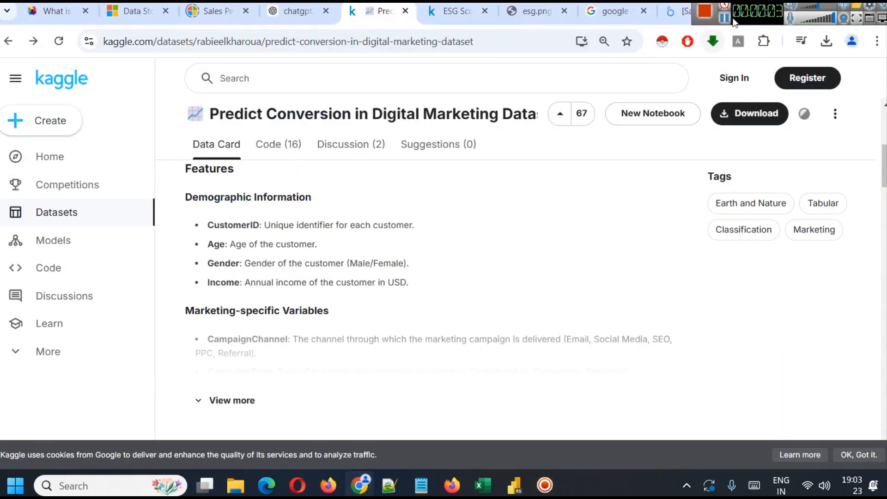
{"action": "left_click_drag", "start_coordinate": [750, 10], "coordinate": [795, 74]}
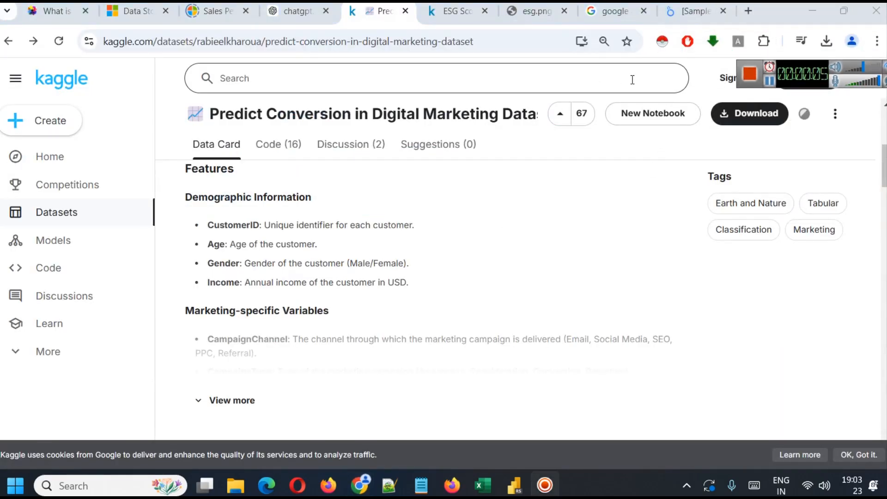
{"action": "left_click", "coordinate": [697, 11]}
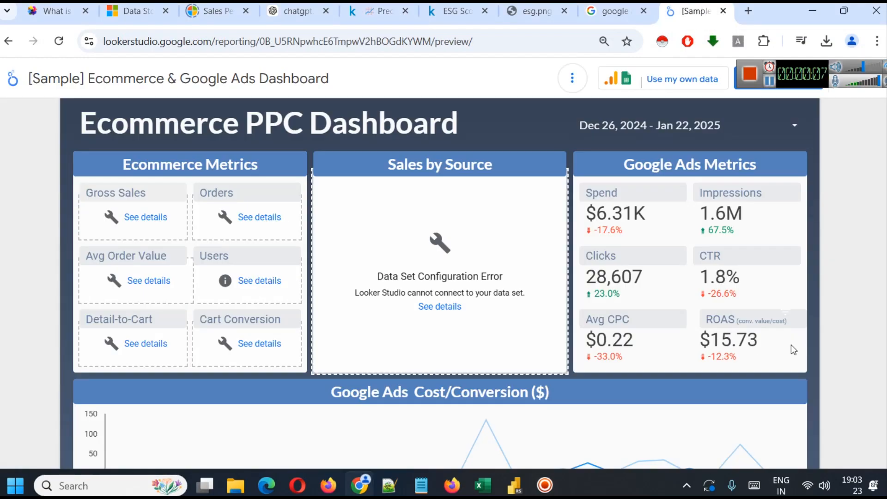
{"action": "scroll", "coordinate": [768, 306], "scroll_direction": "down", "scroll_amount": 5}
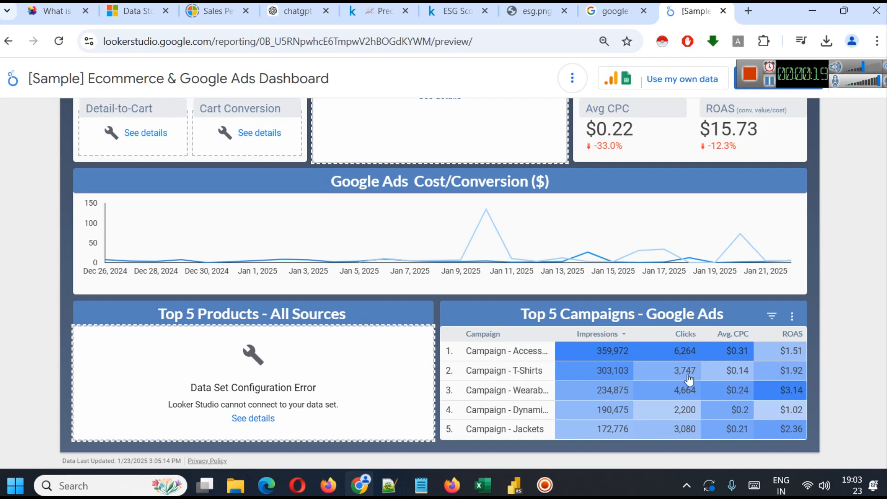
{"action": "left_click", "coordinate": [513, 483]}
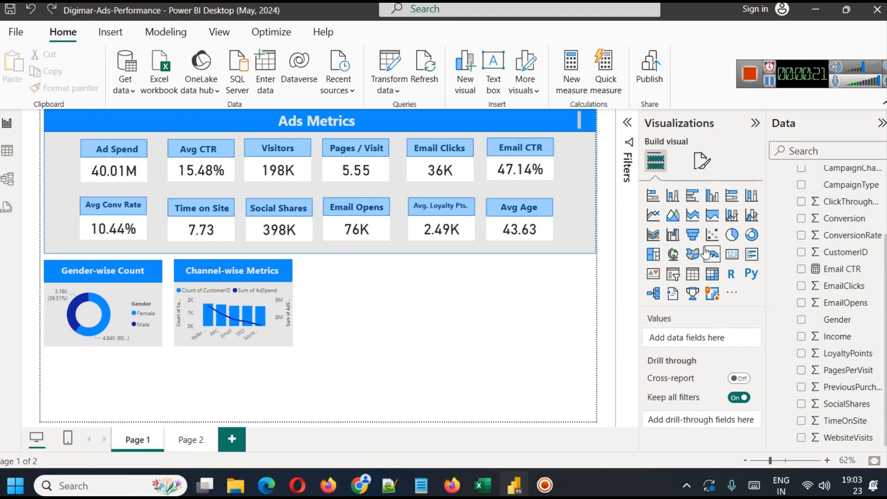
Add an empty matrix visual, narrow it, and place it beside the Channel-wise Metrics chart with room for a title above.
{"action": "left_click", "coordinate": [713, 277]}
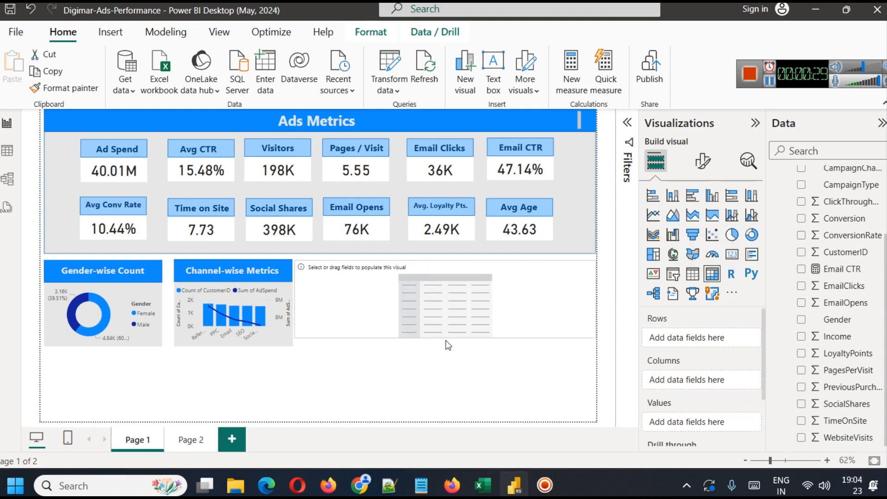
{"action": "left_click_drag", "start_coordinate": [595, 301], "coordinate": [541, 301]}
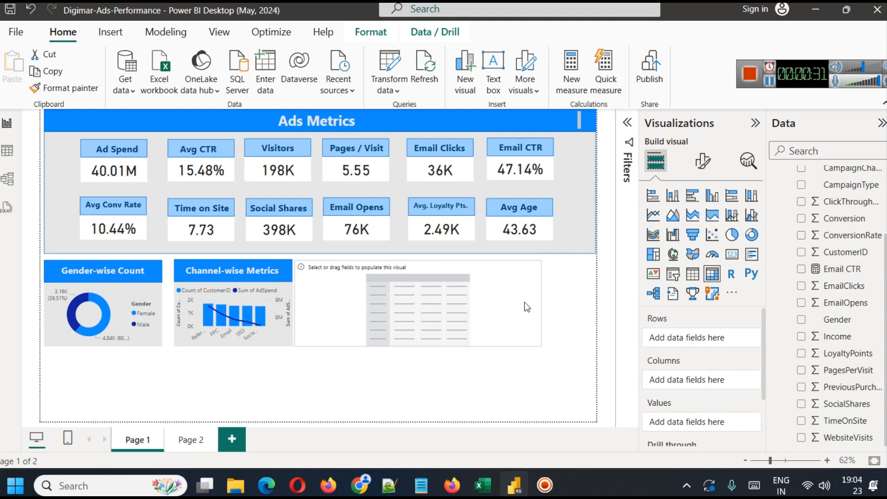
{"action": "left_click", "coordinate": [560, 317]}
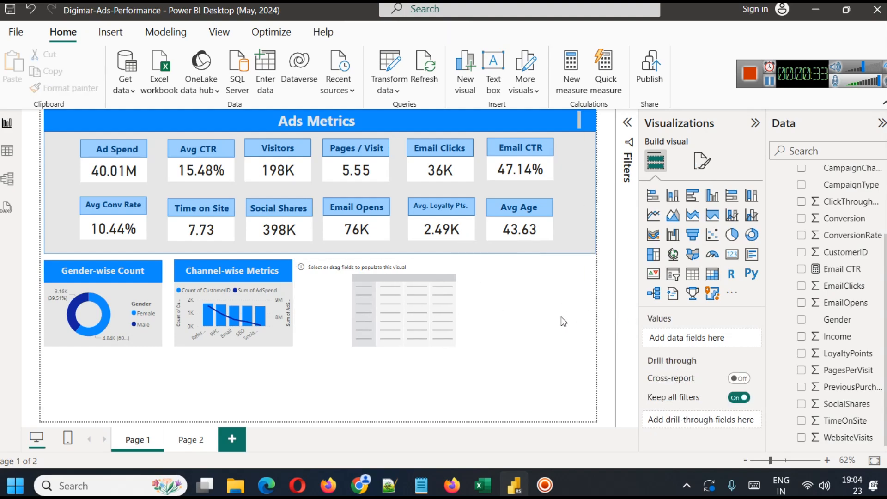
{"action": "left_click", "coordinate": [409, 288]}
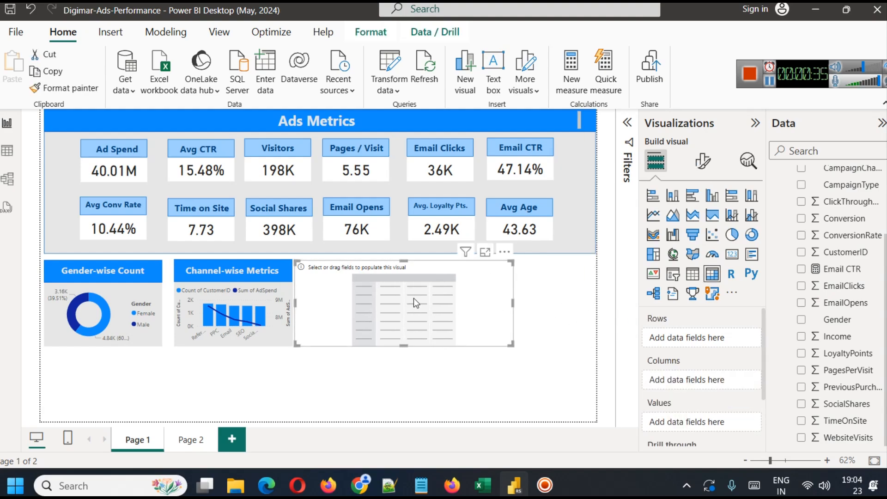
{"action": "left_click_drag", "start_coordinate": [414, 298], "coordinate": [412, 319]}
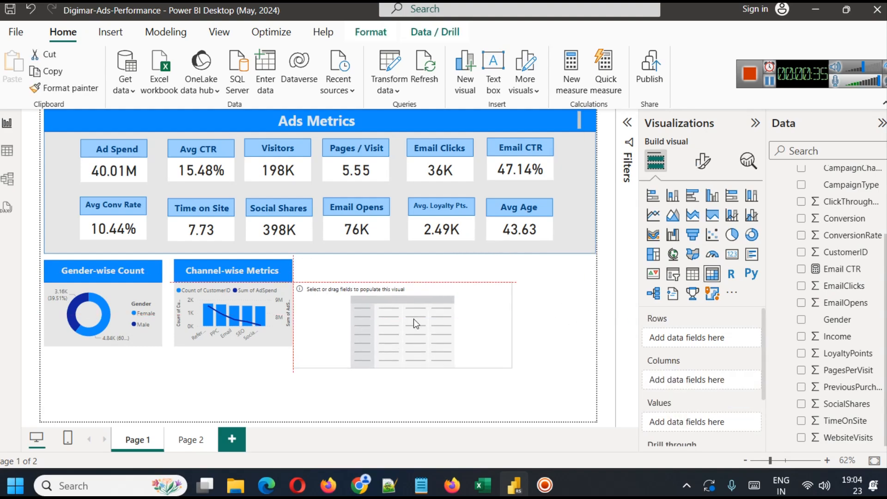
Extend the Channel-wise Metrics chart and the gender donut downward to the matrix's bottom edge.
{"action": "left_click", "coordinate": [268, 344]}
{"action": "left_click_drag", "start_coordinate": [237, 347], "coordinate": [246, 374]}
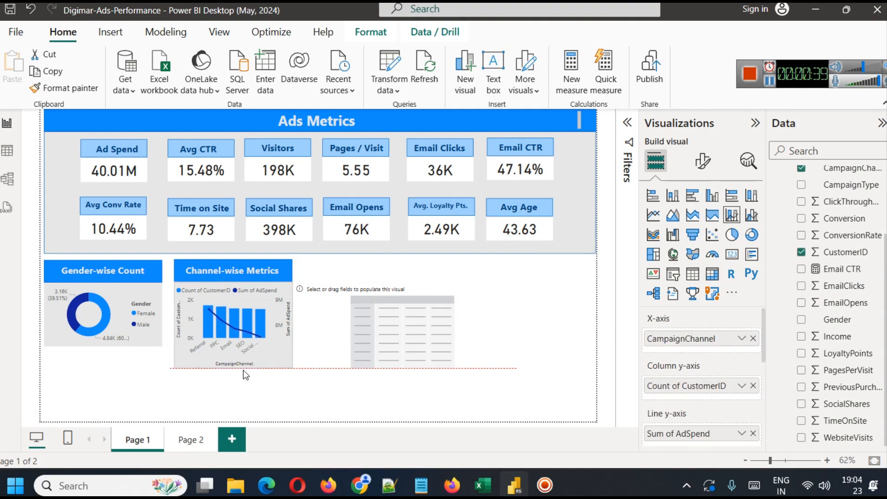
{"action": "left_click", "coordinate": [136, 344]}
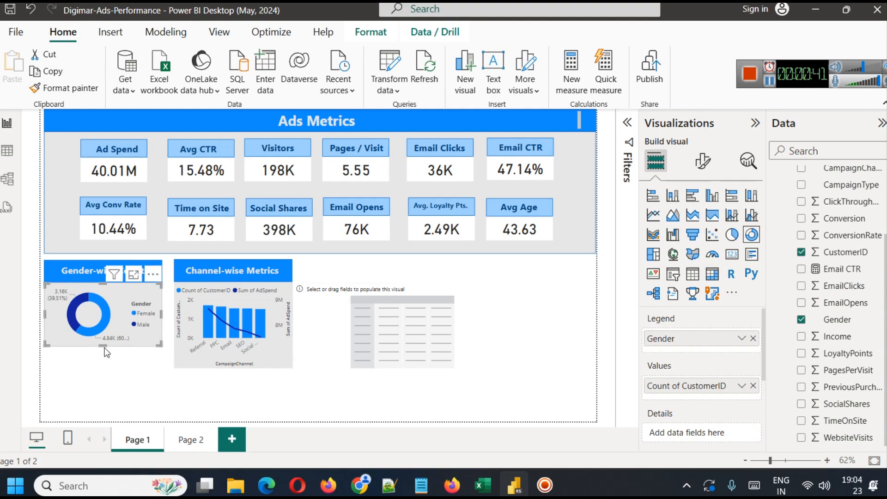
{"action": "left_click_drag", "start_coordinate": [103, 346], "coordinate": [104, 368]}
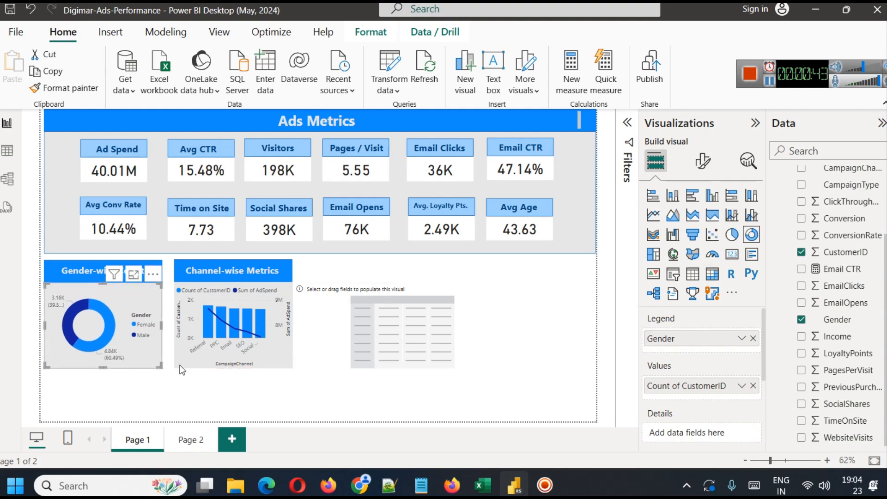
Duplicate the "Channel-wise Metrics" title box for use above the empty matrix.
{"action": "left_click", "coordinate": [176, 271]}
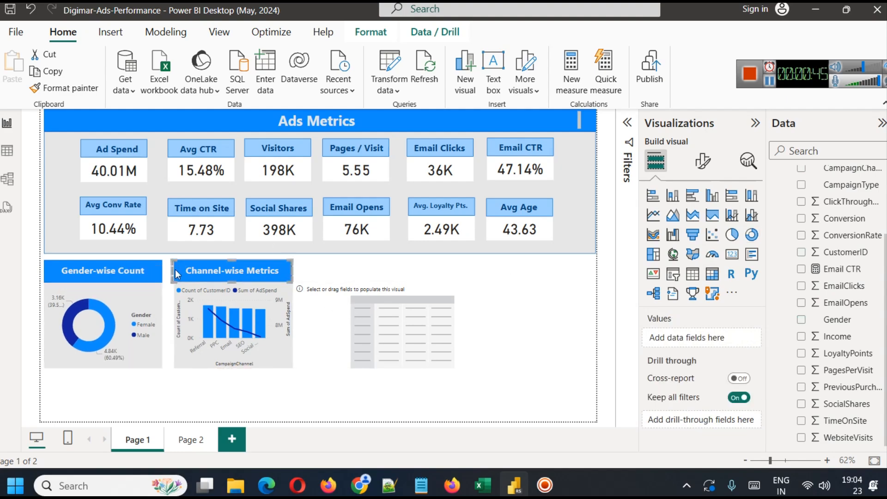
{"action": "left_click_drag", "start_coordinate": [171, 271], "coordinate": [183, 272]}
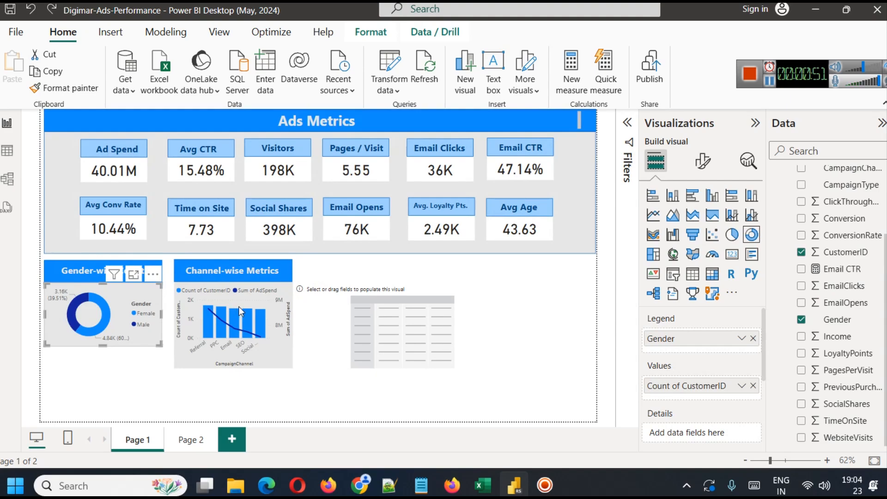
{"action": "key", "text": "ctrl+v"}
{"action": "key", "text": "Escape"}
{"action": "left_click", "coordinate": [548, 298]}
{"action": "key", "text": "Delete"}
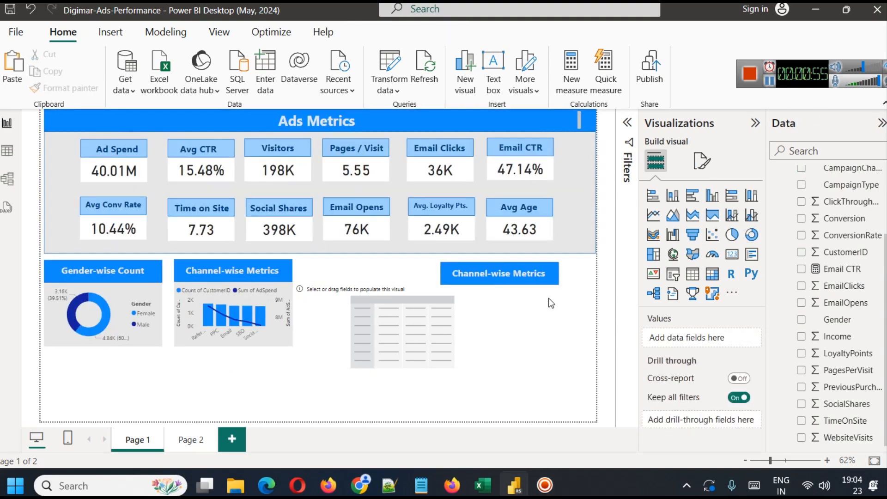
Stretch the copied title box to the matrix's left edge and shorten its right side so it sits above the matrix.
{"action": "left_click", "coordinate": [441, 273]}
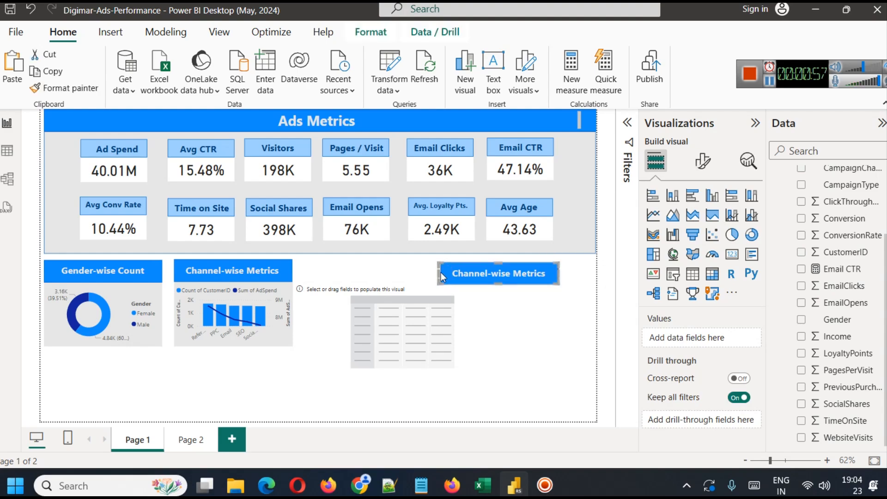
{"action": "left_click_drag", "start_coordinate": [438, 273], "coordinate": [295, 270]}
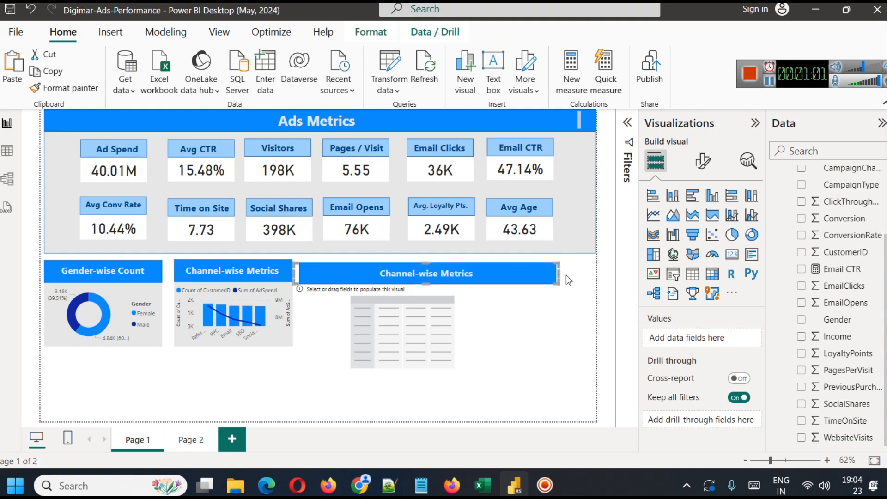
{"action": "left_click_drag", "start_coordinate": [557, 273], "coordinate": [450, 275]}
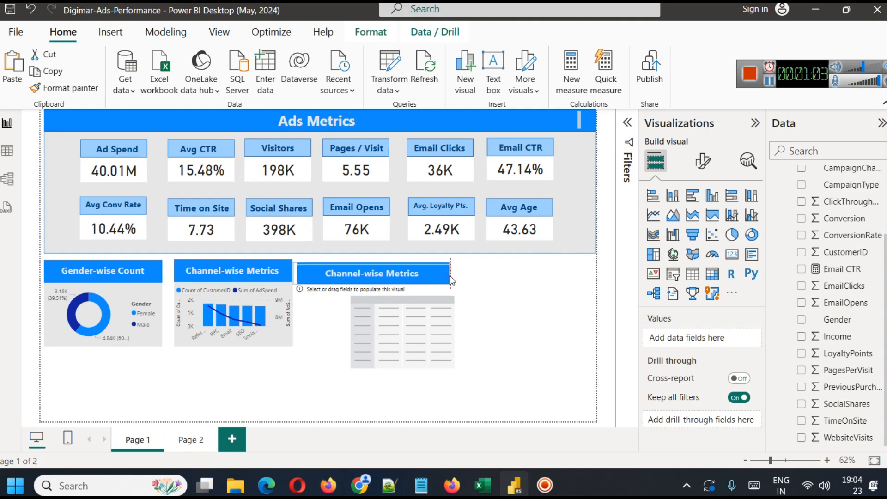
{"action": "left_click", "coordinate": [526, 295]}
{"action": "left_click", "coordinate": [432, 268]}
{"action": "key", "text": "shift+Left"}
{"action": "key", "text": "shift+Left"}
{"action": "key", "text": "shift+Left"}
{"action": "key", "text": "shift+Left"}
{"action": "key", "text": "shift+Left"}
{"action": "key", "text": "shift+Left"}
{"action": "key", "text": "shift+Left"}
{"action": "key", "text": "shift+Left"}
{"action": "key", "text": "shift+Left"}
{"action": "left_click", "coordinate": [517, 302]}
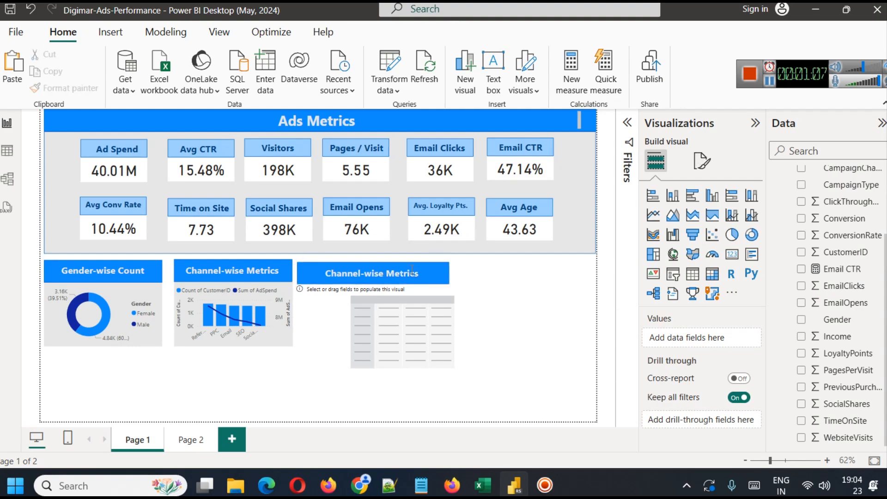
Move the copied title level with the neighbouring titles and shift the matrix directly beneath it.
{"action": "mouse_move", "coordinate": [317, 264]}
{"action": "left_mouse_down"}
{"action": "mouse_move", "coordinate": [314, 257]}
{"action": "mouse_move", "coordinate": [321, 261]}
{"action": "left_mouse_up"}
{"action": "mouse_move", "coordinate": [424, 320]}
{"action": "left_mouse_down"}
{"action": "mouse_move", "coordinate": [449, 333]}
{"action": "mouse_move", "coordinate": [447, 316]}
{"action": "mouse_move", "coordinate": [426, 312]}
{"action": "mouse_move", "coordinate": [432, 317]}
{"action": "left_mouse_up"}
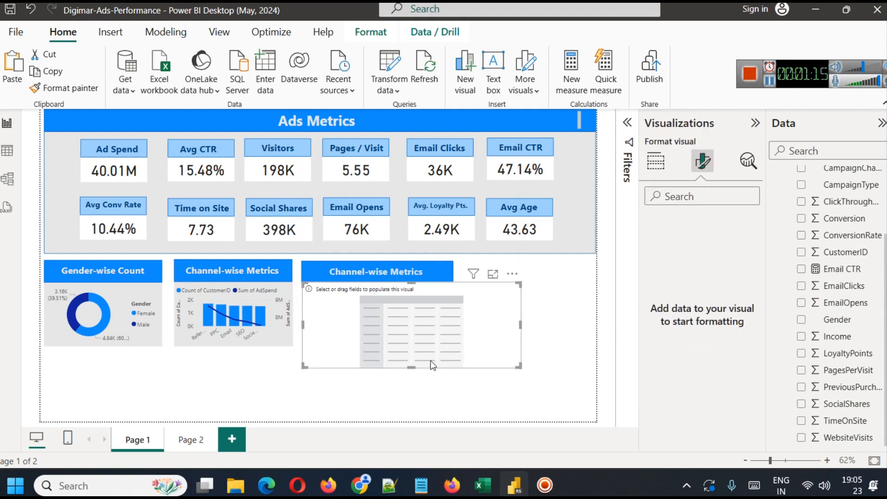
{"action": "left_click", "coordinate": [443, 393]}
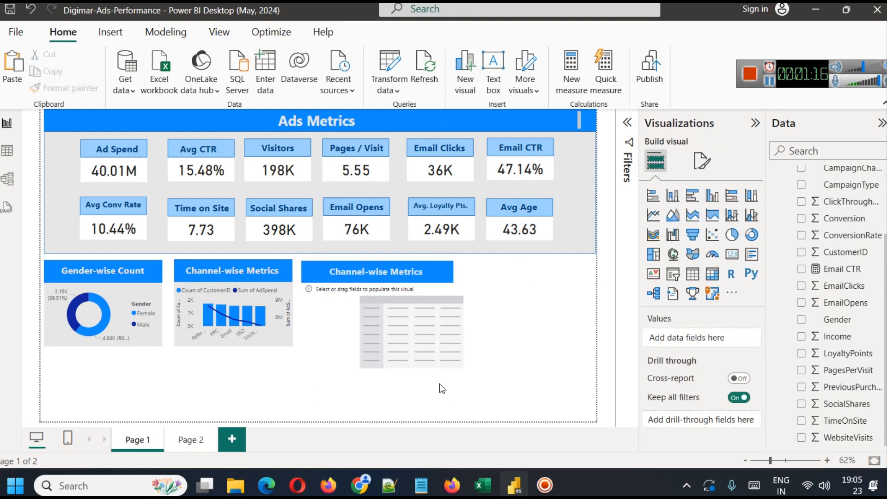
Lengthen the Channel-wise Metrics chart and the gender donut so both end level with the repositioned matrix's bottom edge.
{"action": "left_click", "coordinate": [341, 343]}
{"action": "left_click", "coordinate": [222, 345]}
{"action": "left_click_drag", "start_coordinate": [234, 346], "coordinate": [235, 365]}
{"action": "left_click", "coordinate": [118, 343]}
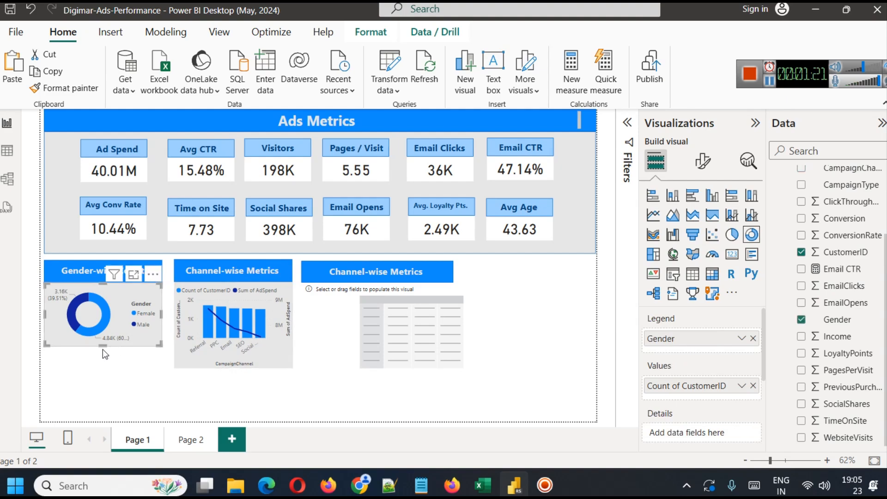
{"action": "left_click_drag", "start_coordinate": [107, 347], "coordinate": [110, 365]}
Select the empty matrix and check the reference dashboard in Chrome before returning to the report's field list.
{"action": "left_click", "coordinate": [456, 320]}
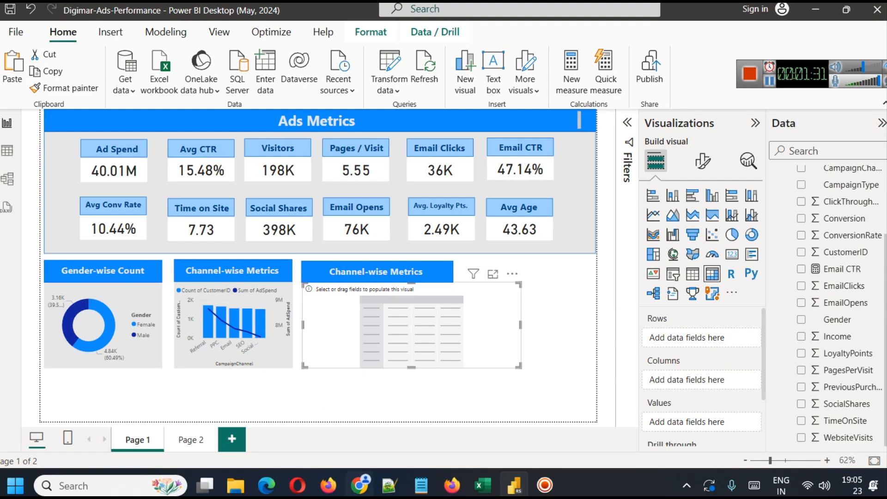
{"action": "left_click", "coordinate": [360, 485]}
{"action": "left_click", "coordinate": [360, 485]}
{"action": "scroll", "coordinate": [867, 296], "scroll_direction": "up", "scroll_amount": 2}
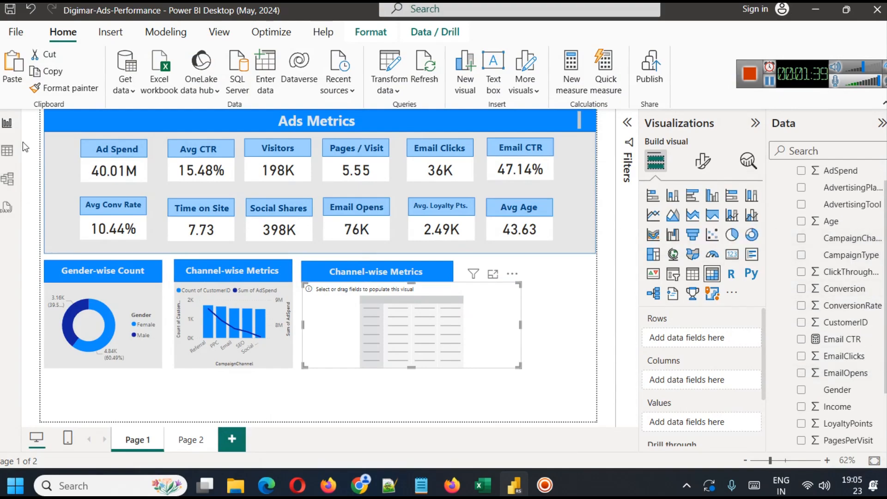
Examine the CampaignType and CampaignChannel values and the remaining columns of the data table, returning to the report page.
{"action": "left_click", "coordinate": [7, 150]}
{"action": "left_click", "coordinate": [396, 142]}
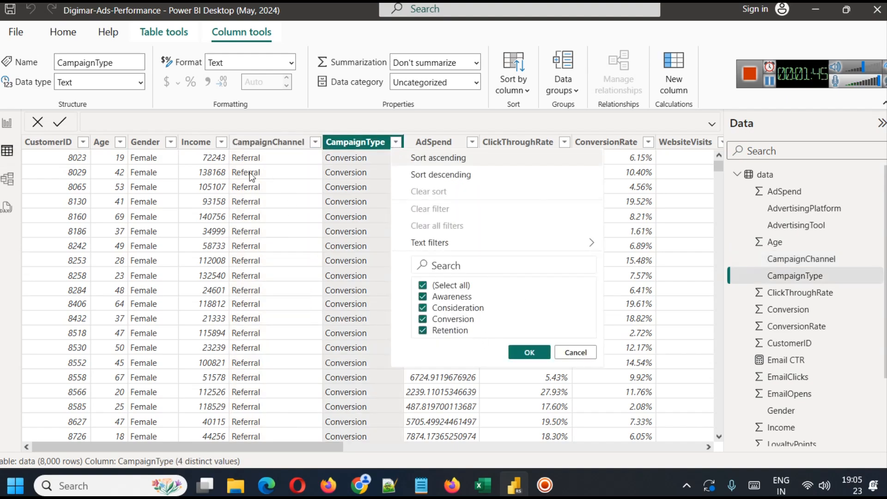
{"action": "left_click", "coordinate": [315, 142]}
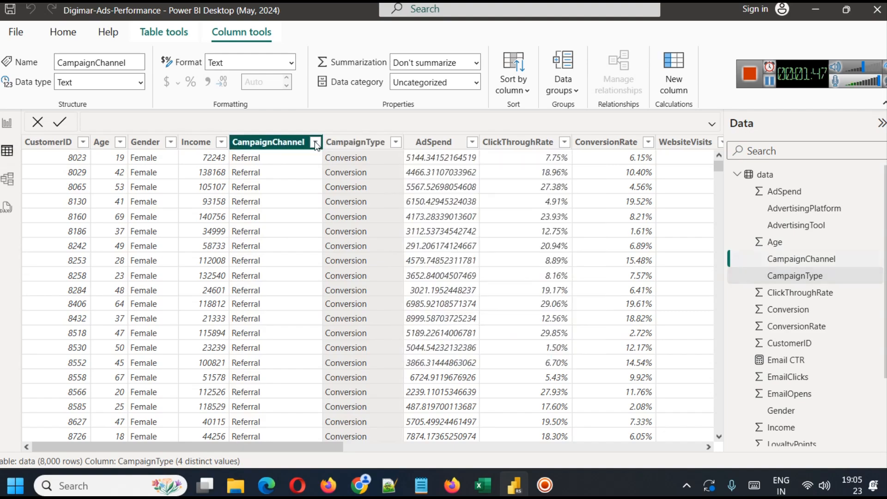
{"action": "left_click", "coordinate": [6, 123]}
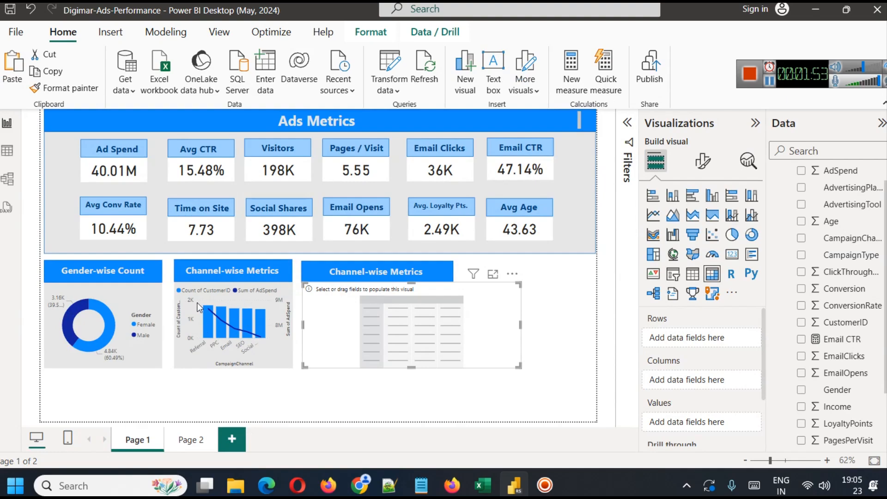
{"action": "mouse_move", "coordinate": [218, 318]}
{"action": "left_click", "coordinate": [7, 150]}
{"action": "left_click_drag", "start_coordinate": [194, 443], "coordinate": [556, 464]}
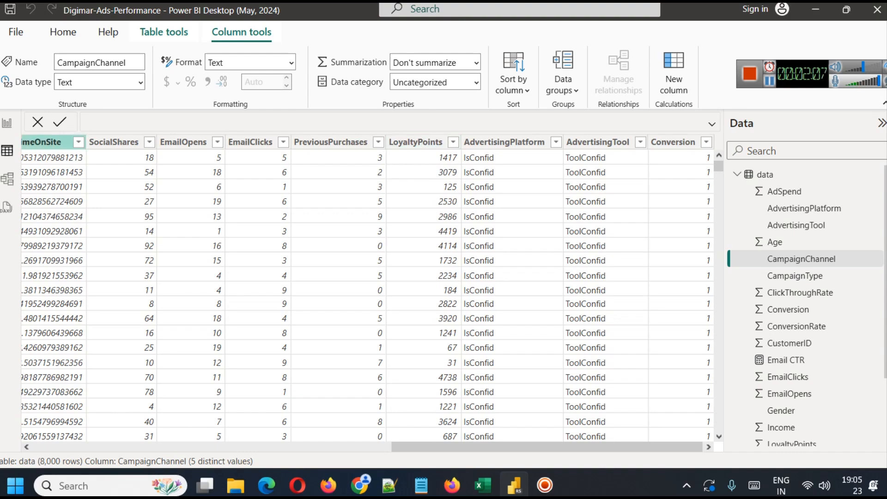
{"action": "left_click", "coordinate": [7, 123]}
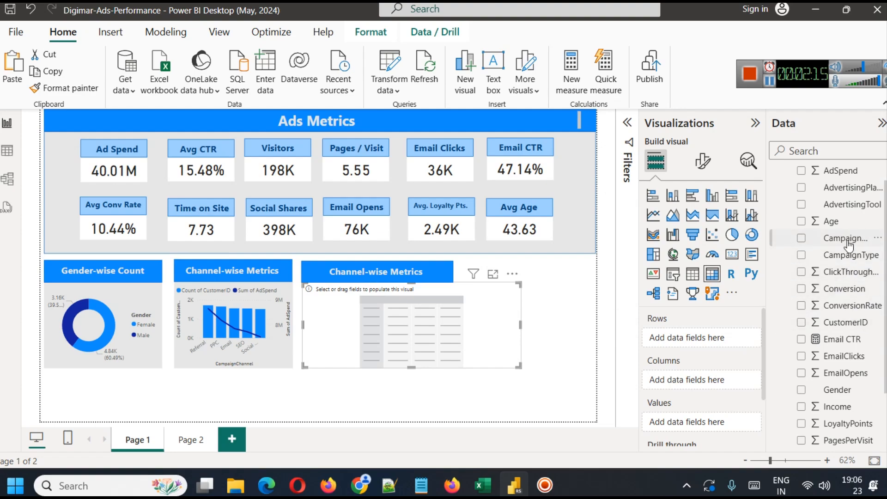
Use CampaignType as the matrix rows and AdSpend as its values, consulting the Top 5 Campaigns table of the Chrome reference dashboard.
{"action": "left_click_drag", "start_coordinate": [853, 264], "coordinate": [702, 338]}
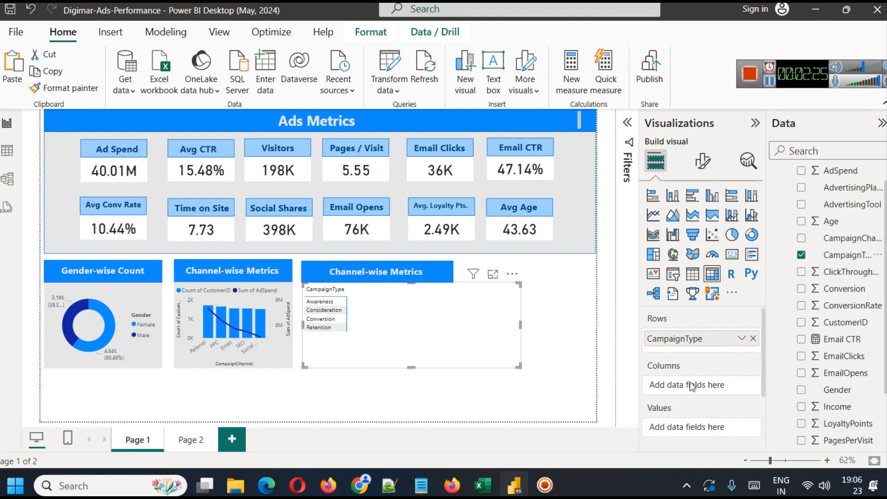
{"action": "scroll", "coordinate": [717, 356], "scroll_direction": "down", "scroll_amount": 3}
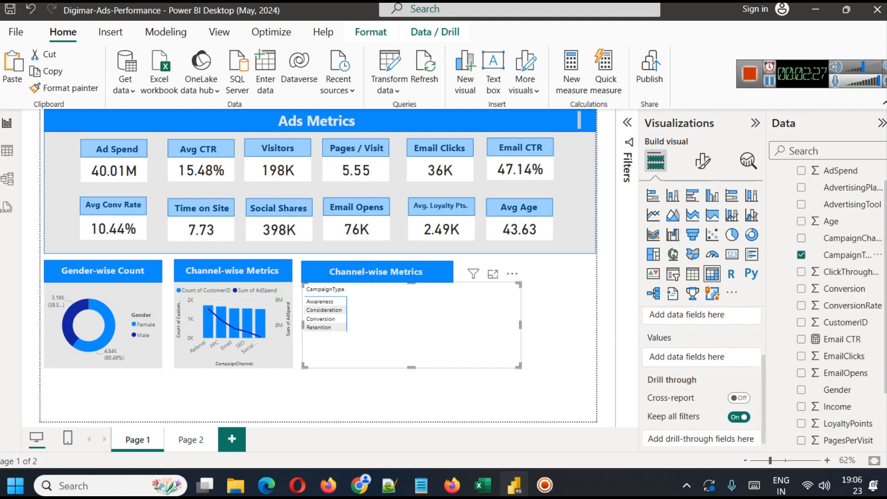
{"action": "left_click", "coordinate": [358, 484]}
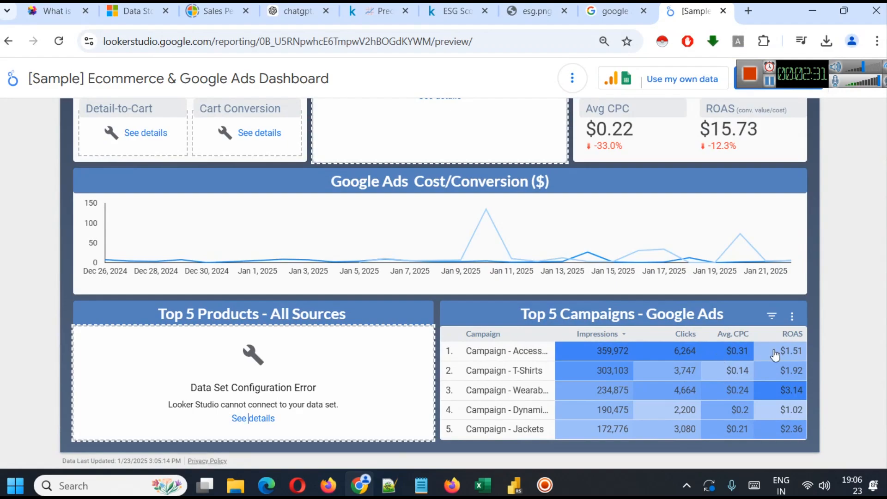
{"action": "left_click", "coordinate": [369, 487]}
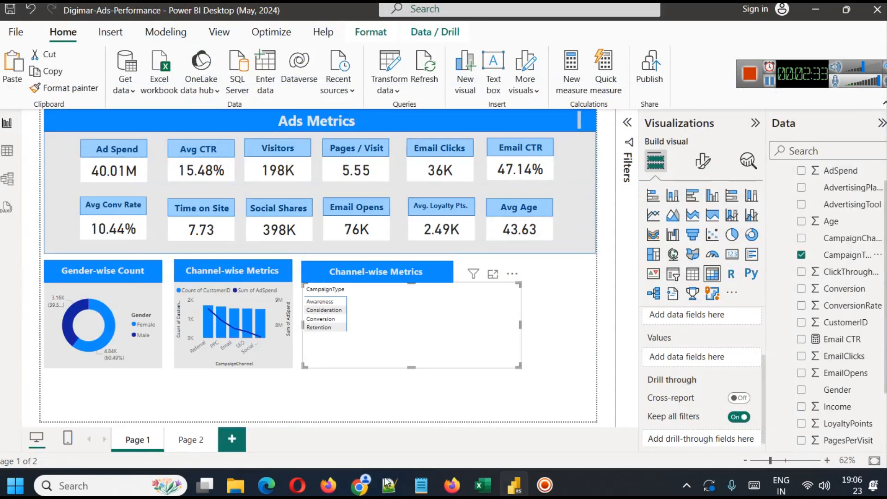
{"action": "scroll", "coordinate": [854, 397], "scroll_direction": "down", "scroll_amount": 3}
{"action": "scroll", "coordinate": [852, 396], "scroll_direction": "up", "scroll_amount": 5}
{"action": "left_click_drag", "start_coordinate": [841, 191], "coordinate": [738, 356]}
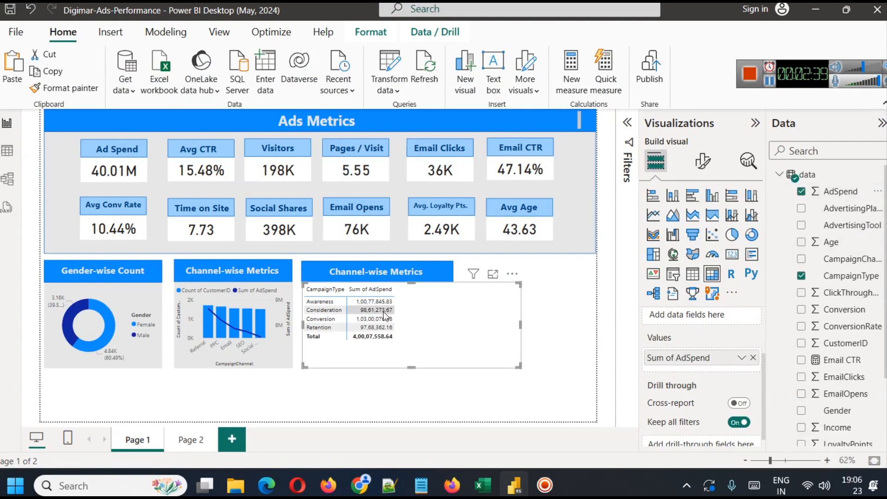
Turn off the column subtotals and row subtotals of the campaign matrix.
{"action": "left_click", "coordinate": [741, 358]}
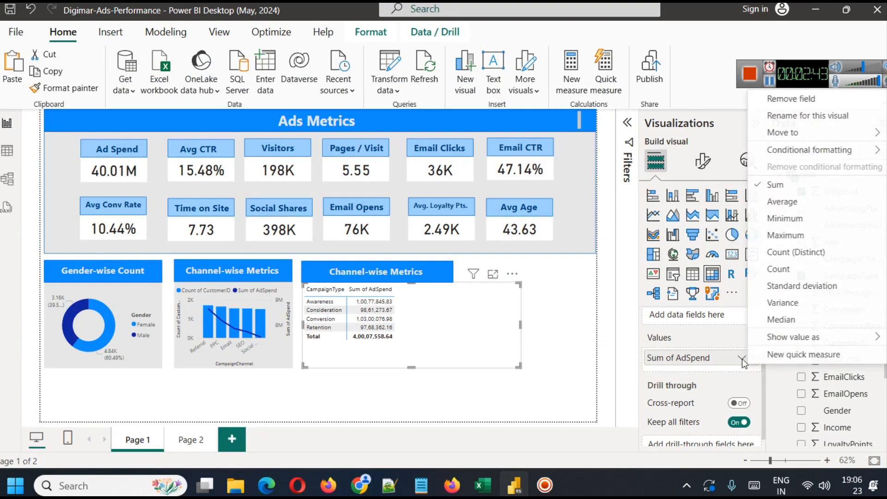
{"action": "left_click", "coordinate": [703, 161]}
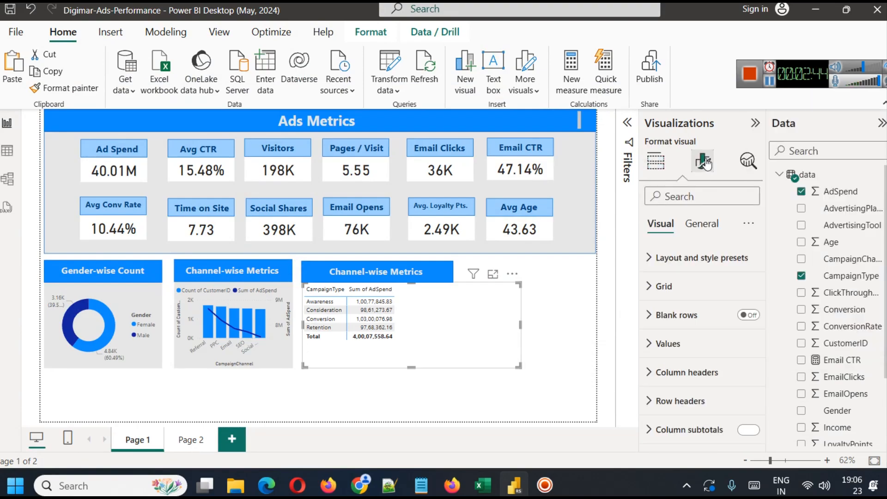
{"action": "left_click", "coordinate": [695, 343]}
{"action": "scroll", "coordinate": [712, 347], "scroll_direction": "down", "scroll_amount": 4}
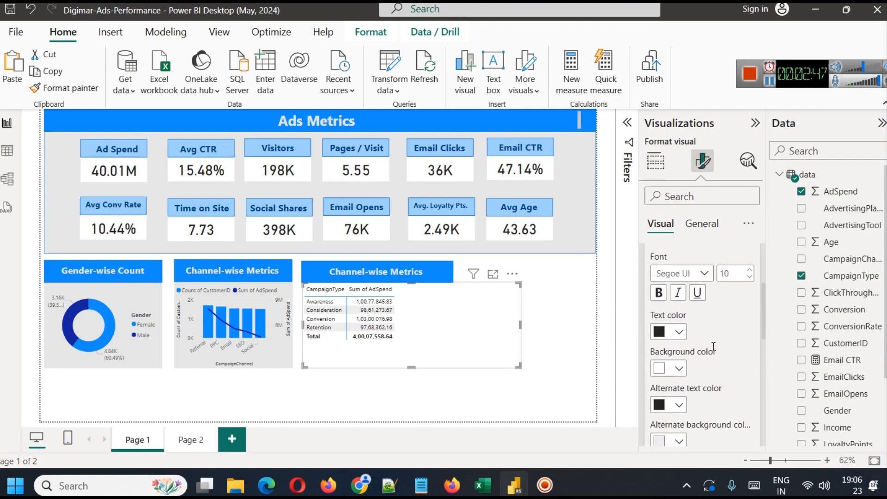
{"action": "left_click", "coordinate": [702, 354]}
{"action": "scroll", "coordinate": [701, 355], "scroll_direction": "down", "scroll_amount": 3}
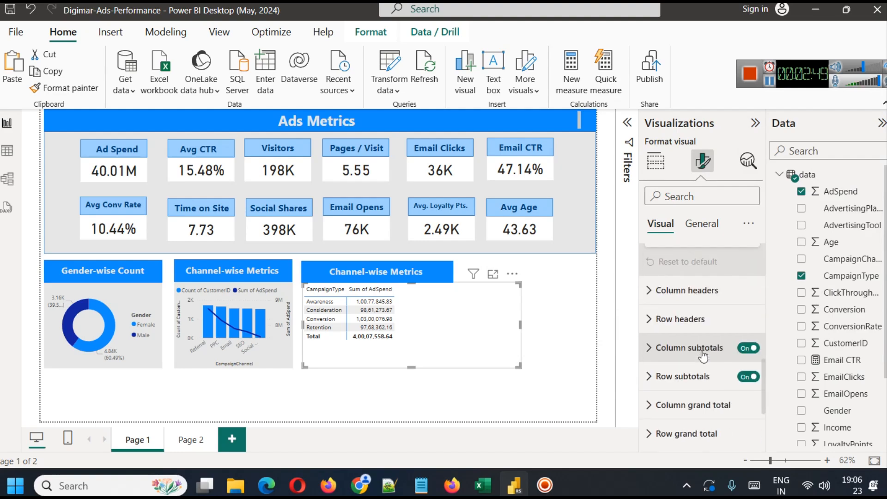
{"action": "left_click", "coordinate": [748, 377]}
{"action": "left_click", "coordinate": [747, 354]}
{"action": "left_click", "coordinate": [746, 354]}
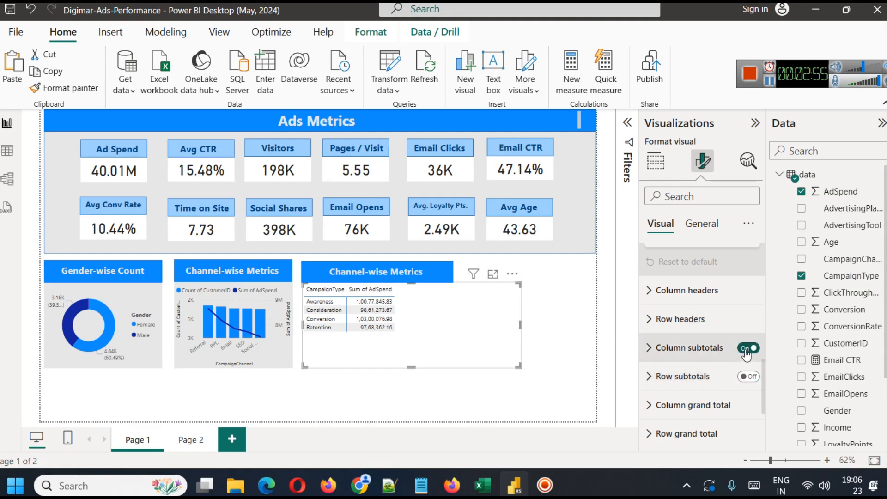
{"action": "left_click", "coordinate": [545, 324]}
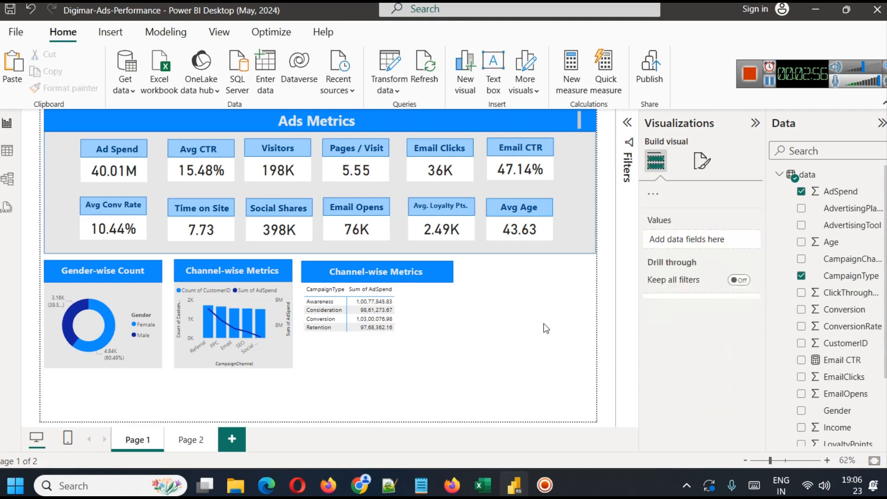
Add ConversionRate to the campaign matrix values and aggregate it as an average.
{"action": "left_click", "coordinate": [413, 301]}
{"action": "scroll", "coordinate": [706, 371], "scroll_direction": "down", "scroll_amount": 1}
{"action": "scroll", "coordinate": [707, 372], "scroll_direction": "down", "scroll_amount": 1}
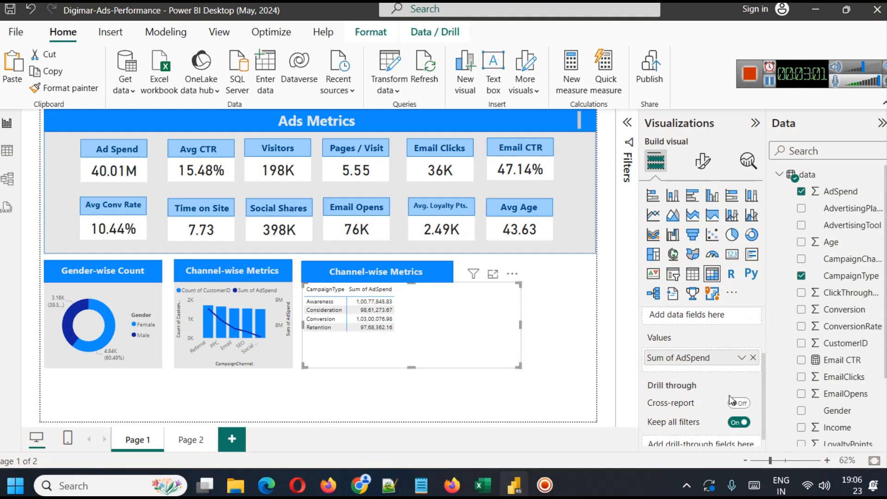
{"action": "left_click", "coordinate": [702, 161]}
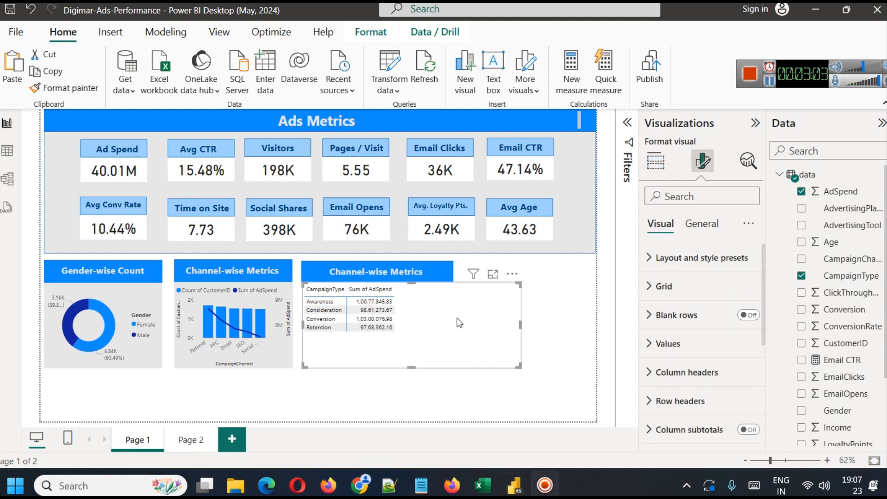
{"action": "left_click", "coordinate": [655, 160]}
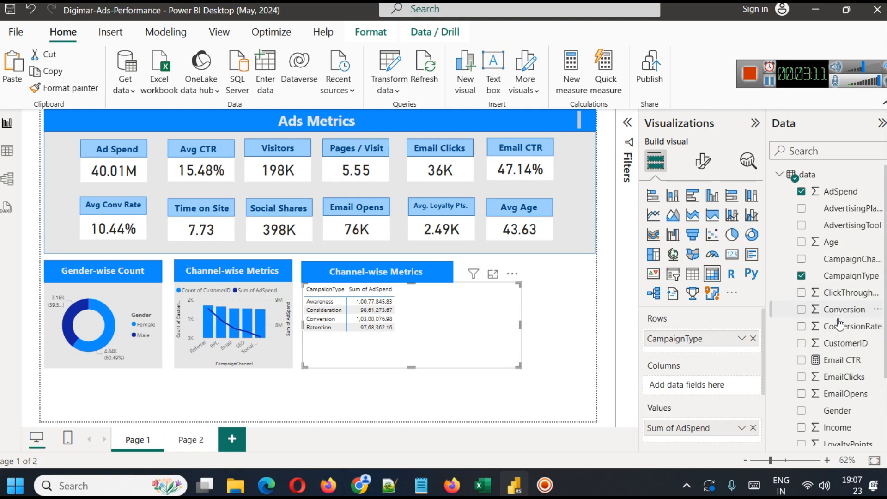
{"action": "left_click_drag", "start_coordinate": [840, 325], "coordinate": [706, 437]}
{"action": "scroll", "coordinate": [714, 389], "scroll_direction": "down", "scroll_amount": 2}
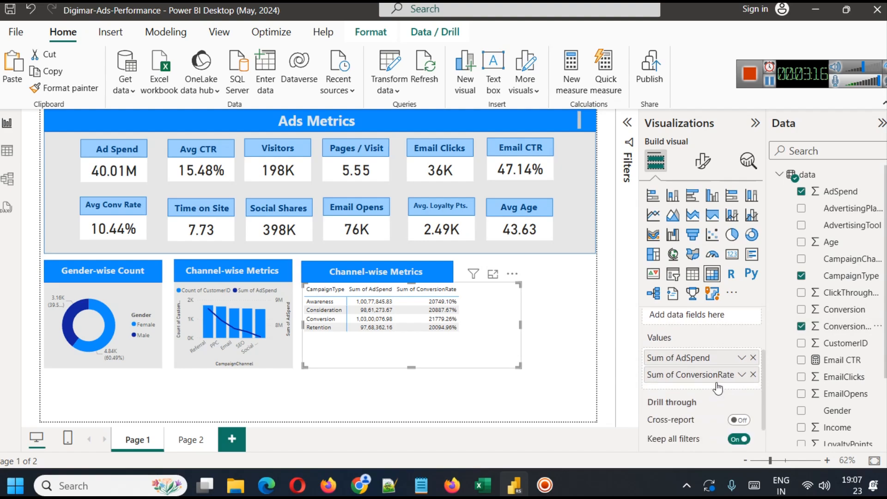
{"action": "left_click", "coordinate": [742, 375]}
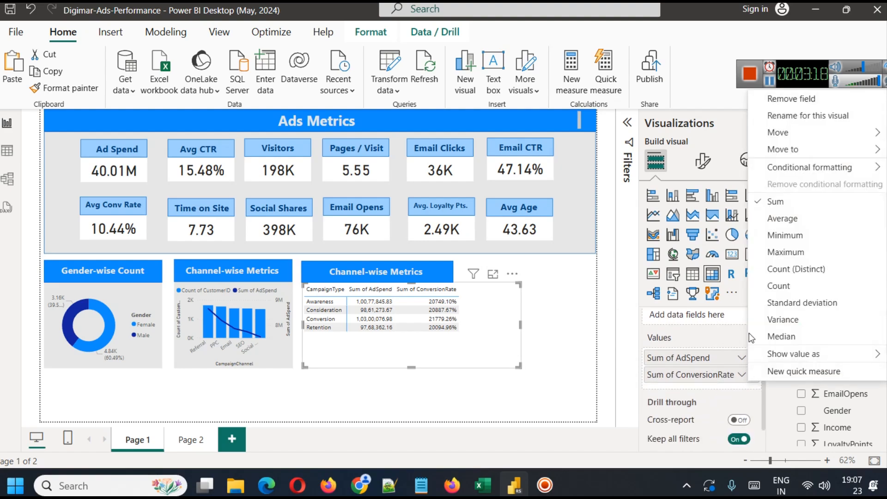
{"action": "left_click", "coordinate": [781, 218]}
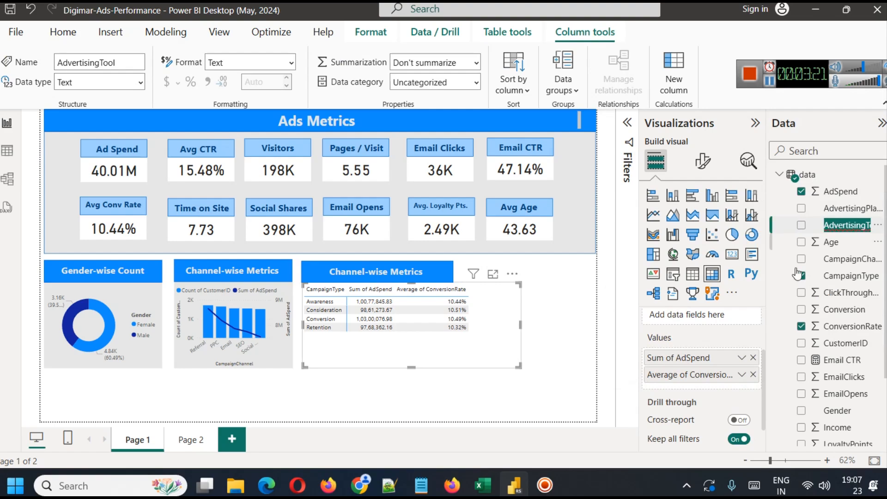
Rename the average conversion rate field in the matrix as "Avg Con Rate".
{"action": "left_click", "coordinate": [742, 374]}
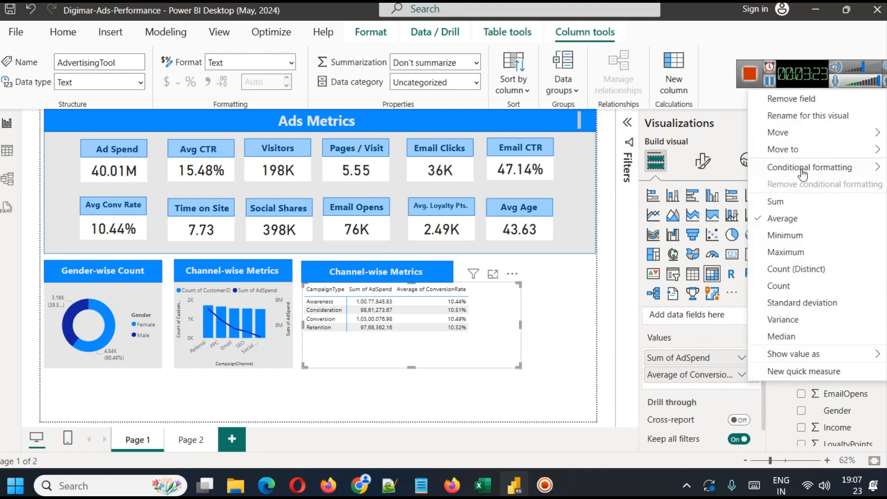
{"action": "left_click", "coordinate": [794, 119]}
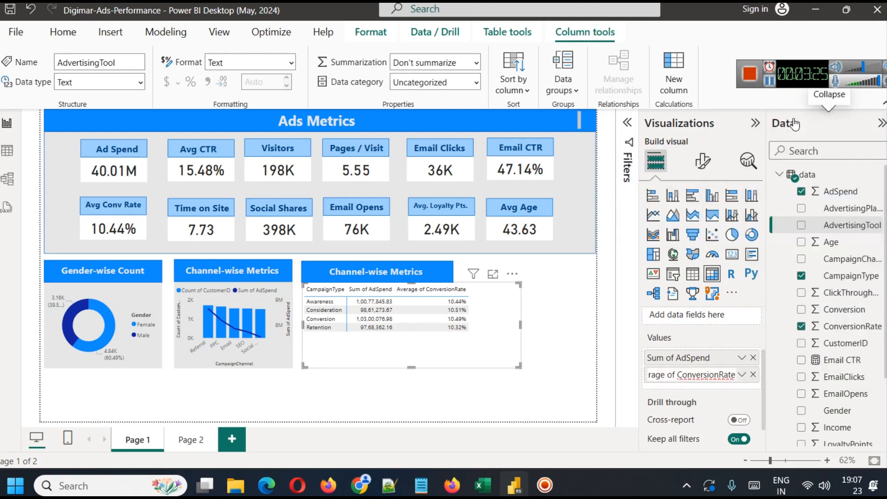
{"action": "type", "text": "Avg Con"}
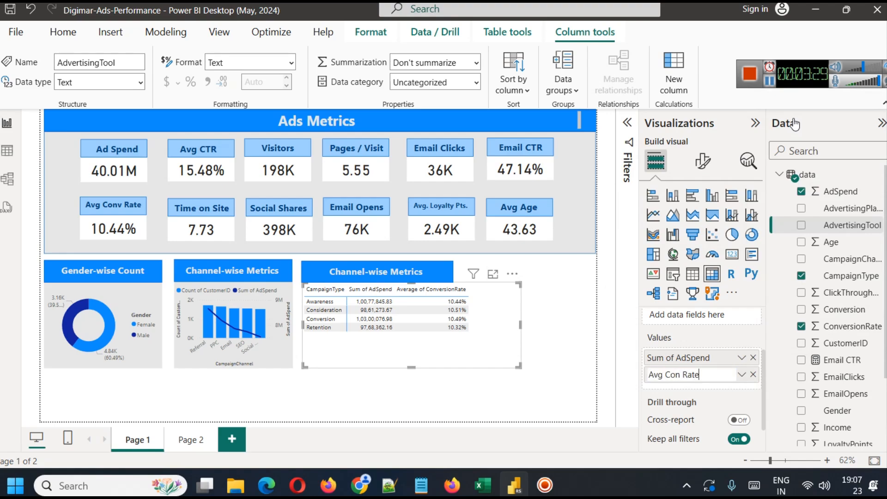
{"action": "key", "text": "Return"}
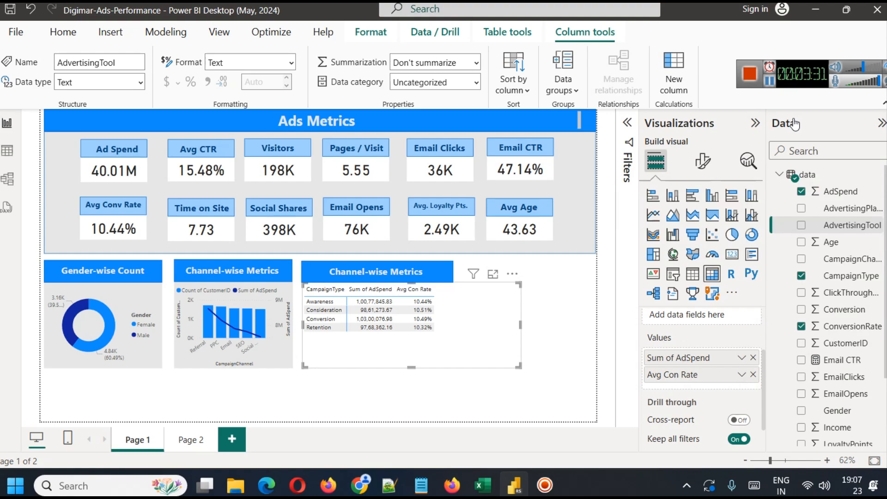
Shorten the ad spend field's name in the matrix to "AdSpend".
{"action": "left_click", "coordinate": [741, 358]}
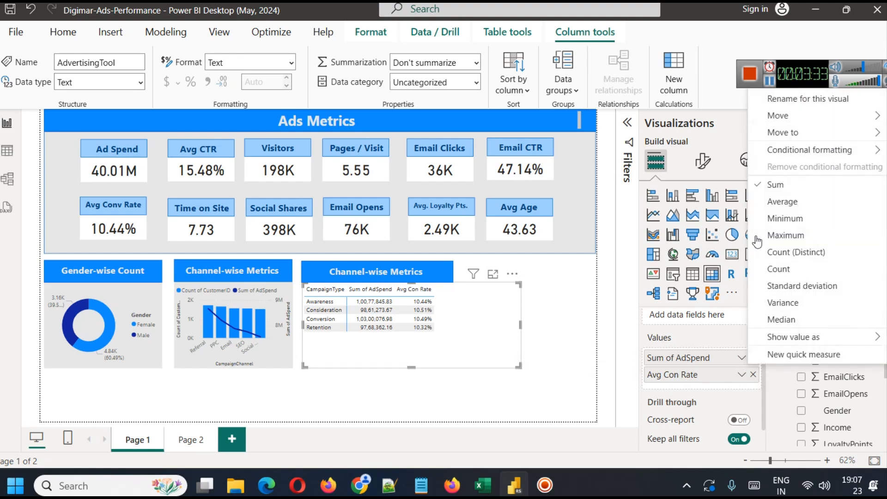
{"action": "left_click", "coordinate": [787, 100]}
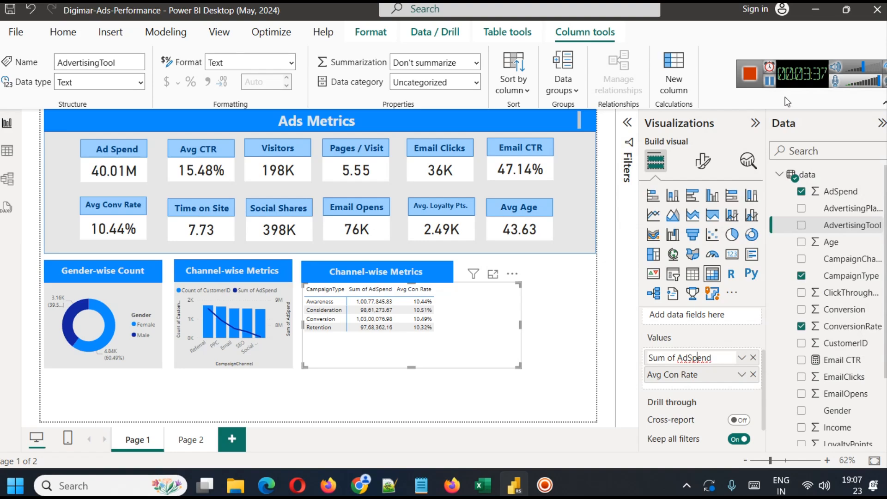
{"action": "key", "text": "BackSpace"}
{"action": "key", "text": "BackSpace"}
{"action": "key", "text": "BackSpace"}
{"action": "key", "text": "BackSpace"}
{"action": "key", "text": "BackSpace"}
{"action": "key", "text": "BackSpace"}
{"action": "key", "text": "BackSpace"}
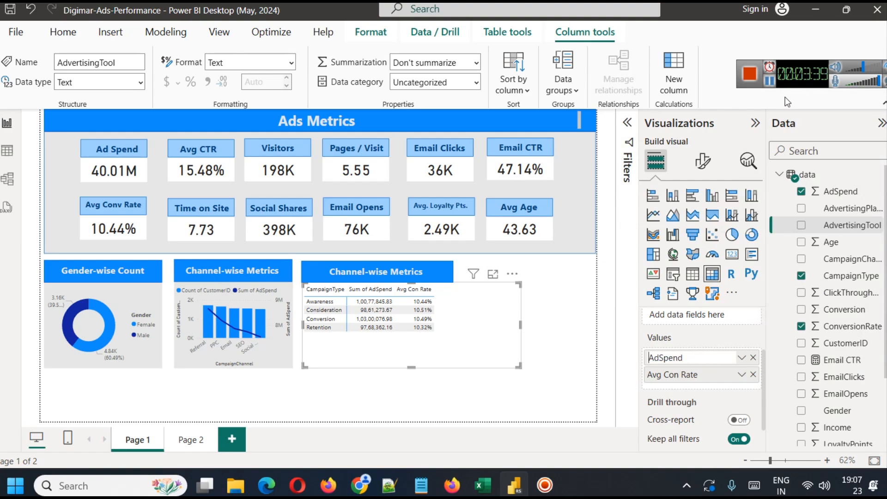
{"action": "key", "text": "Return"}
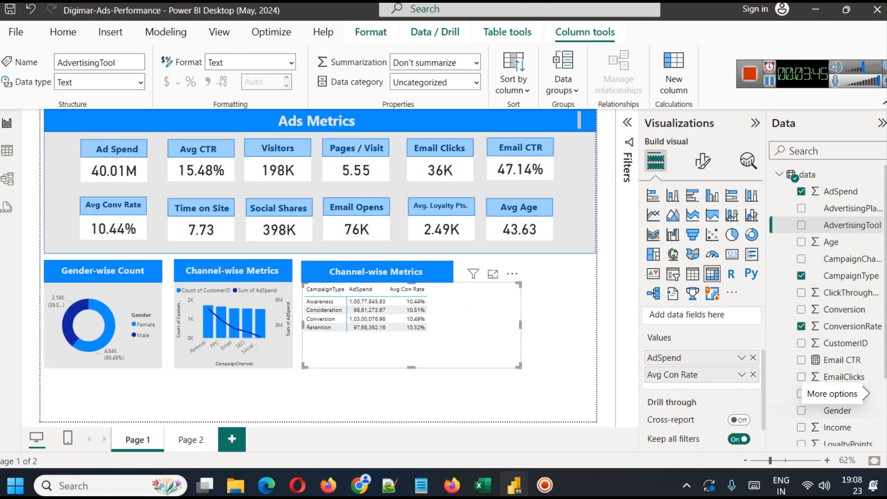
Add EmailClicks to the campaign matrix values and rename the field as "EmailClicks".
{"action": "left_click_drag", "start_coordinate": [845, 376], "coordinate": [729, 388]}
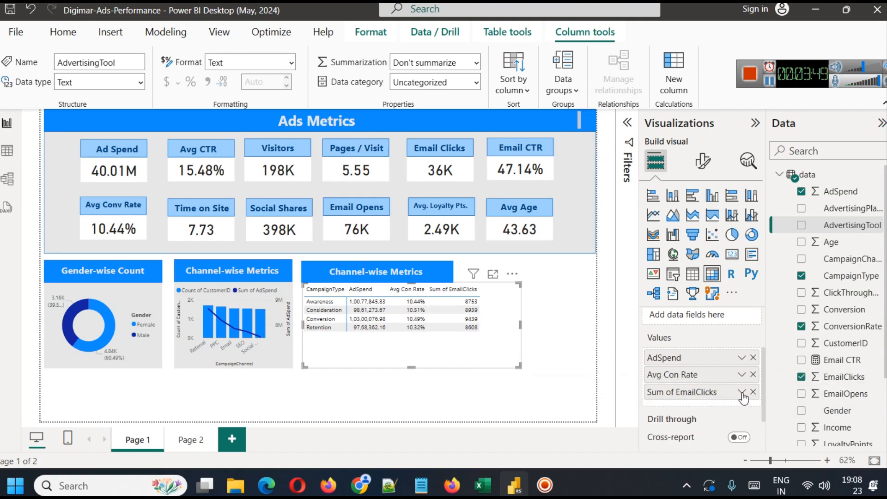
{"action": "left_click", "coordinate": [742, 391]}
{"action": "left_click", "coordinate": [788, 137]}
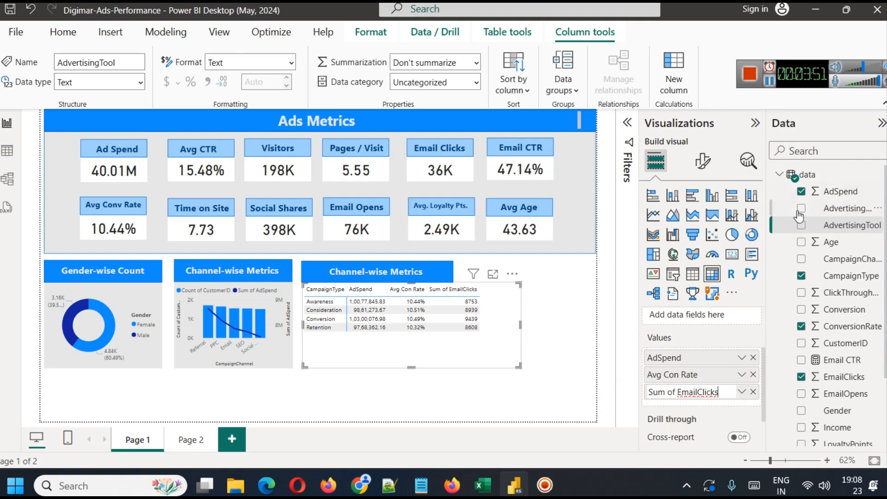
{"action": "key", "text": "shift+Home"}
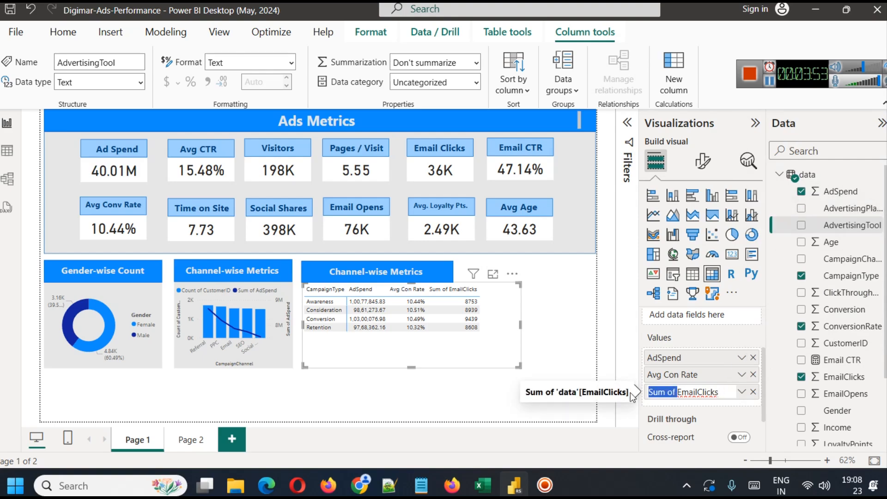
{"action": "key", "text": "BackSpace"}
{"action": "key", "text": "Return"}
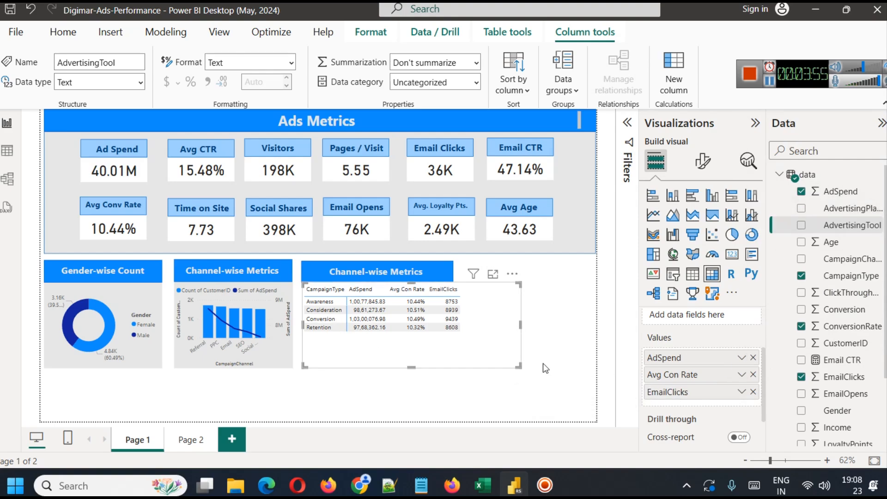
{"action": "left_click", "coordinate": [561, 390]}
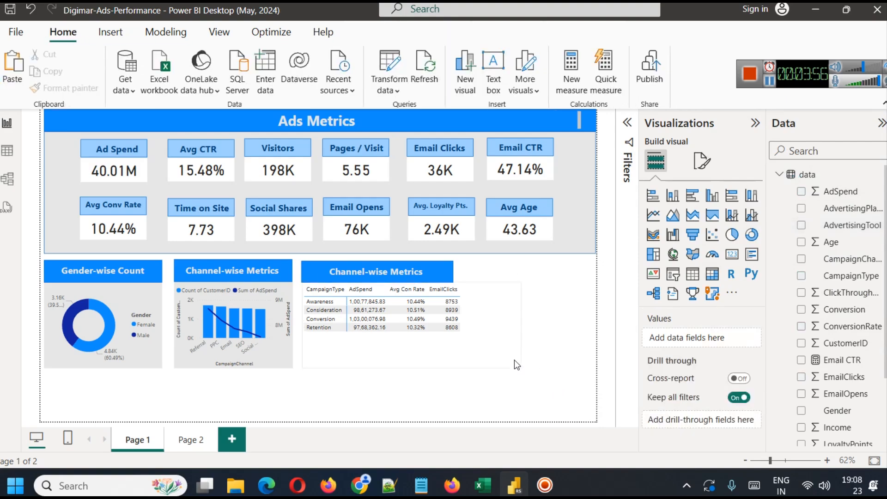
Shrink the campaign matrix to fit its rows and columns, and widen its title box to the matrix's width.
{"action": "left_click", "coordinate": [476, 354]}
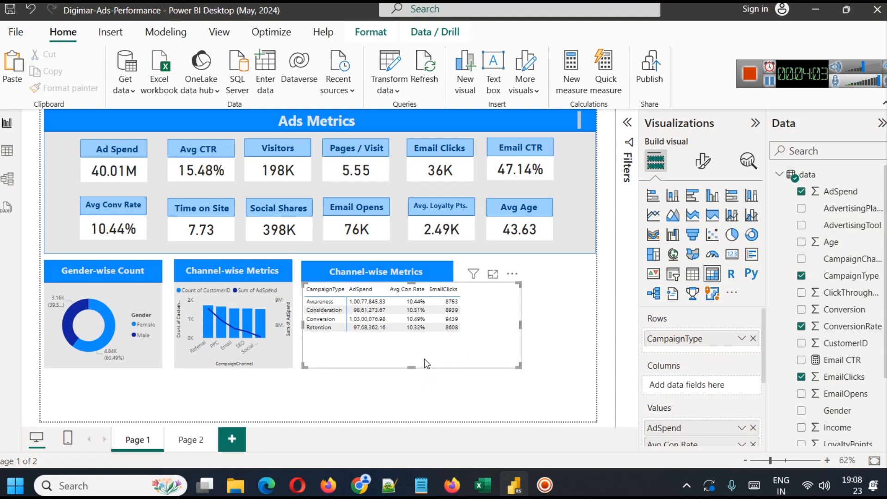
{"action": "left_click_drag", "start_coordinate": [411, 367], "coordinate": [413, 335]}
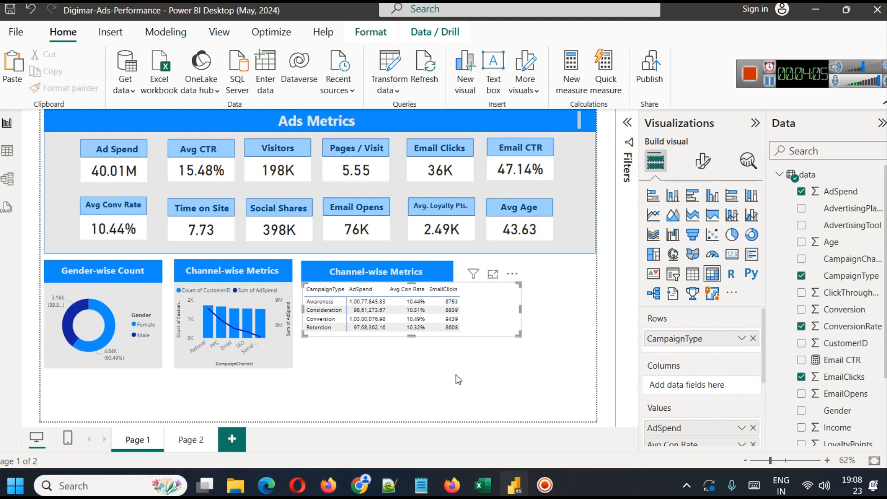
{"action": "left_click_drag", "start_coordinate": [521, 304], "coordinate": [469, 308]}
{"action": "left_click", "coordinate": [447, 271]}
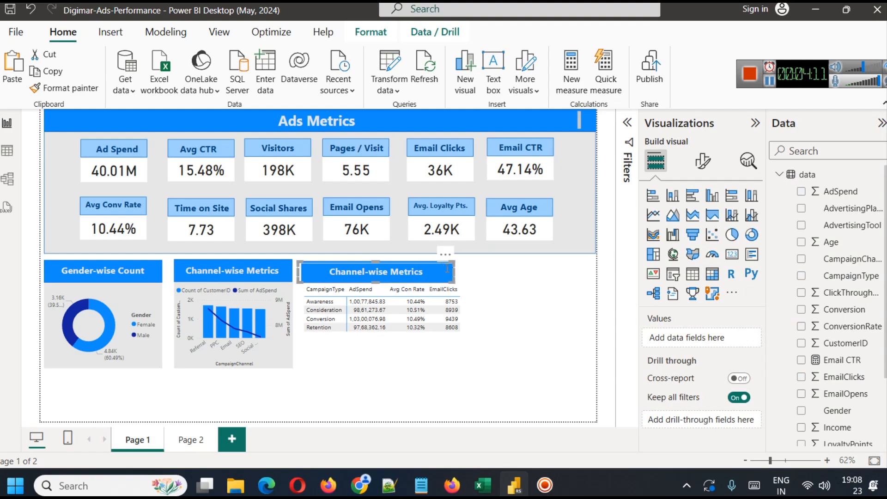
{"action": "left_click_drag", "start_coordinate": [454, 274], "coordinate": [467, 283]}
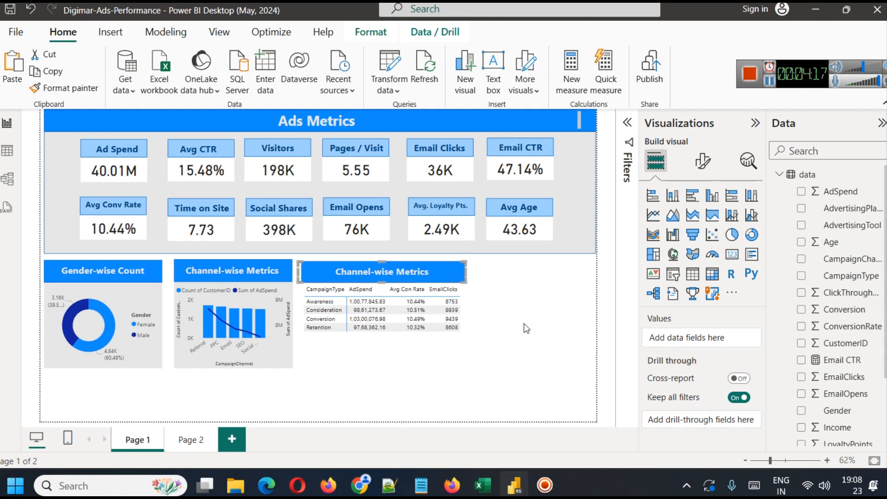
{"action": "left_click", "coordinate": [526, 325]}
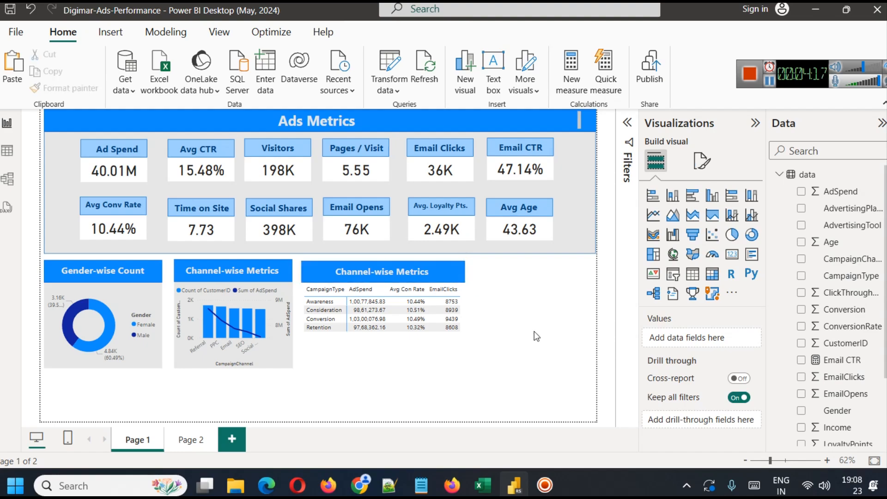
Try the Flashy rows and Sparse style presets on the campaign matrix.
{"action": "left_click", "coordinate": [459, 317]}
{"action": "left_click", "coordinate": [459, 320]}
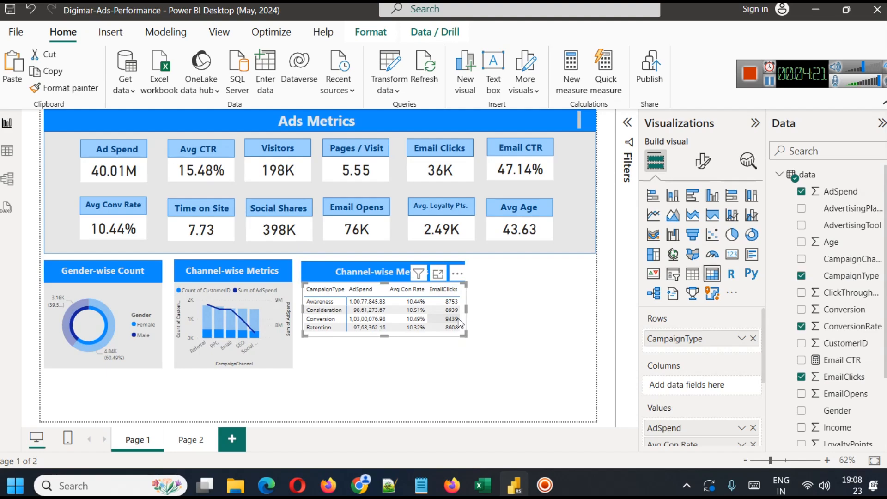
{"action": "left_click", "coordinate": [711, 159]}
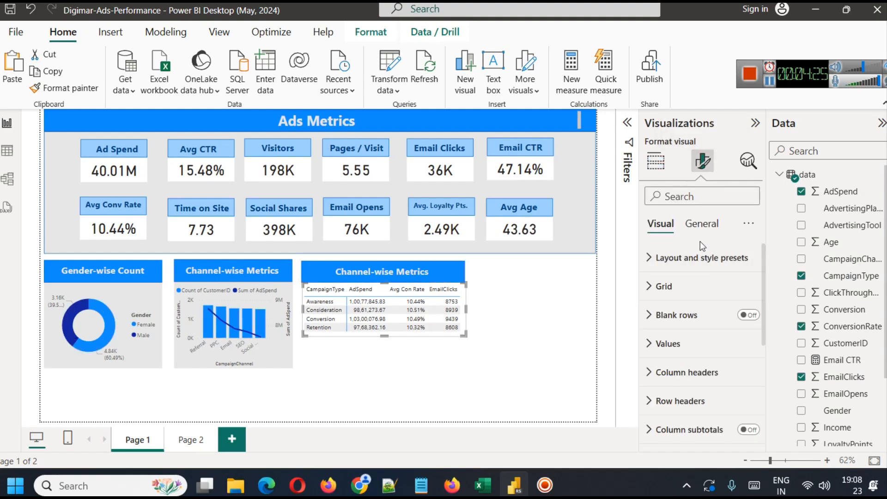
{"action": "left_click", "coordinate": [675, 258]}
{"action": "scroll", "coordinate": [678, 256], "scroll_direction": "down", "scroll_amount": 1}
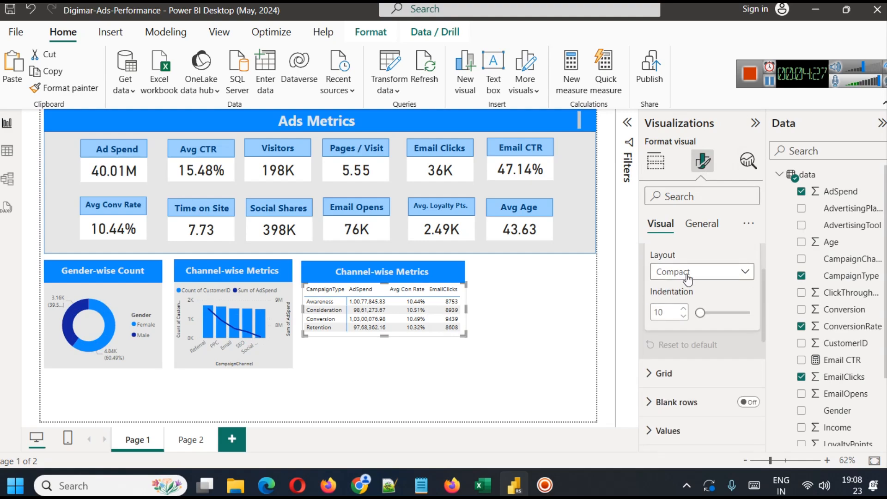
{"action": "scroll", "coordinate": [689, 299], "scroll_direction": "up", "scroll_amount": 2}
{"action": "left_click", "coordinate": [687, 307]}
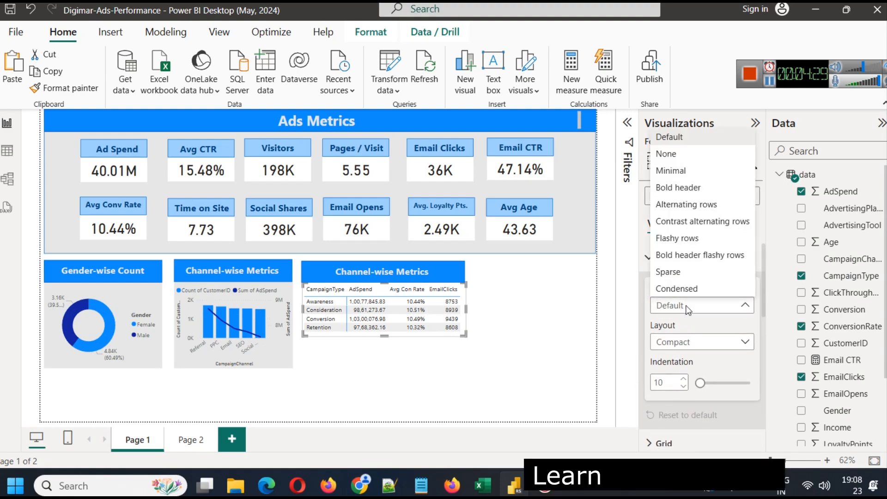
{"action": "left_click", "coordinate": [700, 238]}
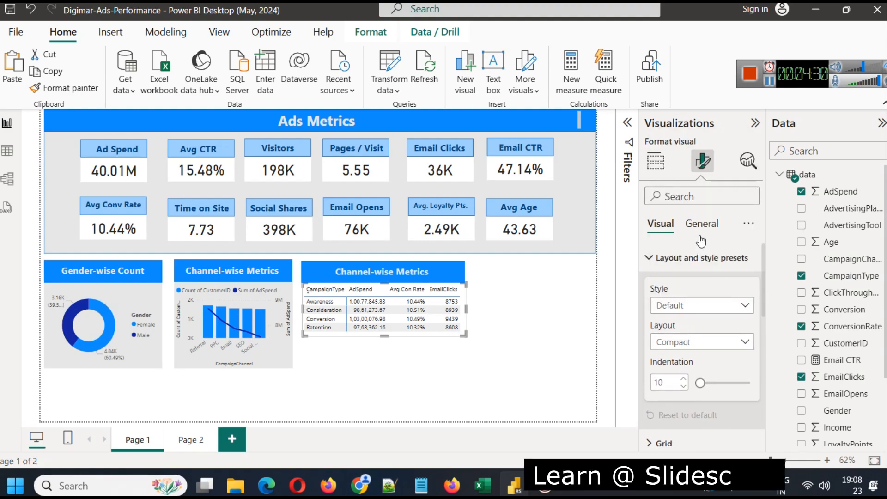
{"action": "left_click", "coordinate": [687, 306]}
{"action": "left_click", "coordinate": [676, 272]}
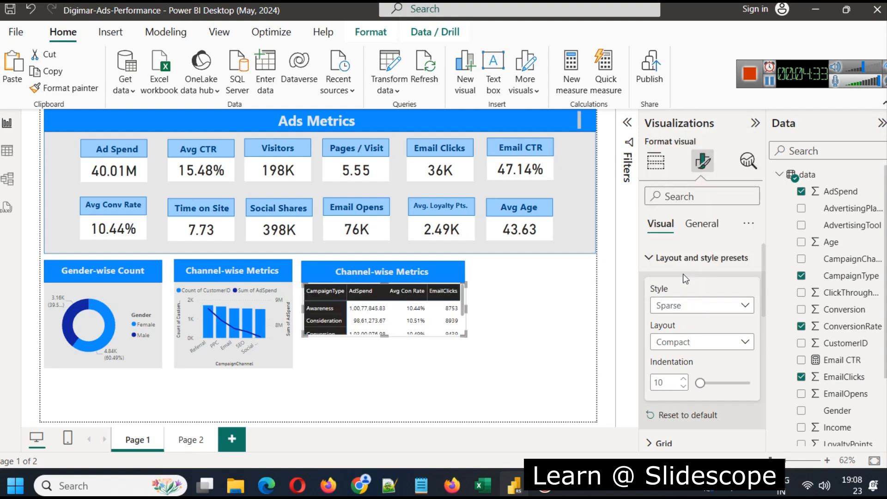
Apply the Condensed style preset to the campaign matrix.
{"action": "left_click", "coordinate": [681, 309]}
{"action": "left_click", "coordinate": [683, 287]}
{"action": "left_click", "coordinate": [521, 386]}
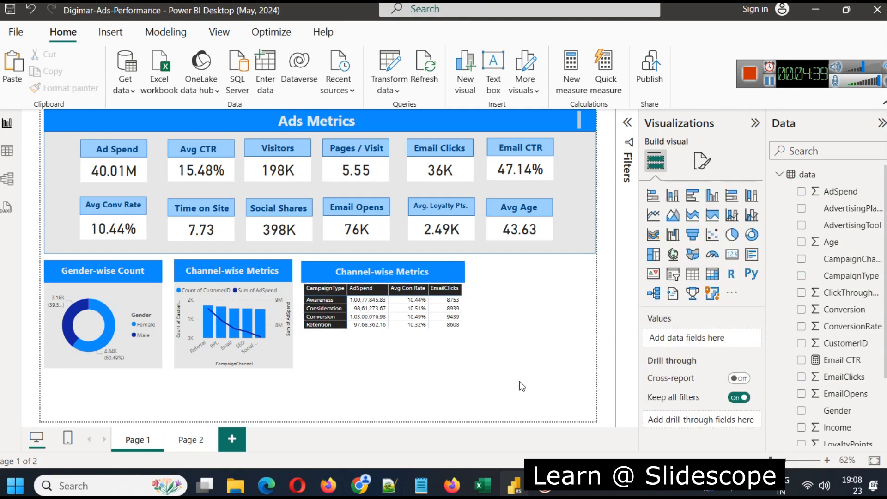
Look through the campaign matrix's layout, gridline and border formatting options.
{"action": "left_click", "coordinate": [409, 336]}
{"action": "left_click", "coordinate": [708, 160]}
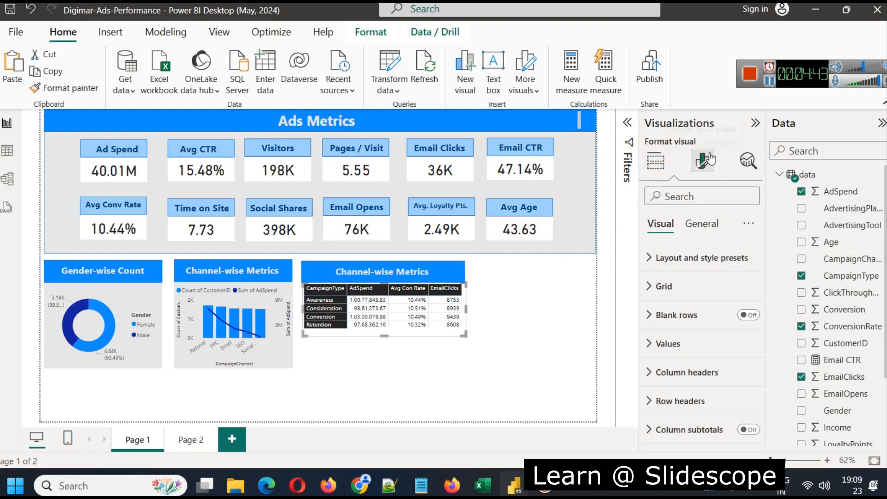
{"action": "left_click", "coordinate": [693, 257]}
{"action": "scroll", "coordinate": [703, 291], "scroll_direction": "down", "scroll_amount": 1}
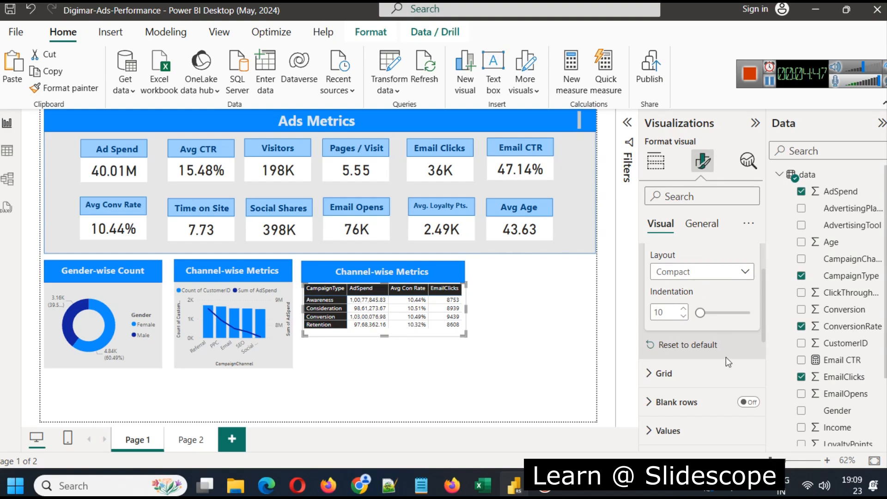
{"action": "scroll", "coordinate": [714, 297], "scroll_direction": "down", "scroll_amount": 2}
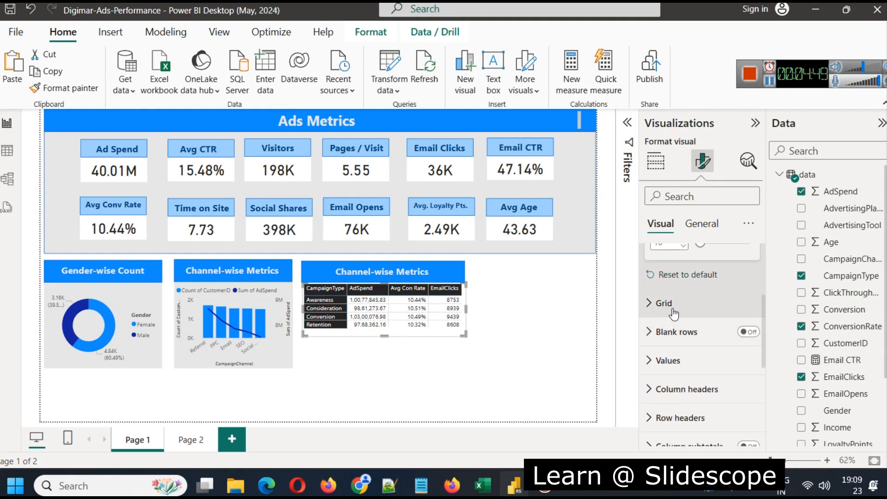
{"action": "left_click", "coordinate": [671, 306]}
{"action": "scroll", "coordinate": [682, 314], "scroll_direction": "down", "scroll_amount": 2}
{"action": "scroll", "coordinate": [682, 318], "scroll_direction": "down", "scroll_amount": 2}
{"action": "left_click", "coordinate": [675, 336]}
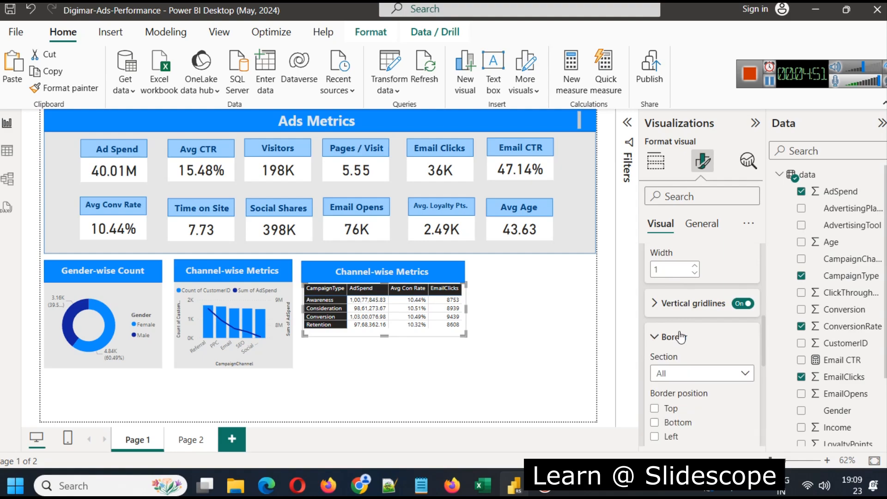
{"action": "left_click", "coordinate": [681, 311]}
{"action": "scroll", "coordinate": [683, 318], "scroll_direction": "down", "scroll_amount": 5}
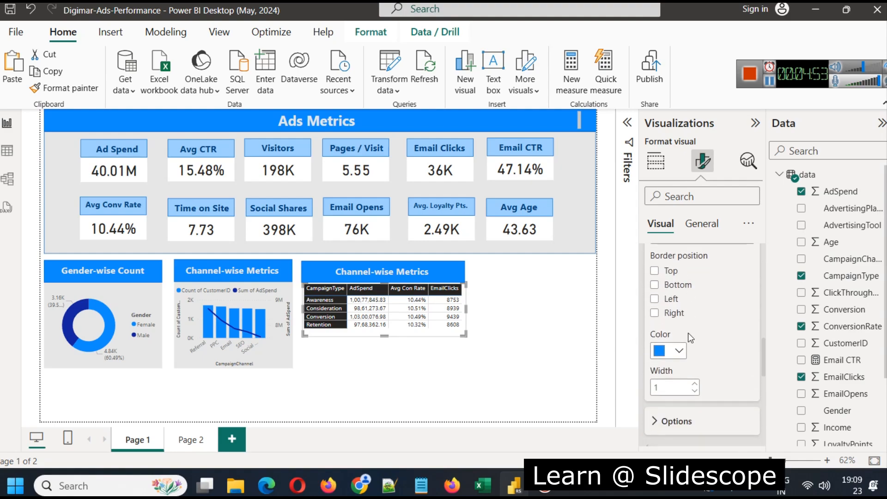
{"action": "scroll", "coordinate": [688, 337], "scroll_direction": "down", "scroll_amount": 5}
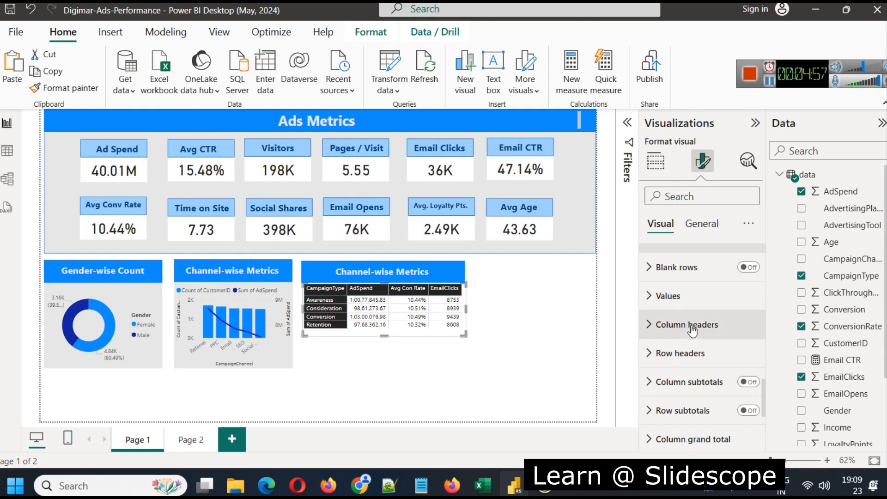
Set the background color of the matrix's column headers to the second-lightest blue theme shade.
{"action": "left_click", "coordinate": [687, 324]}
{"action": "left_click", "coordinate": [677, 419]}
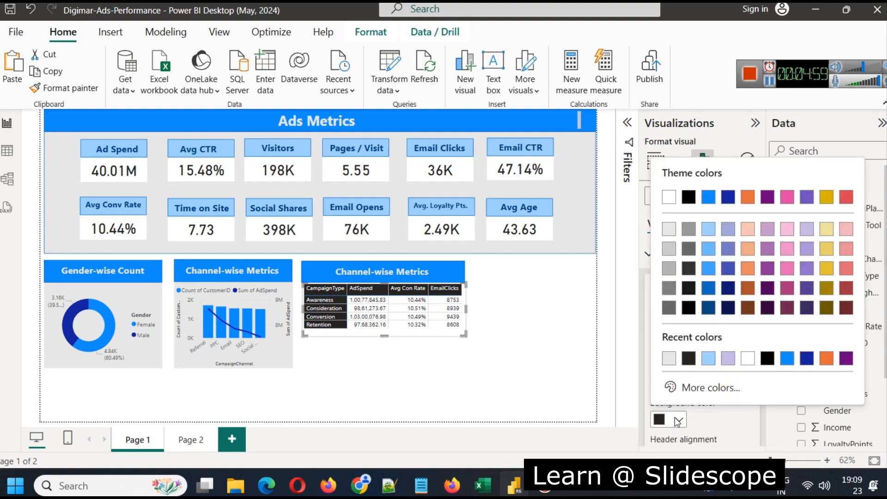
{"action": "left_click", "coordinate": [708, 249]}
Set the background color of the matrix's row headers to a slightly stronger blue theme shade than the column headers.
{"action": "scroll", "coordinate": [693, 382], "scroll_direction": "down", "scroll_amount": 8}
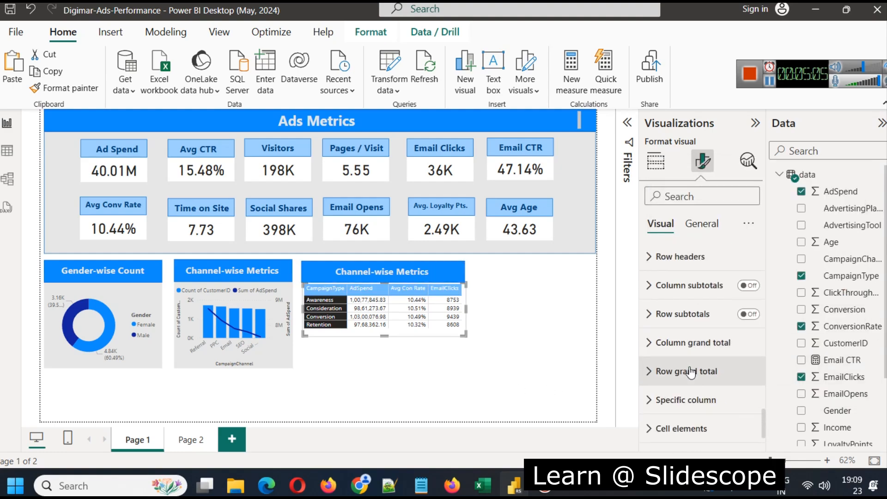
{"action": "left_click", "coordinate": [678, 257]}
{"action": "left_click", "coordinate": [677, 420]}
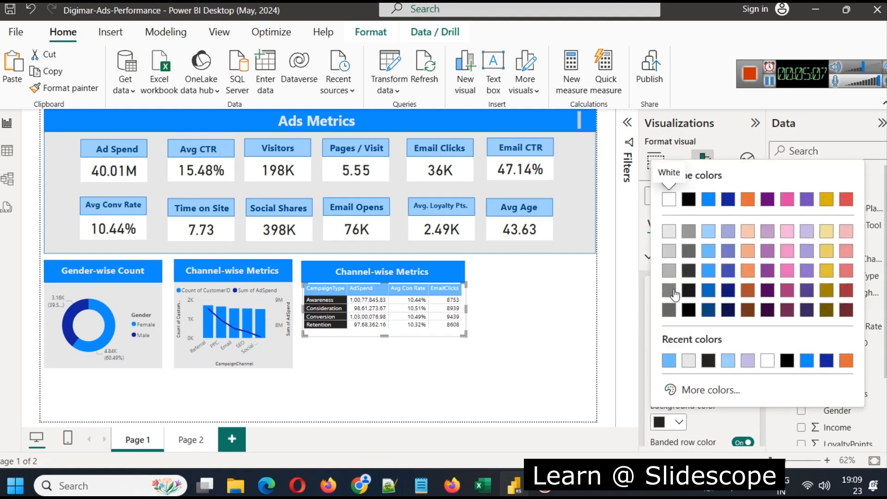
{"action": "left_click", "coordinate": [709, 276]}
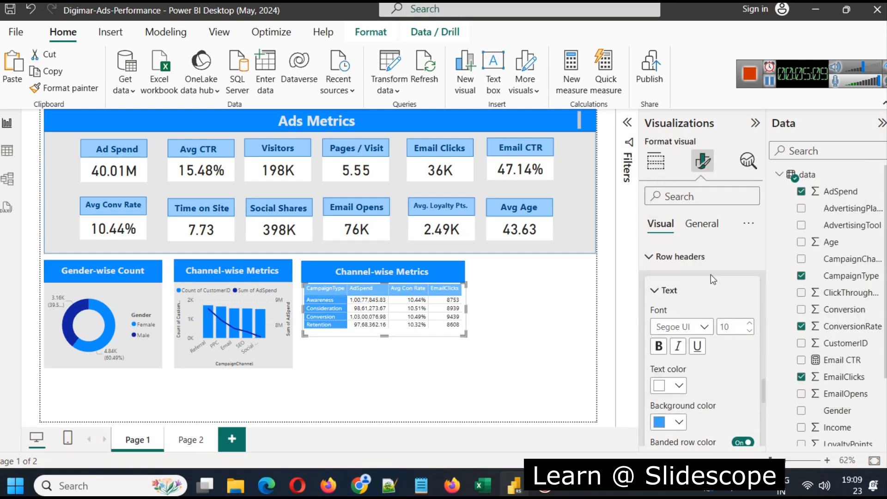
{"action": "left_click", "coordinate": [531, 398]}
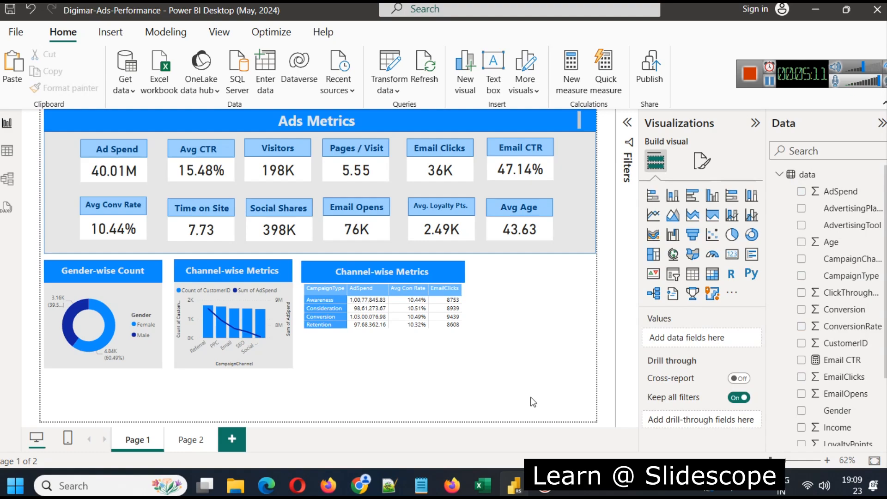
Set the campaign matrix's visual background to the light gray used recently for the other visuals.
{"action": "left_click", "coordinate": [454, 335]}
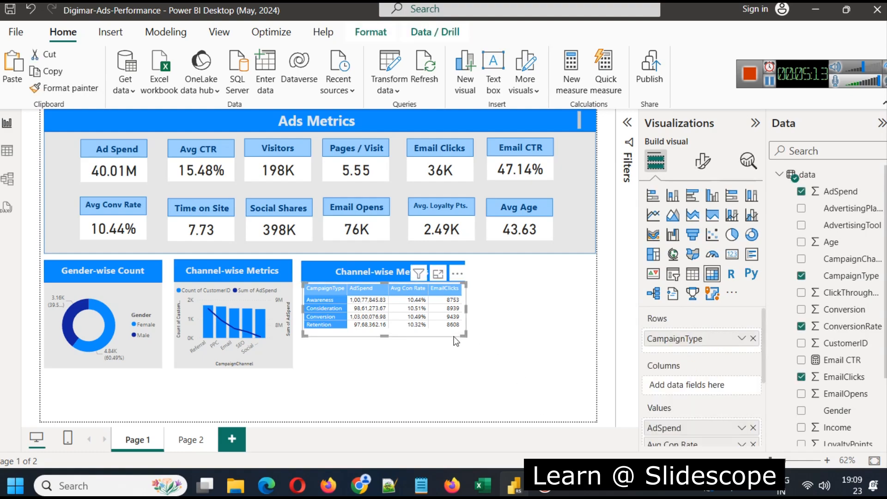
{"action": "left_click", "coordinate": [699, 174]}
{"action": "left_click", "coordinate": [702, 224]}
{"action": "left_click", "coordinate": [648, 312]}
{"action": "scroll", "coordinate": [680, 337], "scroll_direction": "down", "scroll_amount": 2}
{"action": "left_click", "coordinate": [668, 315]}
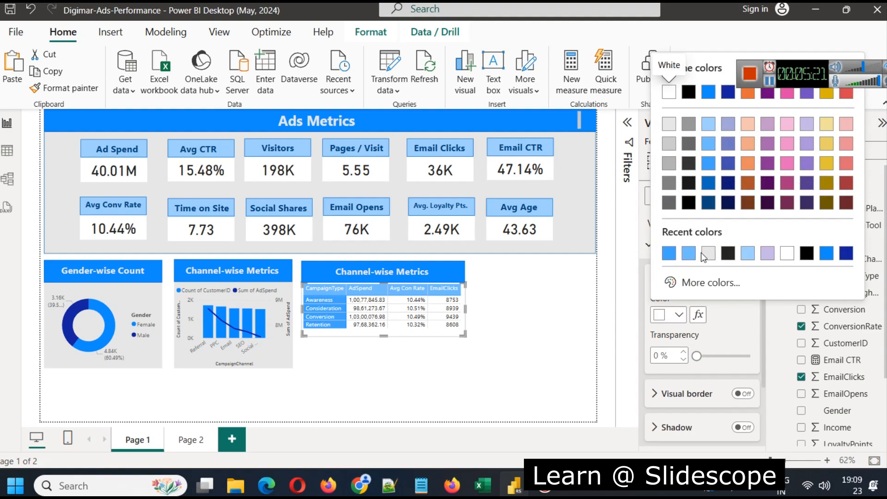
{"action": "left_click", "coordinate": [708, 254]}
{"action": "left_click", "coordinate": [536, 373]}
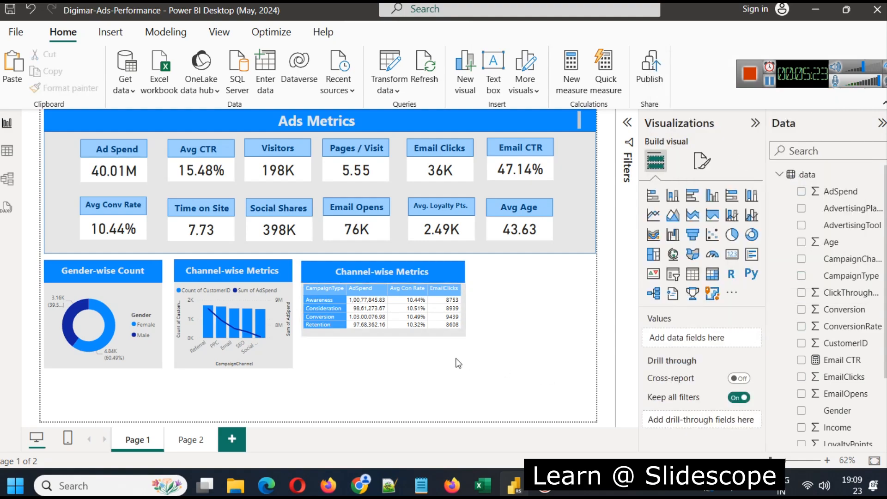
Look through the campaign matrix's horizontal and vertical gridline settings and its other grid formatting options.
{"action": "left_click", "coordinate": [452, 330]}
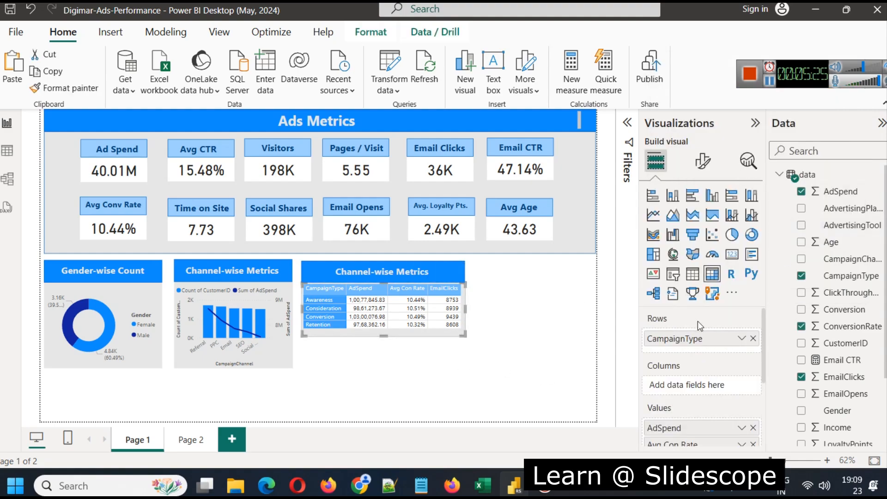
{"action": "left_click", "coordinate": [703, 162]}
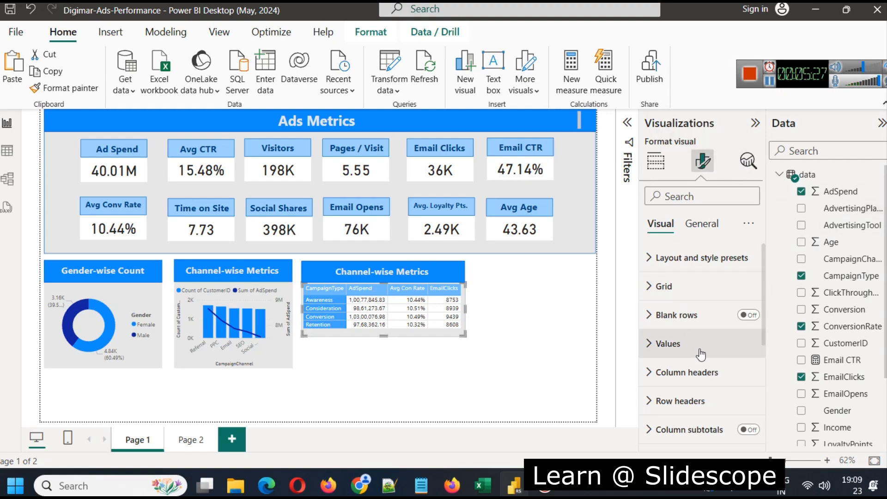
{"action": "left_click", "coordinate": [670, 285]}
{"action": "left_click", "coordinate": [743, 318]}
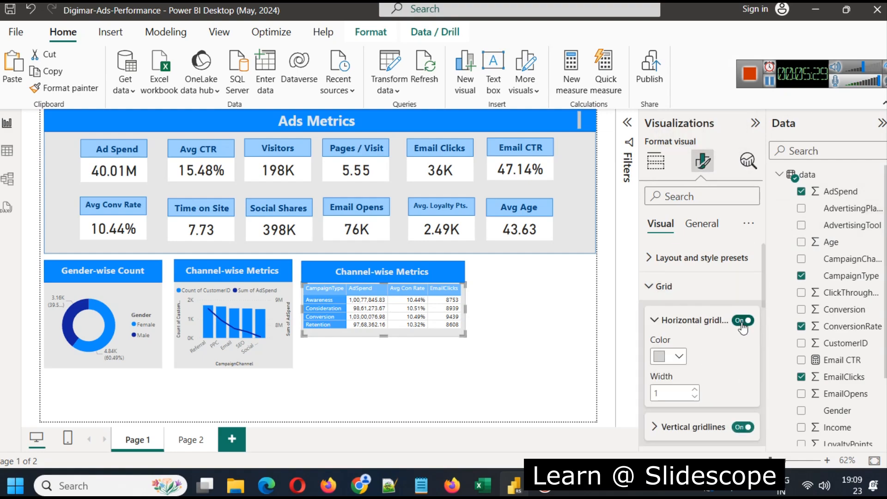
{"action": "left_click", "coordinate": [741, 321]}
{"action": "scroll", "coordinate": [720, 347], "scroll_direction": "down", "scroll_amount": 5}
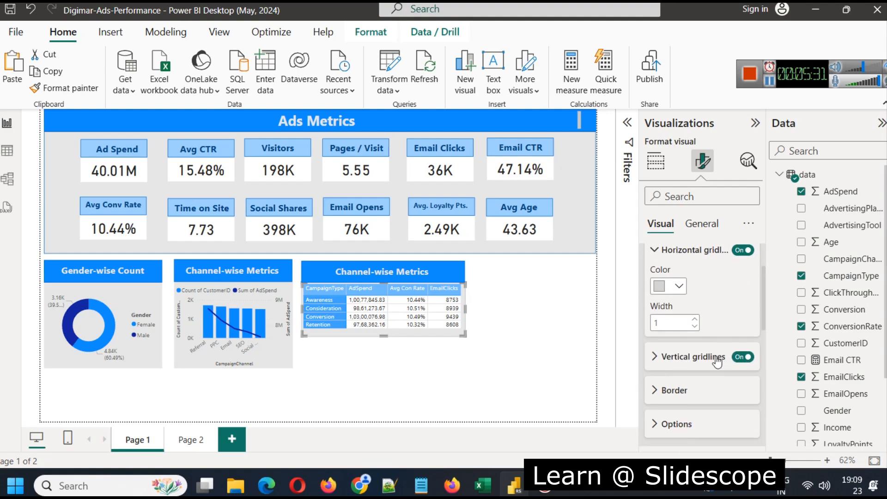
{"action": "scroll", "coordinate": [709, 362], "scroll_direction": "down", "scroll_amount": 5}
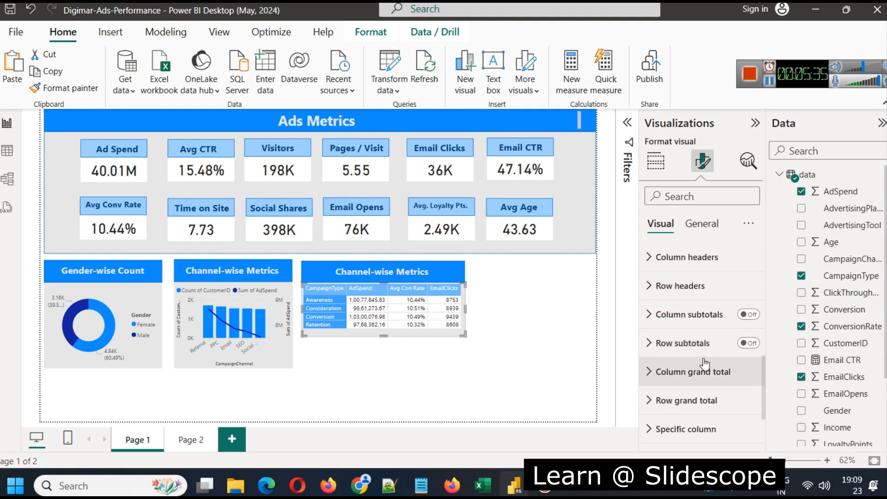
Turn on background color formatting for the AdSpend values in the campaign matrix's cell elements.
{"action": "scroll", "coordinate": [704, 364], "scroll_direction": "down", "scroll_amount": 3}
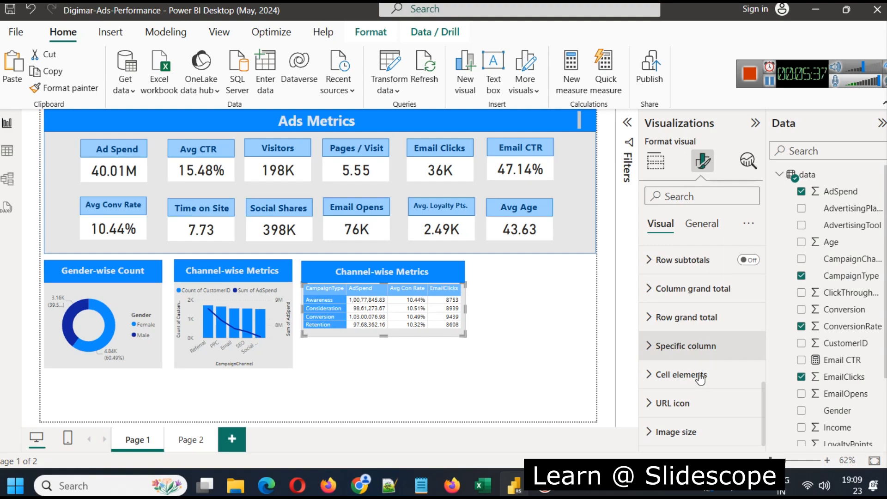
{"action": "left_click", "coordinate": [690, 375]}
{"action": "scroll", "coordinate": [710, 384], "scroll_direction": "down", "scroll_amount": 3}
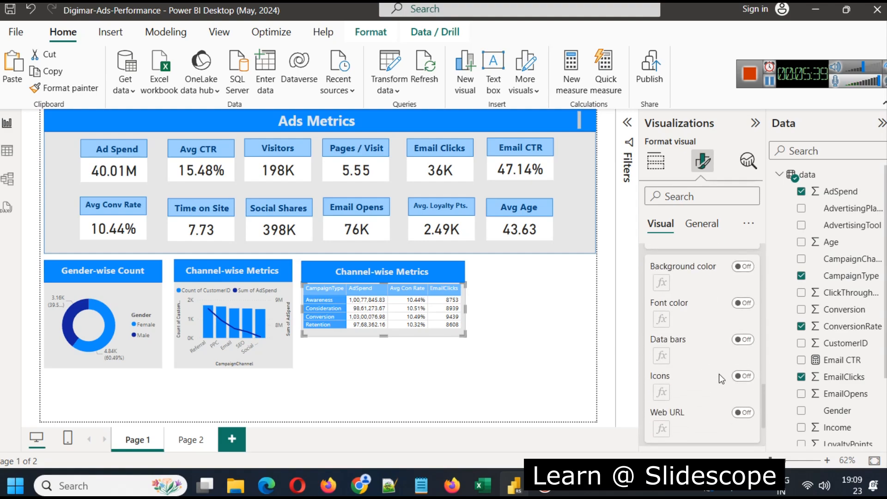
{"action": "scroll", "coordinate": [718, 373], "scroll_direction": "up", "scroll_amount": 2}
{"action": "scroll", "coordinate": [718, 373], "scroll_direction": "down", "scroll_amount": 2}
{"action": "left_click", "coordinate": [743, 265]}
{"action": "left_click", "coordinate": [744, 266]}
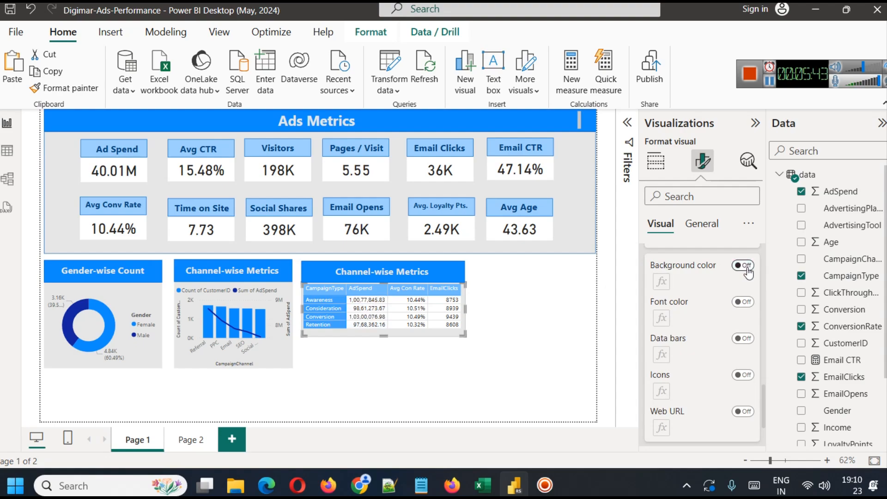
{"action": "left_click", "coordinate": [747, 273]}
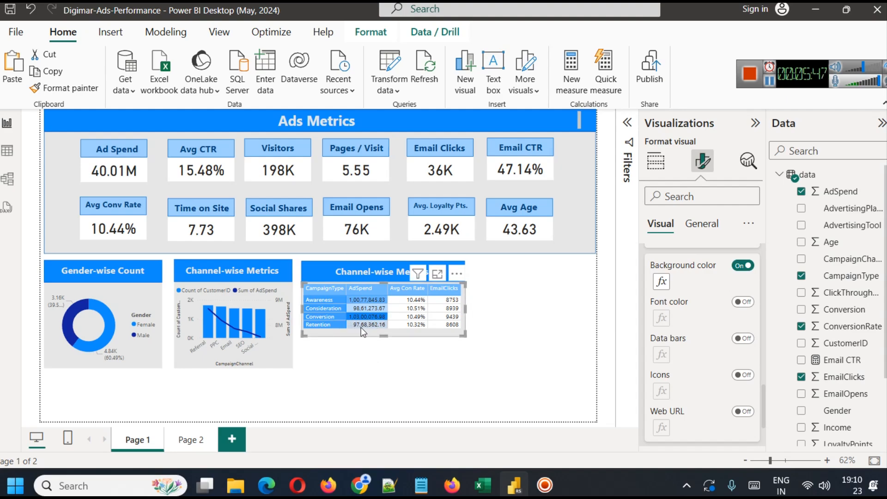
Try data bars in place of the background color on the matrix's AdSpend values, and return to the background color.
{"action": "left_click", "coordinate": [738, 270]}
{"action": "left_click", "coordinate": [742, 340]}
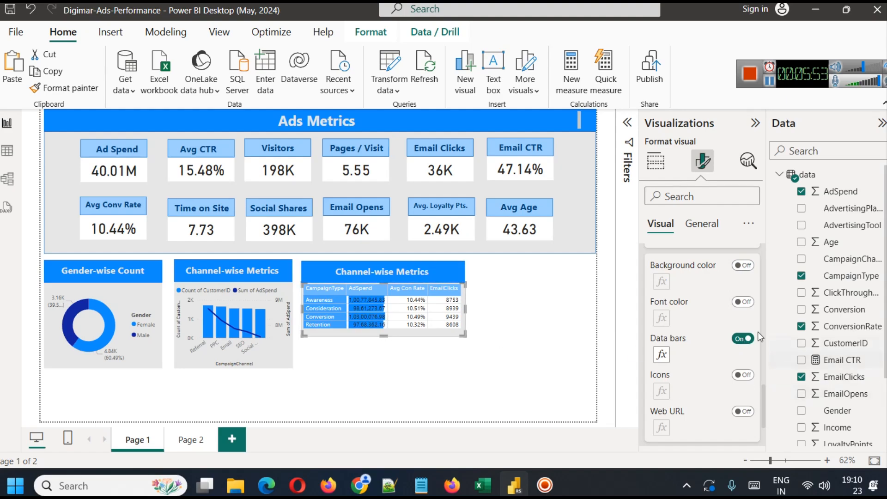
{"action": "left_click", "coordinate": [743, 340]}
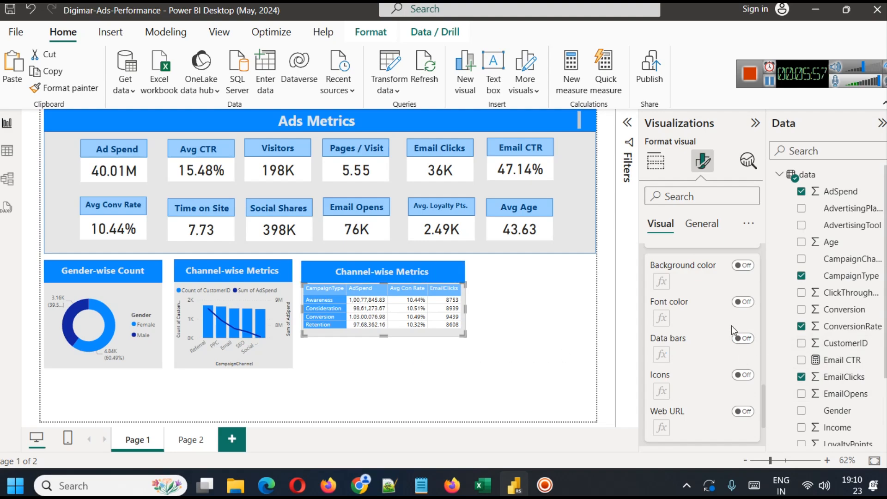
{"action": "left_click", "coordinate": [738, 267]}
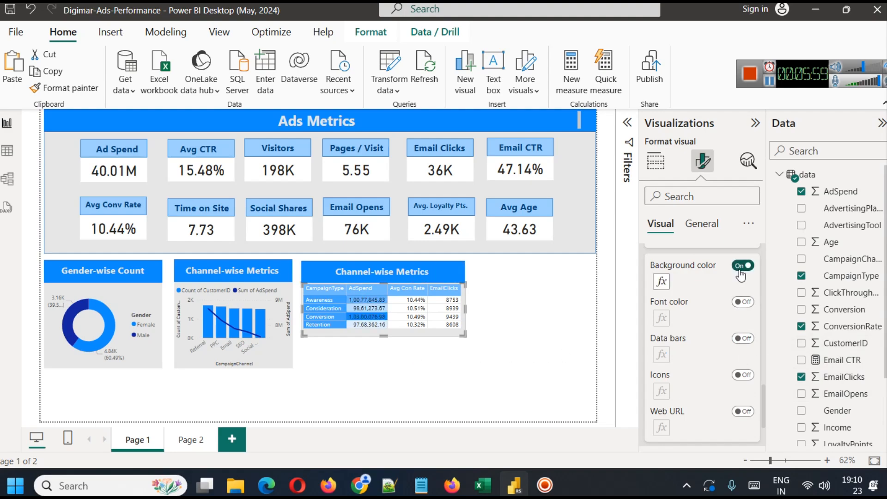
{"action": "left_click", "coordinate": [740, 267]}
{"action": "left_click", "coordinate": [742, 338]}
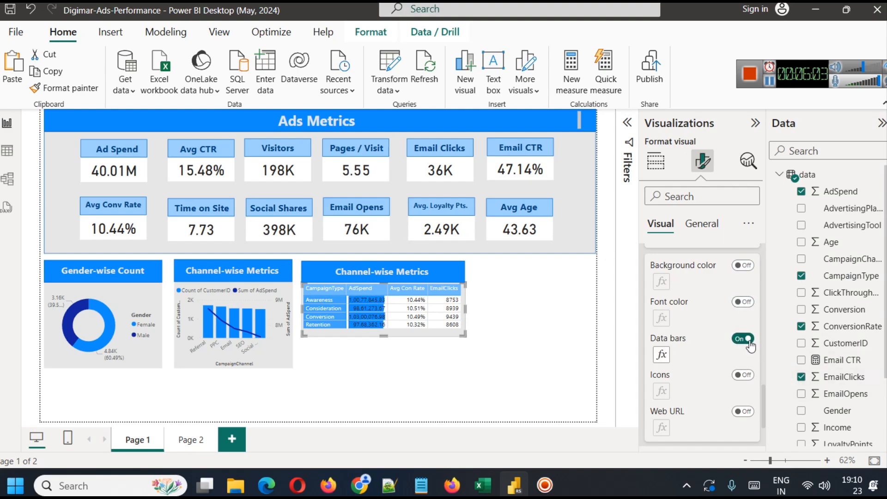
{"action": "left_click", "coordinate": [742, 339]}
{"action": "left_click", "coordinate": [740, 270]}
{"action": "left_click", "coordinate": [548, 414]}
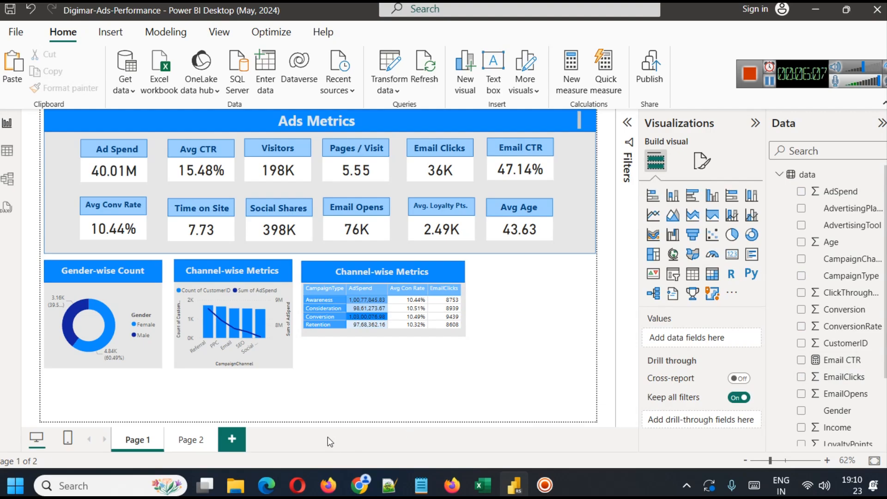
{"action": "left_click", "coordinate": [359, 485]}
{"action": "left_click", "coordinate": [514, 485]}
Group the campaign matrix with its title box and align the group's upper edge with the neighboring channel chart.
{"action": "left_click_drag", "start_coordinate": [497, 353], "coordinate": [296, 256]}
{"action": "left_click", "coordinate": [371, 31]}
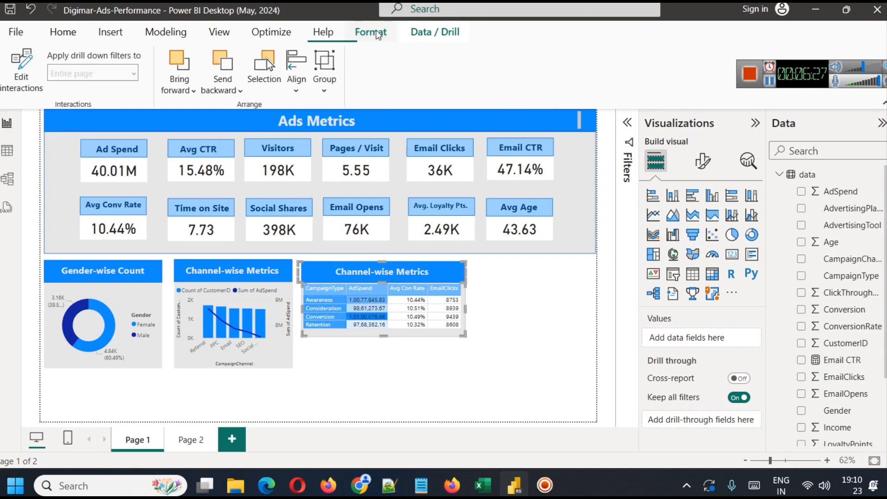
{"action": "left_click", "coordinate": [324, 74]}
{"action": "left_click", "coordinate": [361, 114]}
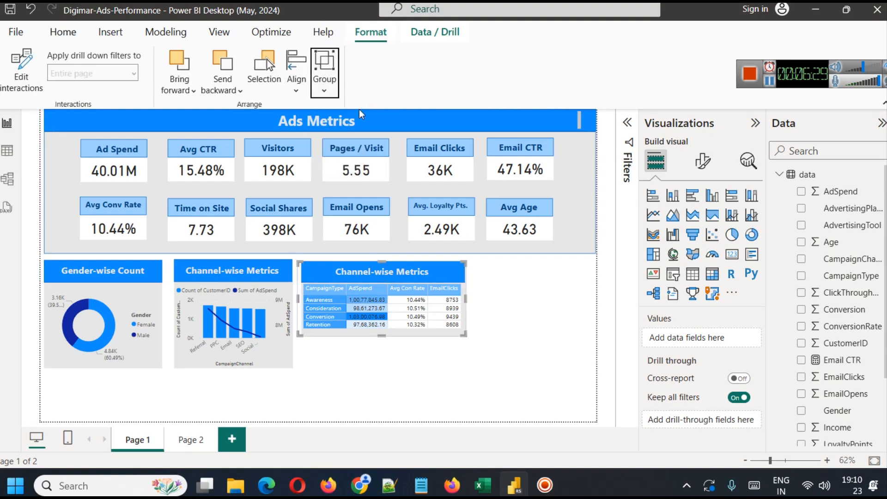
{"action": "left_click", "coordinate": [528, 315]}
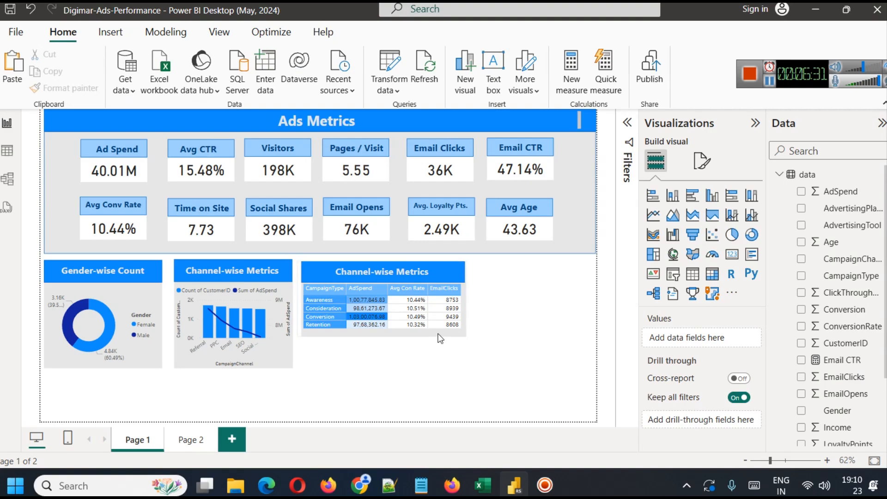
{"action": "mouse_move", "coordinate": [421, 320]}
{"action": "left_mouse_down"}
{"action": "mouse_move", "coordinate": [444, 330]}
{"action": "mouse_move", "coordinate": [423, 318]}
{"action": "left_mouse_up"}
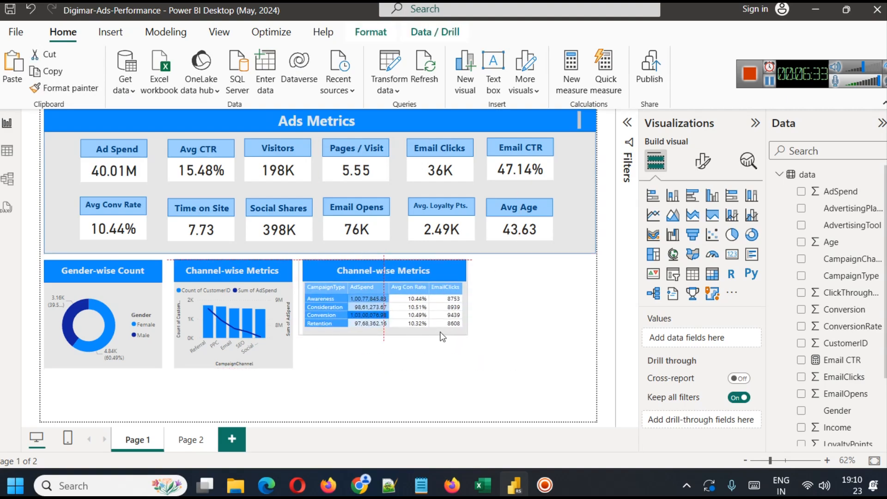
{"action": "left_click", "coordinate": [514, 374]}
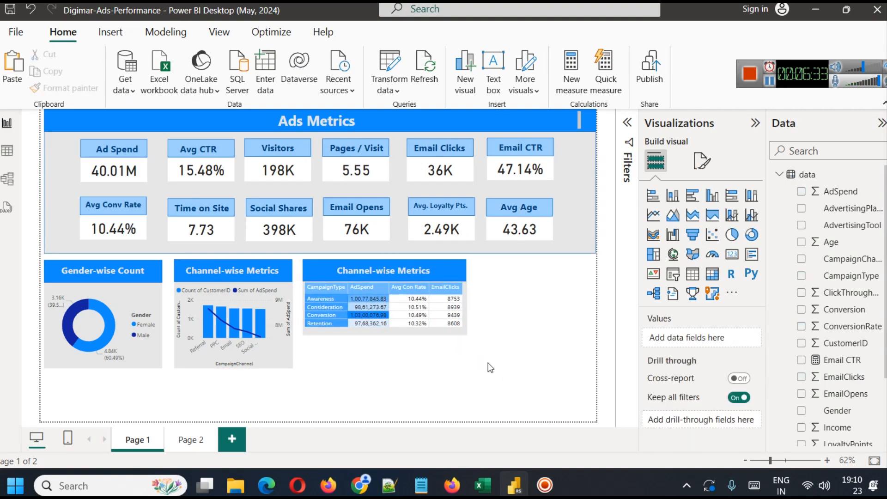
Duplicate the grouped campaign matrix and title, and place the copy directly below the original with a small gap.
{"action": "left_click", "coordinate": [448, 334]}
{"action": "key", "text": "ctrl+c"}
{"action": "key", "text": "ctrl+v"}
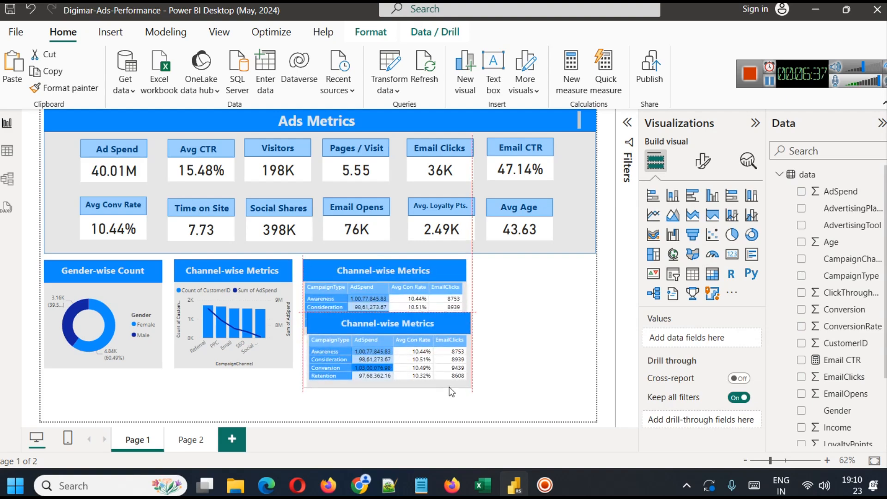
{"action": "left_click_drag", "start_coordinate": [441, 434], "coordinate": [444, 421]}
{"action": "left_click_drag", "start_coordinate": [445, 412], "coordinate": [442, 416]}
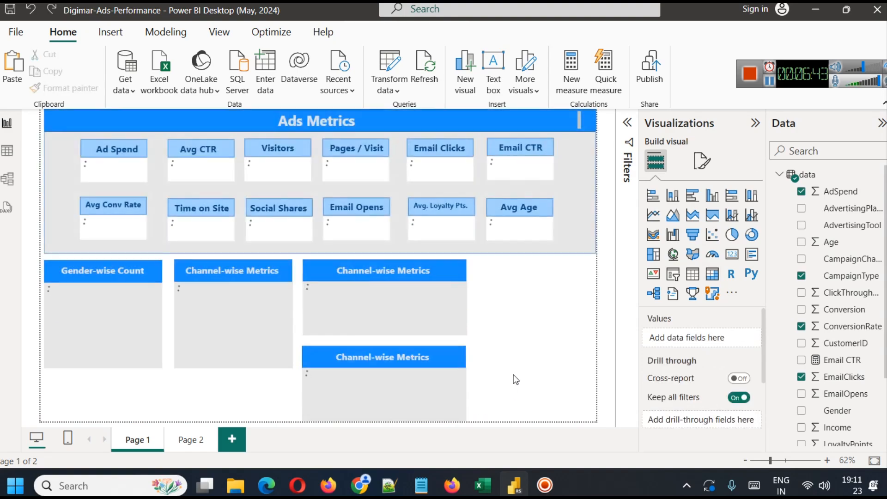
{"action": "left_click", "coordinate": [559, 358]}
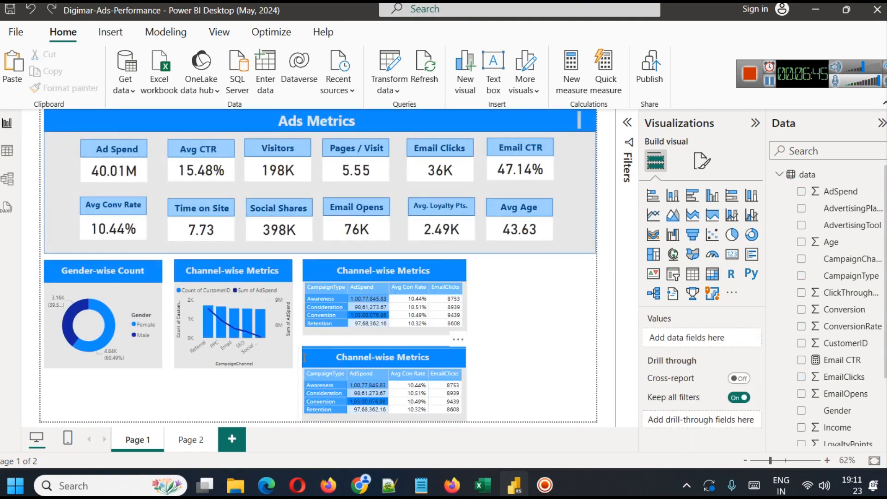
{"action": "left_click_drag", "start_coordinate": [298, 340], "coordinate": [476, 431]}
{"action": "left_click_drag", "start_coordinate": [503, 288], "coordinate": [258, 459]}
{"action": "left_click", "coordinate": [534, 350]}
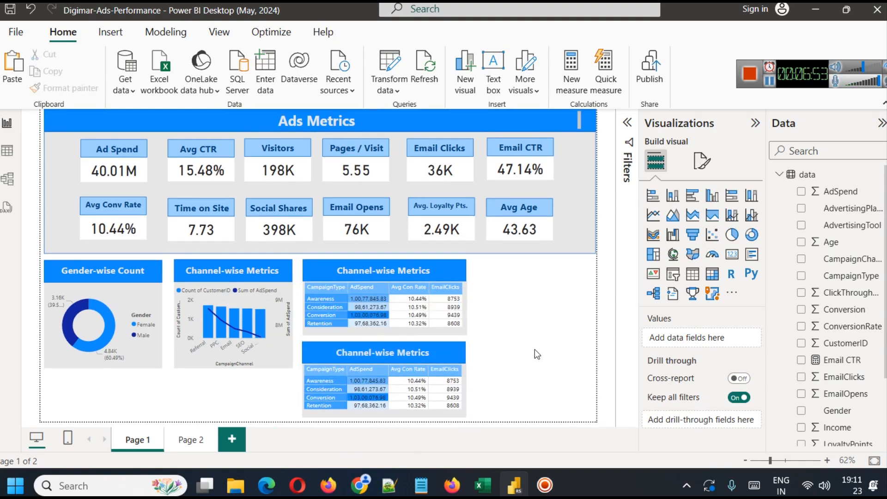
Replace CampaignType with Gender as the row field of the duplicated matrix.
{"action": "left_click", "coordinate": [357, 380]}
{"action": "left_click", "coordinate": [359, 381]}
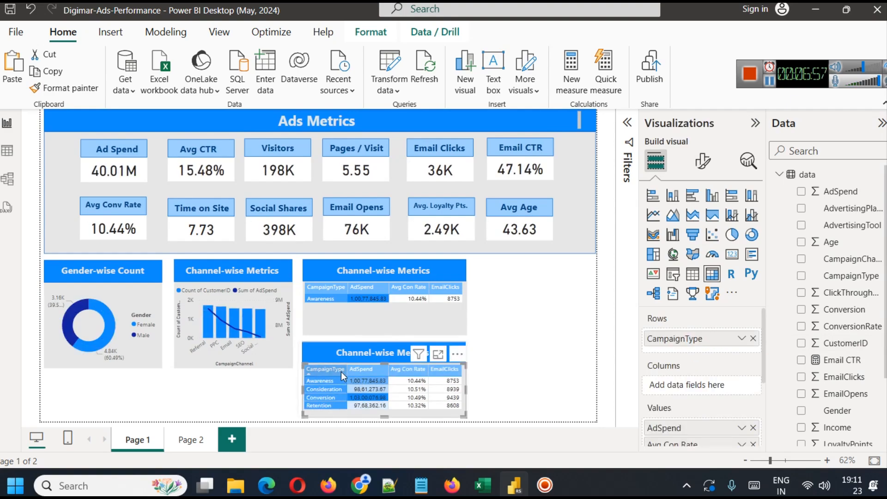
{"action": "left_click", "coordinate": [753, 338]}
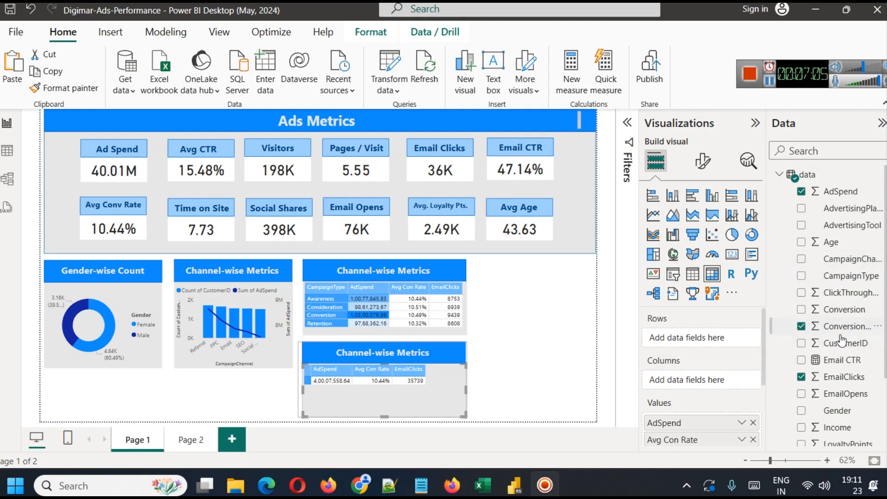
{"action": "scroll", "coordinate": [852, 392], "scroll_direction": "down", "scroll_amount": 2}
{"action": "left_click_drag", "start_coordinate": [850, 339], "coordinate": [661, 338]}
{"action": "left_click", "coordinate": [503, 342]}
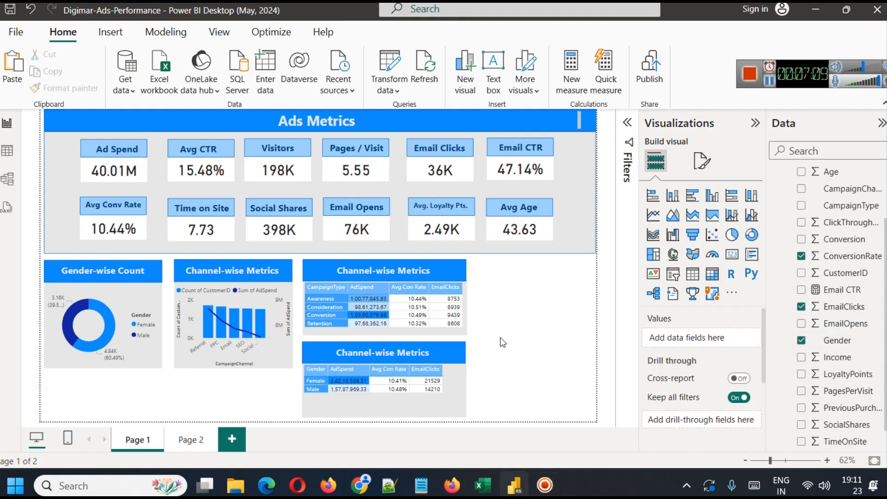
Change the duplicated matrix's title to "Genderwise-wise Metrics".
{"action": "double_click", "coordinate": [398, 354]}
{"action": "double_click", "coordinate": [359, 352]}
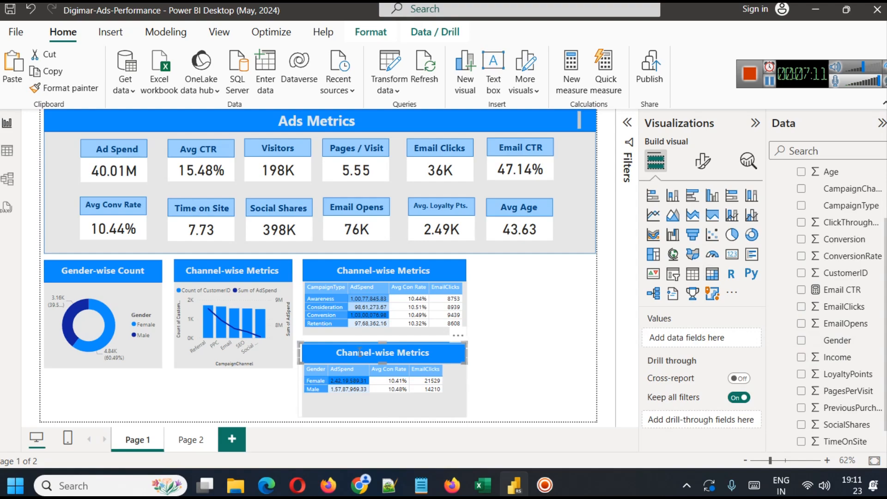
{"action": "type", "text": "Genderw"}
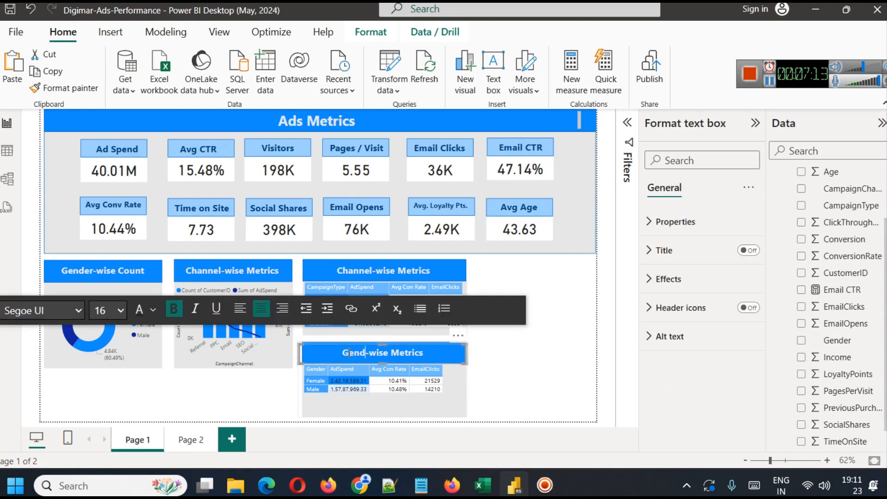
{"action": "type", "text": "ise"}
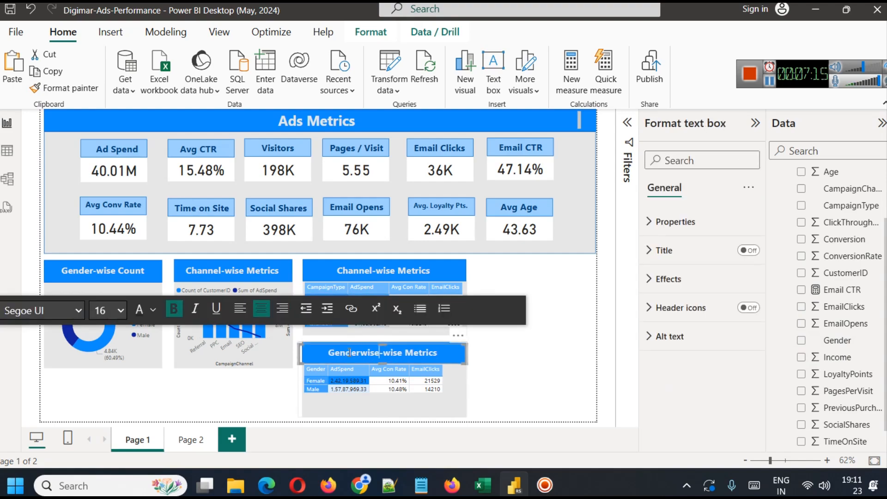
{"action": "left_click", "coordinate": [530, 378]}
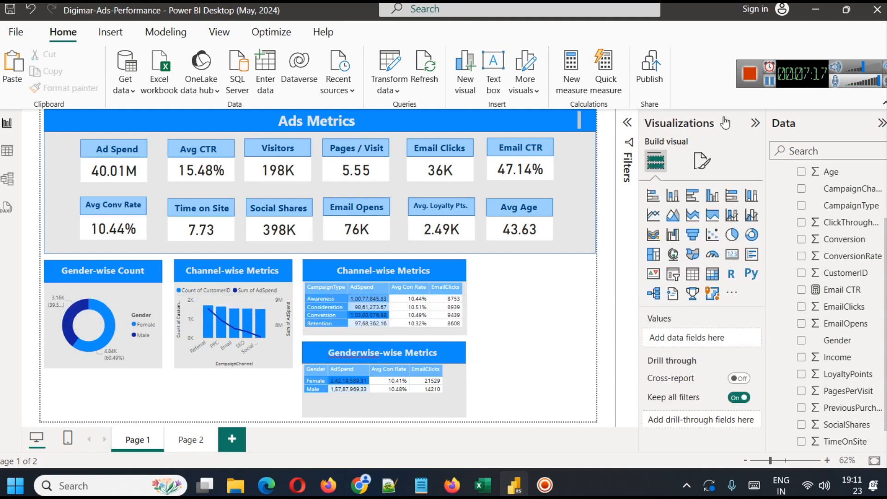
Sort the gender matrix by EmailClicks in descending order and widen its AdSpend column so the table fills the visual.
{"action": "left_click", "coordinate": [771, 82]}
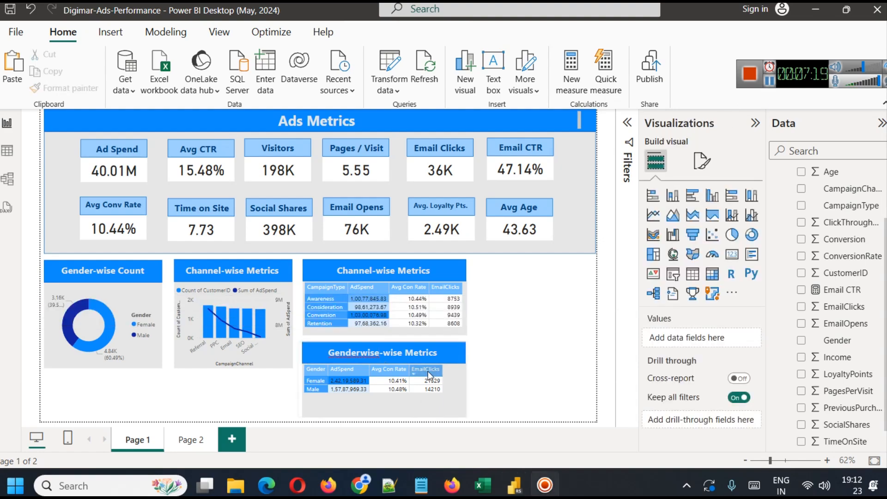
{"action": "left_click", "coordinate": [428, 371]}
{"action": "left_click_drag", "start_coordinate": [368, 369], "coordinate": [390, 368]}
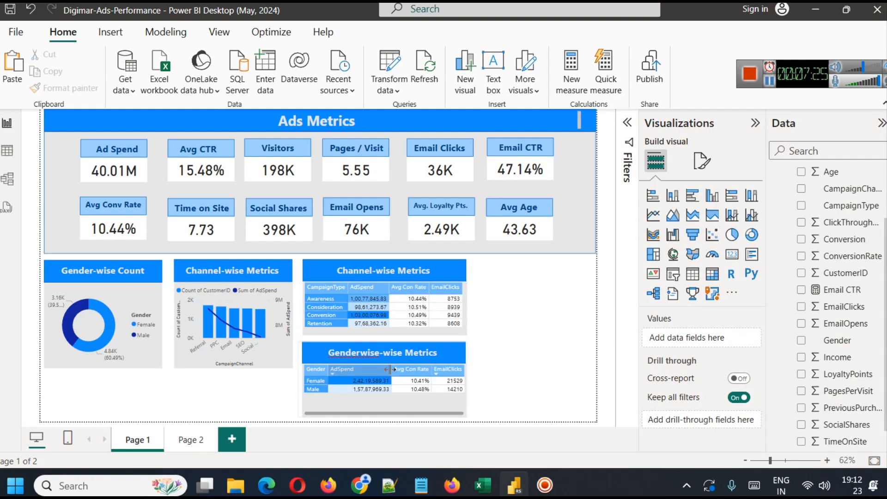
{"action": "mouse_move", "coordinate": [390, 369]}
{"action": "left_mouse_down"}
{"action": "mouse_move", "coordinate": [370, 364]}
{"action": "mouse_move", "coordinate": [388, 367]}
{"action": "left_mouse_up"}
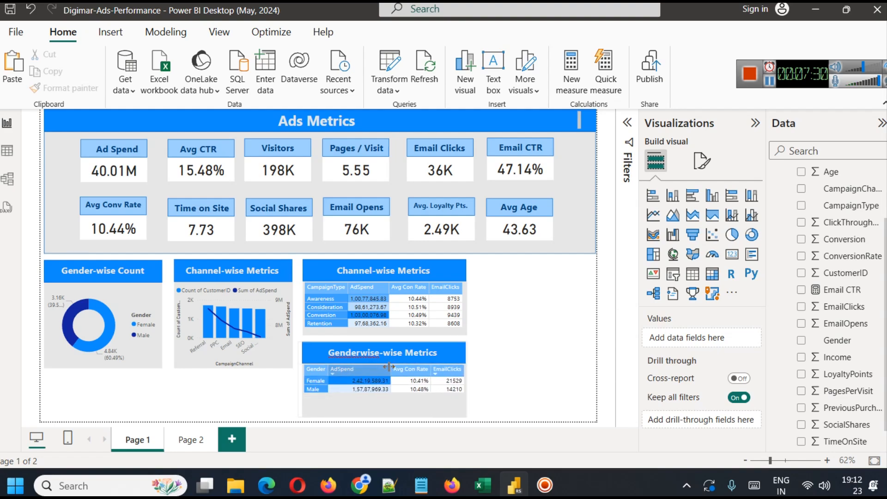
Cross-filter the dashboard by Female from the gender matrix to check the visuals, and clear the selection.
{"action": "left_click", "coordinate": [353, 398]}
{"action": "left_click", "coordinate": [307, 380]}
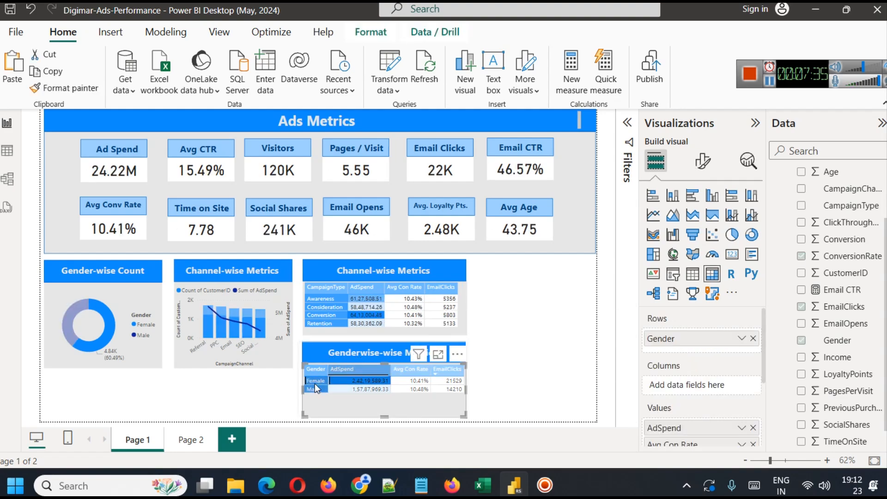
{"action": "left_click", "coordinate": [409, 387]}
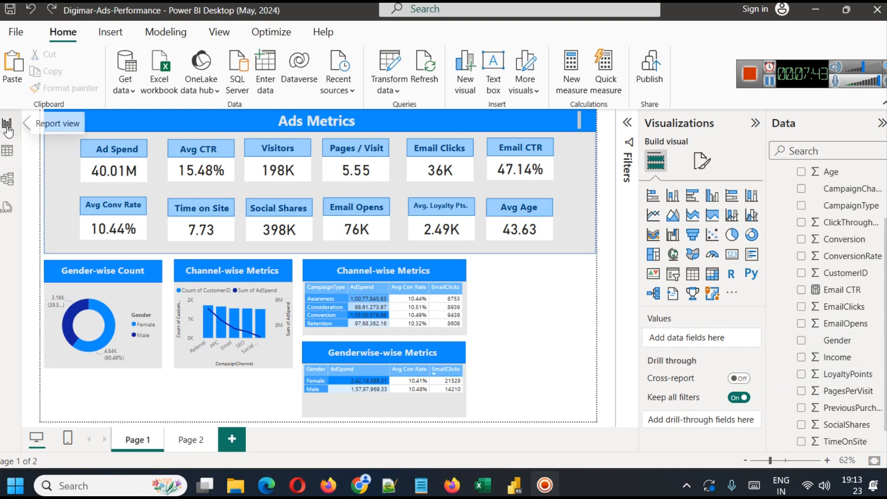
Examine the range of Income values in the data table through the column's filter list, and return to the report.
{"action": "left_click", "coordinate": [7, 152]}
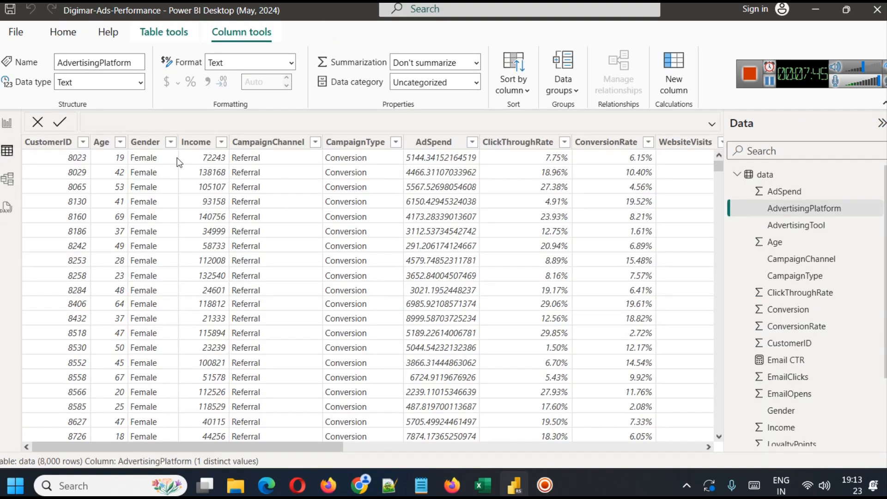
{"action": "left_click", "coordinate": [222, 141]}
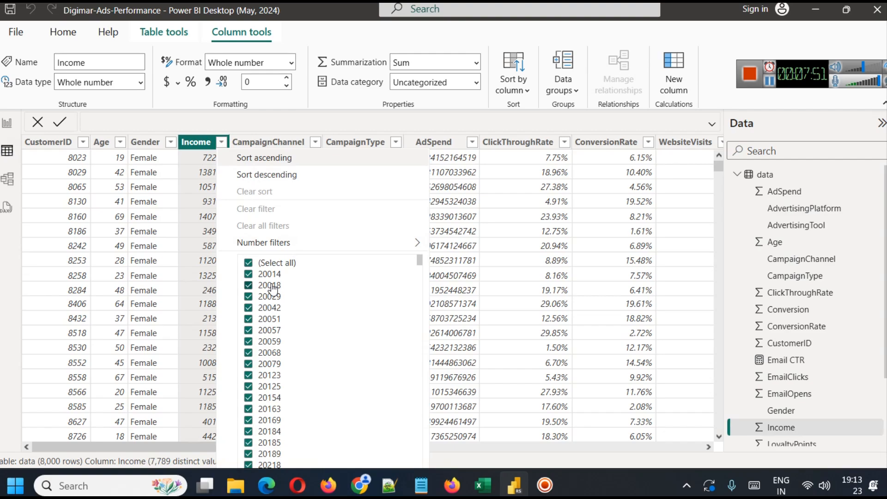
{"action": "scroll", "coordinate": [328, 314], "scroll_direction": "down", "scroll_amount": 20}
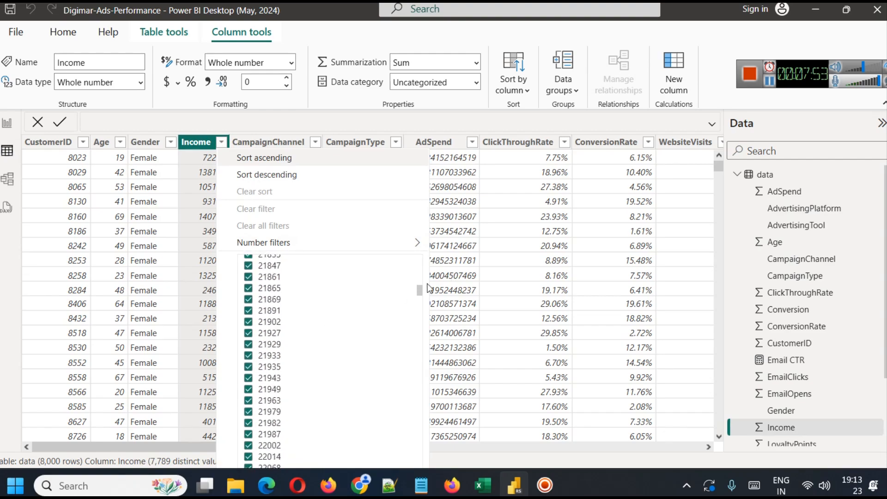
{"action": "left_click_drag", "start_coordinate": [418, 291], "coordinate": [420, 466]}
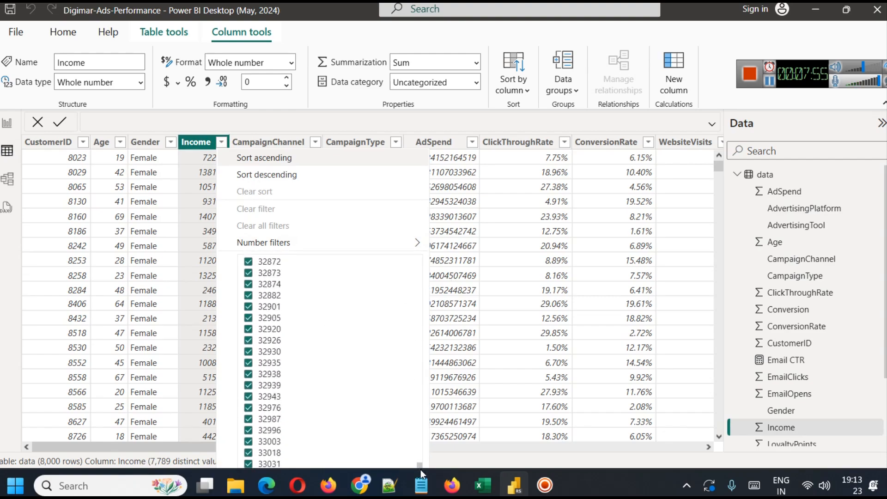
{"action": "scroll", "coordinate": [412, 434], "scroll_direction": "down", "scroll_amount": 10}
{"action": "scroll", "coordinate": [403, 427], "scroll_direction": "down", "scroll_amount": 15}
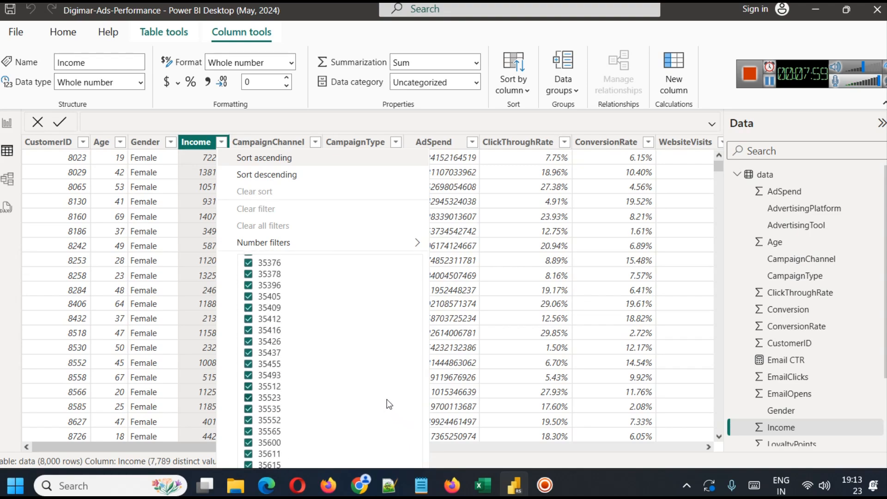
{"action": "left_click", "coordinate": [9, 232]}
{"action": "left_click", "coordinate": [4, 124]}
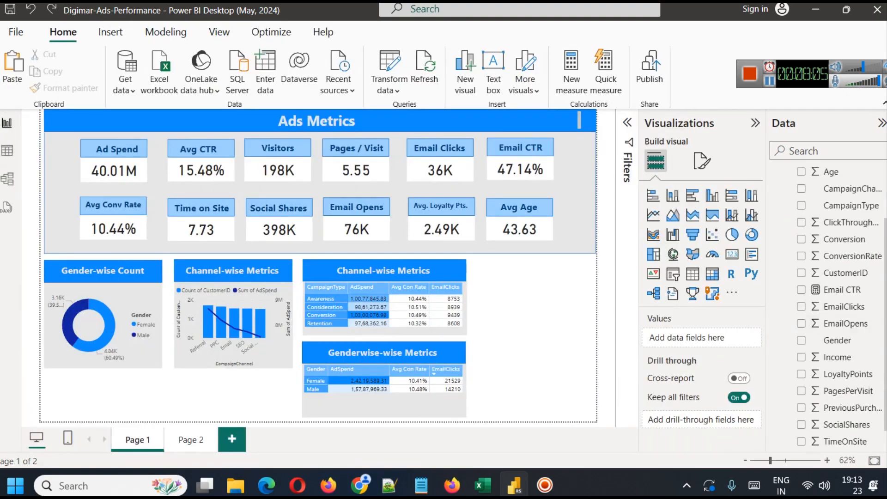
Create a bin group on the Income field using Number of bins as the bin type and a bin count of 10.
{"action": "right_click", "coordinate": [873, 356]}
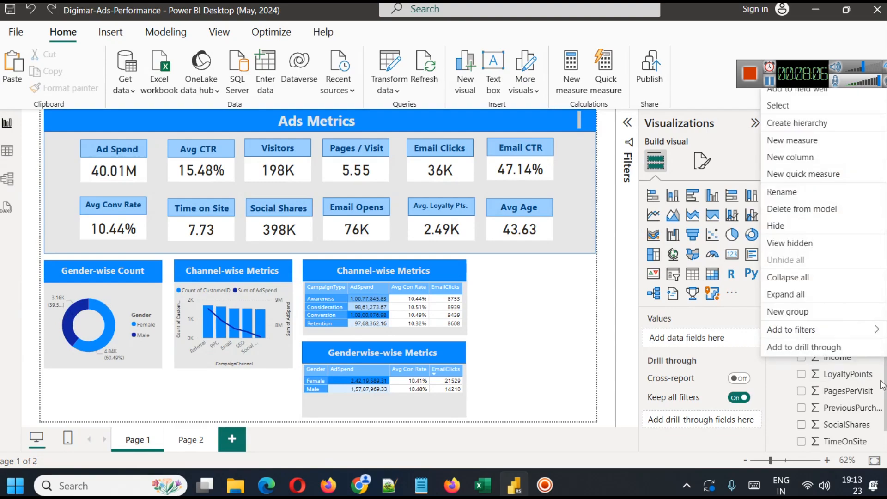
{"action": "left_click", "coordinate": [805, 313]}
{"action": "left_click", "coordinate": [508, 150]}
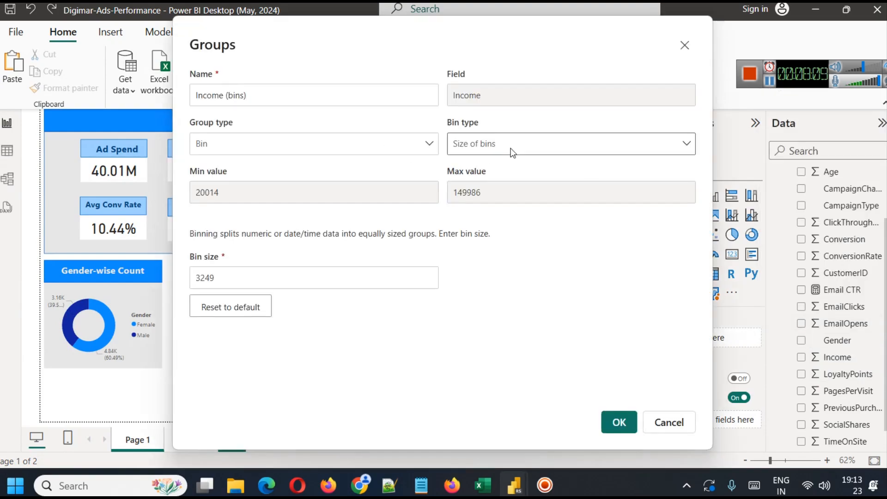
{"action": "left_click", "coordinate": [511, 150]}
{"action": "left_click", "coordinate": [494, 149]}
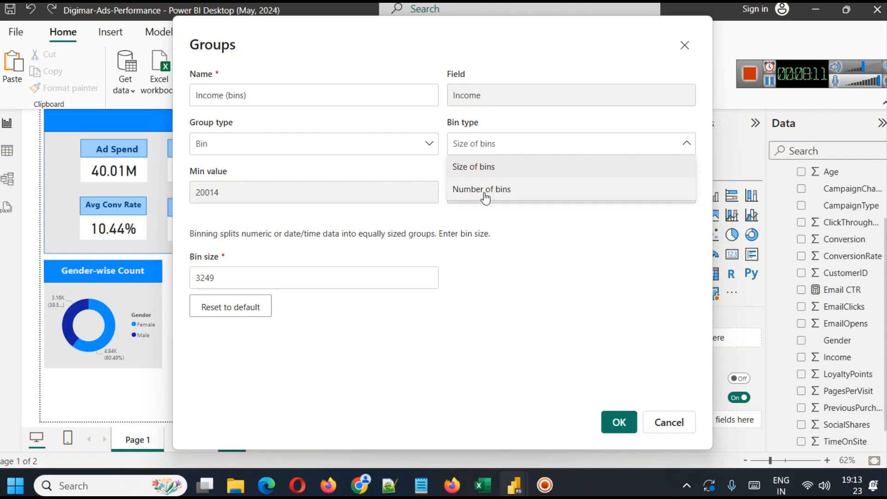
{"action": "left_click", "coordinate": [485, 191]}
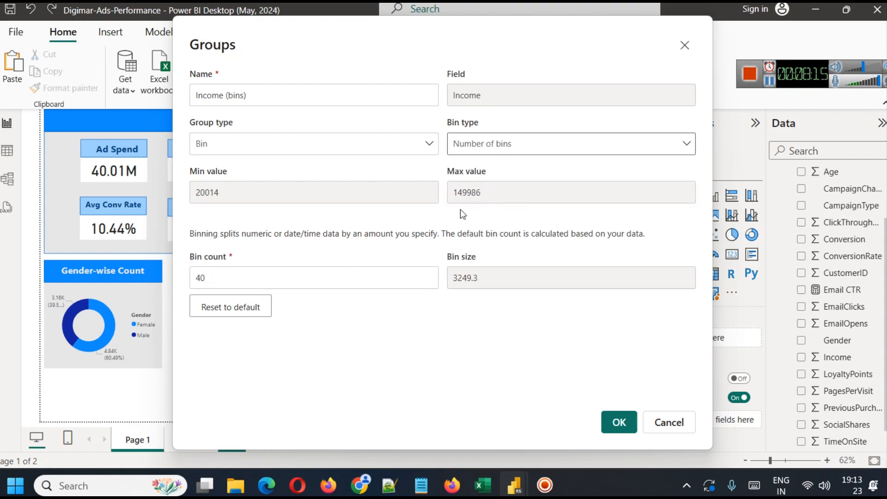
{"action": "left_click", "coordinate": [501, 142]}
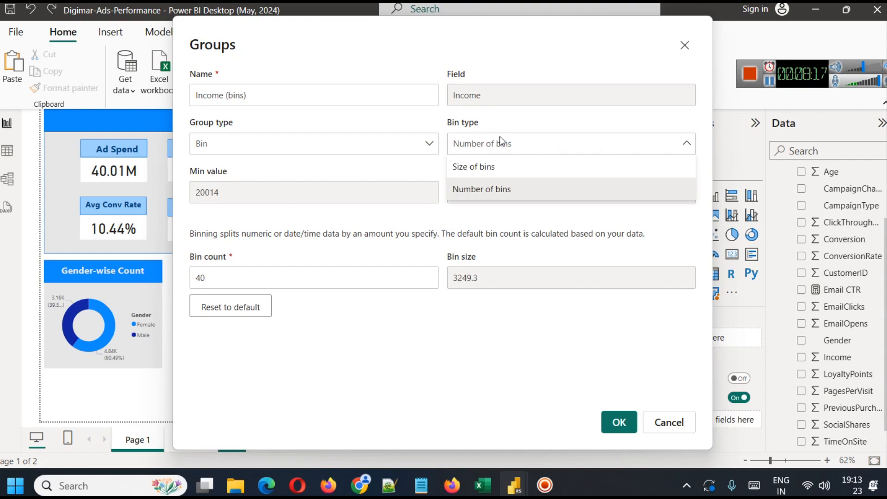
{"action": "double_click", "coordinate": [212, 278]}
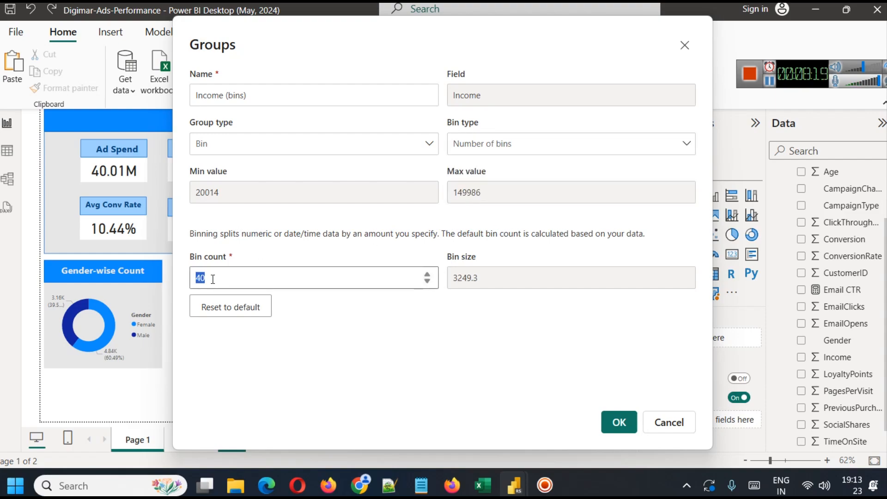
{"action": "type", "text": "10"}
{"action": "left_click", "coordinate": [627, 424]}
{"action": "left_click", "coordinate": [627, 415]}
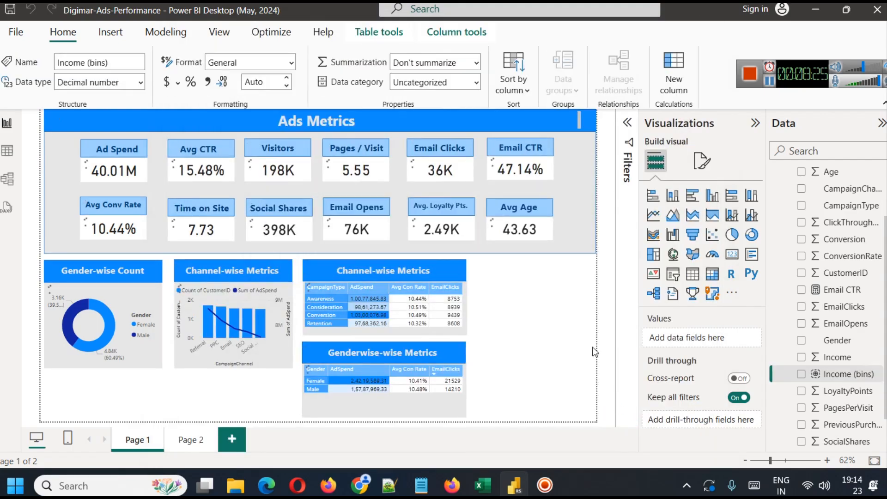
{"action": "left_click", "coordinate": [692, 195]}
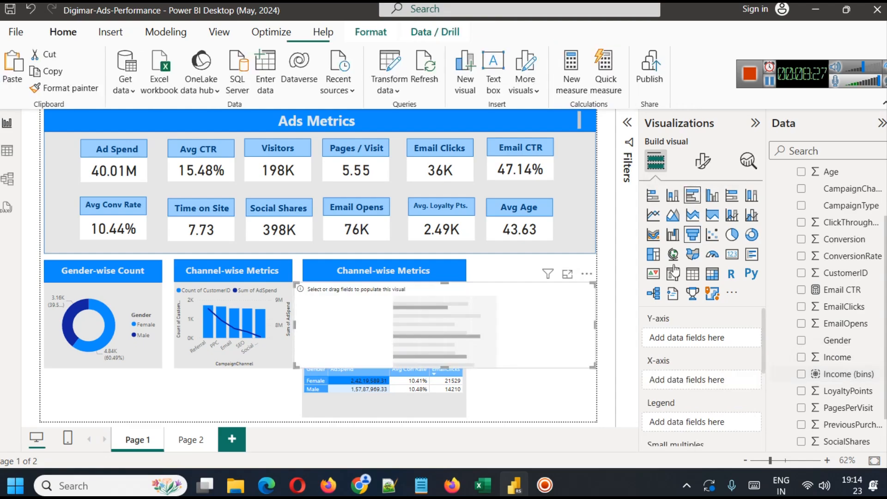
{"action": "left_click_drag", "start_coordinate": [292, 320], "coordinate": [475, 301]}
{"action": "left_click_drag", "start_coordinate": [535, 282], "coordinate": [537, 260]}
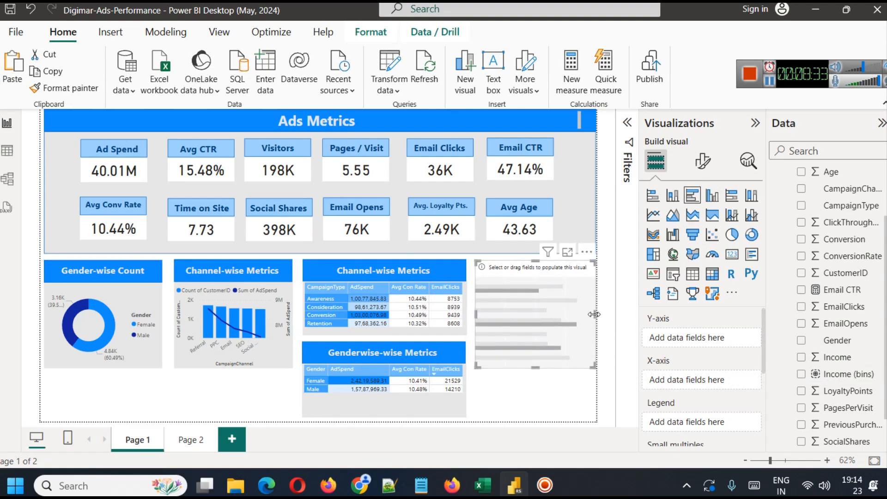
{"action": "left_click_drag", "start_coordinate": [516, 317], "coordinate": [517, 337]}
Place a copy of the "Channel-wise Metrics" title in the free space beside the campaign-type matrix and change its text to "Income-wise Metrics".
{"action": "left_click", "coordinate": [434, 284]}
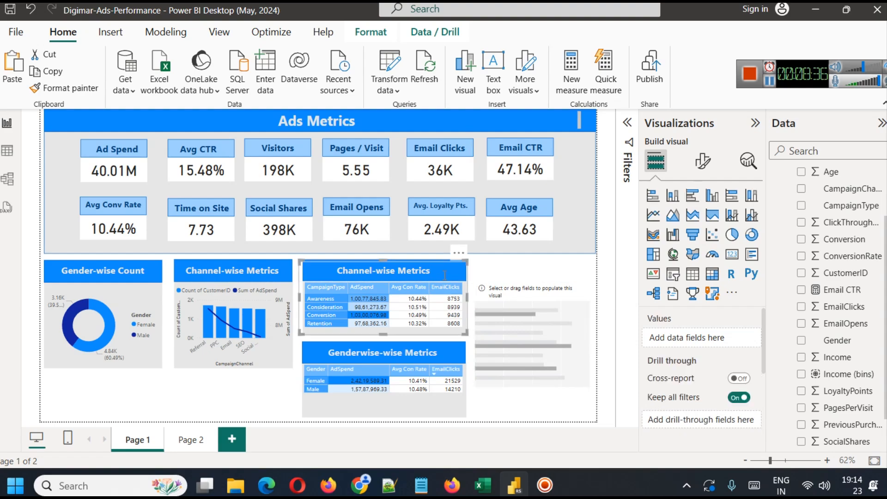
{"action": "left_click", "coordinate": [498, 264]}
{"action": "left_click", "coordinate": [769, 82]}
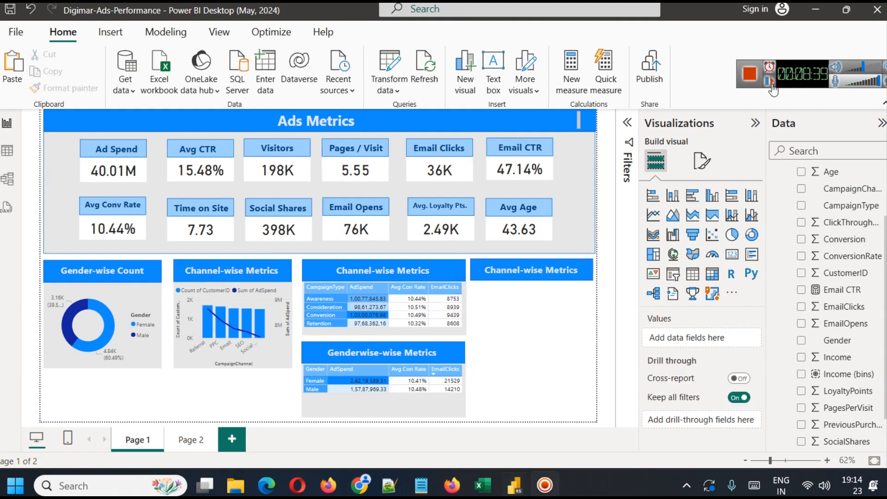
{"action": "left_click", "coordinate": [525, 269]}
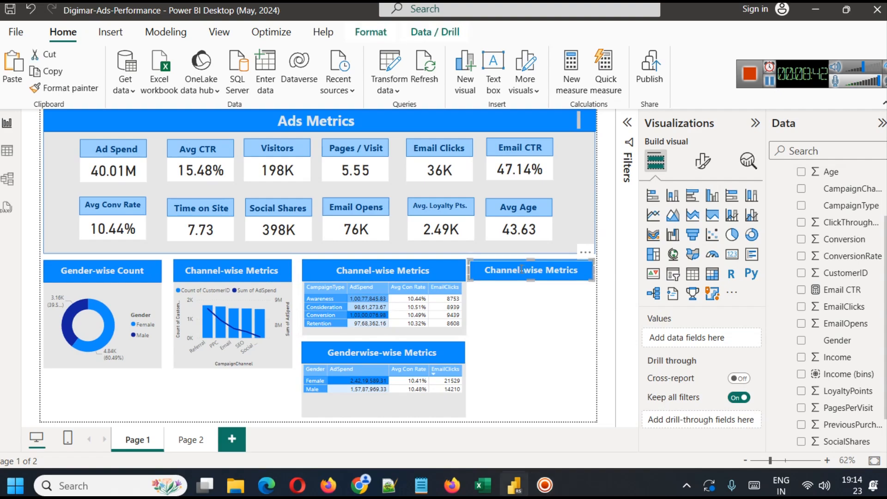
{"action": "left_click", "coordinate": [510, 297]}
{"action": "left_click", "coordinate": [493, 269]}
{"action": "double_click", "coordinate": [494, 271]}
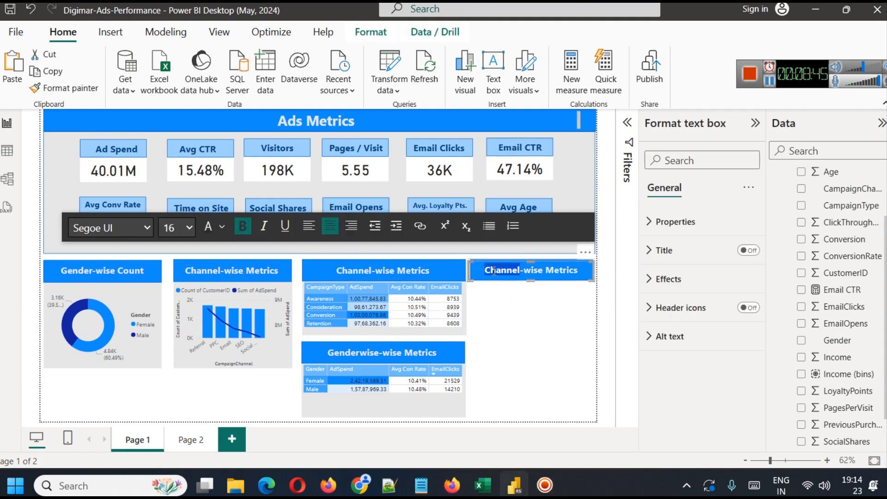
{"action": "type", "text": "Income"}
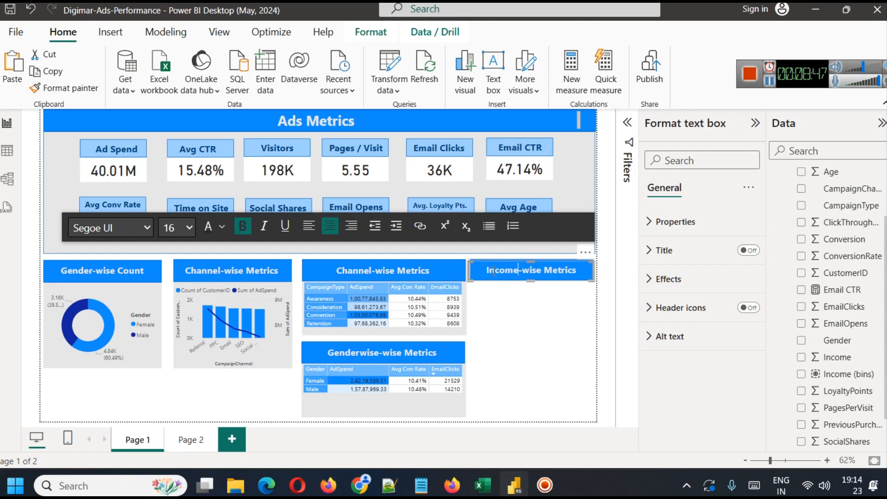
{"action": "left_click", "coordinate": [553, 297]}
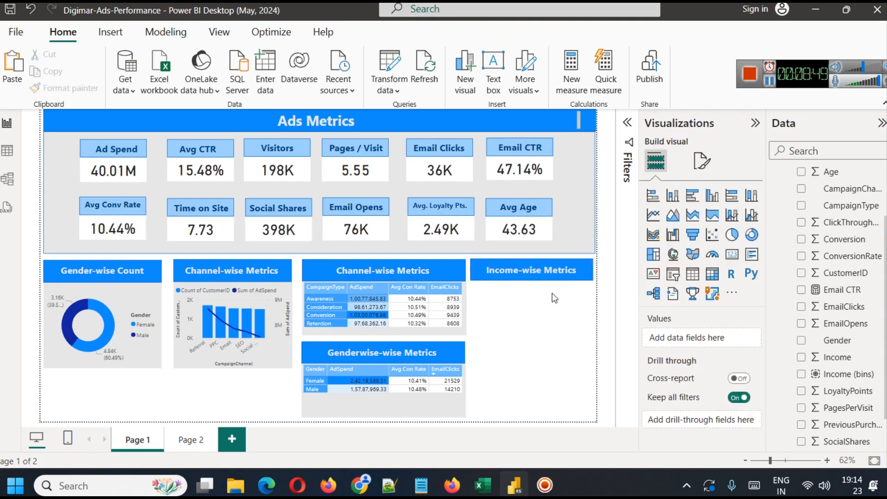
Insert a clustered bar chart and resize it to fill the space below the Income-wise Metrics title.
{"action": "left_click", "coordinate": [697, 198]}
{"action": "left_click_drag", "start_coordinate": [312, 326], "coordinate": [472, 308]}
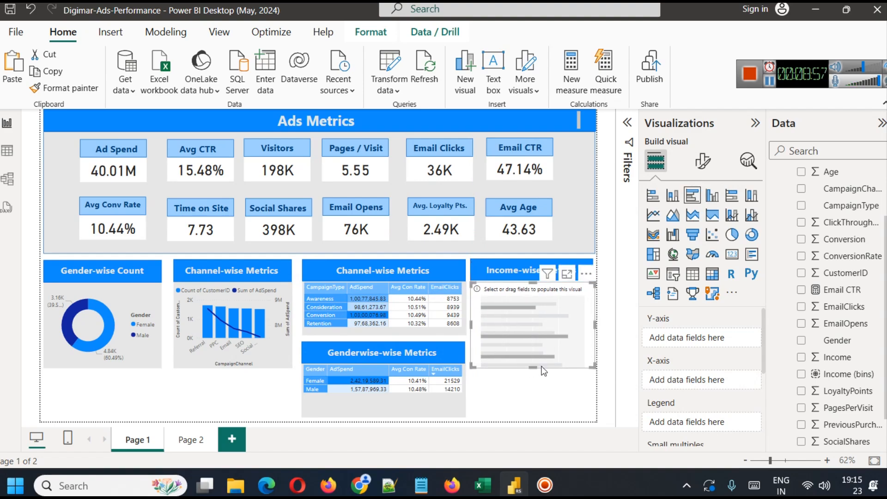
{"action": "left_click_drag", "start_coordinate": [533, 368], "coordinate": [537, 419]}
{"action": "left_click", "coordinate": [609, 395]}
{"action": "left_click", "coordinate": [566, 368]}
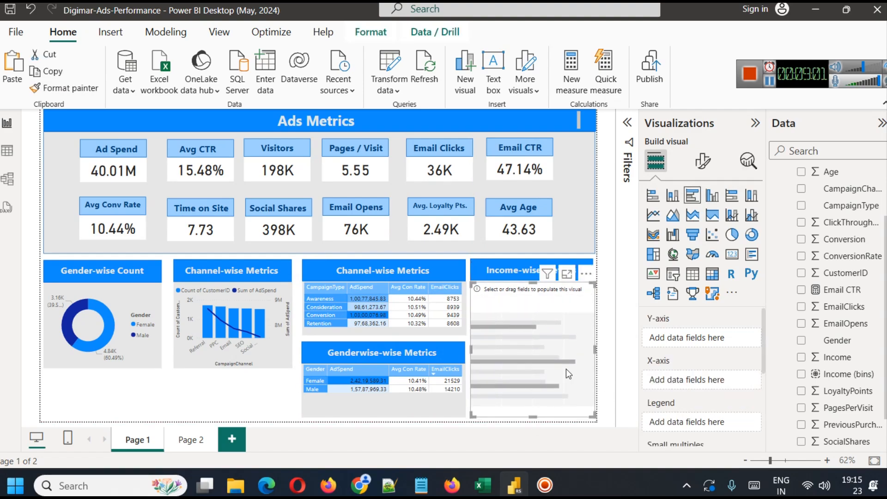
{"action": "left_click", "coordinate": [609, 342]}
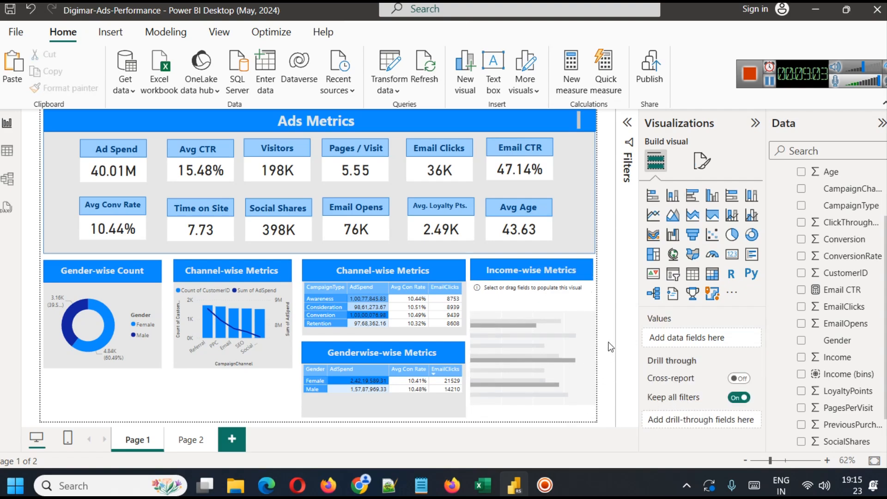
{"action": "left_click", "coordinate": [539, 347]}
{"action": "left_click", "coordinate": [611, 339]}
{"action": "left_click", "coordinate": [570, 347]}
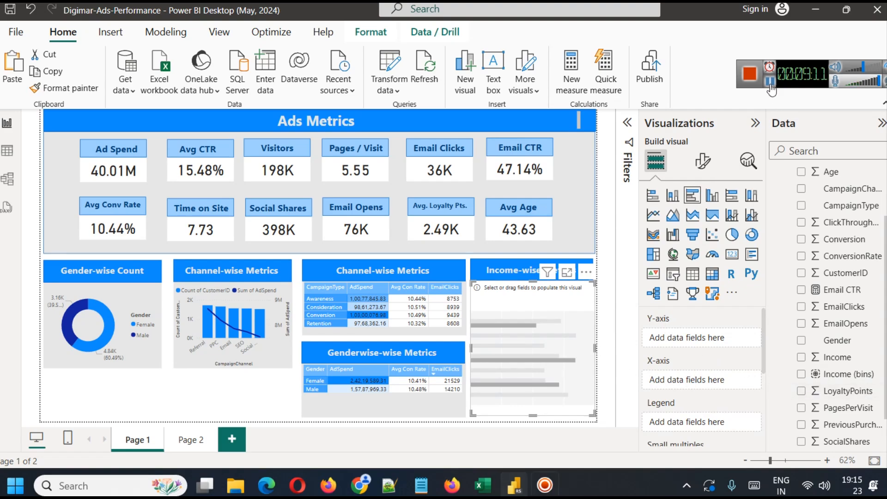
Assign Income (bins) to the bar chart's Y-axis and AdSpend to its X-axis, and open the chart in focus mode.
{"action": "scroll", "coordinate": [883, 351], "scroll_direction": "up", "scroll_amount": 2}
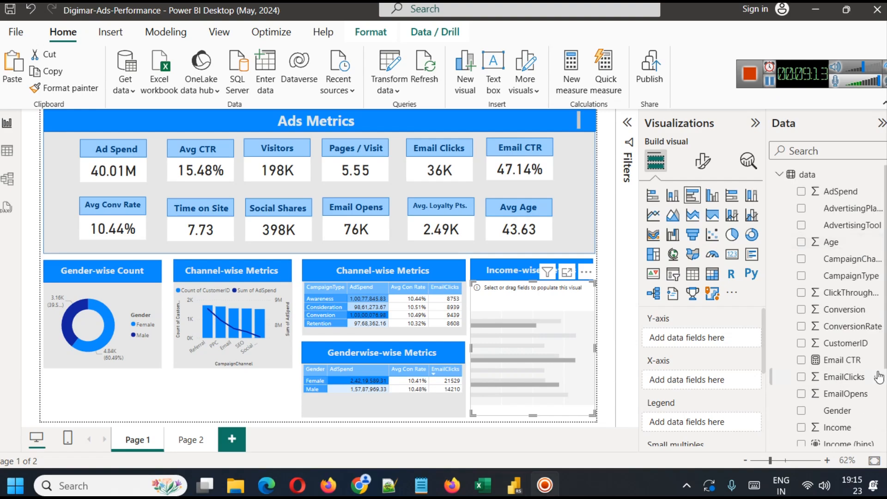
{"action": "left_click_drag", "start_coordinate": [850, 443], "coordinate": [701, 340]}
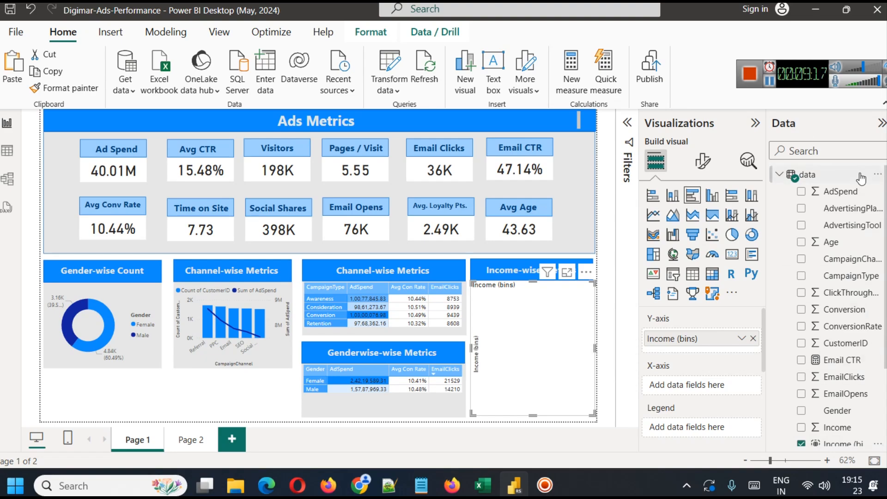
{"action": "mouse_move", "coordinate": [830, 190]}
{"action": "left_mouse_down"}
{"action": "mouse_move", "coordinate": [748, 302]}
{"action": "mouse_move", "coordinate": [715, 388]}
{"action": "left_mouse_up"}
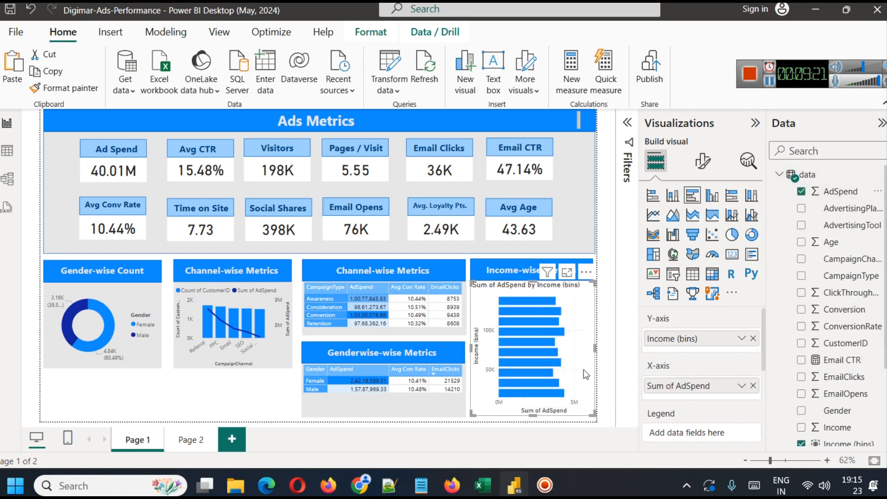
{"action": "left_click", "coordinate": [567, 272]}
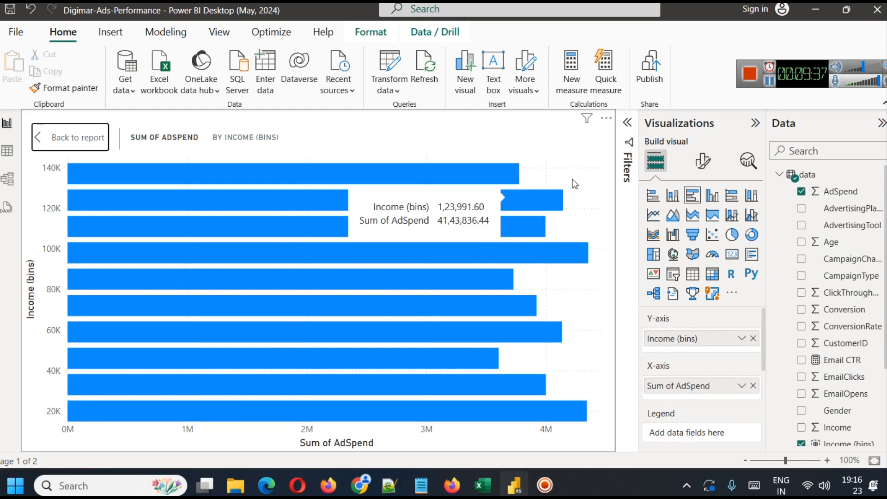
Edit the Income (bins) group to use a bin count of 13, and check the bars in the chart.
{"action": "scroll", "coordinate": [848, 409], "scroll_direction": "down", "scroll_amount": 2}
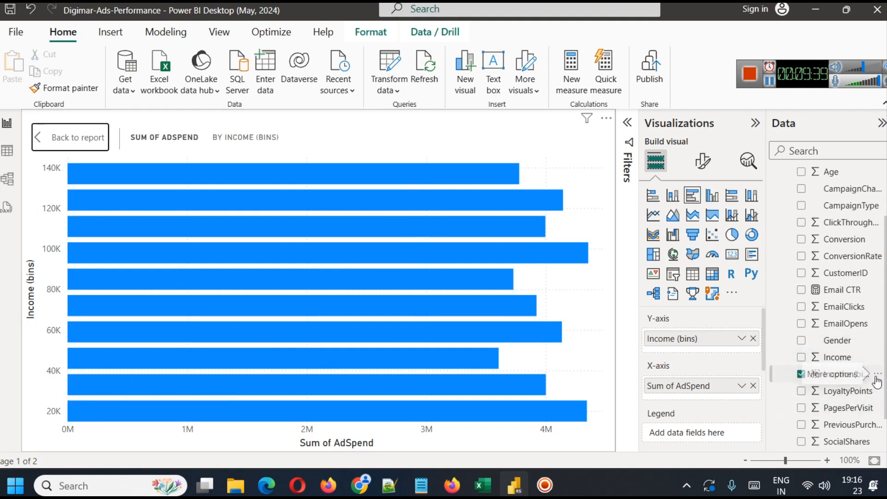
{"action": "left_click", "coordinate": [874, 380]}
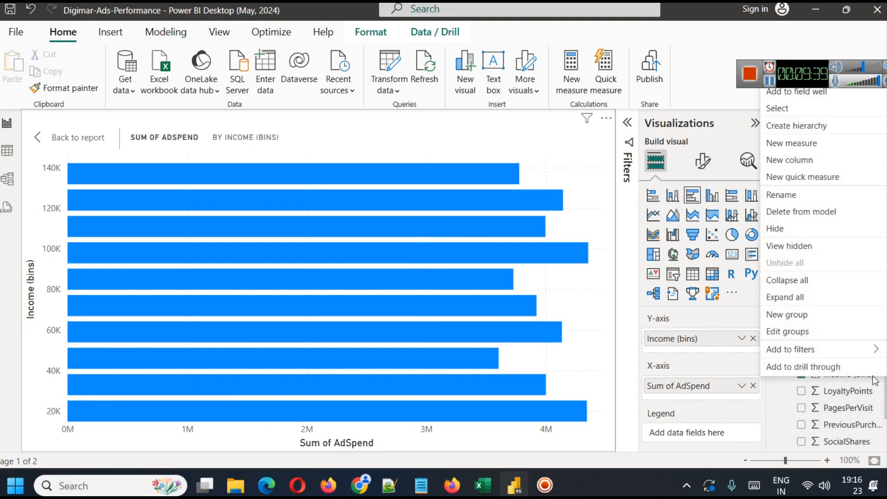
{"action": "left_click", "coordinate": [832, 332]}
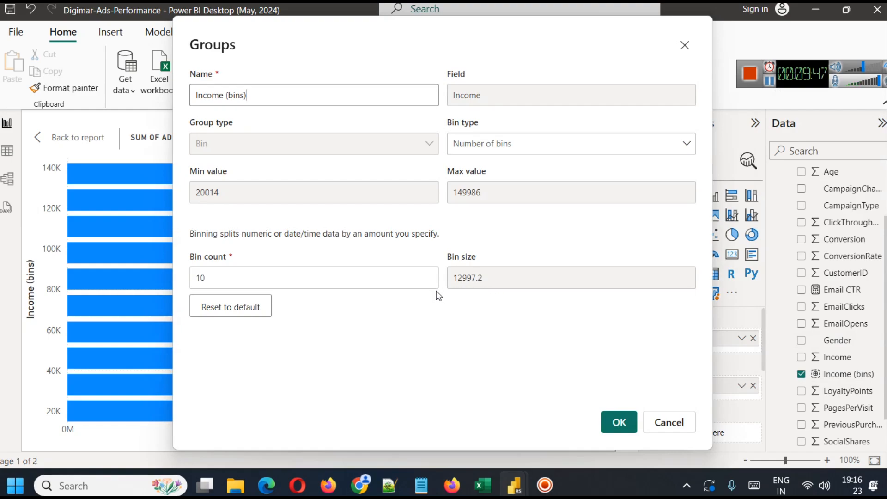
{"action": "left_click", "coordinate": [277, 277]}
{"action": "type", "text": "2"}
{"action": "key", "text": "BackSpace"}
{"action": "type", "text": "3"}
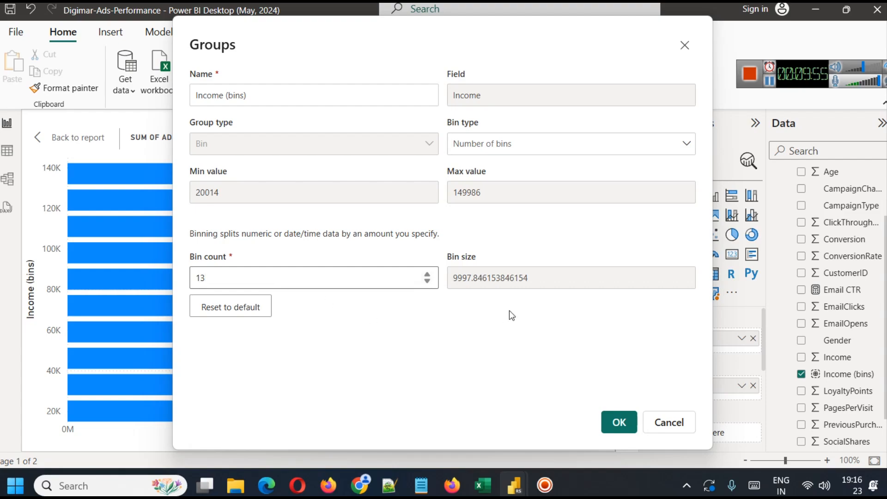
{"action": "left_click", "coordinate": [610, 425]}
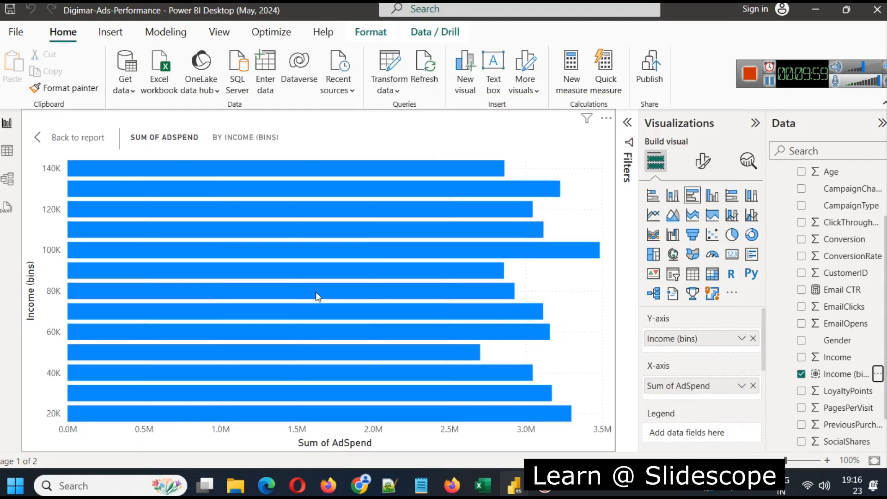
{"action": "mouse_move", "coordinate": [75, 417]}
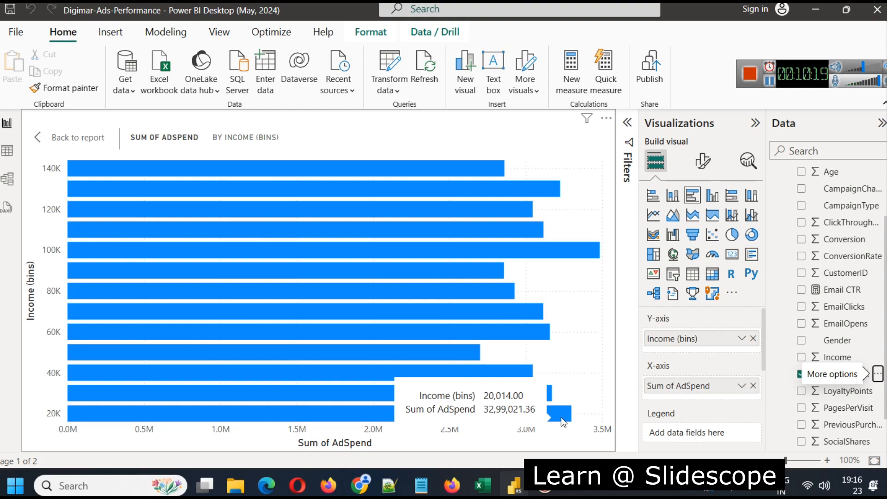
Return from focus mode to the report page and give the income bar chart a light gray background.
{"action": "left_click", "coordinate": [44, 137]}
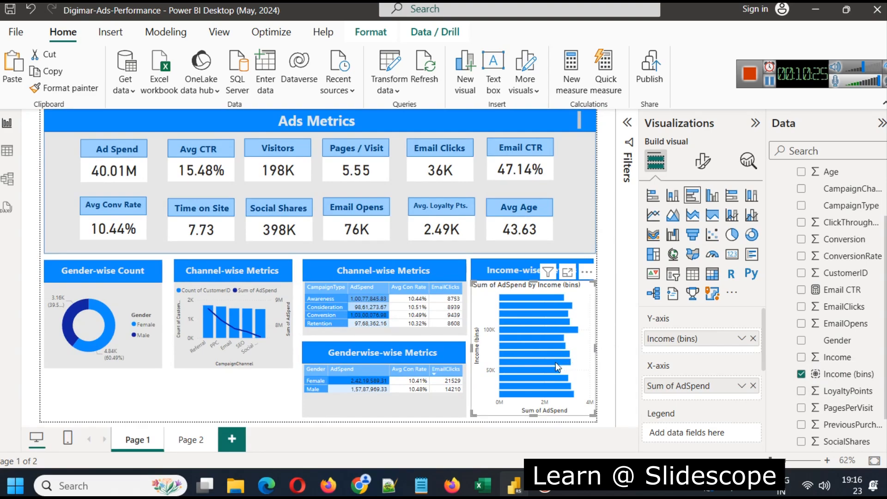
{"action": "mouse_move", "coordinate": [550, 359]}
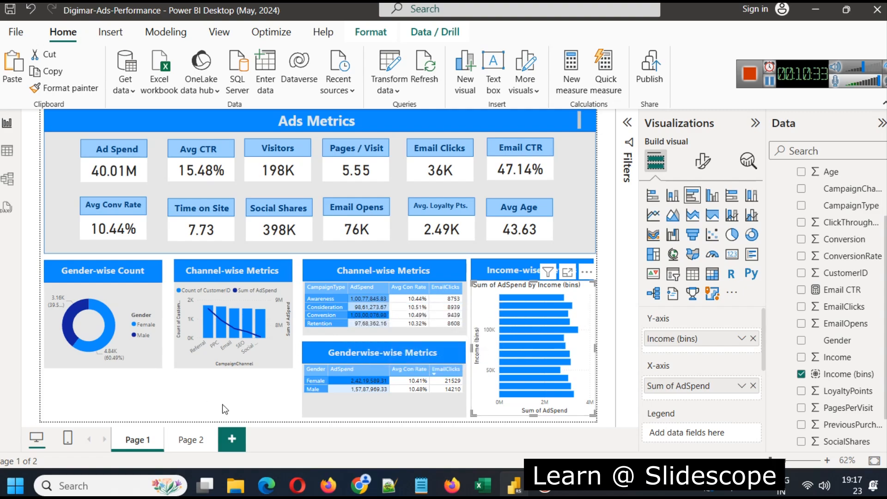
{"action": "left_click", "coordinate": [179, 406]}
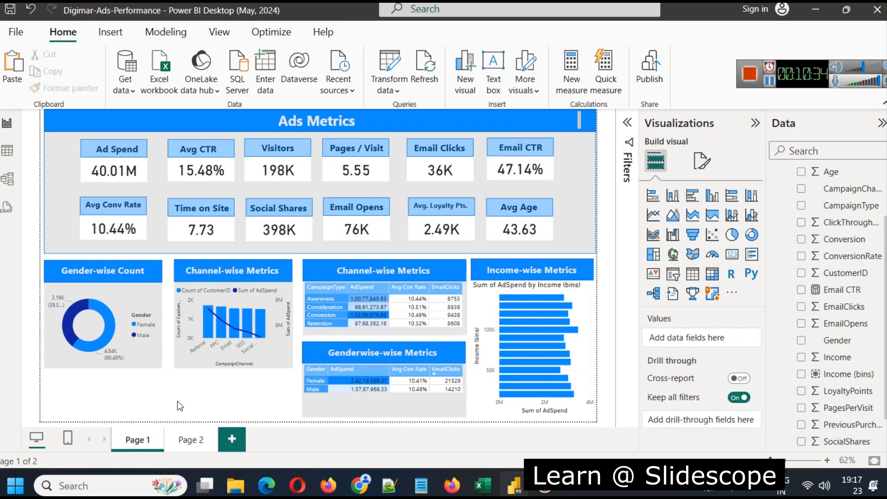
{"action": "left_click", "coordinate": [475, 306]}
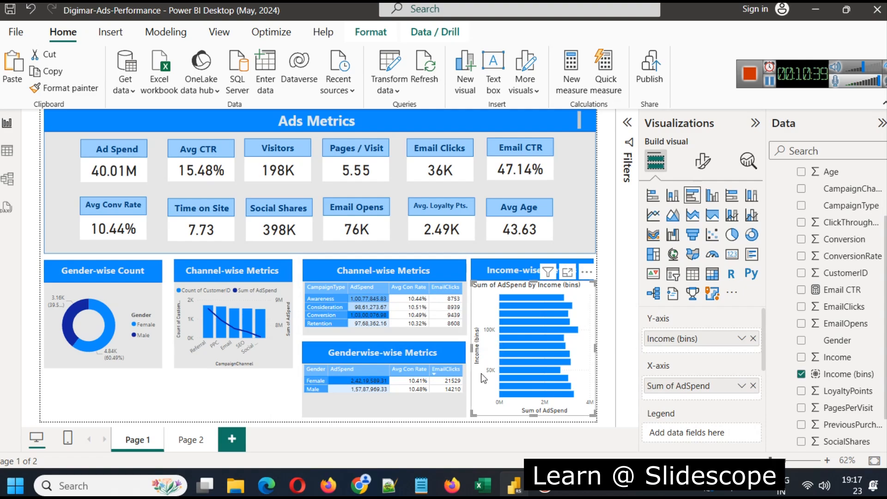
{"action": "left_click", "coordinate": [702, 160]}
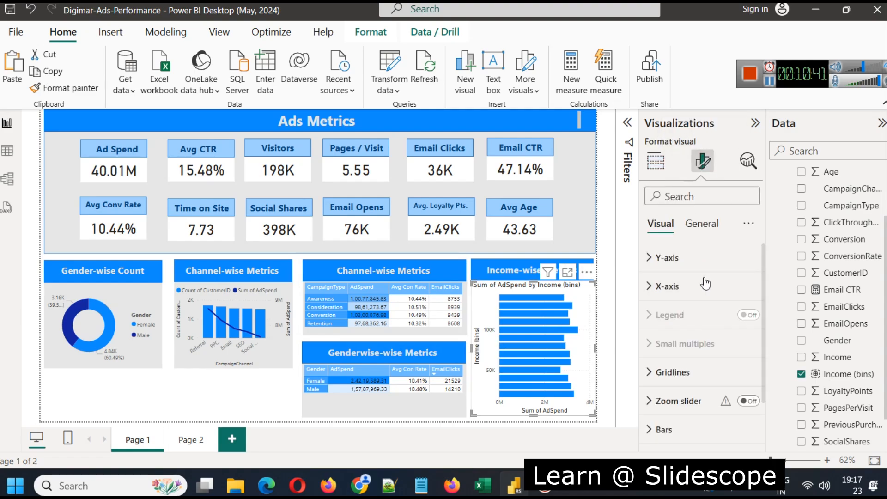
{"action": "left_click", "coordinate": [707, 224]}
{"action": "left_click", "coordinate": [676, 315]}
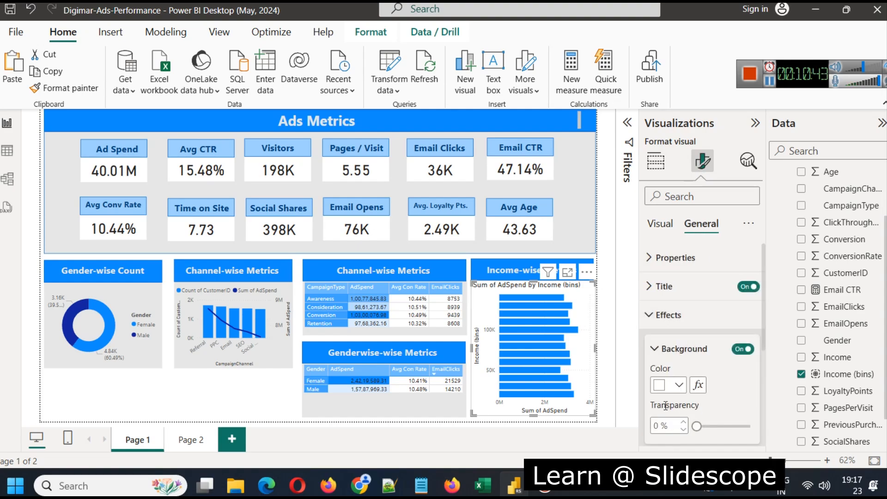
{"action": "left_click", "coordinate": [679, 387]}
{"action": "left_click", "coordinate": [693, 324]}
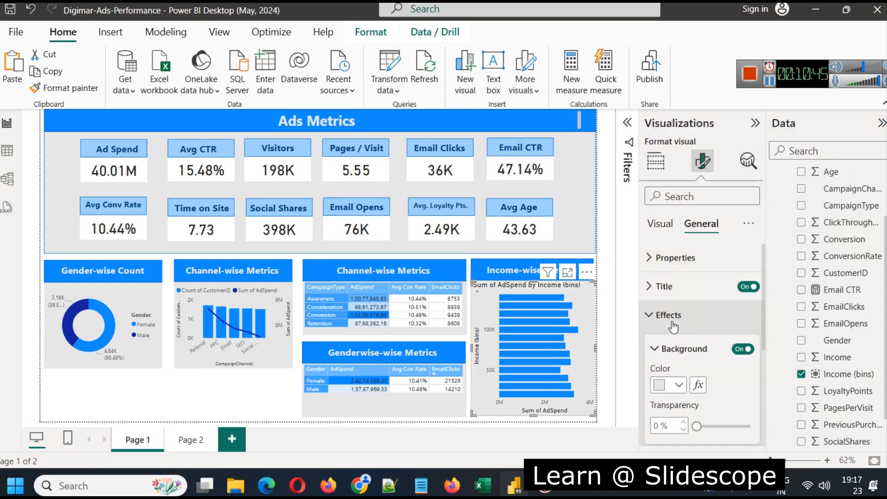
{"action": "left_click", "coordinate": [173, 404]}
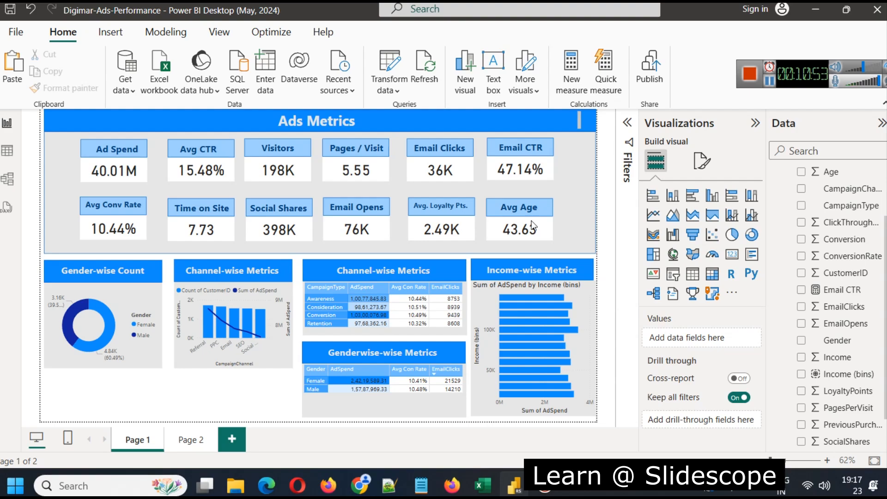
Add CampaignChannel as the income chart's legend, convert it to a stacked bar chart, and check it in focus mode.
{"action": "left_click", "coordinate": [769, 82]}
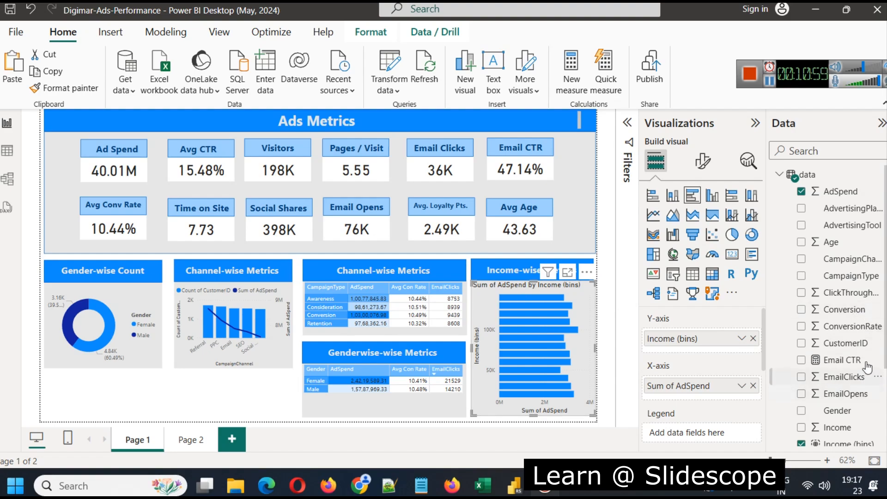
{"action": "scroll", "coordinate": [850, 369], "scroll_direction": "down", "scroll_amount": 3}
{"action": "scroll", "coordinate": [865, 353], "scroll_direction": "up", "scroll_amount": 2}
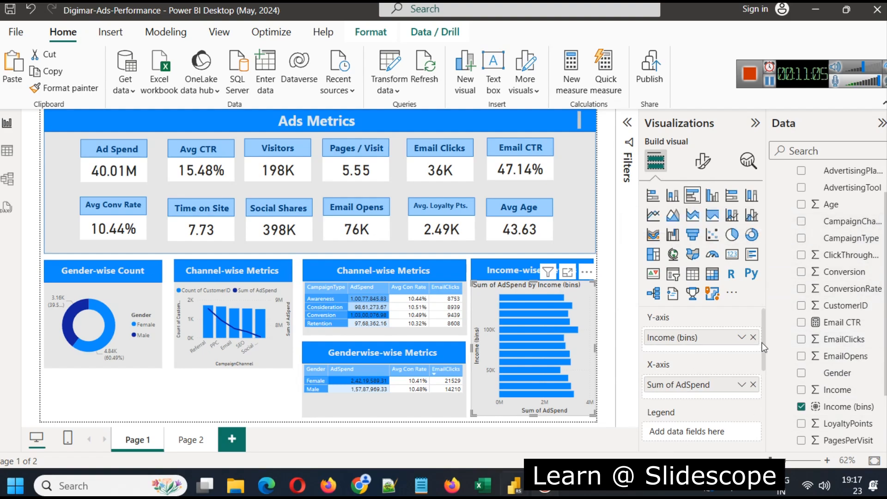
{"action": "scroll", "coordinate": [761, 344], "scroll_direction": "down", "scroll_amount": 1}
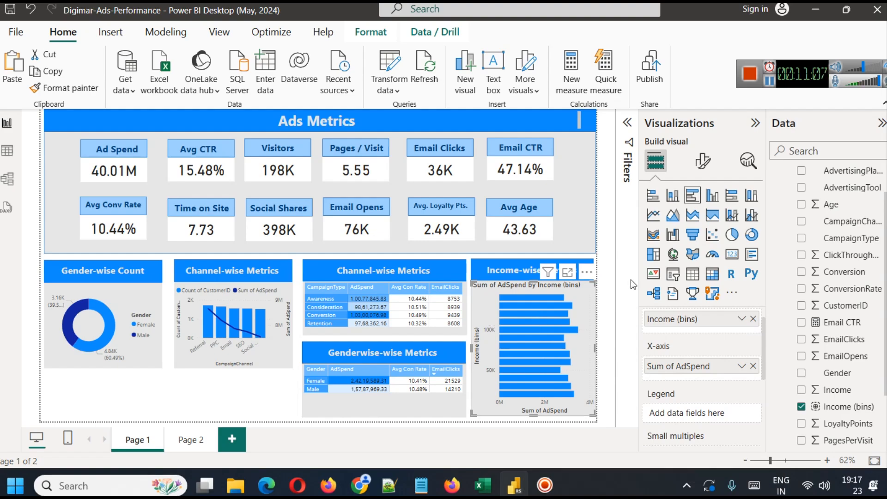
{"action": "left_click_drag", "start_coordinate": [847, 222], "coordinate": [695, 409]}
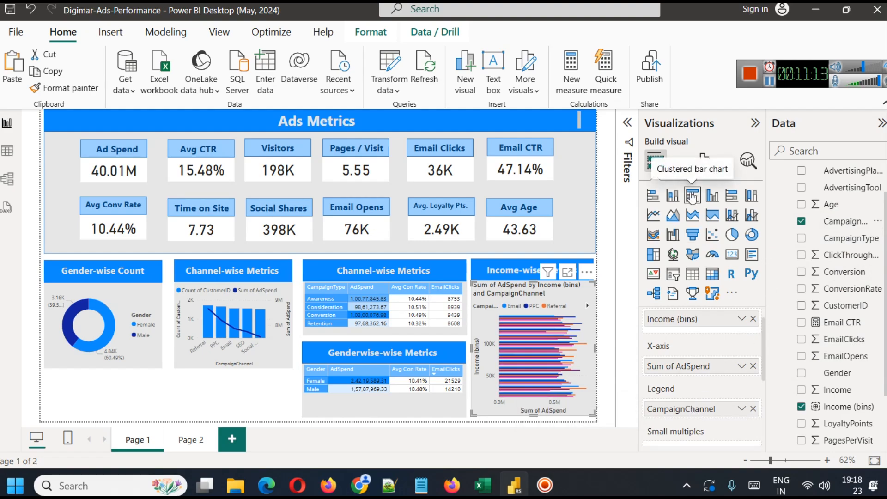
{"action": "left_click", "coordinate": [653, 195]}
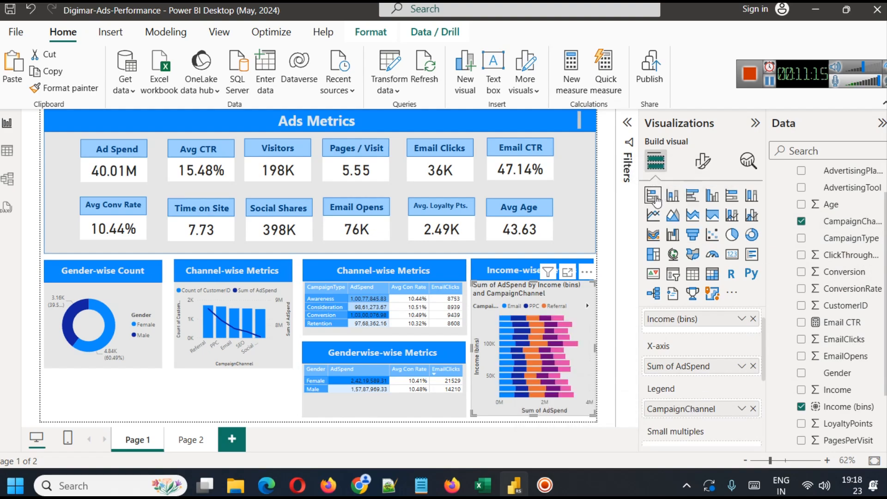
{"action": "left_click", "coordinate": [567, 272]}
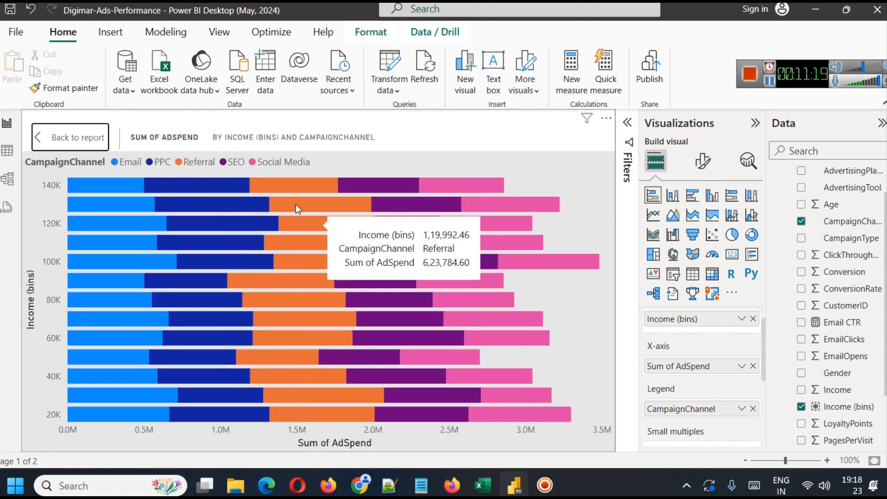
{"action": "left_click", "coordinate": [69, 137]}
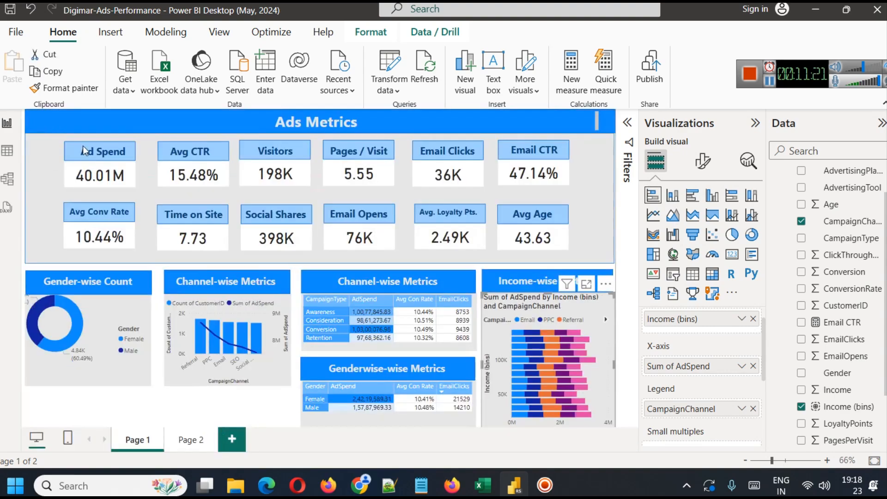
Turn on data labels for the income stacked bar chart and review them in focus mode.
{"action": "left_click", "coordinate": [703, 160]}
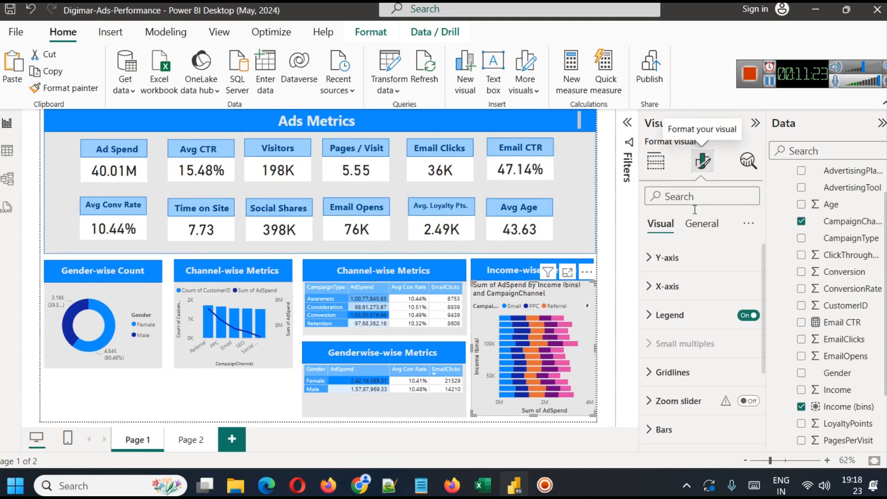
{"action": "scroll", "coordinate": [690, 390], "scroll_direction": "down", "scroll_amount": 3}
{"action": "left_click", "coordinate": [747, 417]}
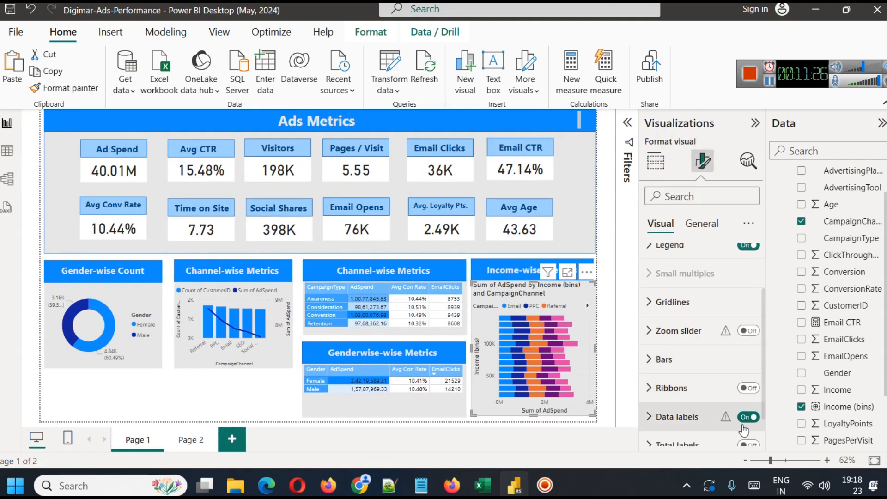
{"action": "left_click", "coordinate": [567, 272]}
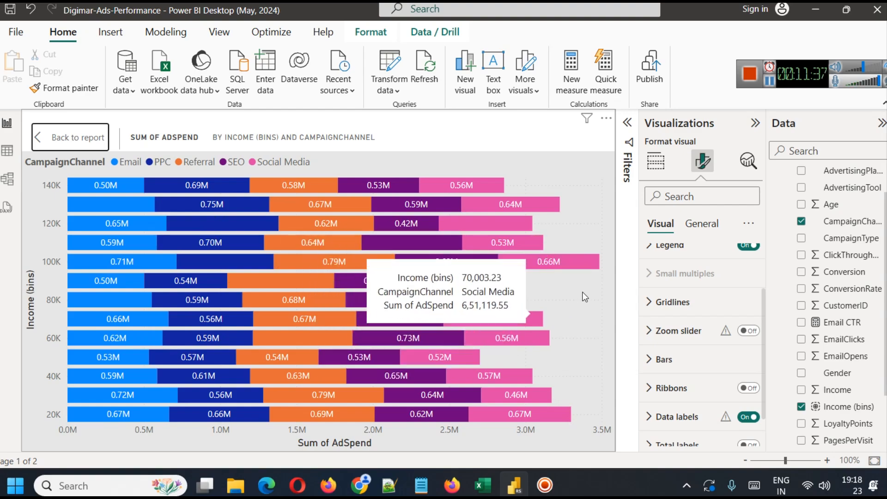
{"action": "mouse_move", "coordinate": [588, 261]}
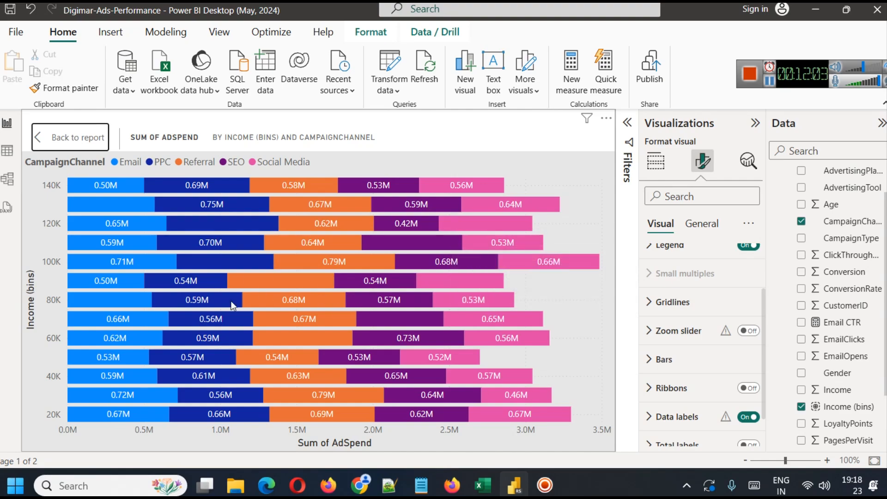
{"action": "left_click", "coordinate": [76, 146]}
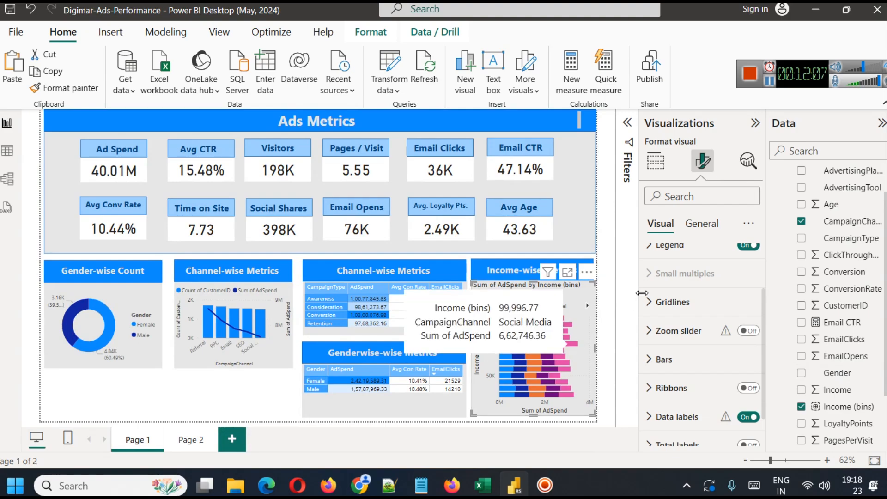
Convert the income chart to a 100% stacked bar chart and examine the channel shares in focus mode.
{"action": "left_click", "coordinate": [655, 160]}
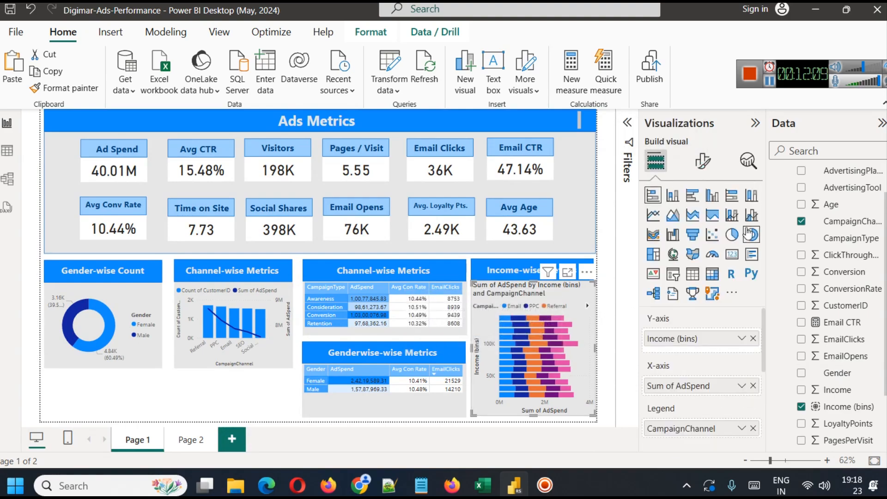
{"action": "left_click", "coordinate": [739, 196]}
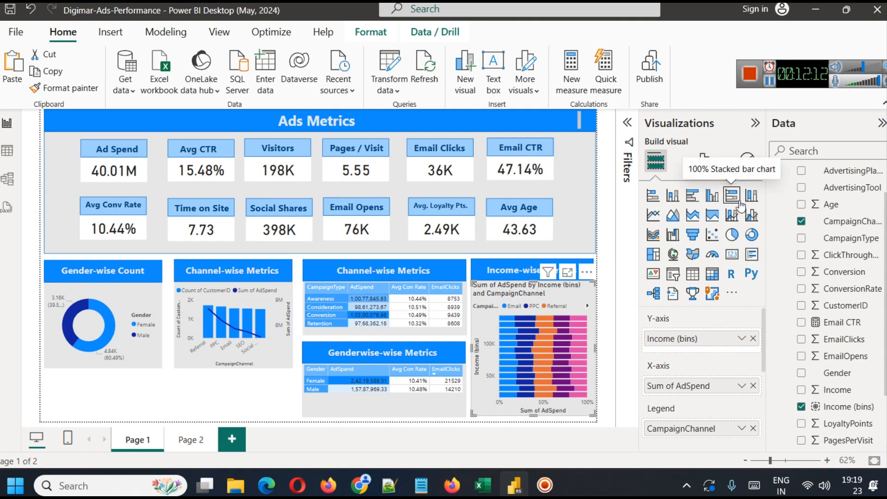
{"action": "left_click", "coordinate": [568, 272]}
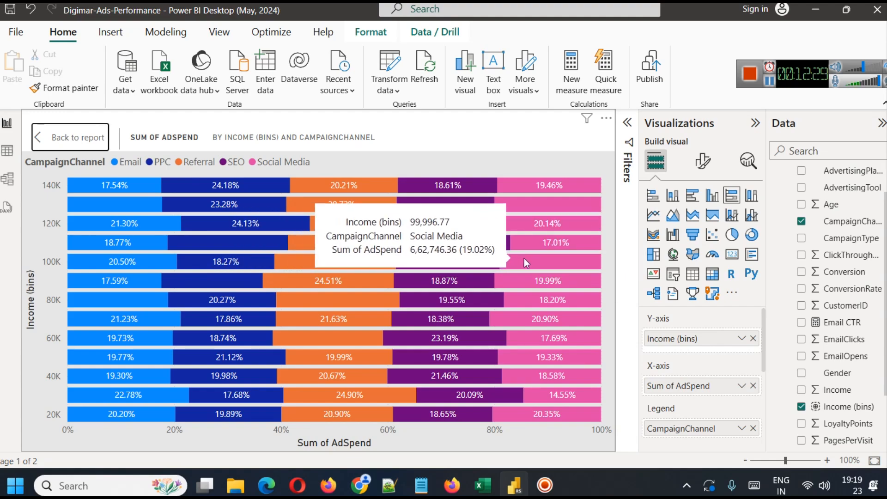
{"action": "left_click", "coordinate": [59, 137]}
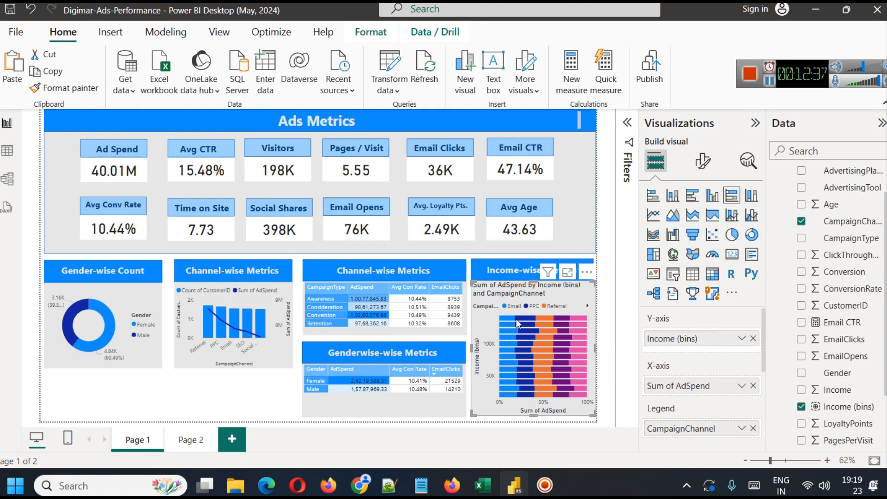
{"action": "mouse_move", "coordinate": [517, 320]}
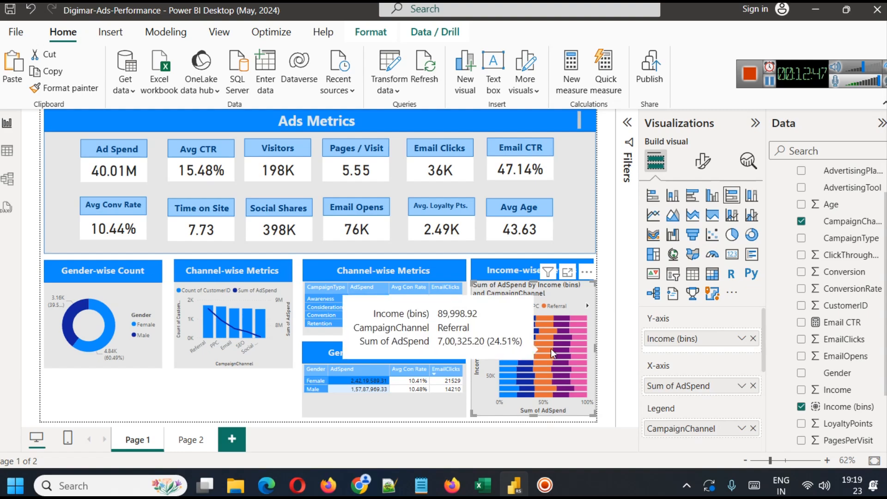
Turn off the built-in title of the income 100% stacked bar chart.
{"action": "left_click", "coordinate": [702, 161]}
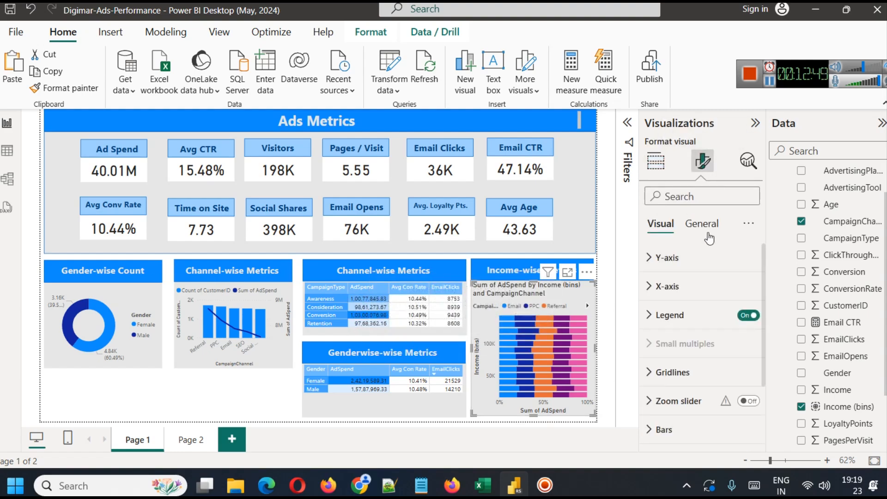
{"action": "left_click", "coordinate": [701, 224]}
{"action": "left_click", "coordinate": [748, 286]}
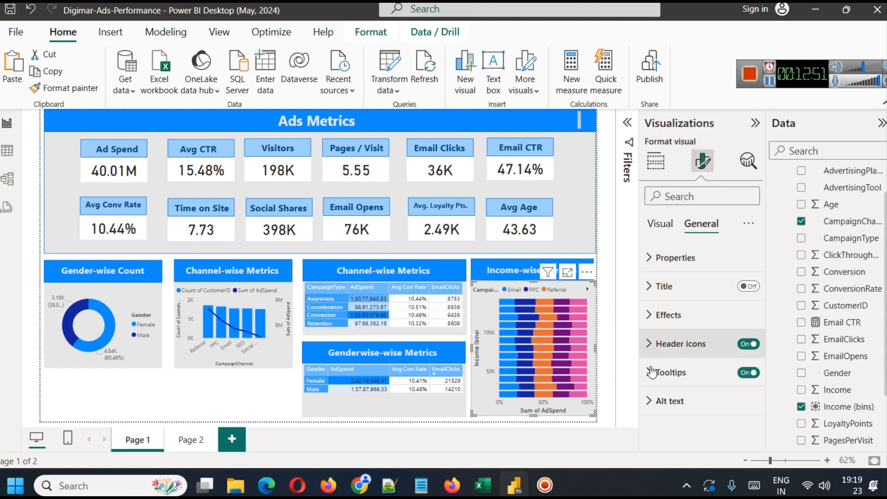
{"action": "left_click", "coordinate": [147, 391]}
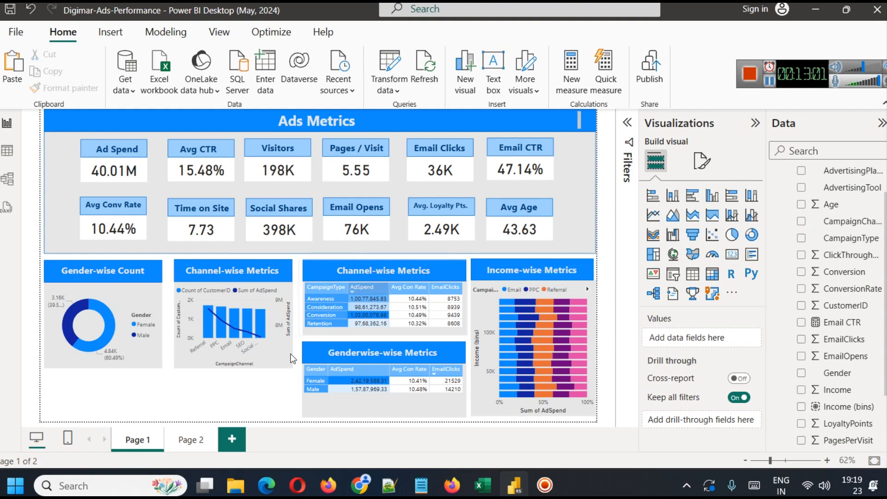
Rename the report page Page 1 to "Overview".
{"action": "right_click", "coordinate": [137, 445]}
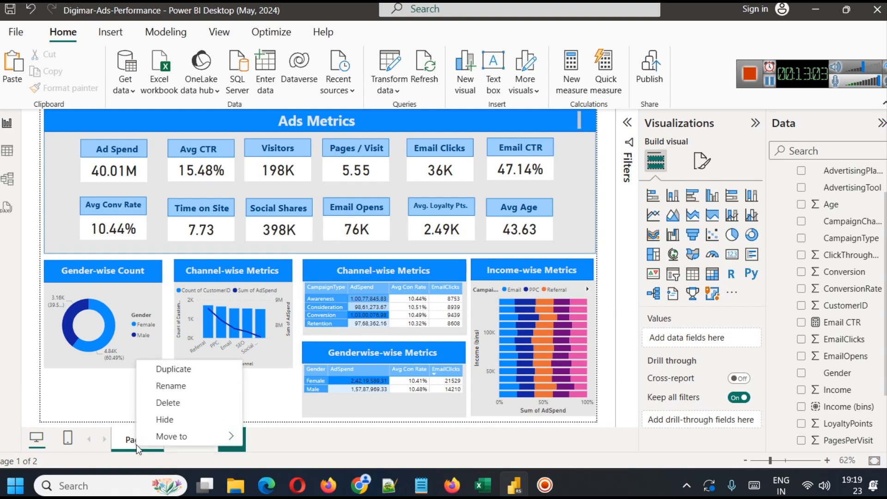
{"action": "left_click", "coordinate": [176, 391]}
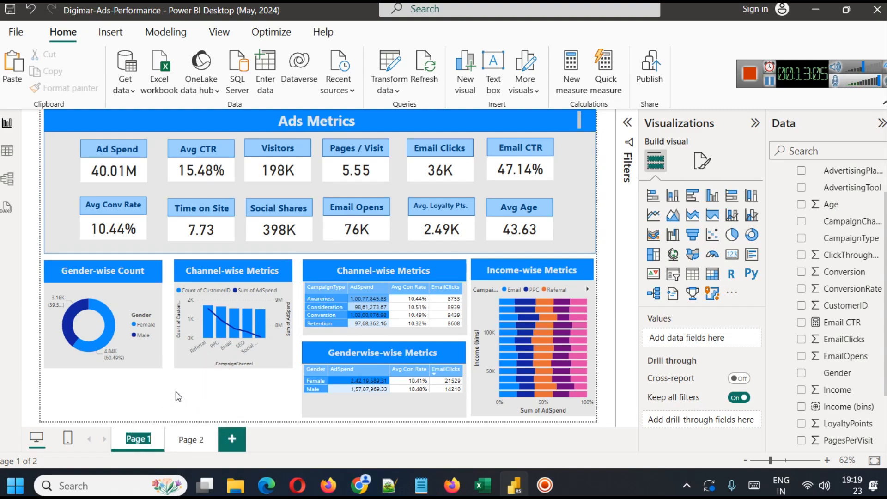
{"action": "type", "text": "Over"}
{"action": "type", "text": "view"}
{"action": "key", "text": "Return"}
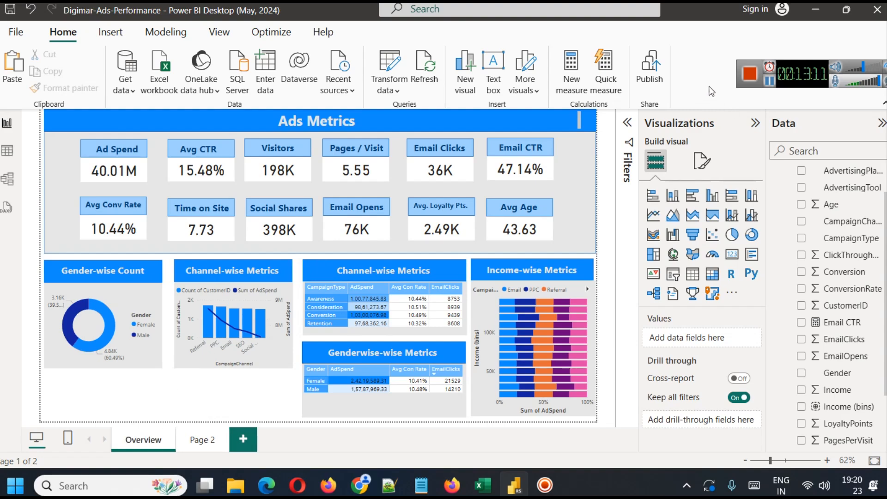
{"action": "left_click", "coordinate": [770, 86]}
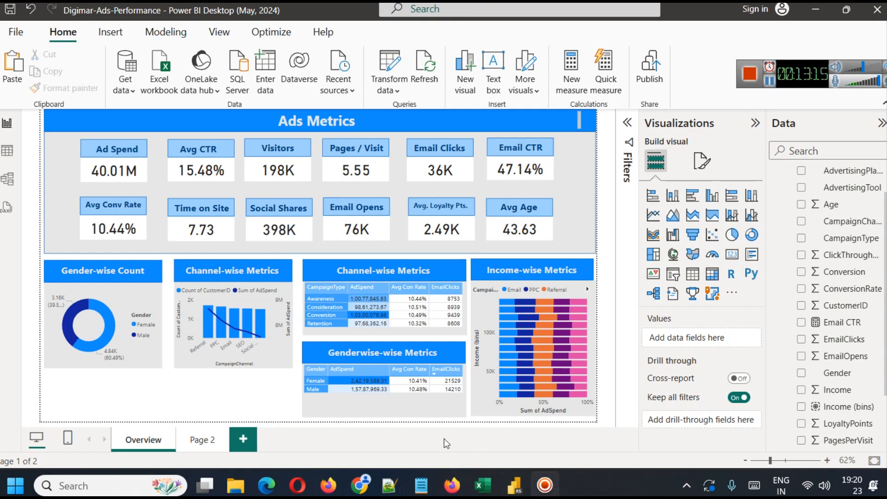
Insert a text box reading "Digital Marketing Performance Analysis" in bold, centered dark blue text below the Gender-wise Count and Channel-wise Metrics charts.
{"action": "left_click", "coordinate": [330, 406]}
{"action": "left_click", "coordinate": [259, 401]}
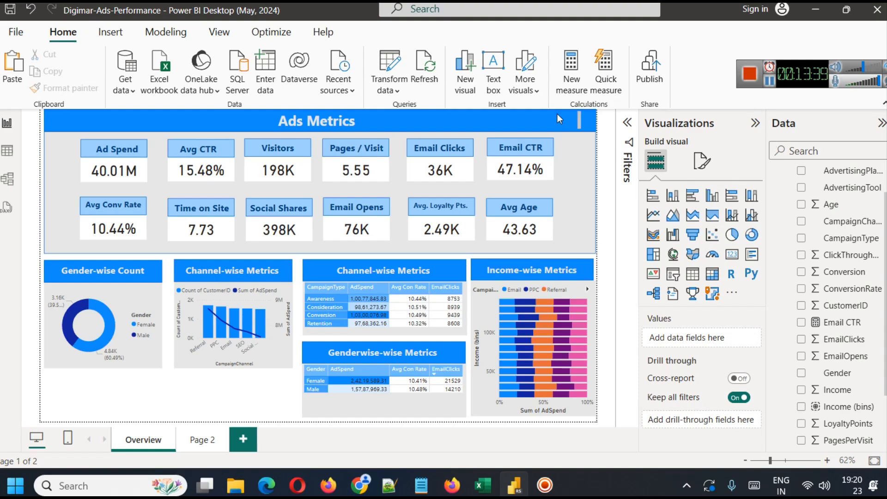
{"action": "left_click", "coordinate": [493, 61]}
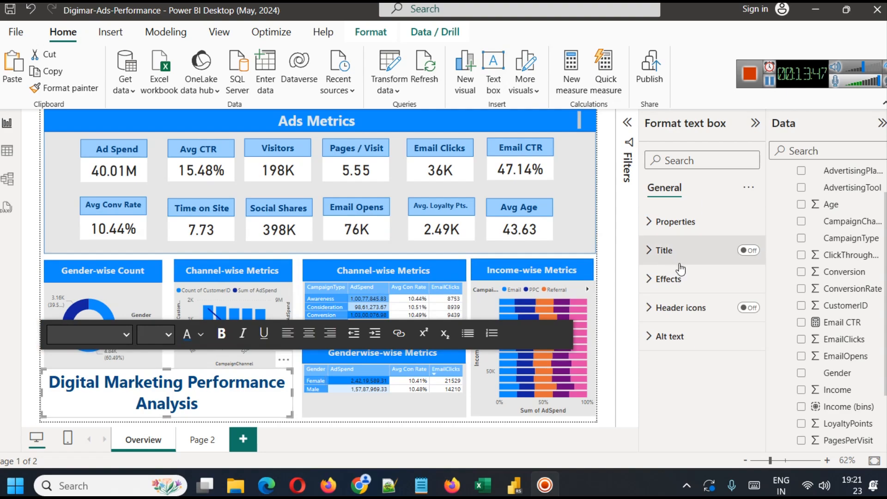
Turn on a shadow and a light blue visual border for the Digital Marketing Performance Analysis text box.
{"action": "left_click", "coordinate": [674, 278]}
{"action": "scroll", "coordinate": [711, 351], "scroll_direction": "down", "scroll_amount": 2}
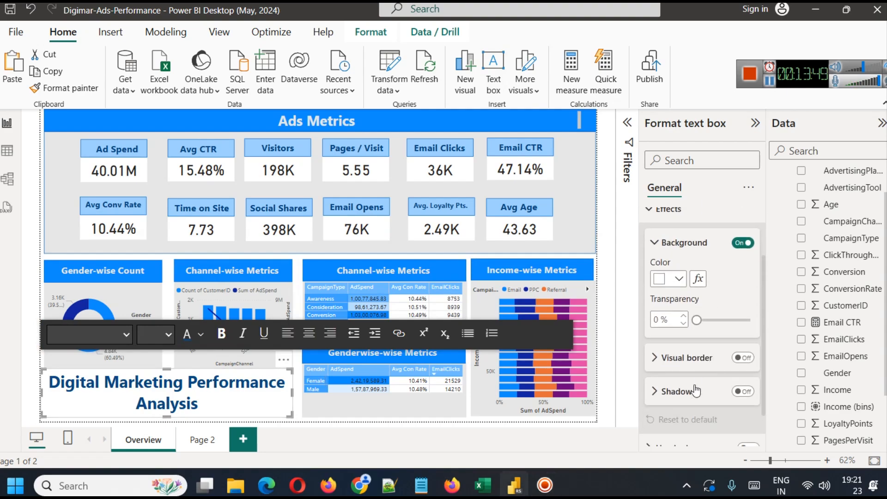
{"action": "left_click", "coordinate": [739, 392]}
{"action": "left_click", "coordinate": [742, 357]}
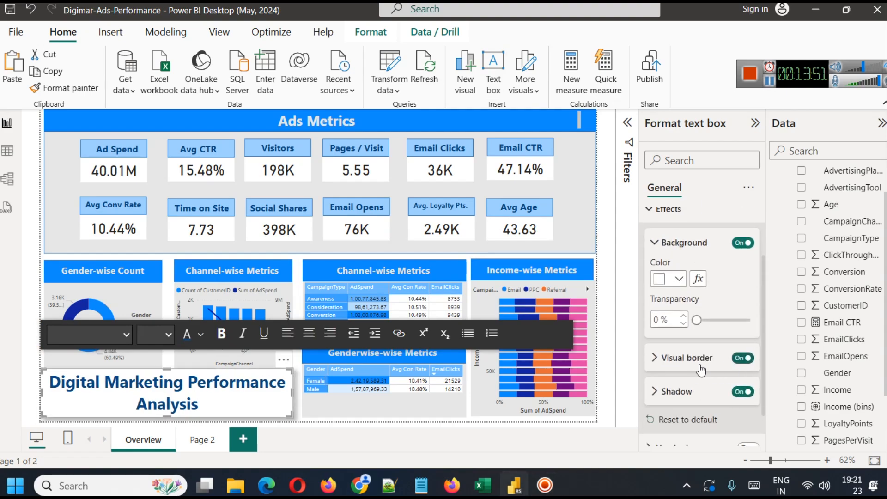
{"action": "left_click", "coordinate": [687, 361]}
{"action": "left_click", "coordinate": [678, 394]}
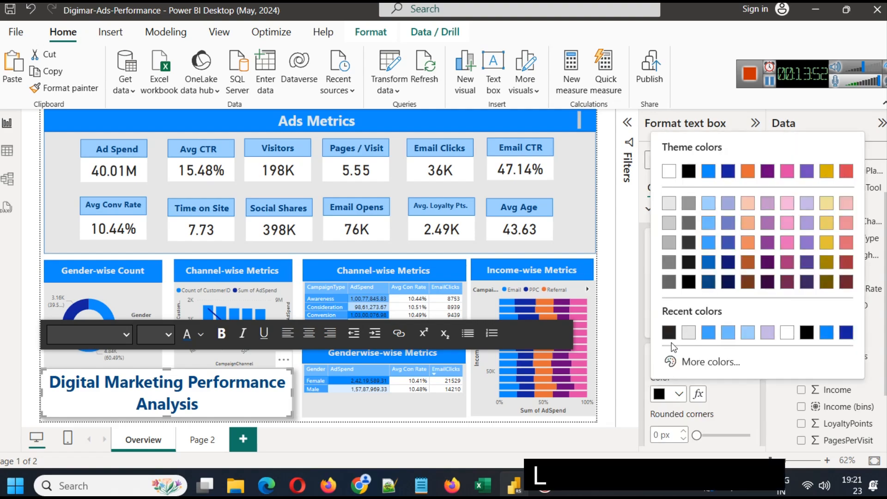
{"action": "left_click", "coordinate": [715, 335]}
Lower the heading text box's upper edge and widen it slightly, and set all its text to font size 24.
{"action": "left_click_drag", "start_coordinate": [171, 369], "coordinate": [175, 375]}
{"action": "left_click_drag", "start_coordinate": [291, 395], "coordinate": [297, 394]}
{"action": "key", "text": "ctrl+a"}
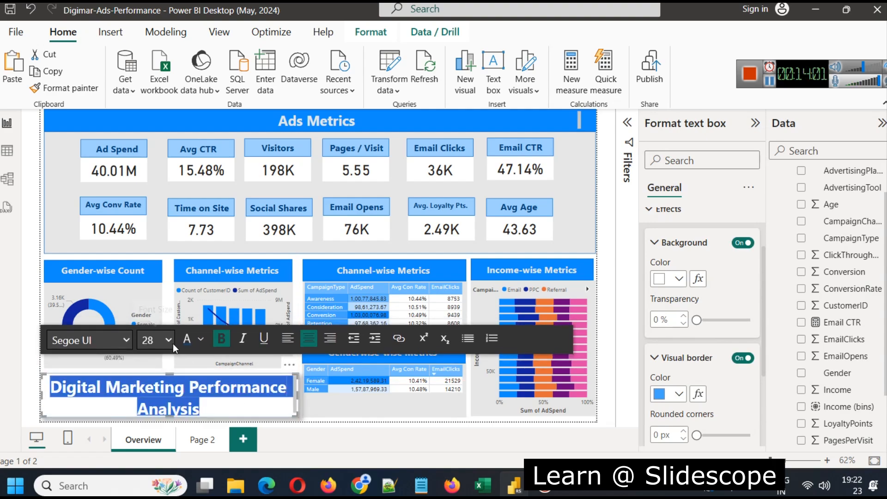
{"action": "left_click", "coordinate": [167, 338]}
{"action": "left_click", "coordinate": [148, 187]}
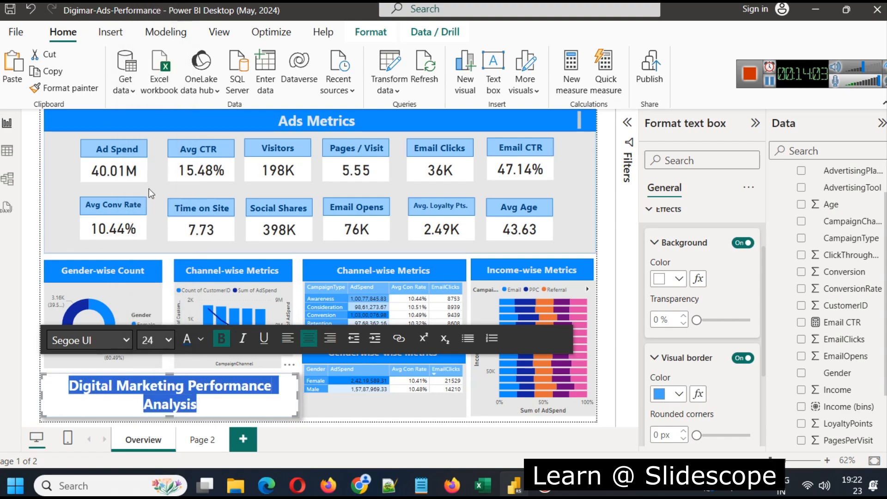
{"action": "left_click", "coordinate": [224, 402]}
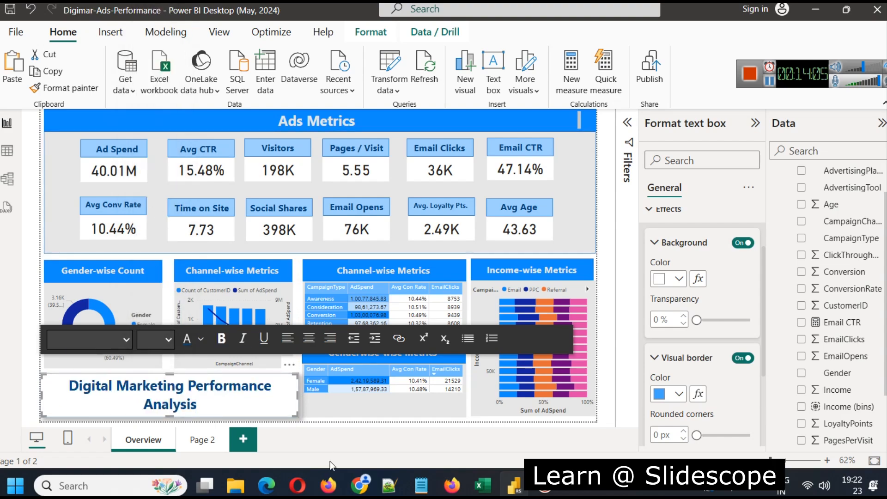
{"action": "left_click", "coordinate": [602, 229]}
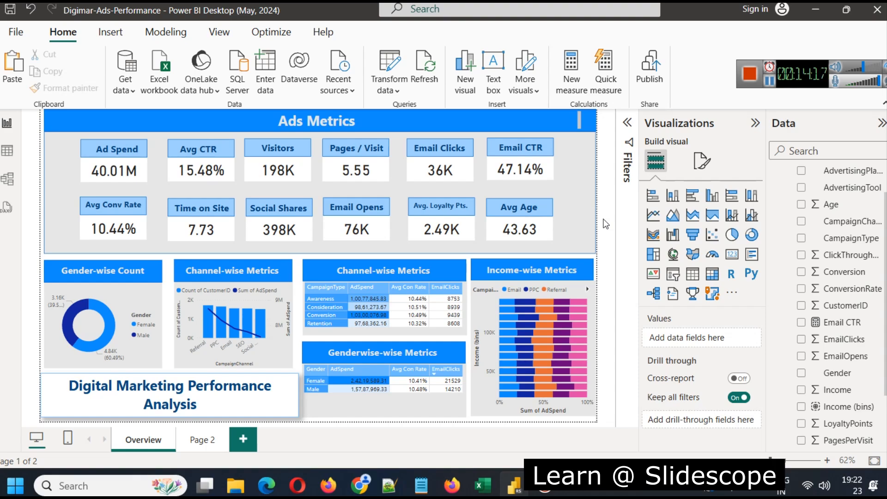
Switch to Chrome to examine the sample Ecommerce PPC Dashboard's metrics, cost/conversion chart and campaign table, and return to the Power BI report.
{"action": "scroll", "coordinate": [837, 355], "scroll_direction": "up", "scroll_amount": 2}
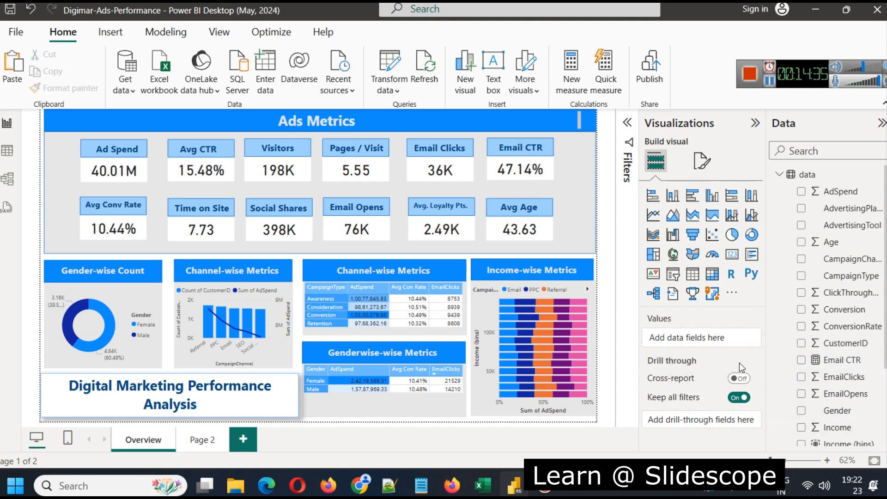
{"action": "left_click", "coordinate": [359, 484]}
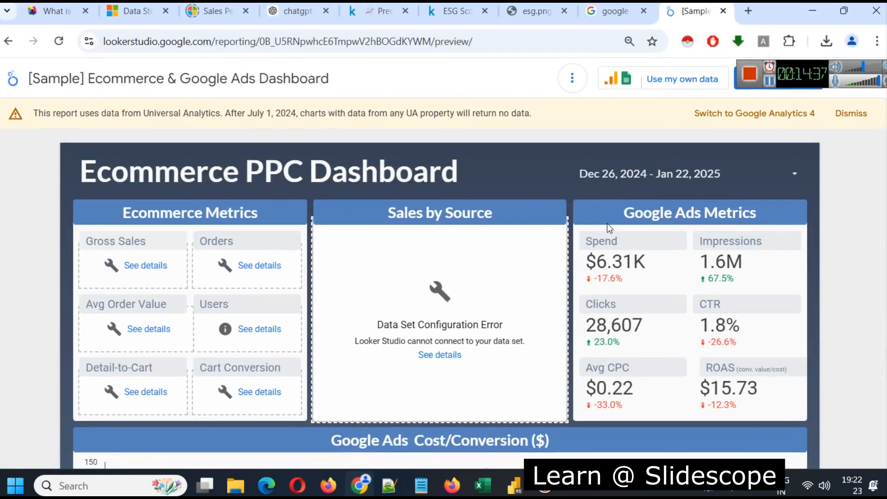
{"action": "scroll", "coordinate": [605, 222], "scroll_direction": "down", "scroll_amount": 5}
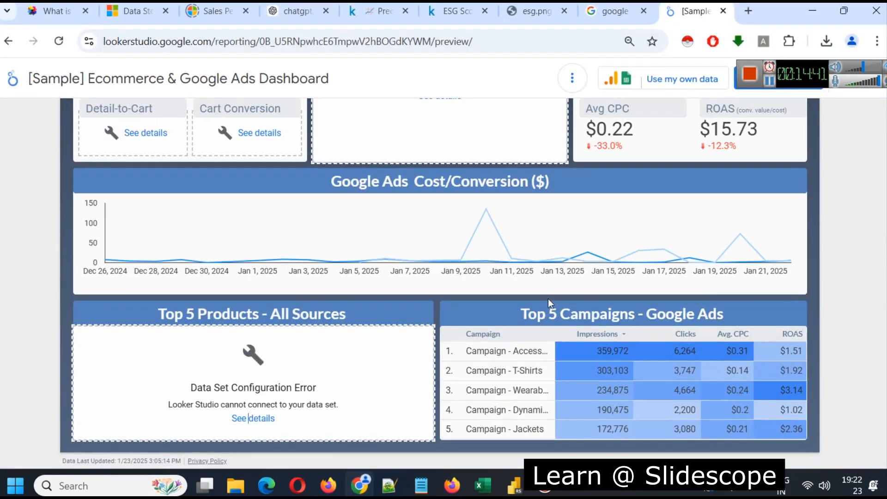
{"action": "scroll", "coordinate": [246, 297], "scroll_direction": "up", "scroll_amount": 3}
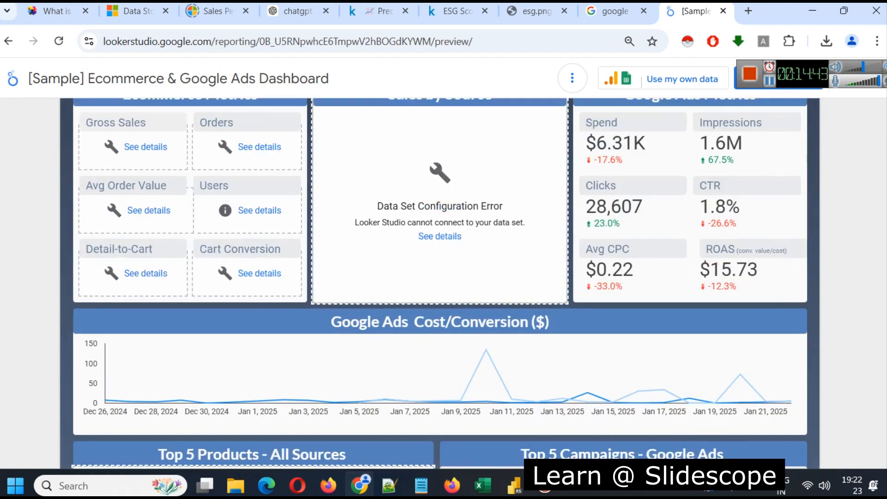
{"action": "scroll", "coordinate": [757, 374], "scroll_direction": "down", "scroll_amount": 1}
{"action": "scroll", "coordinate": [754, 367], "scroll_direction": "down", "scroll_amount": 3}
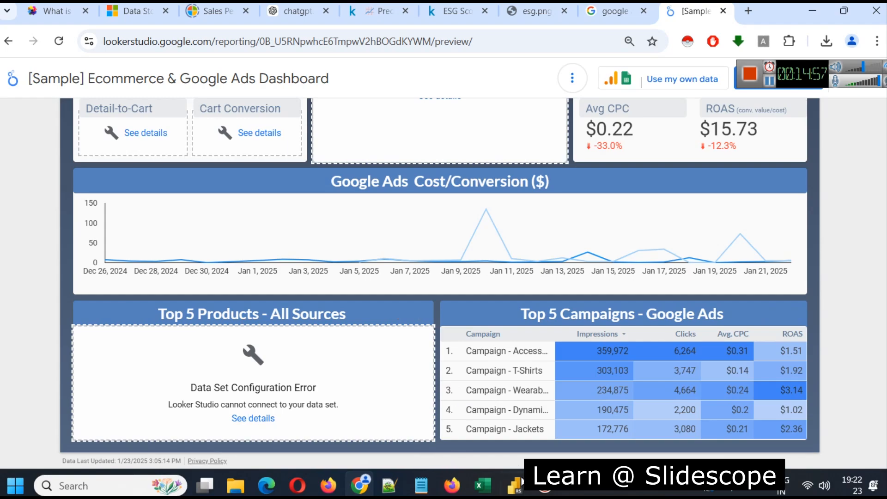
{"action": "left_click", "coordinate": [514, 485]}
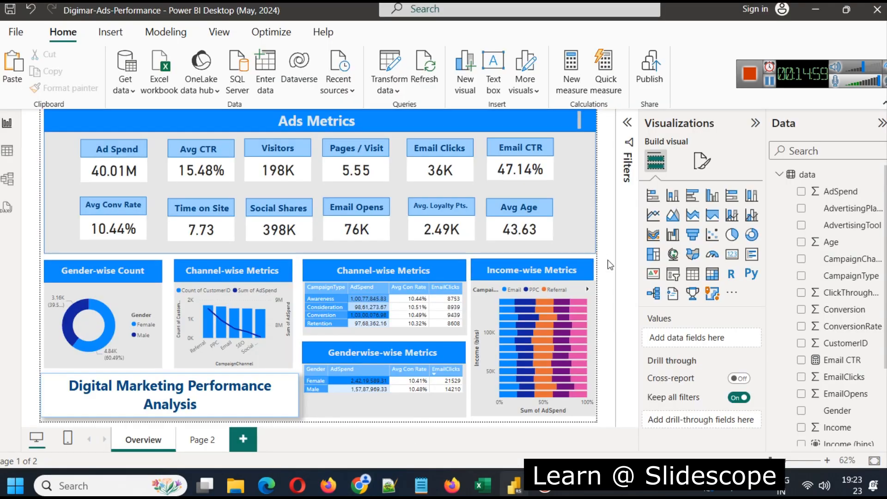